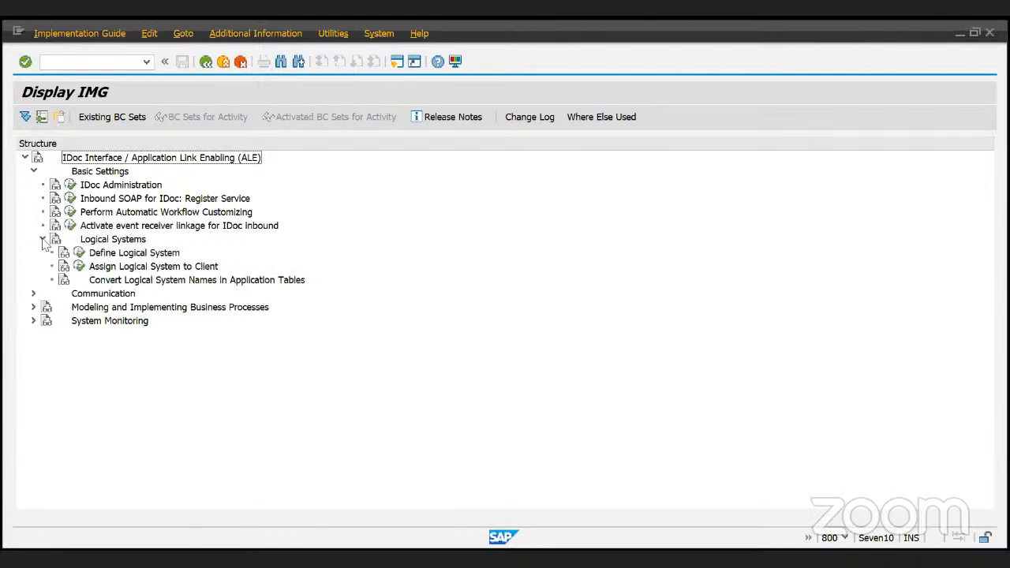
- Expand Logical Systems and run Define Logical System, which reports missing cross-client maintenance authorization
{"action": "left_click", "coordinate": [100, 241]}
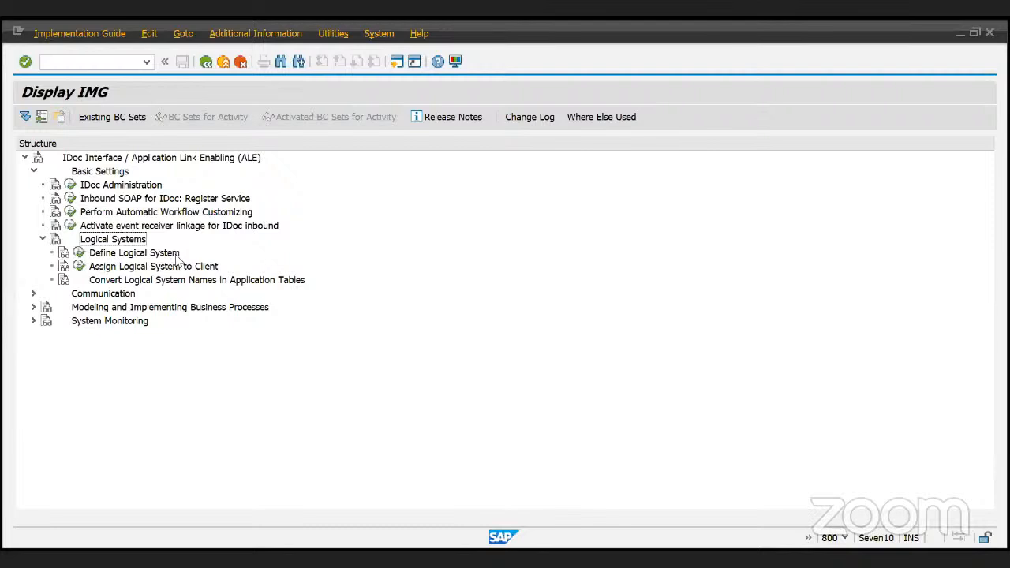
{"action": "left_click", "coordinate": [80, 253]}
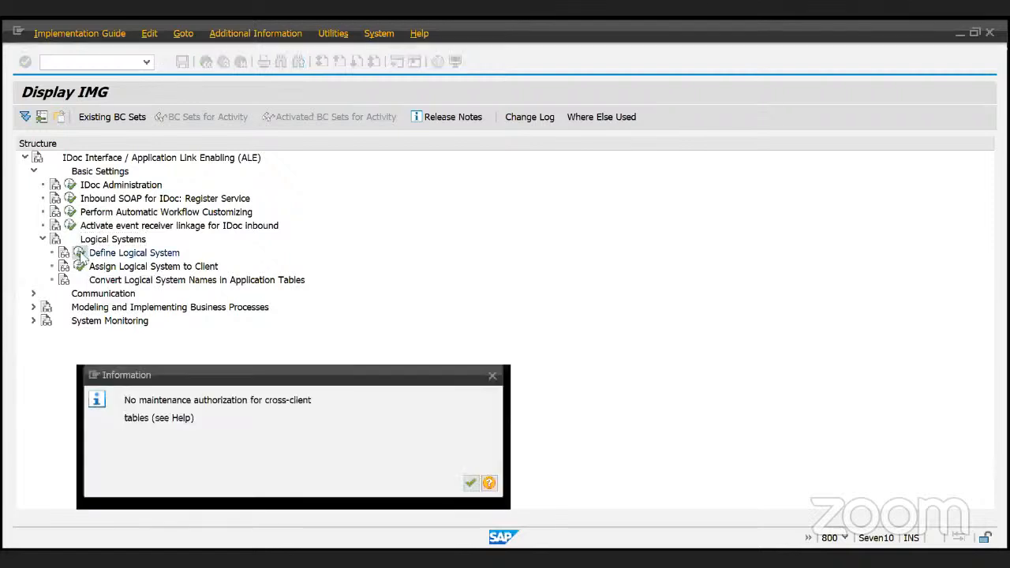
{"action": "mouse_move", "coordinate": [206, 400]}
{"action": "left_mouse_down"}
{"action": "mouse_move", "coordinate": [126, 402]}
{"action": "mouse_move", "coordinate": [306, 400]}
{"action": "mouse_move", "coordinate": [196, 405]}
{"action": "left_mouse_up"}
{"action": "left_click", "coordinate": [314, 420]}
{"action": "left_click", "coordinate": [267, 405]}
- Acknowledge the authorization notice and browse the 392 logical systems, marking Z90CLNT090
{"action": "left_click", "coordinate": [471, 484]}
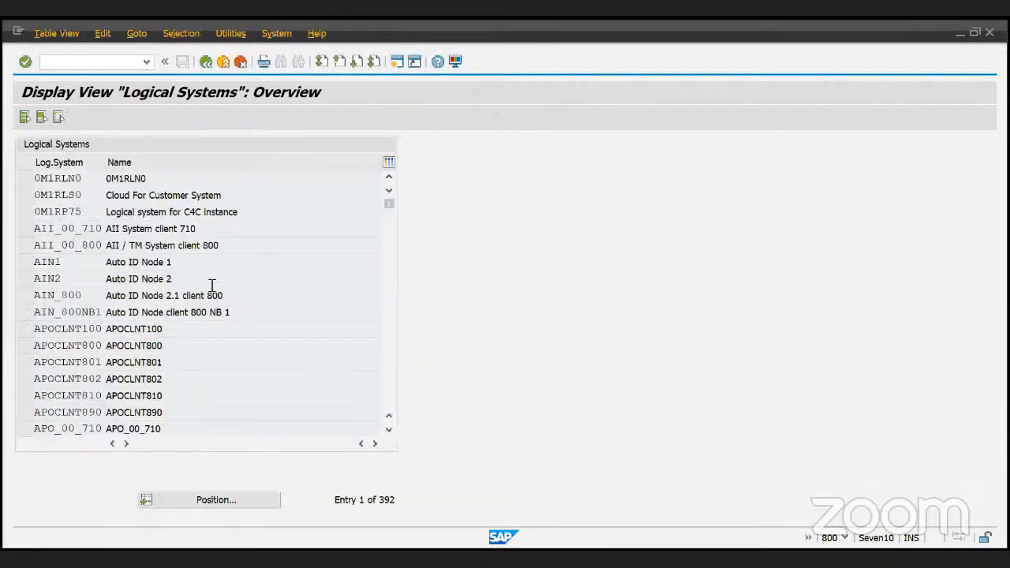
{"action": "scroll", "coordinate": [212, 286], "scroll_direction": "down", "scroll_amount": 6}
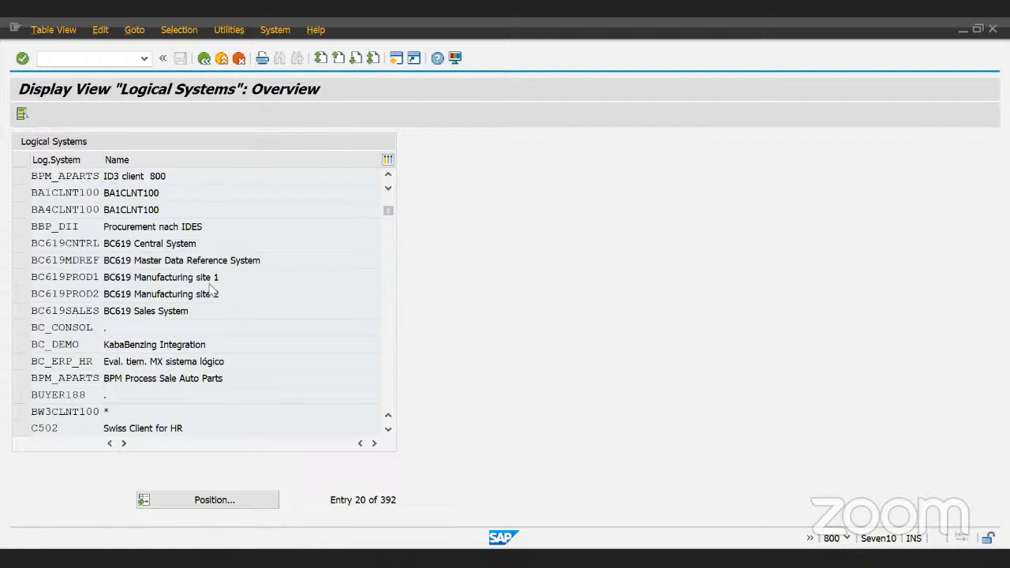
{"action": "scroll", "coordinate": [211, 290], "scroll_direction": "down", "scroll_amount": 9}
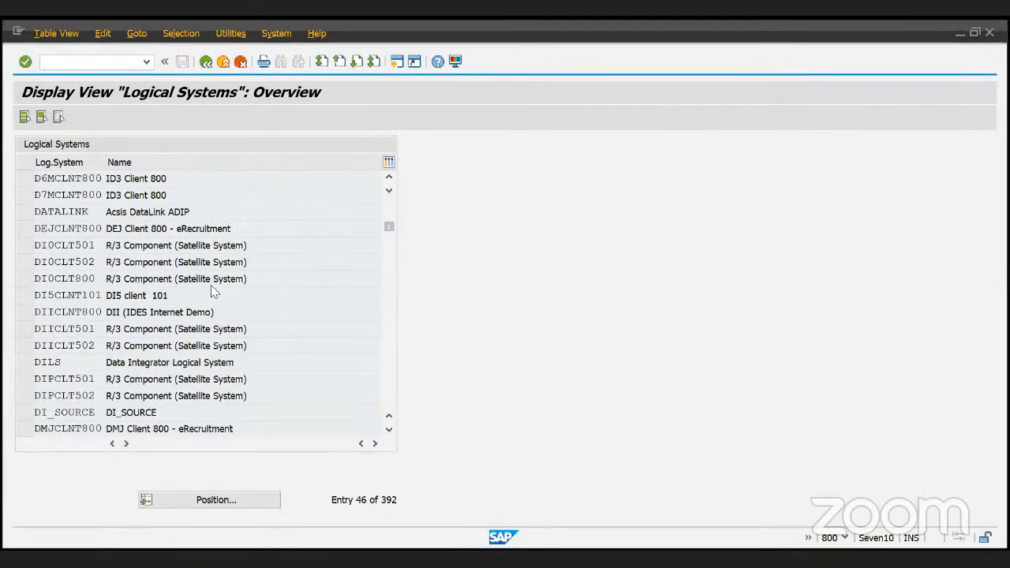
{"action": "scroll", "coordinate": [212, 288], "scroll_direction": "down", "scroll_amount": 10}
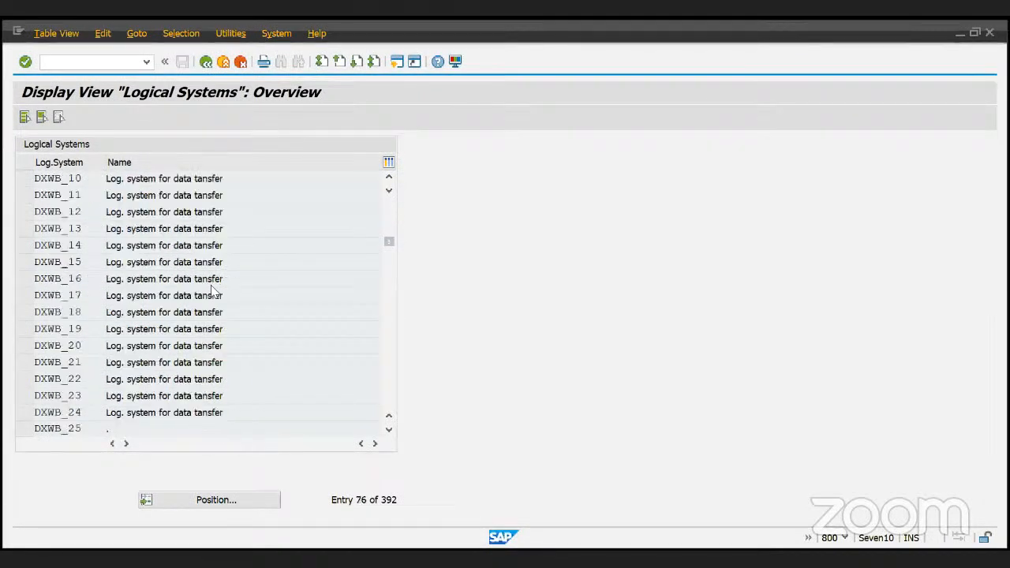
{"action": "left_click_drag", "start_coordinate": [388, 241], "coordinate": [391, 389]}
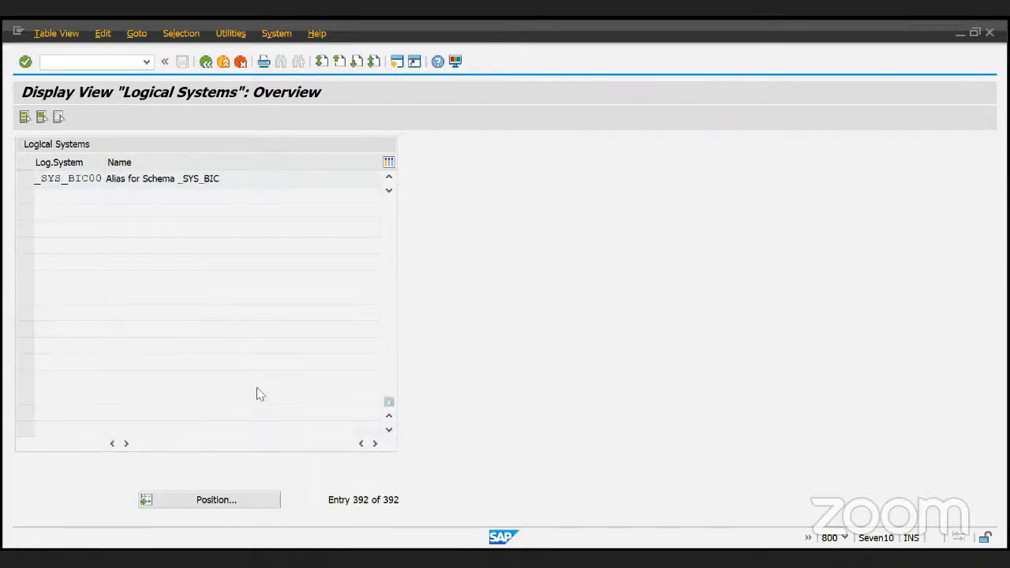
{"action": "scroll", "coordinate": [260, 395], "scroll_direction": "up", "scroll_amount": 7}
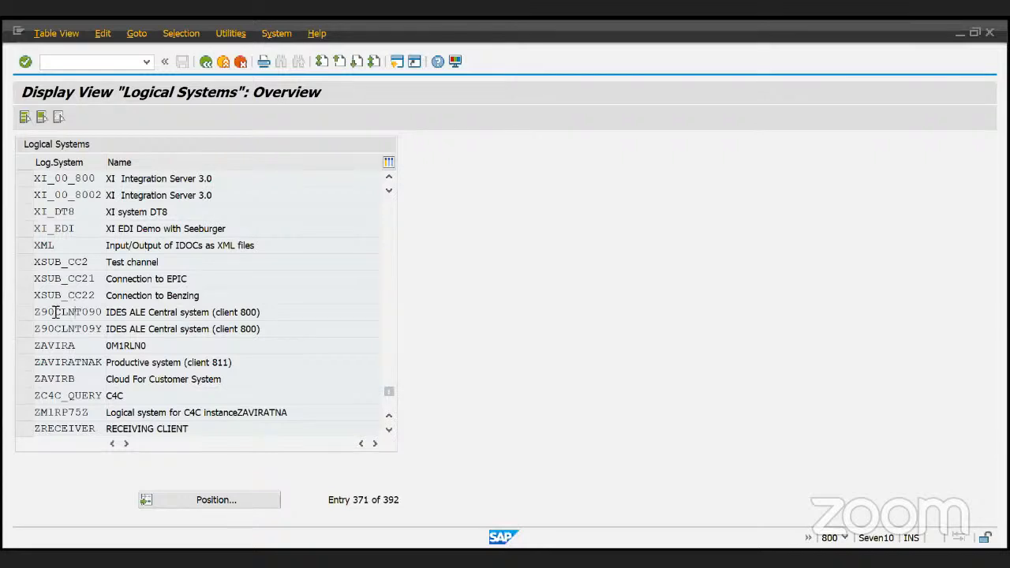
{"action": "double_click", "coordinate": [56, 313]}
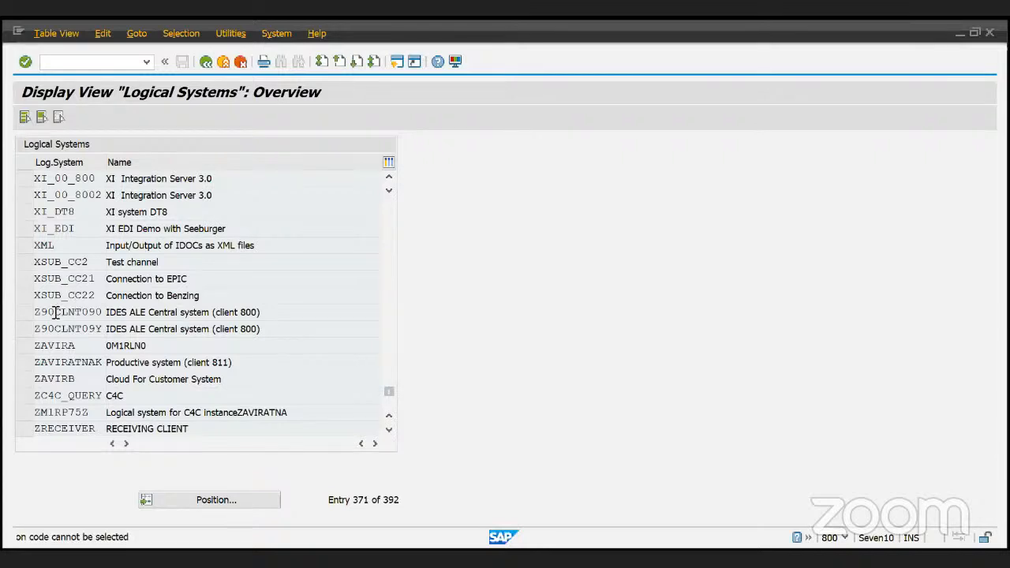
{"action": "double_click", "coordinate": [104, 313]}
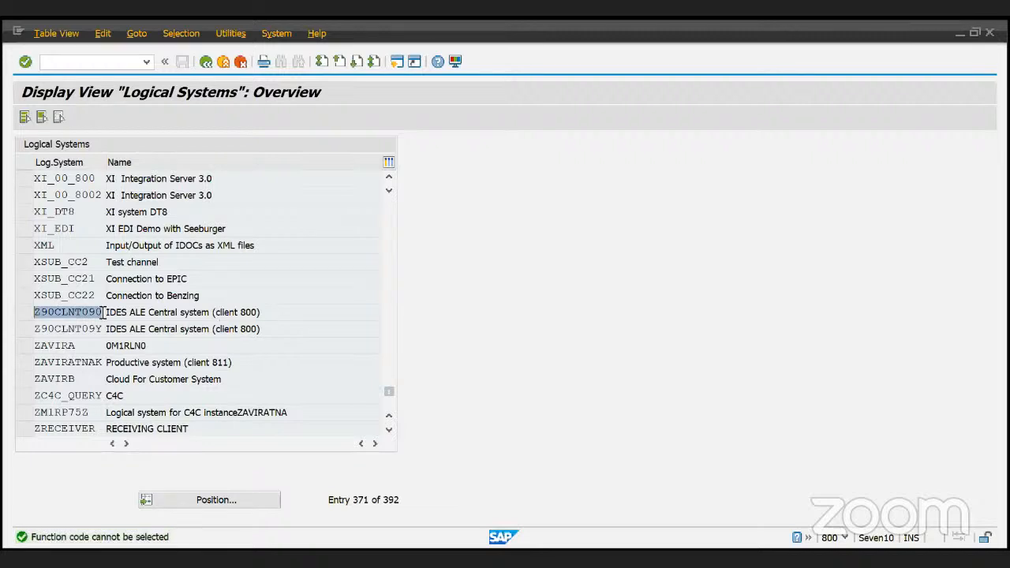
{"action": "left_click", "coordinate": [76, 316]}
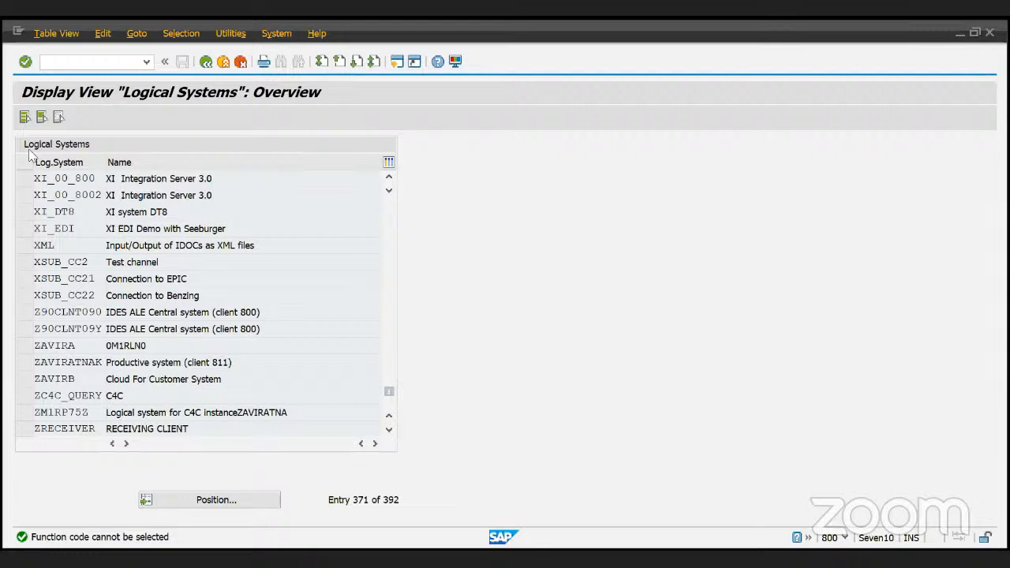
- Select and deselect all rows, then highlight XI_00_800 and its 'XI Integration Server 3.0' description
{"action": "left_click", "coordinate": [25, 117]}
{"action": "left_click", "coordinate": [42, 118]}
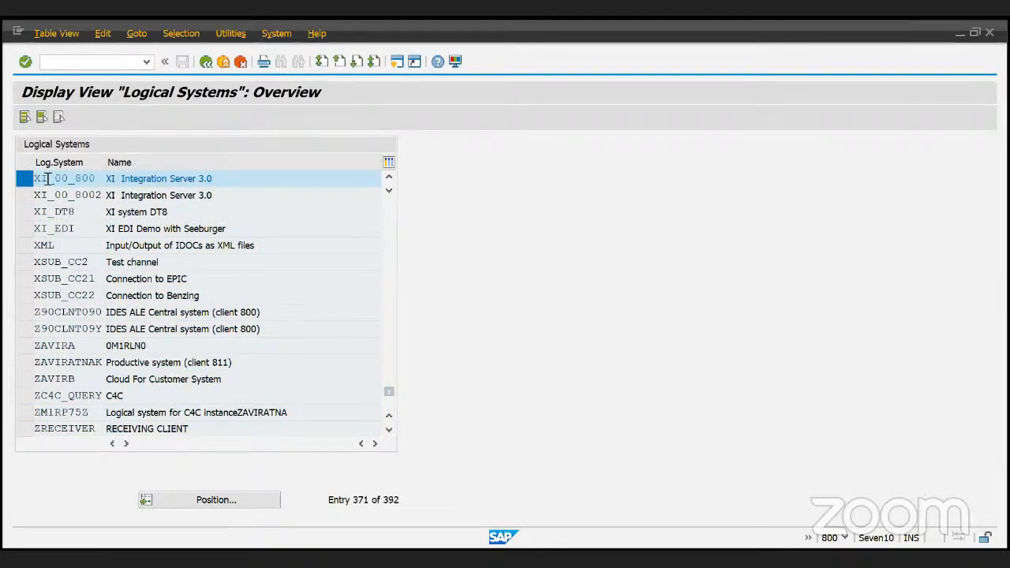
{"action": "left_click_drag", "start_coordinate": [61, 178], "coordinate": [28, 182]}
{"action": "left_click", "coordinate": [47, 179]}
{"action": "left_click", "coordinate": [41, 179]}
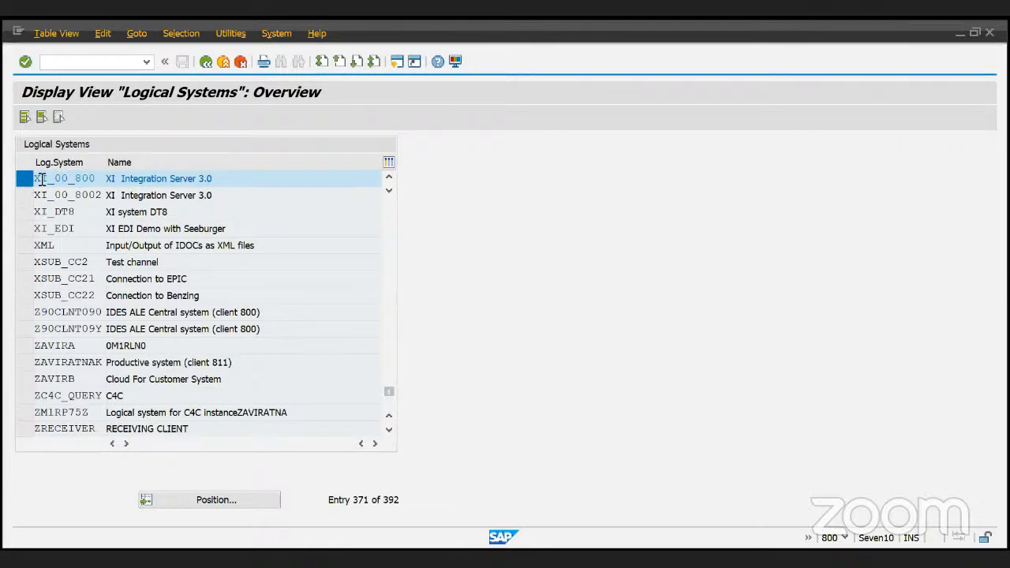
{"action": "left_click_drag", "start_coordinate": [92, 179], "coordinate": [229, 178]}
{"action": "left_click", "coordinate": [125, 182]}
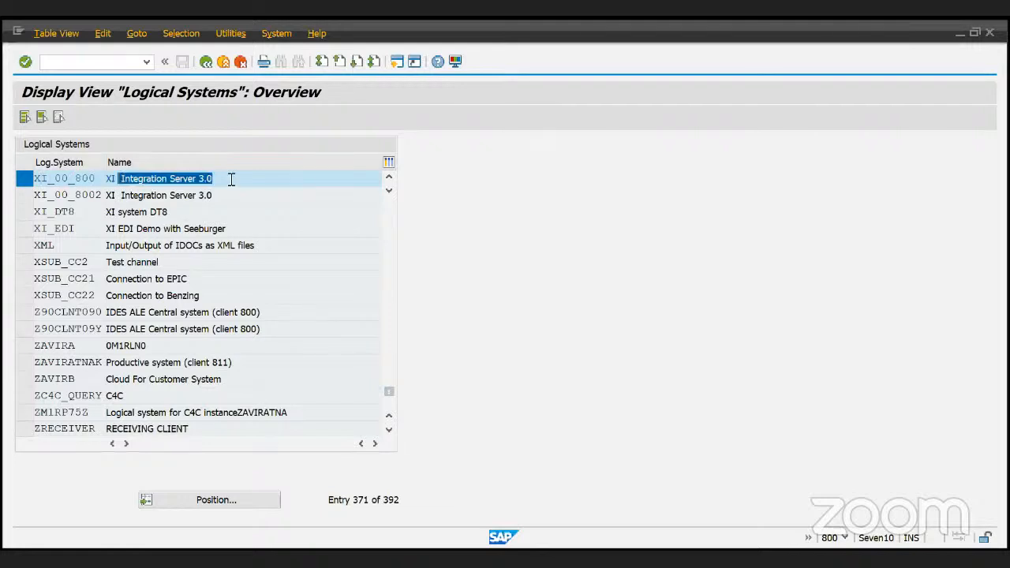
{"action": "left_click", "coordinate": [226, 183]}
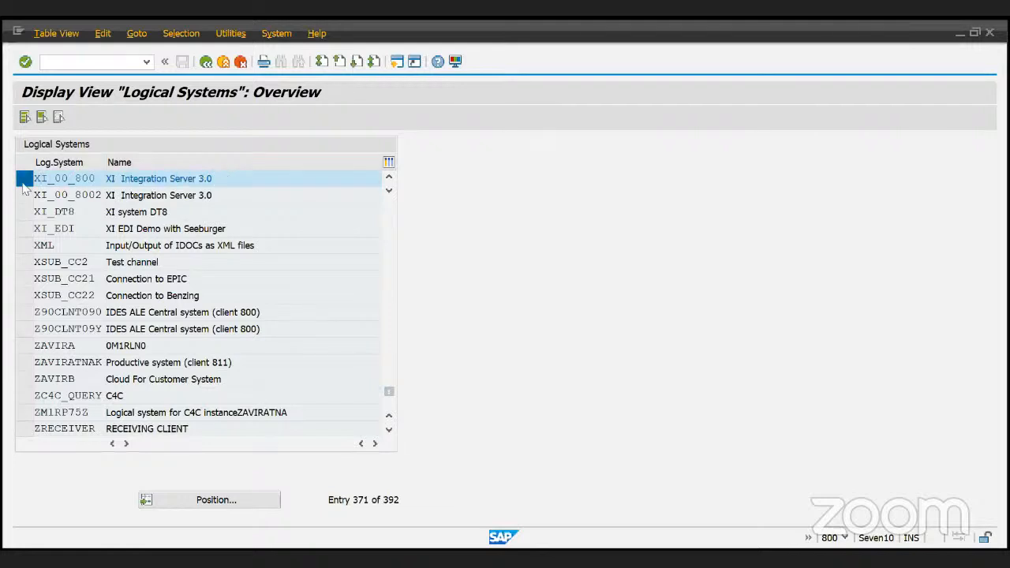
{"action": "left_click", "coordinate": [23, 187]}
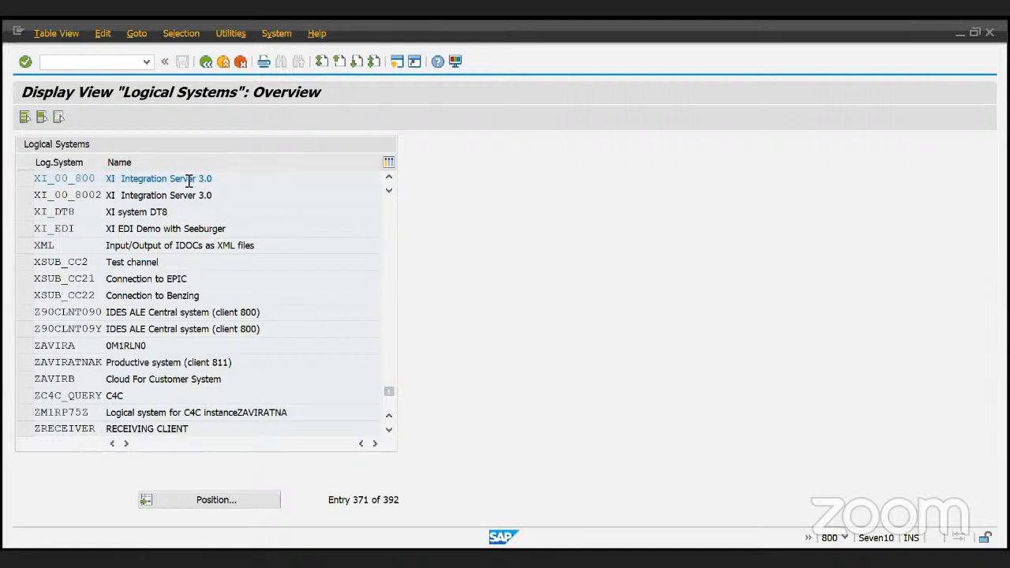
{"action": "left_click_drag", "start_coordinate": [107, 180], "coordinate": [238, 182]}
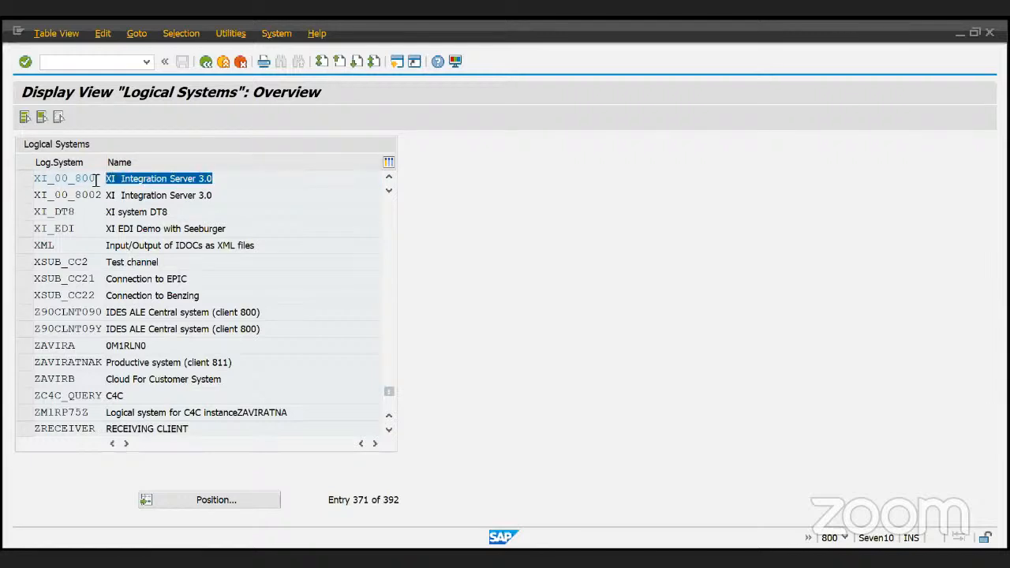
{"action": "left_click", "coordinate": [201, 378]}
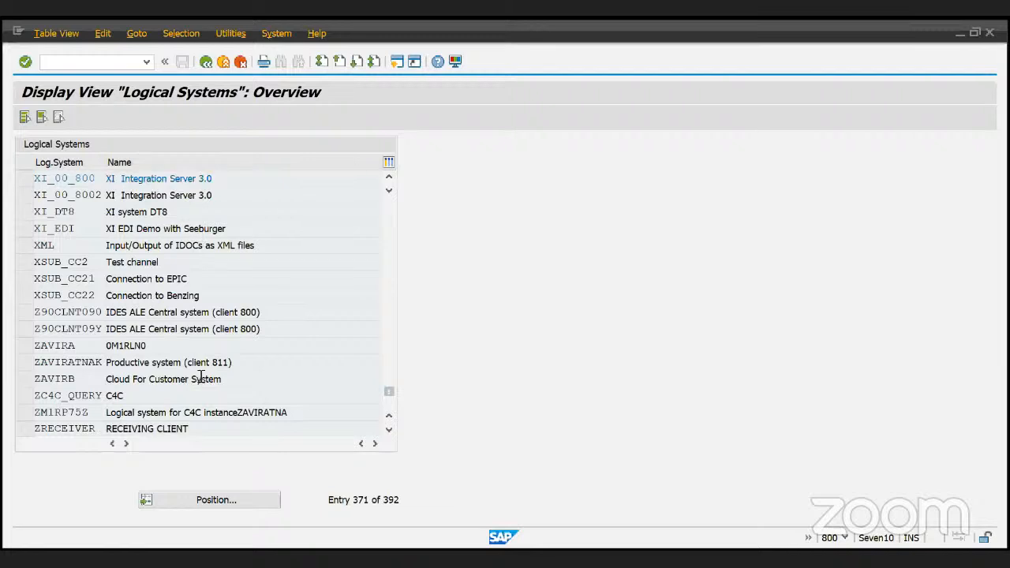
- Inspect ZSENDER (SendingClient) and ZY5CLNT800 at the table end, then go back to the IMG tree
{"action": "scroll", "coordinate": [201, 381], "scroll_direction": "down", "scroll_amount": 5}
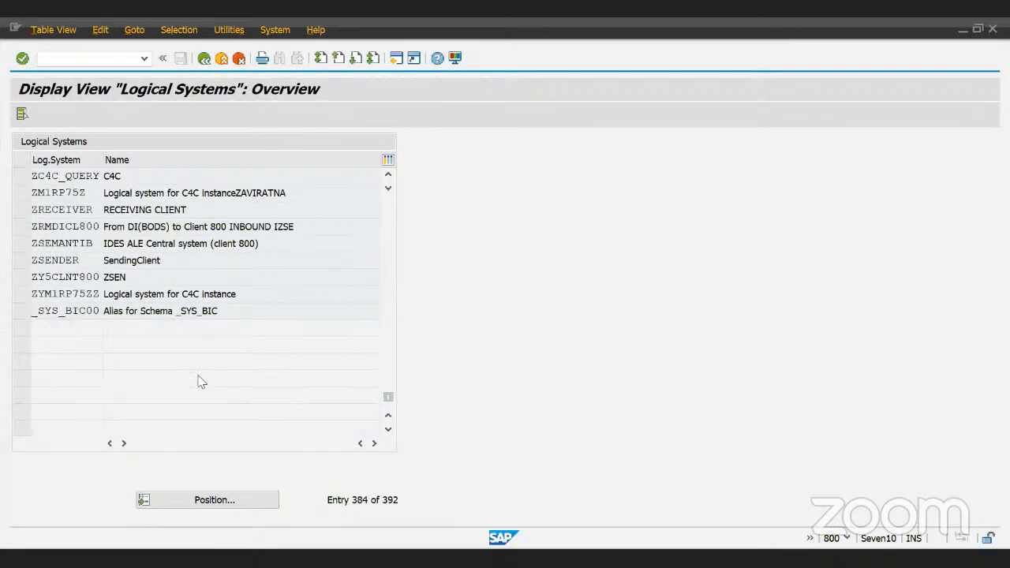
{"action": "scroll", "coordinate": [201, 382], "scroll_direction": "down", "scroll_amount": 1}
{"action": "scroll", "coordinate": [202, 382], "scroll_direction": "up", "scroll_amount": 1}
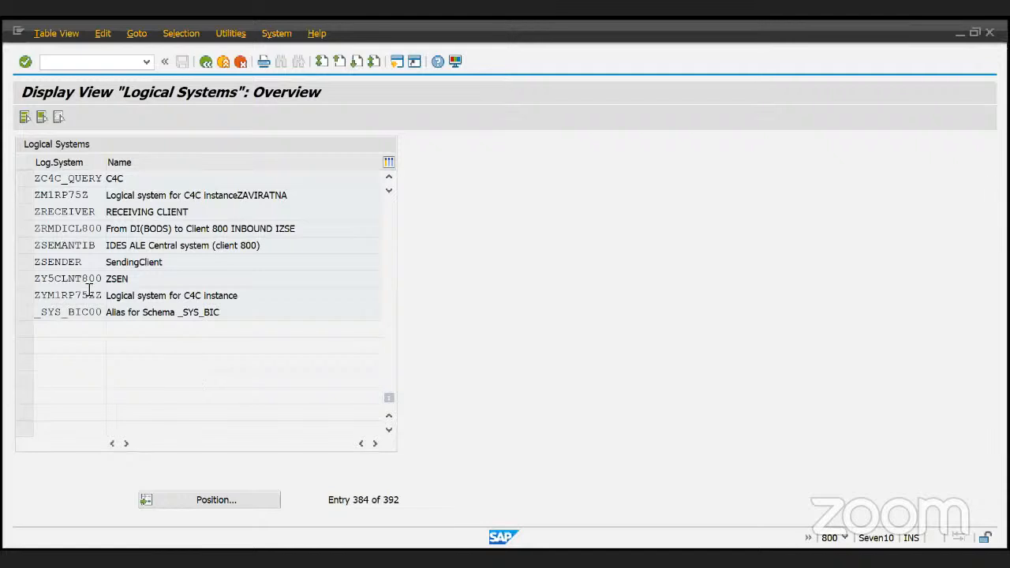
{"action": "left_click_drag", "start_coordinate": [81, 263], "coordinate": [32, 267]}
{"action": "left_click", "coordinate": [74, 264]}
{"action": "left_click", "coordinate": [183, 272]}
{"action": "left_click_drag", "start_coordinate": [183, 271], "coordinate": [28, 271]}
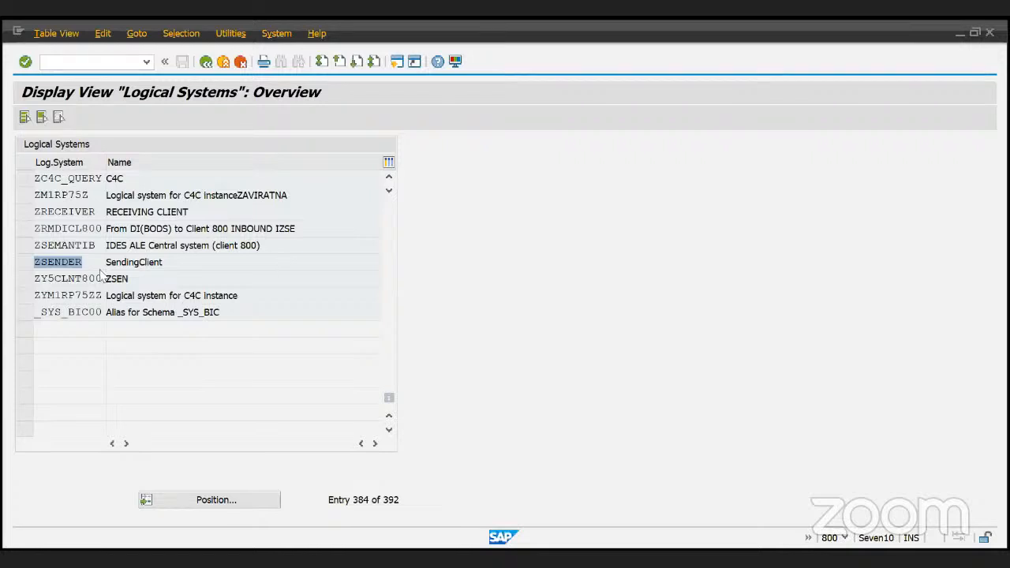
{"action": "left_click", "coordinate": [191, 266]}
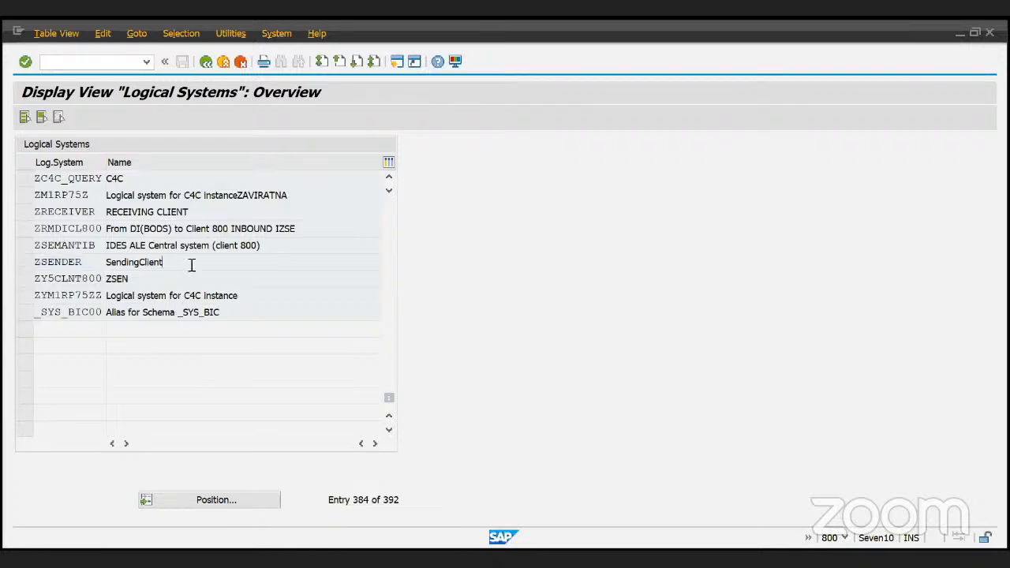
{"action": "left_click_drag", "start_coordinate": [191, 265], "coordinate": [4, 270]}
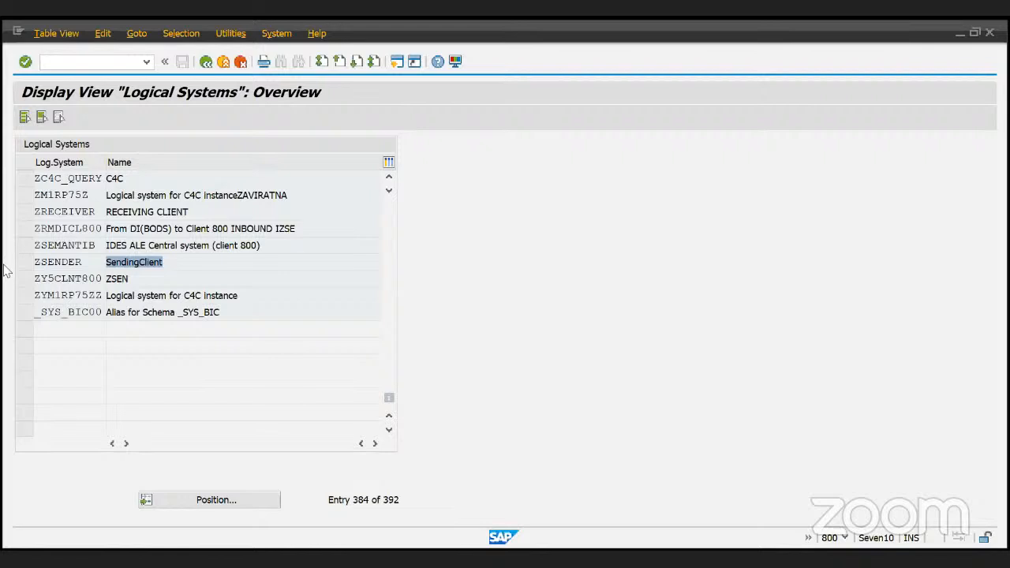
{"action": "key", "text": "F3"}
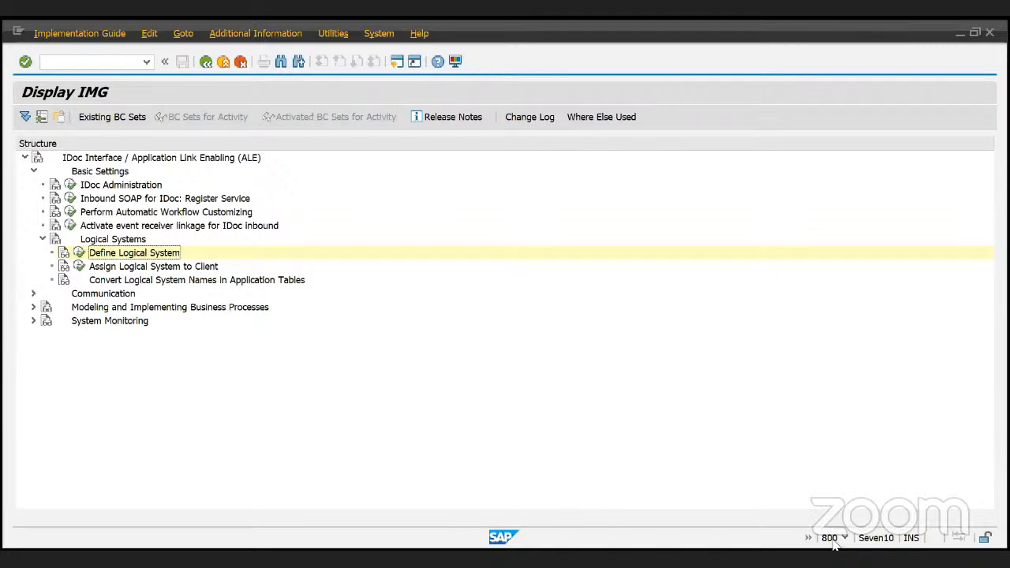
{"action": "left_click", "coordinate": [82, 267]}
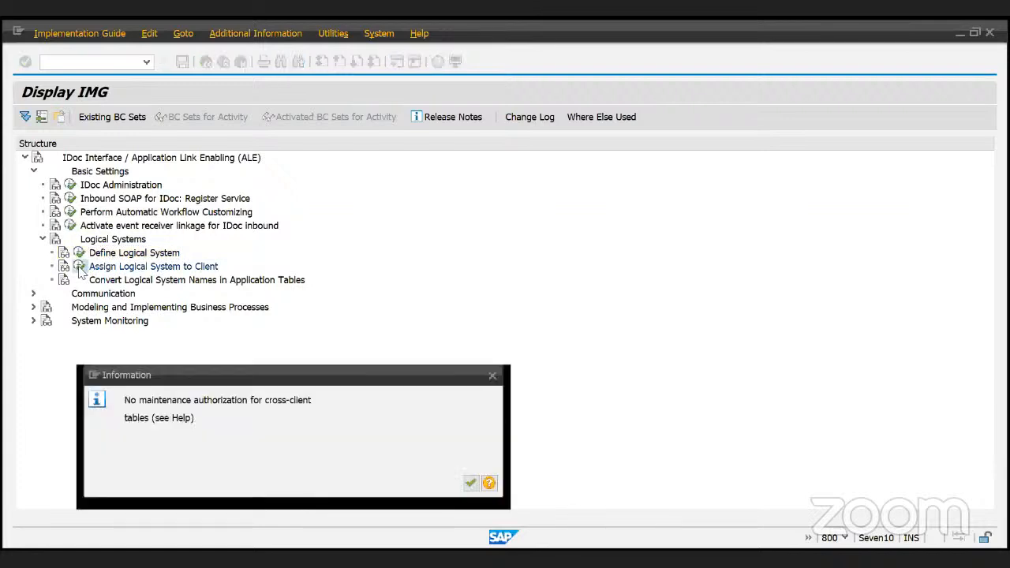
{"action": "left_click", "coordinate": [472, 485]}
{"action": "left_click", "coordinate": [471, 483]}
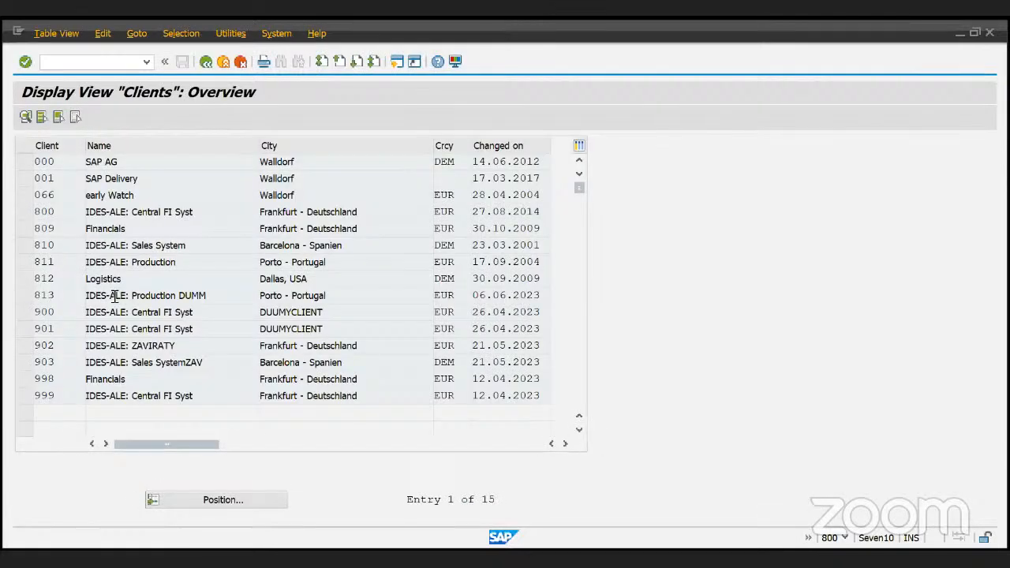
{"action": "double_click", "coordinate": [43, 243]}
{"action": "double_click", "coordinate": [44, 211]}
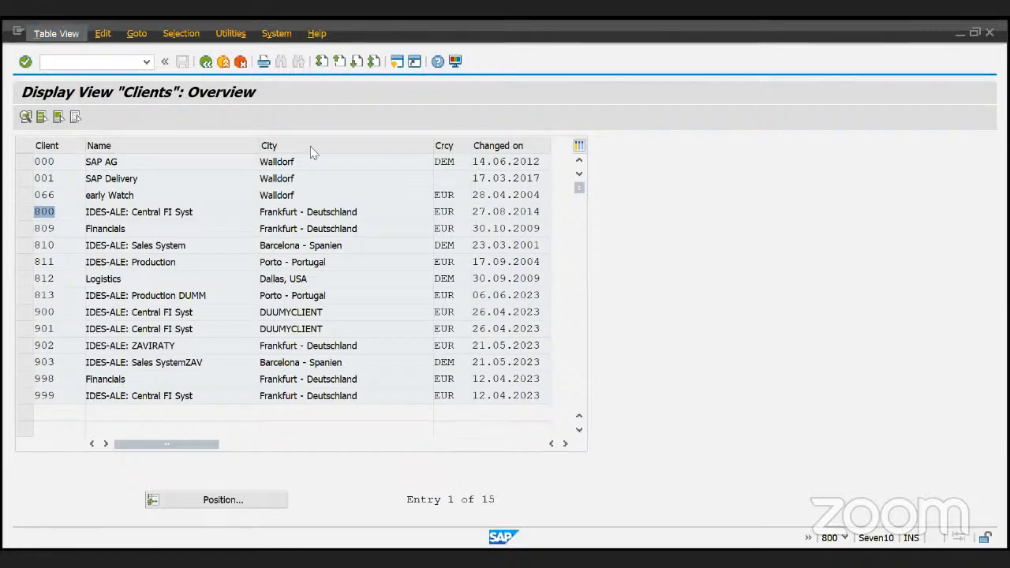
{"action": "left_click", "coordinate": [344, 116]}
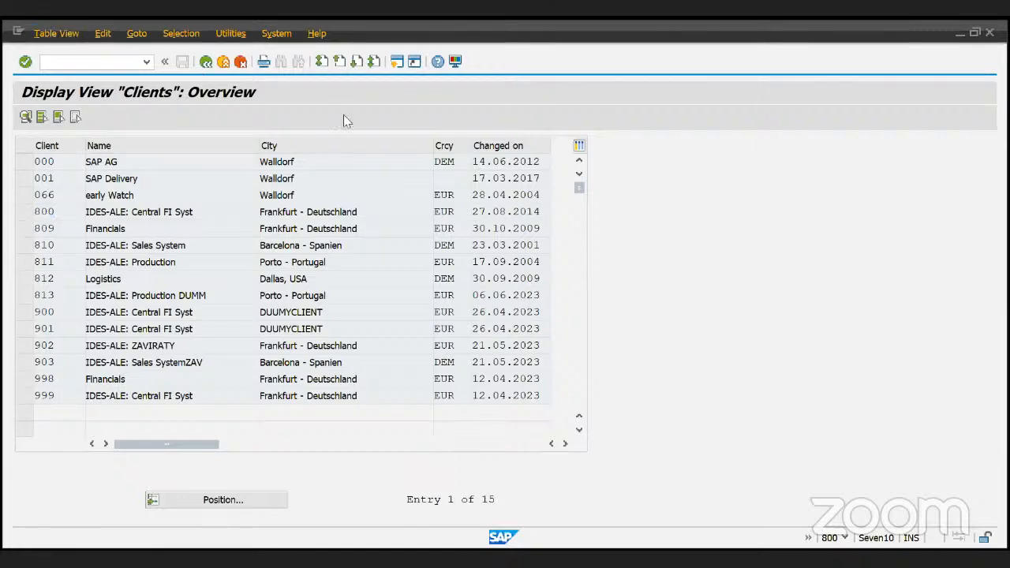
{"action": "left_click_drag", "start_coordinate": [136, 161], "coordinate": [91, 172]}
{"action": "left_click", "coordinate": [125, 176]}
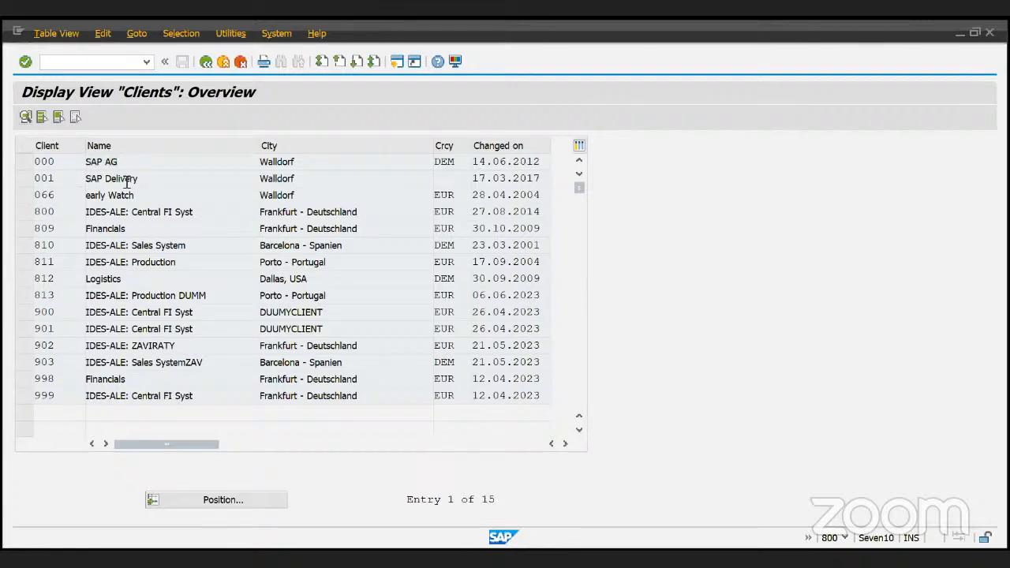
{"action": "double_click", "coordinate": [45, 211]}
{"action": "left_click", "coordinate": [221, 219]}
{"action": "left_click_drag", "start_coordinate": [222, 218], "coordinate": [56, 225]}
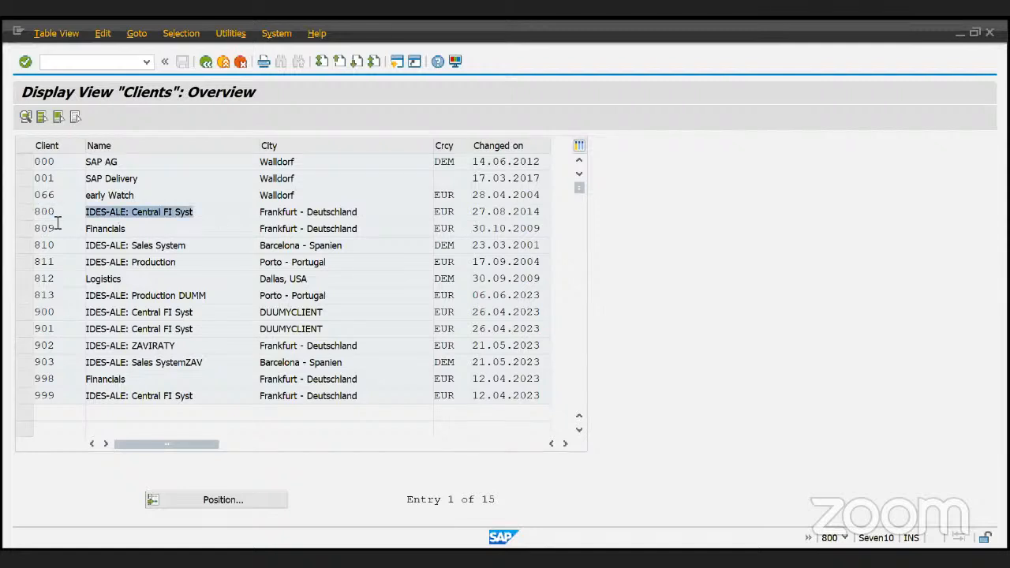
{"action": "left_click_drag", "start_coordinate": [374, 214], "coordinate": [221, 218]}
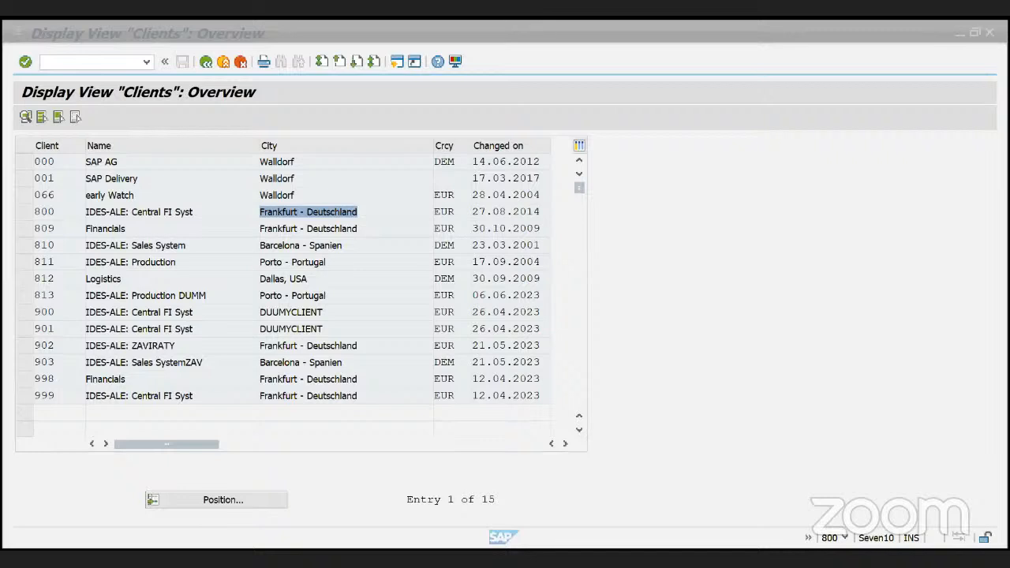
- Return to the SAP window and re-highlight client 800's name in the Clients overview
{"action": "key", "text": "alt+Tab"}
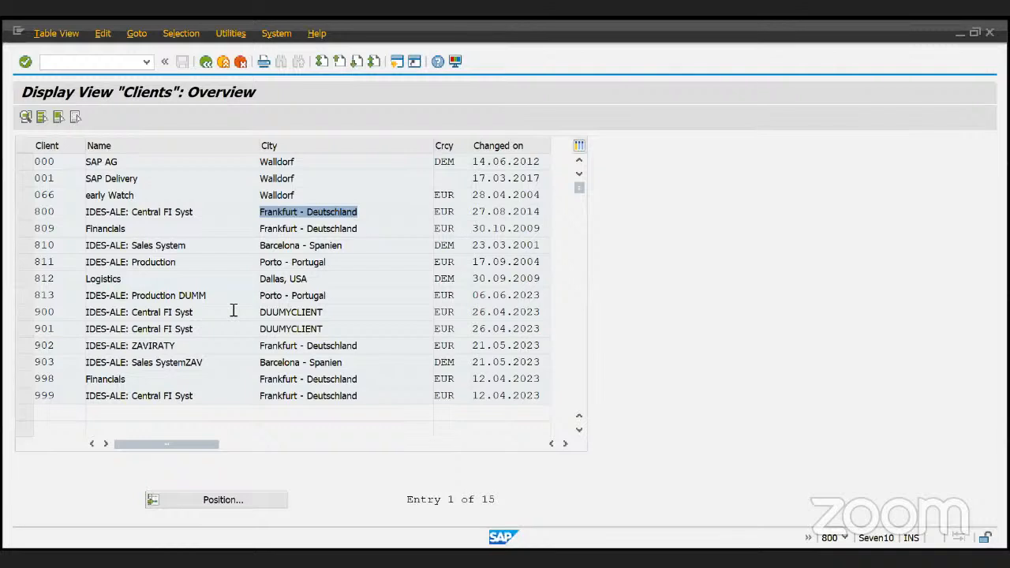
{"action": "key", "text": "alt+Tab"}
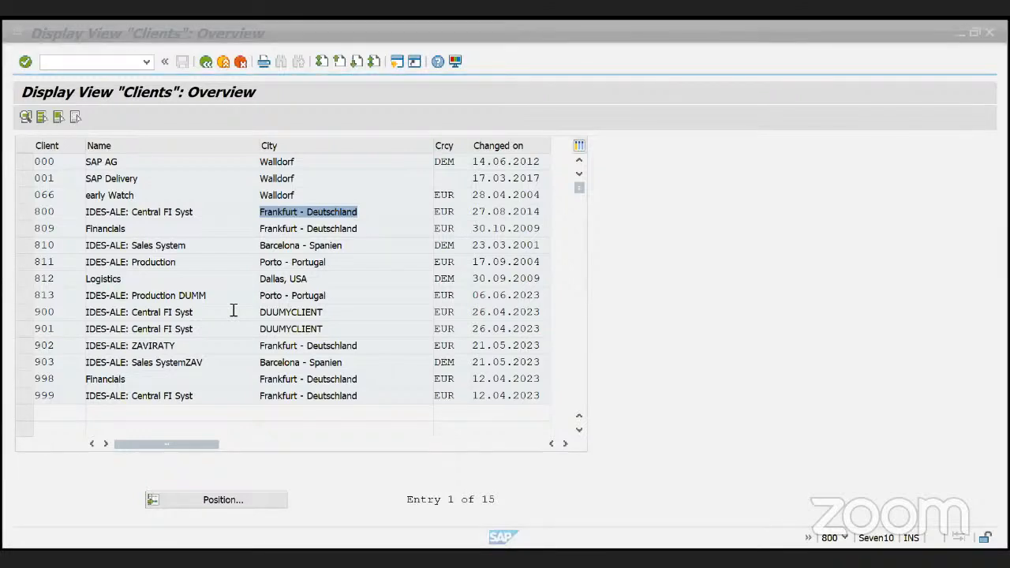
{"action": "left_click", "coordinate": [427, 355]}
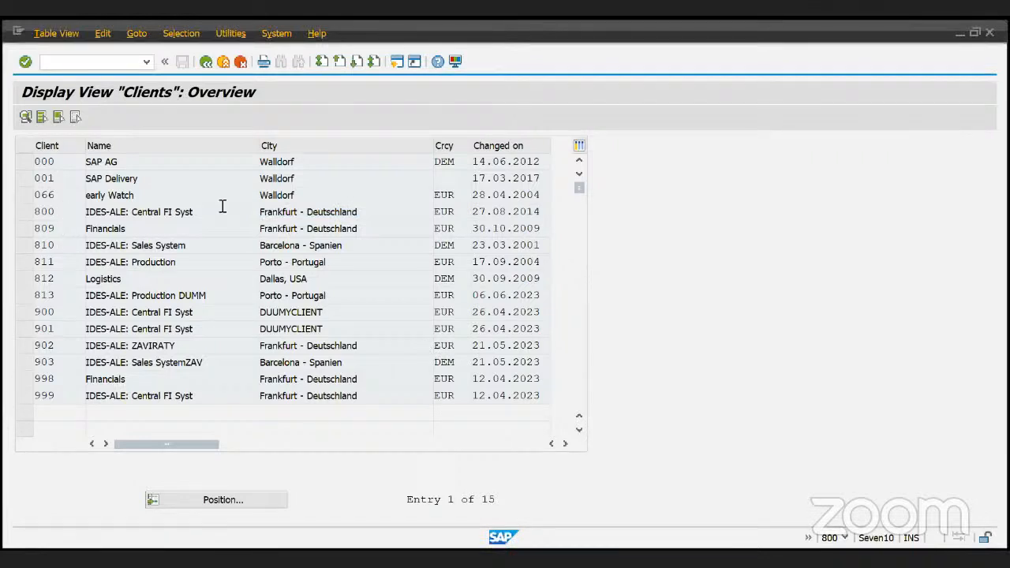
{"action": "left_click_drag", "start_coordinate": [223, 207], "coordinate": [45, 206]}
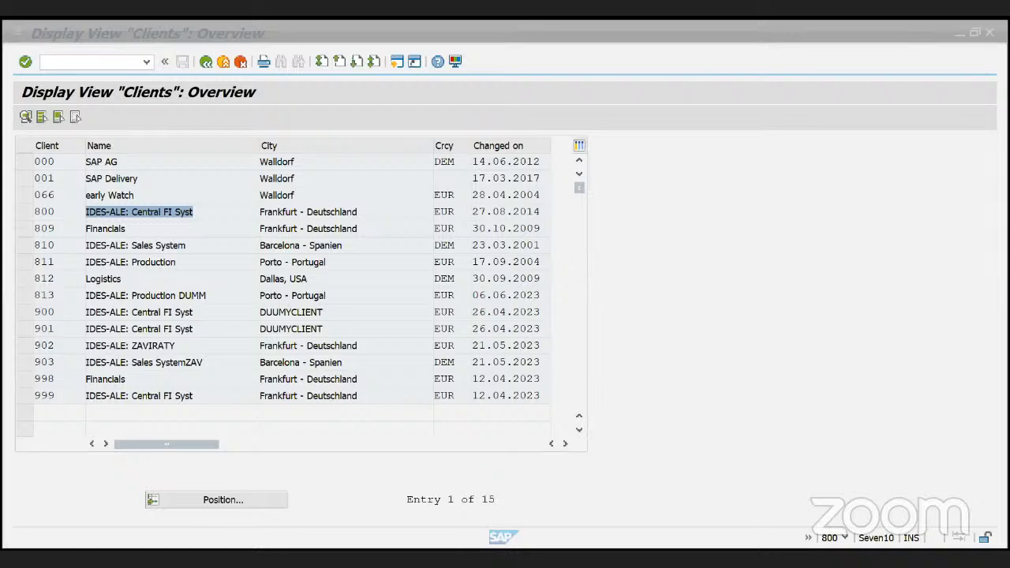
{"action": "left_click", "coordinate": [488, 397]}
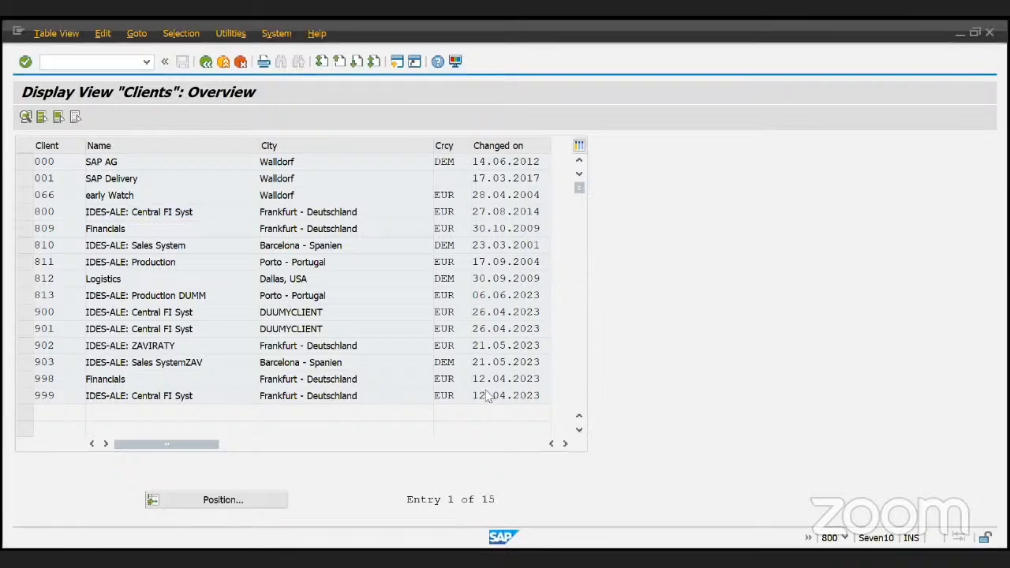
- Back out to SAP Easy Access and launch transaction SM59 for RFC connections
{"action": "key", "text": "F3"}
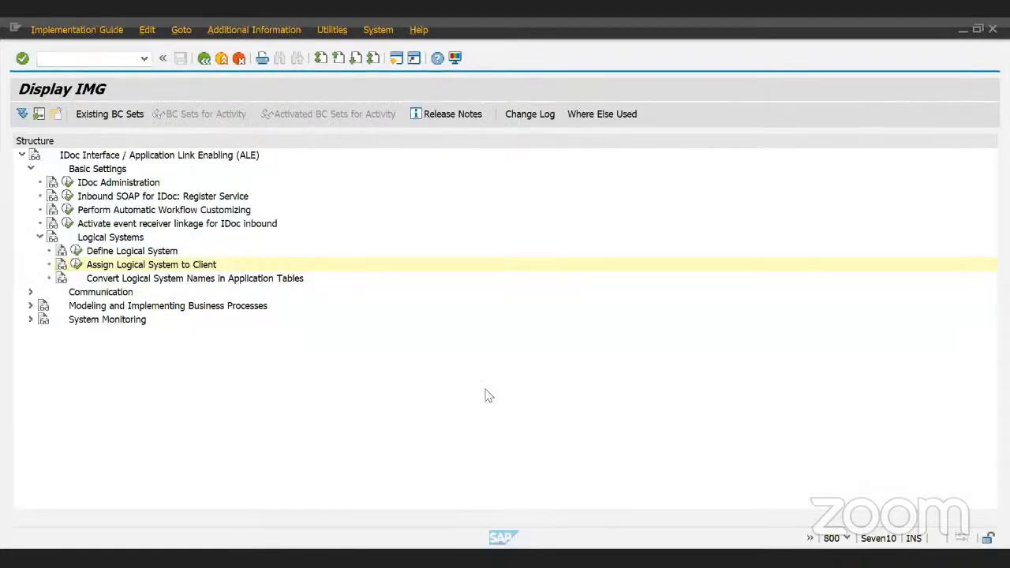
{"action": "key", "text": "alt+Tab"}
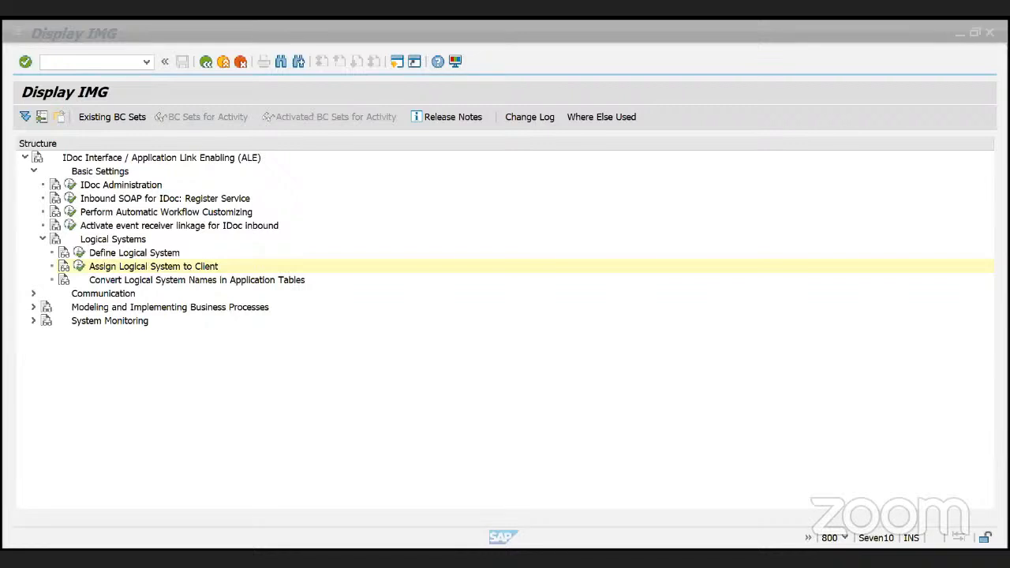
{"action": "key", "text": "F3"}
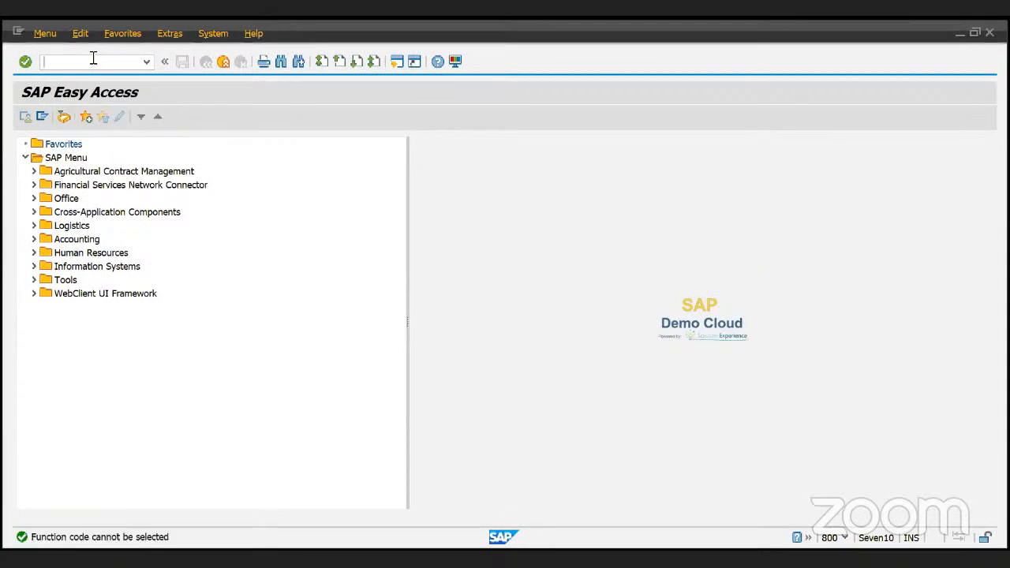
{"action": "left_click", "coordinate": [94, 57]}
{"action": "type", "text": "sm59"}
{"action": "key", "text": "Return"}
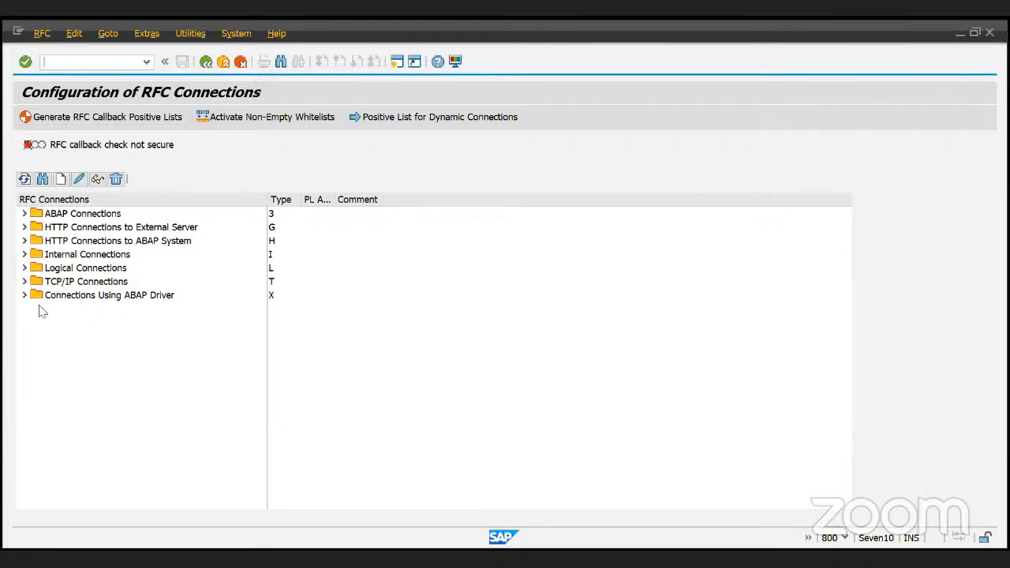
{"action": "left_click", "coordinate": [24, 214]}
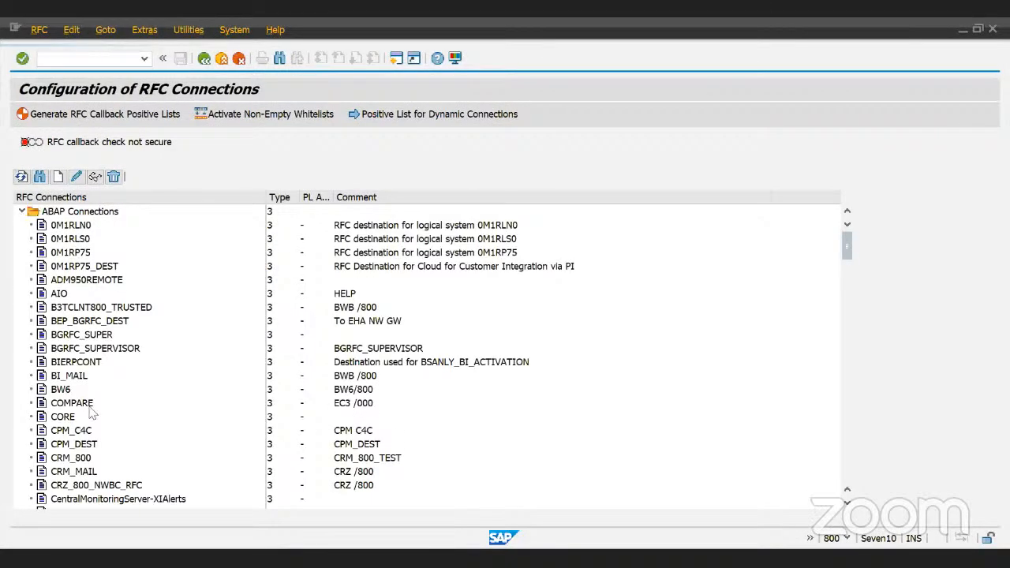
{"action": "scroll", "coordinate": [92, 414], "scroll_direction": "down", "scroll_amount": 5}
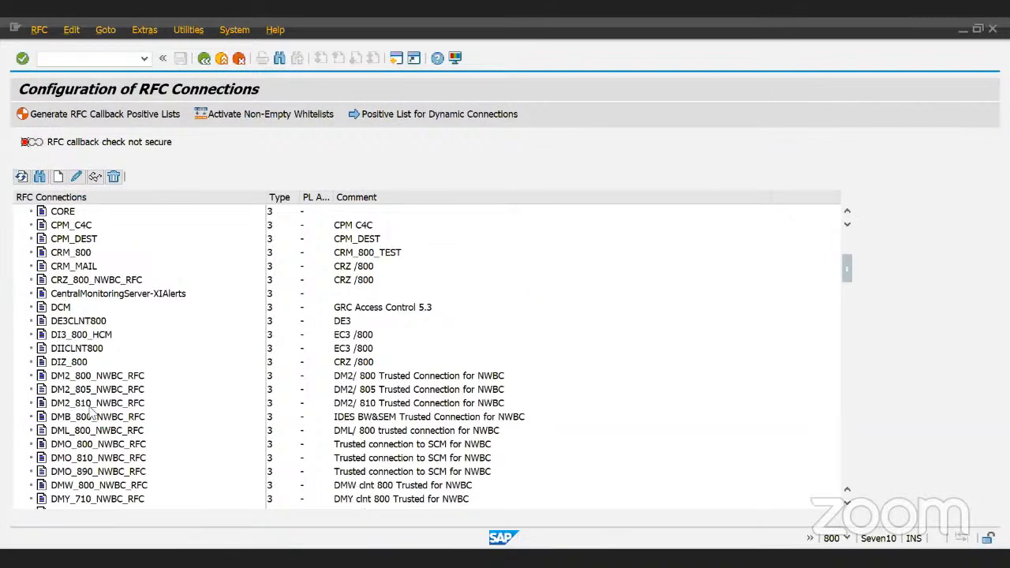
{"action": "scroll", "coordinate": [93, 415], "scroll_direction": "down", "scroll_amount": 1}
{"action": "scroll", "coordinate": [92, 414], "scroll_direction": "down", "scroll_amount": 1}
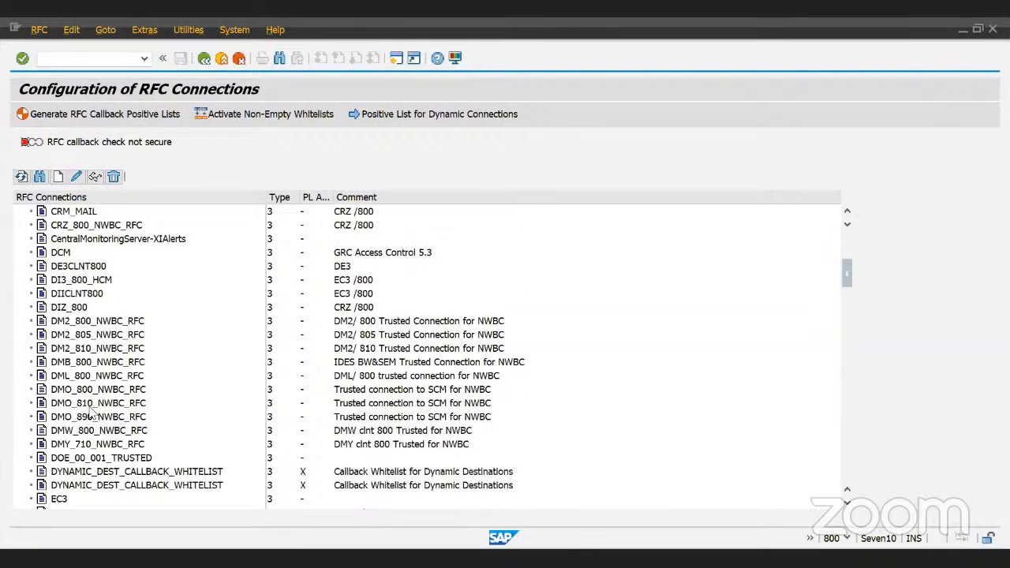
{"action": "scroll", "coordinate": [92, 415], "scroll_direction": "down", "scroll_amount": 3}
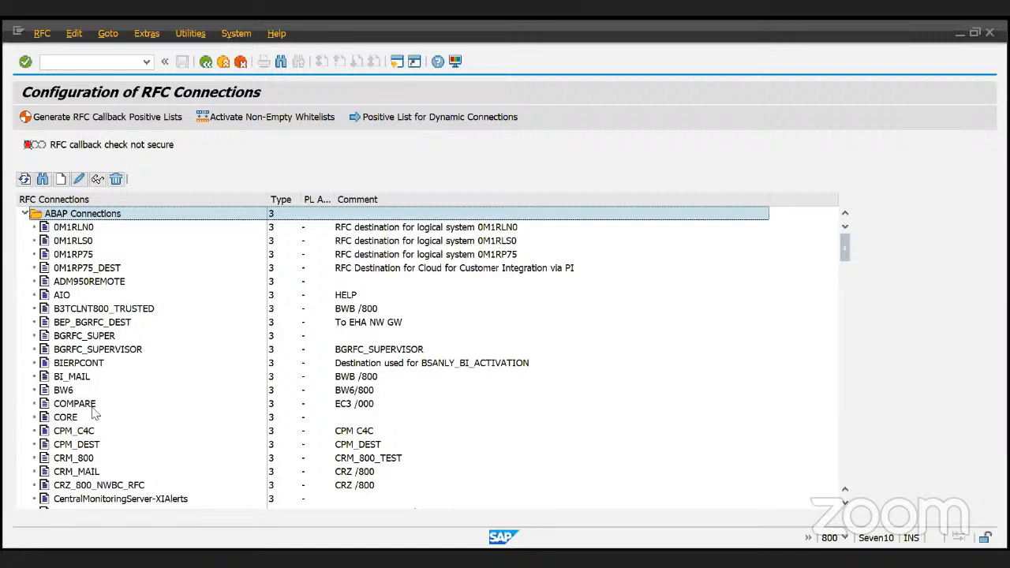
{"action": "left_click", "coordinate": [24, 214]}
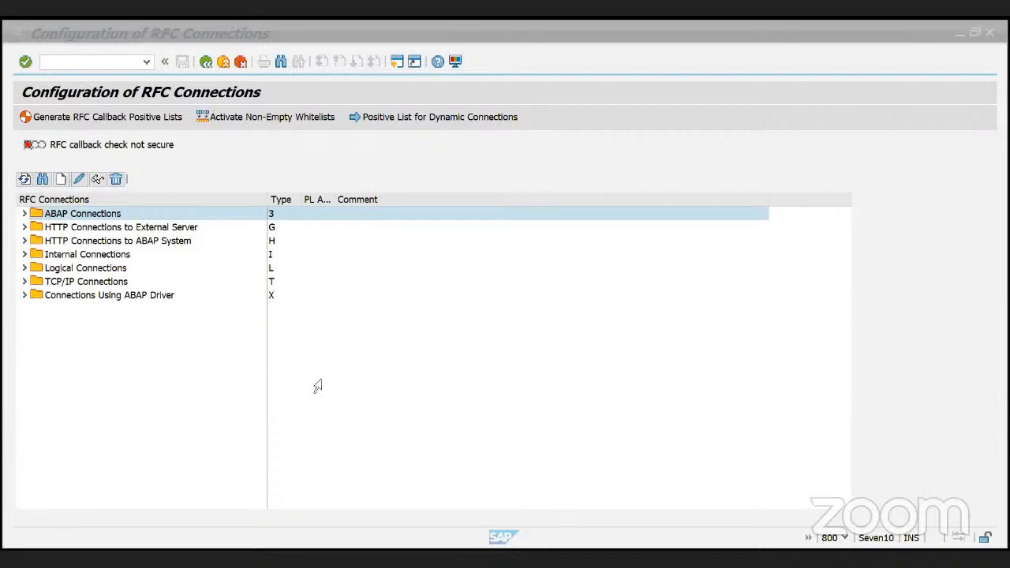
{"action": "left_click", "coordinate": [225, 147]}
- Create a connection type 3 RFC destination named zrfc_800, accepting the name warning
{"action": "left_click", "coordinate": [66, 180]}
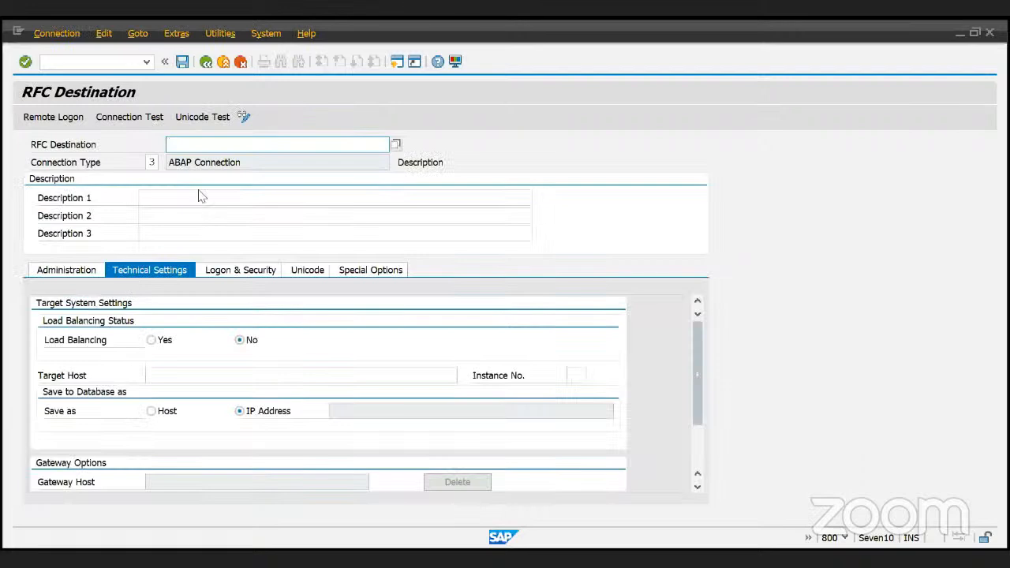
{"action": "key", "text": "Return"}
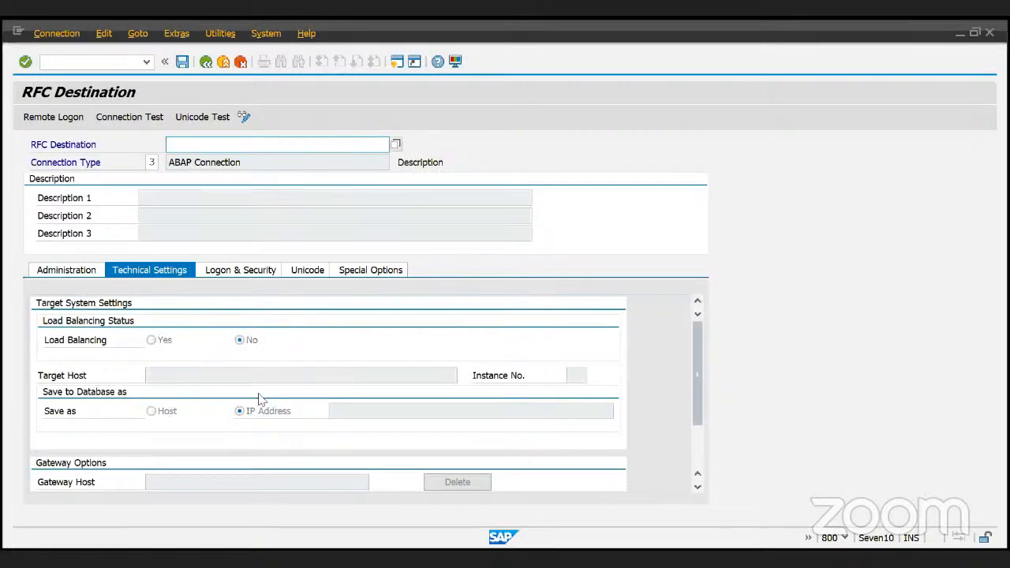
{"action": "left_click", "coordinate": [207, 63]}
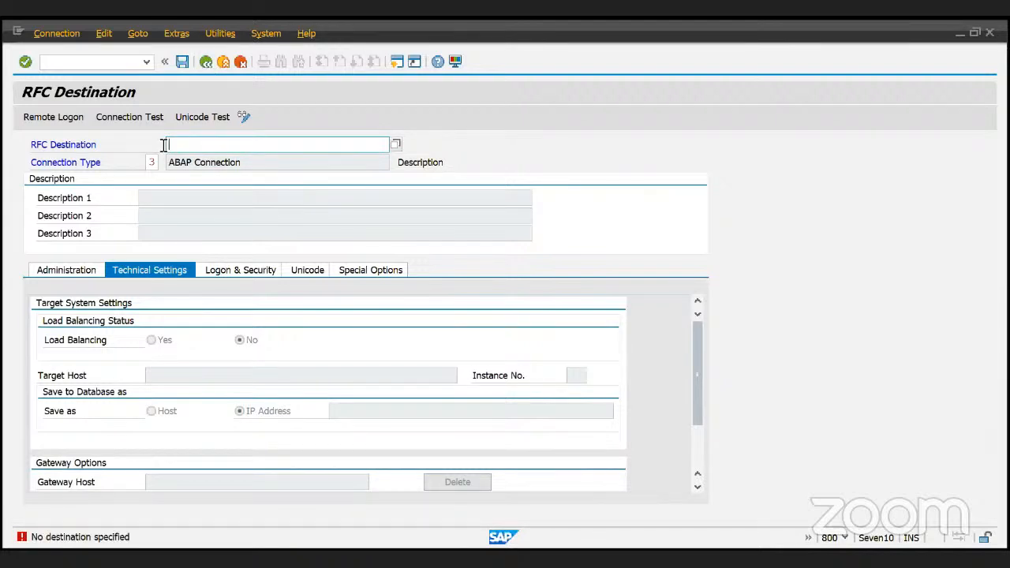
{"action": "key", "text": "Return"}
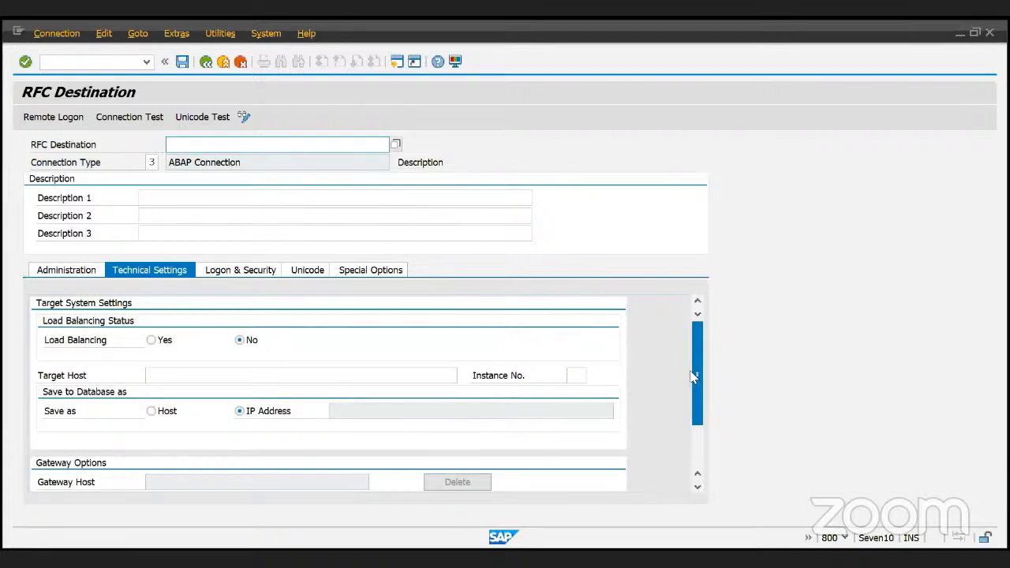
{"action": "mouse_move", "coordinate": [692, 376]}
{"action": "left_mouse_down"}
{"action": "mouse_move", "coordinate": [698, 400]}
{"action": "mouse_move", "coordinate": [699, 365]}
{"action": "left_mouse_up"}
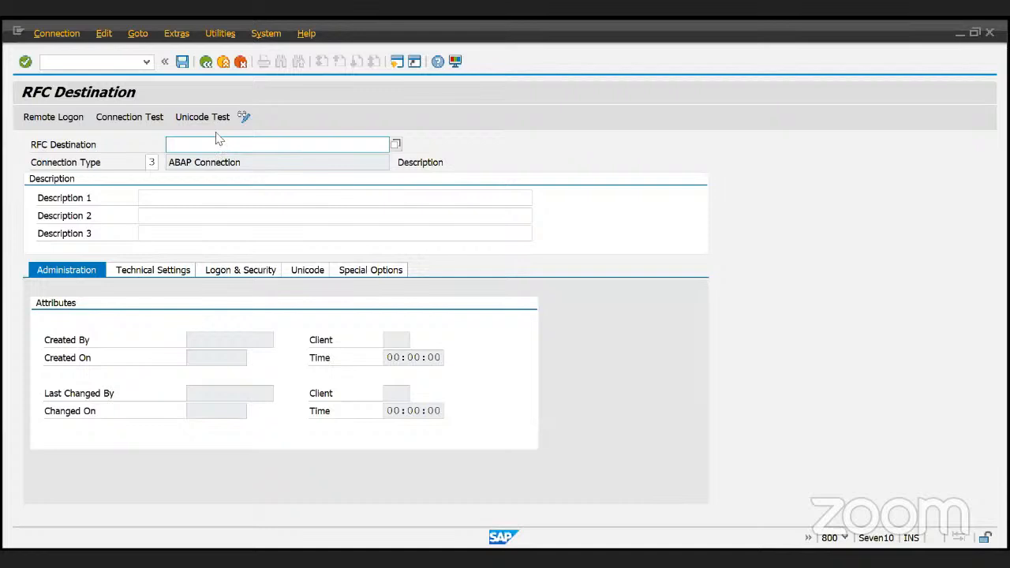
{"action": "type", "text": "rfc_800"}
{"action": "key", "text": "Return"}
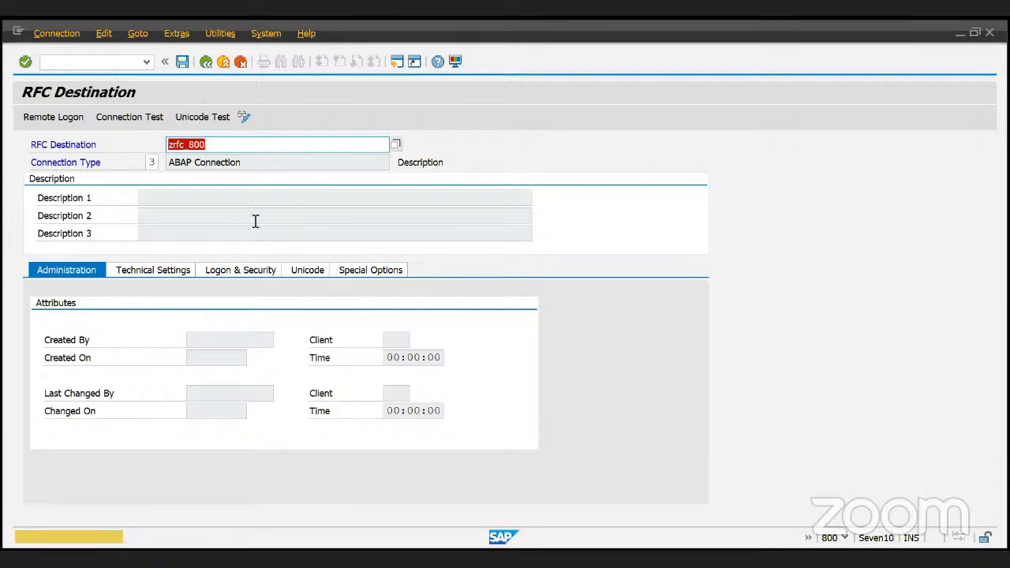
{"action": "key", "text": "Return"}
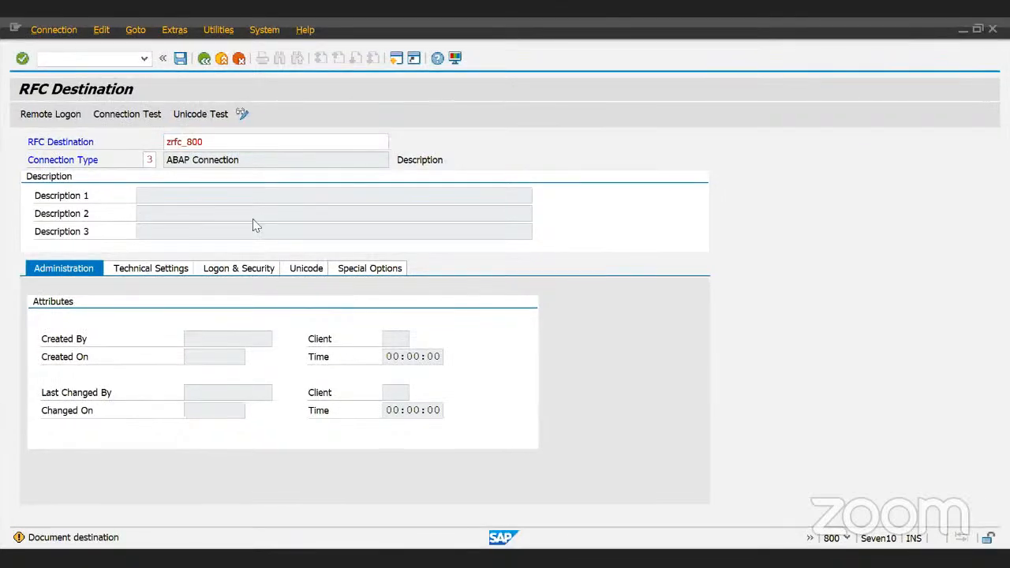
{"action": "key", "text": "Return"}
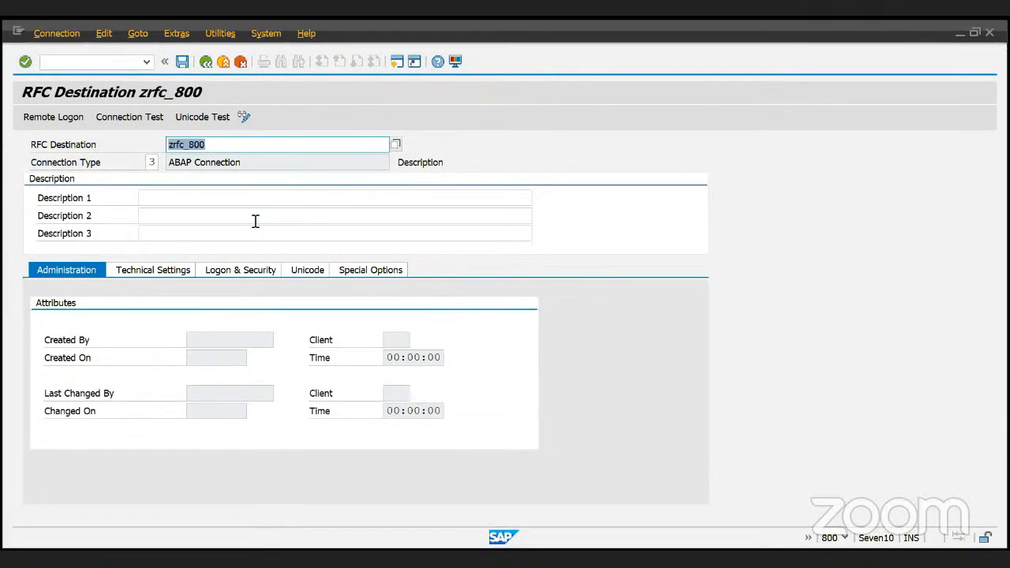
- Review zrfc_800's Technical Settings and Unicode tabs, then leave without saving
{"action": "left_click", "coordinate": [148, 271]}
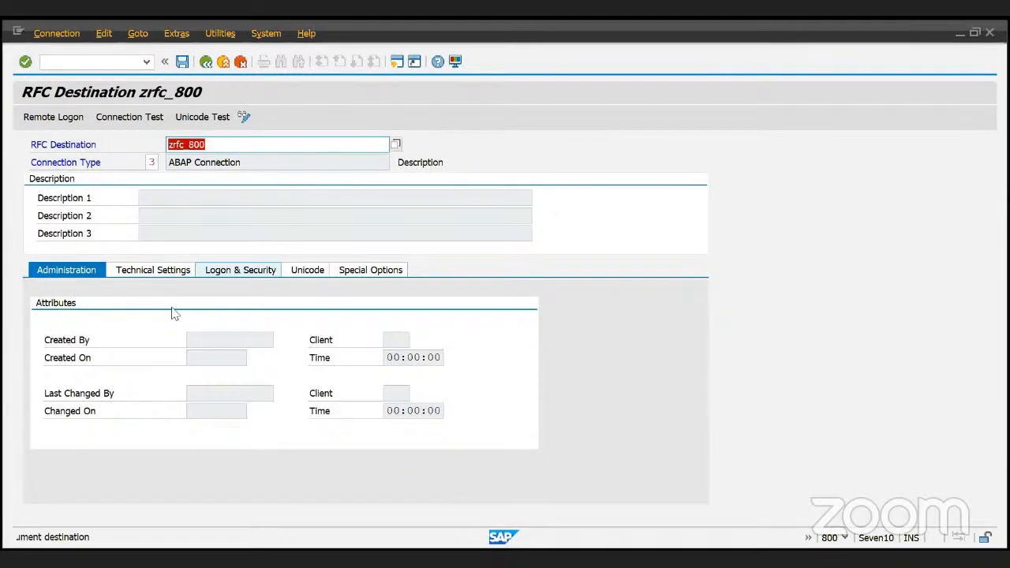
{"action": "left_click", "coordinate": [294, 273]}
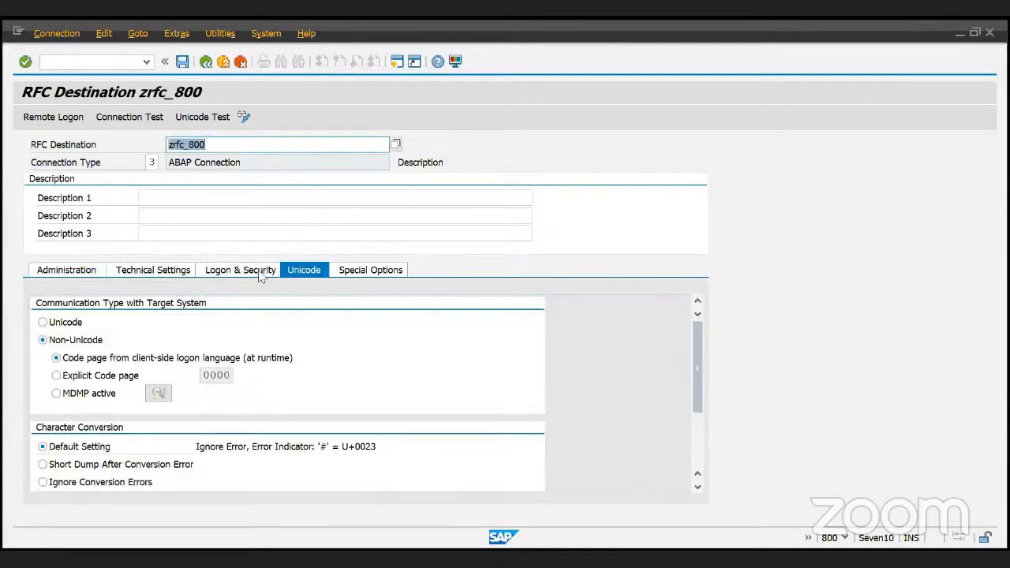
{"action": "left_click", "coordinate": [205, 62]}
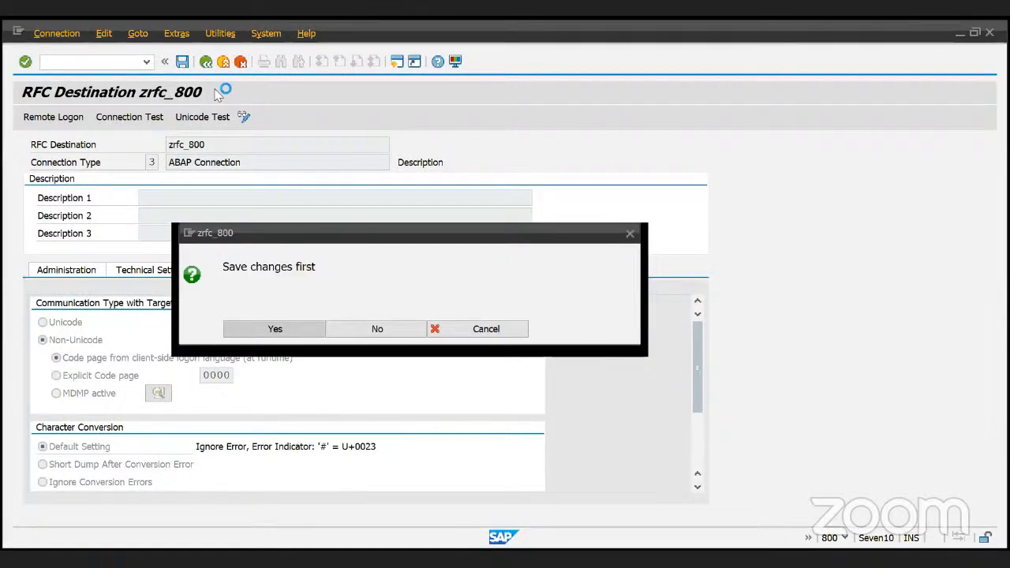
{"action": "left_click", "coordinate": [375, 331]}
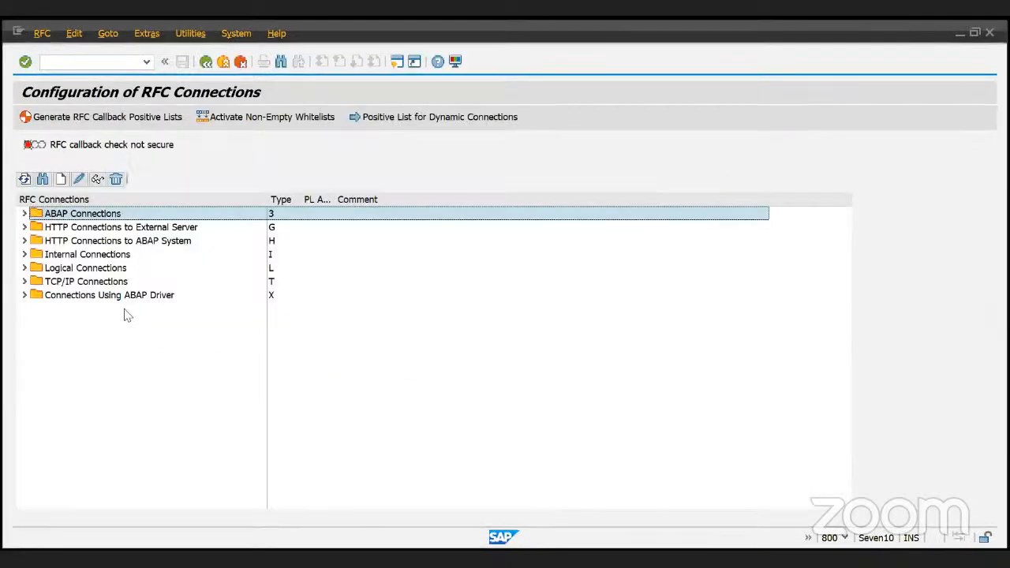
- Expand TCP/IP Connections, scroll through its destinations, and collapse it again
{"action": "left_click", "coordinate": [23, 281]}
{"action": "scroll", "coordinate": [93, 393], "scroll_direction": "down", "scroll_amount": 1}
{"action": "scroll", "coordinate": [93, 393], "scroll_direction": "down", "scroll_amount": 4}
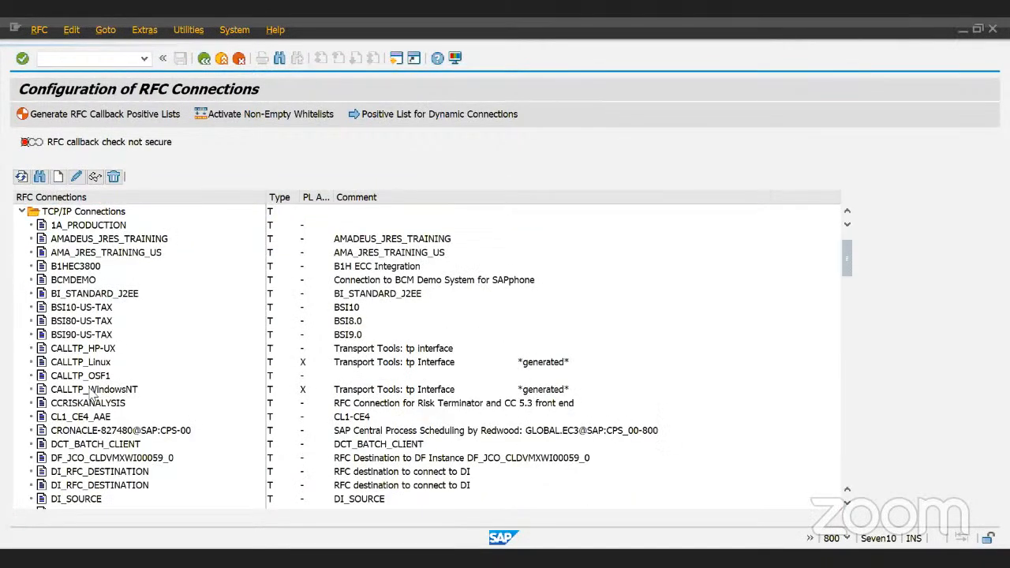
{"action": "scroll", "coordinate": [93, 393], "scroll_direction": "down", "scroll_amount": 6}
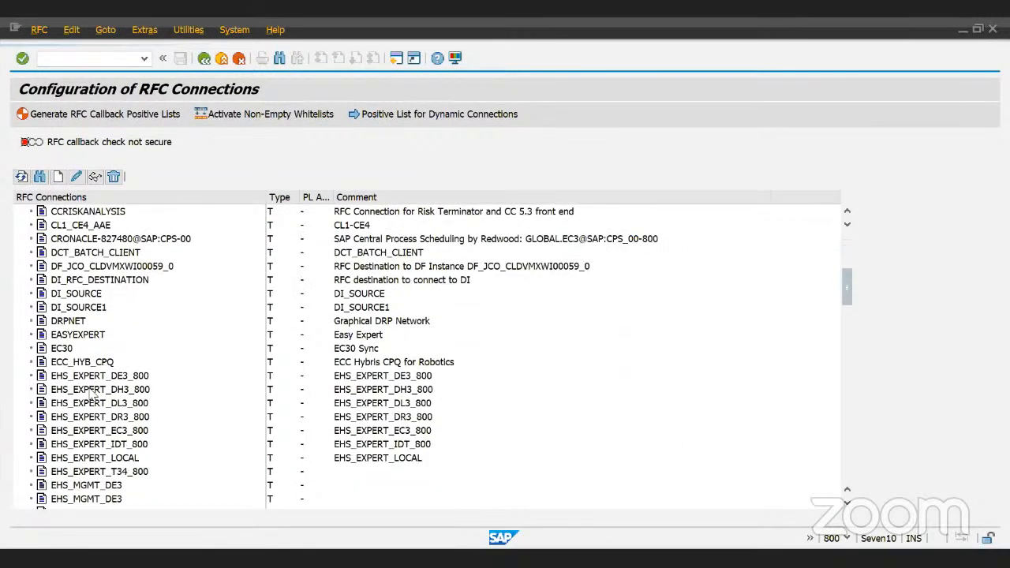
{"action": "scroll", "coordinate": [93, 395], "scroll_direction": "down", "scroll_amount": 2}
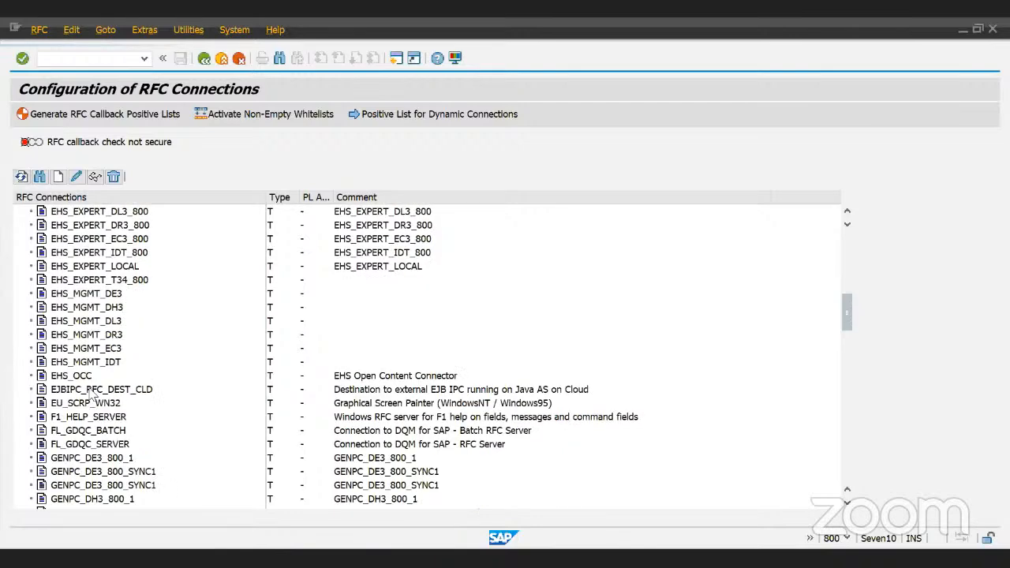
{"action": "scroll", "coordinate": [93, 395], "scroll_direction": "down", "scroll_amount": 7}
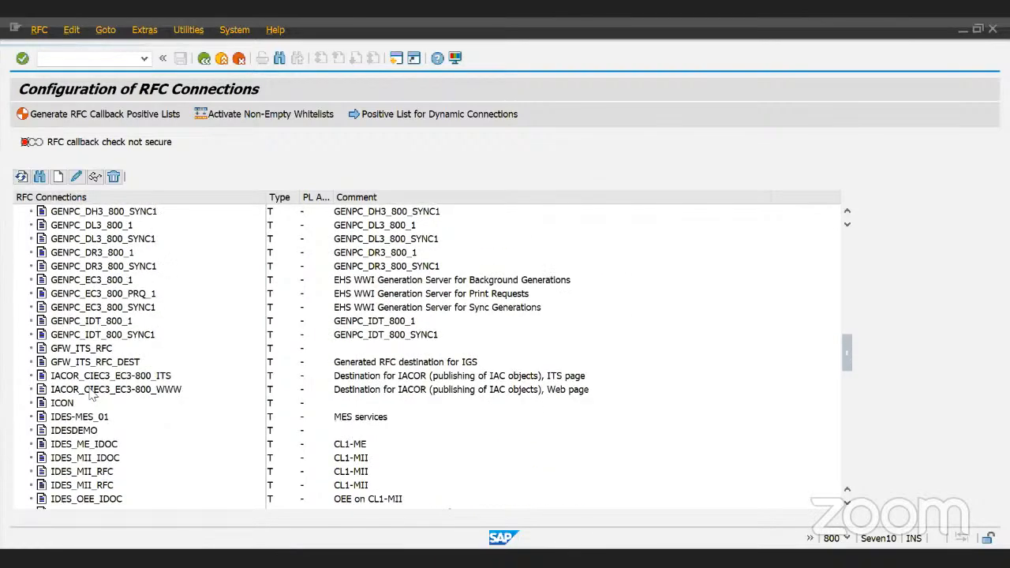
{"action": "scroll", "coordinate": [92, 395], "scroll_direction": "down", "scroll_amount": 4}
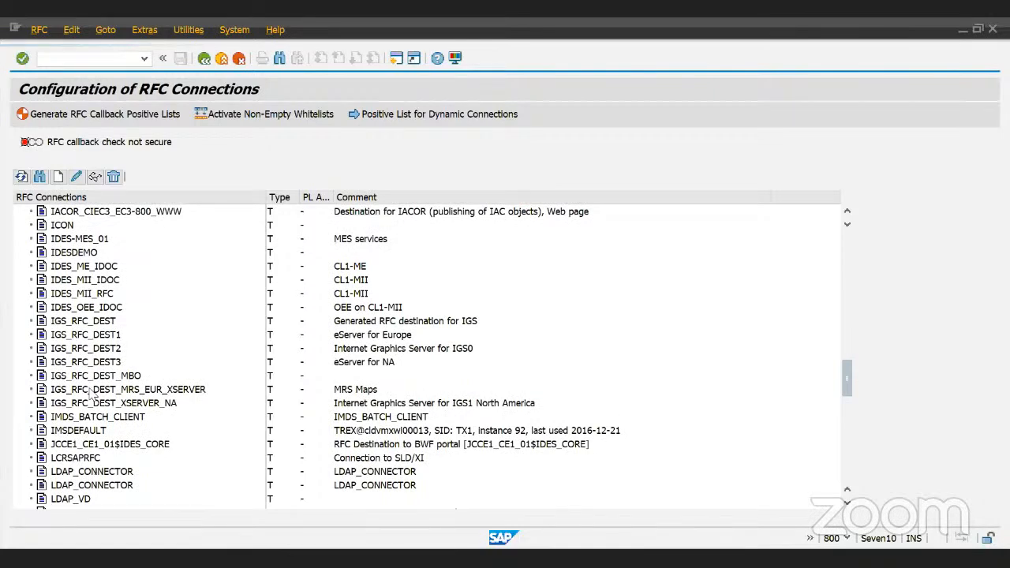
{"action": "scroll", "coordinate": [90, 395], "scroll_direction": "up", "scroll_amount": 16}
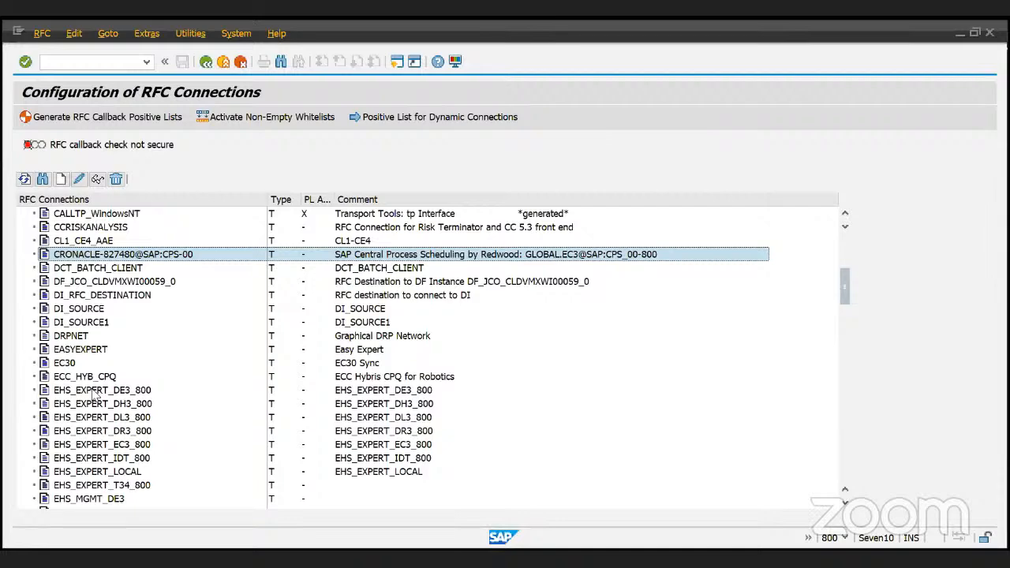
{"action": "left_click_drag", "start_coordinate": [845, 286], "coordinate": [850, 466]}
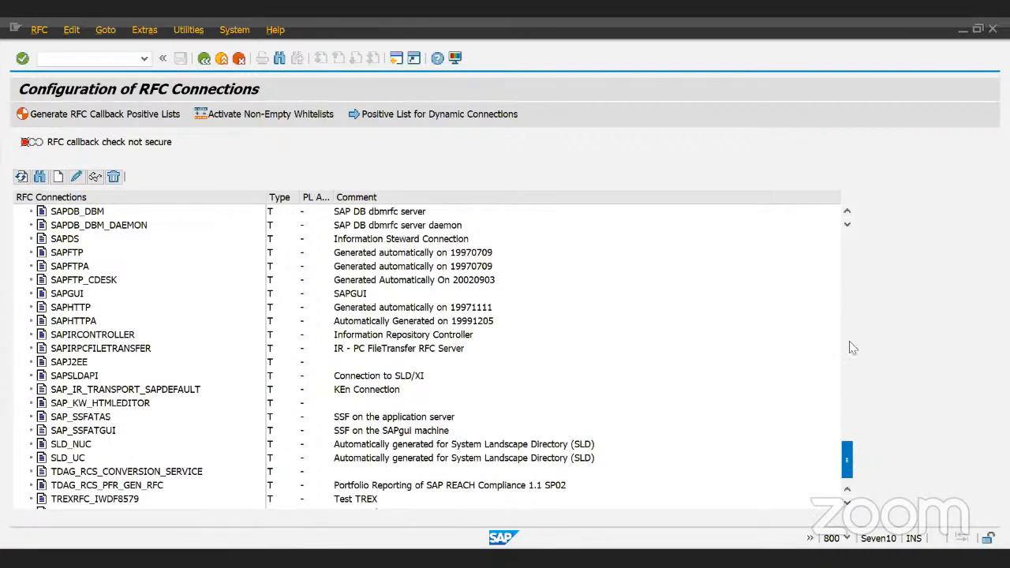
{"action": "left_click_drag", "start_coordinate": [849, 457], "coordinate": [846, 251]}
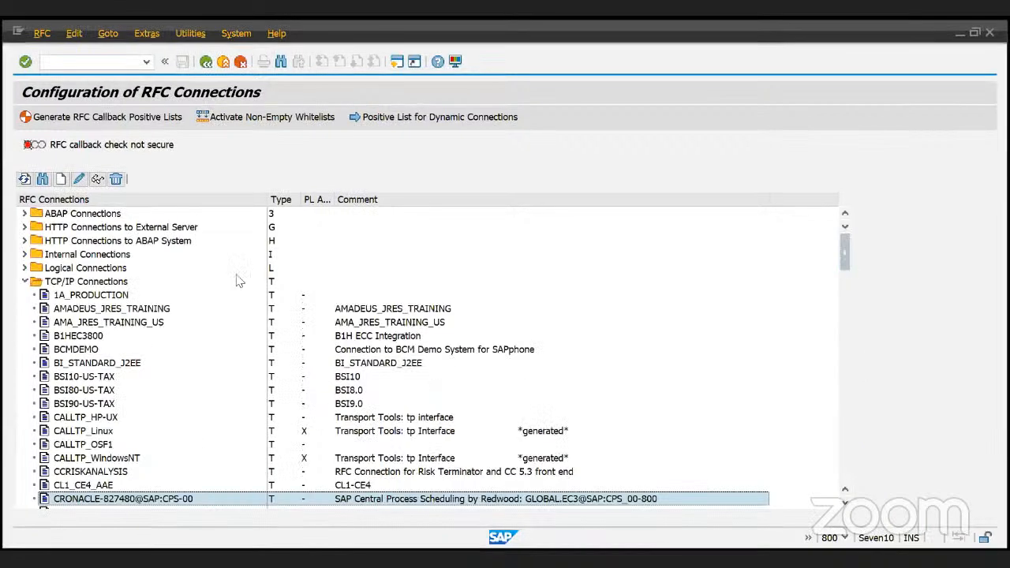
{"action": "double_click", "coordinate": [239, 281]}
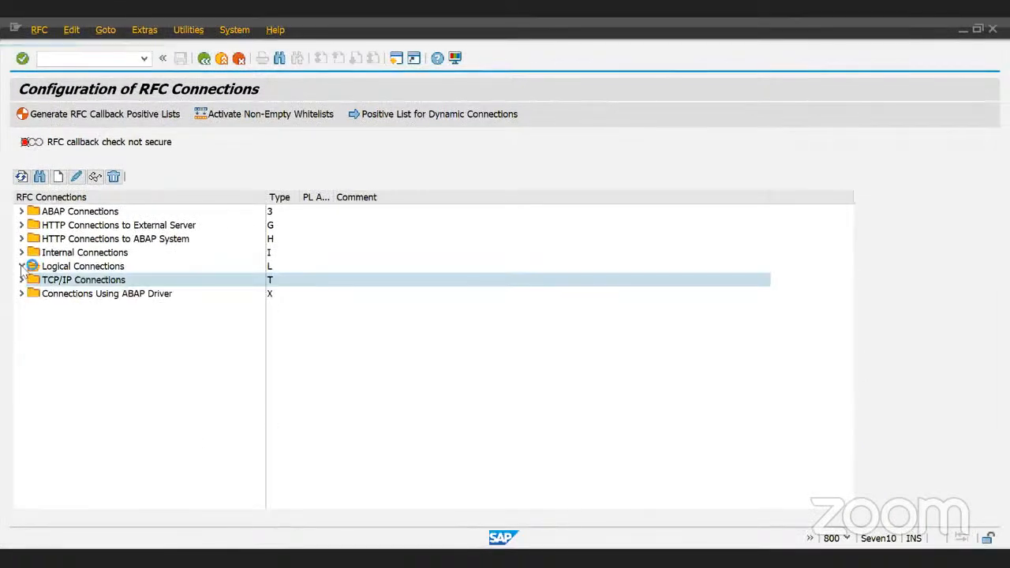
- Toggle Logical and Internal Connections, then expand Connections Using ABAP Driver
{"action": "left_click", "coordinate": [25, 267]}
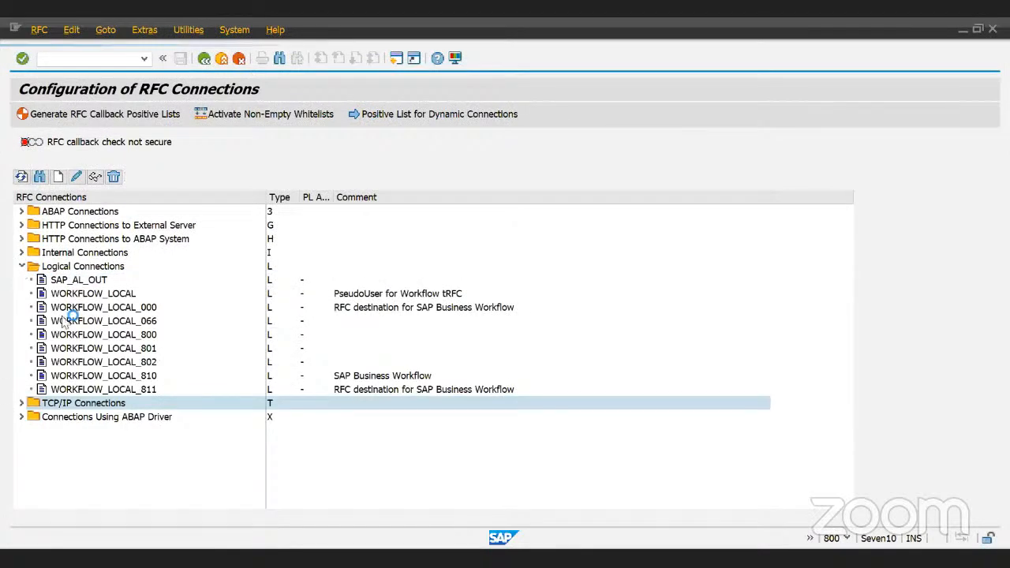
{"action": "left_click", "coordinate": [22, 266]}
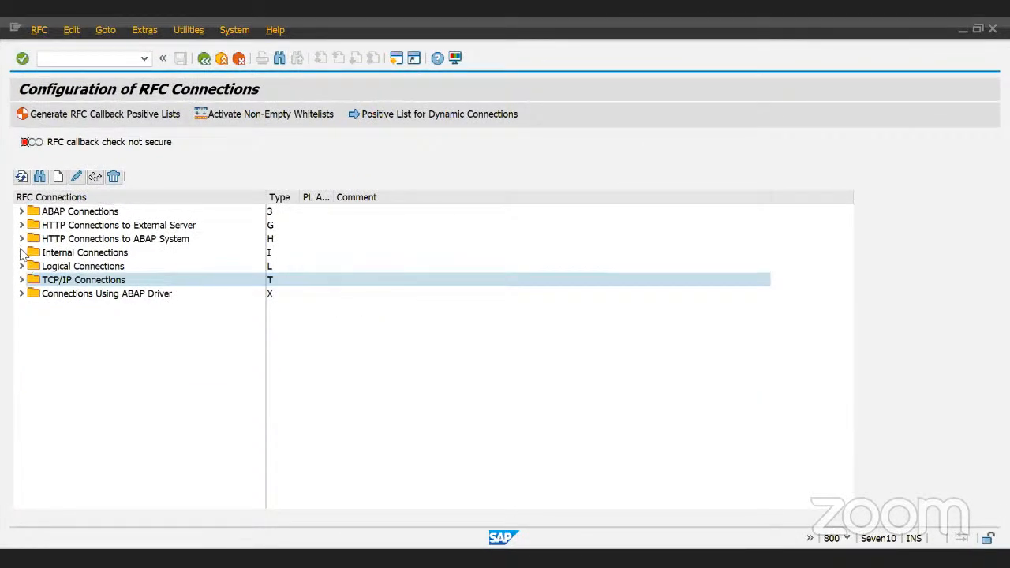
{"action": "left_click", "coordinate": [21, 253]}
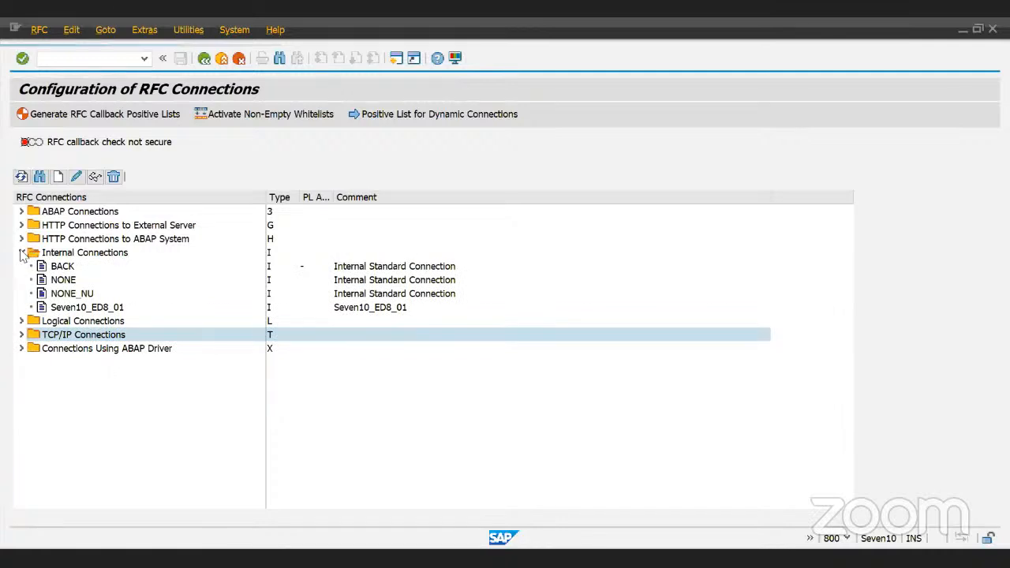
{"action": "left_click", "coordinate": [21, 252]}
{"action": "left_click", "coordinate": [24, 295]}
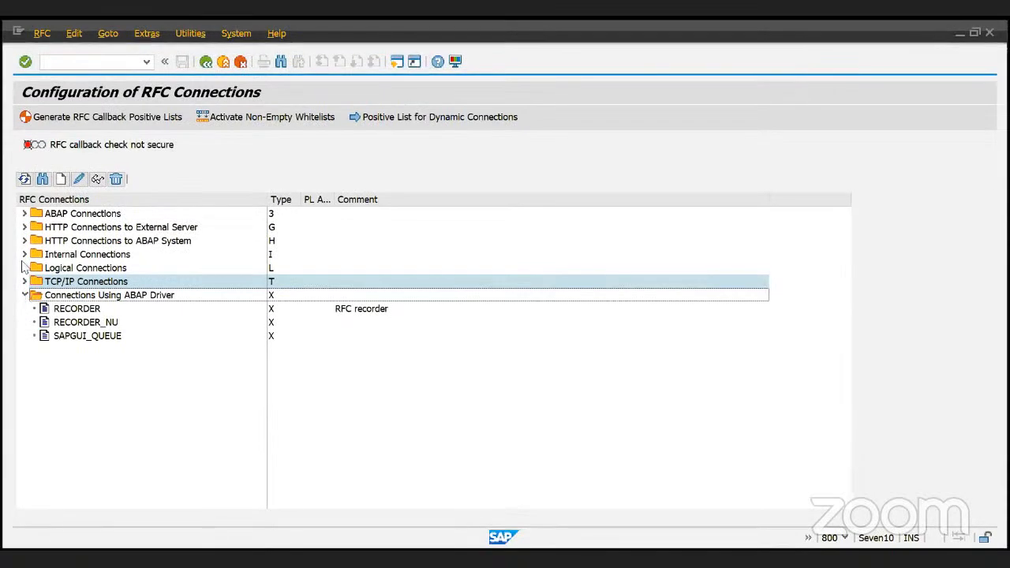
- Expand ABAP Connections, scroll to the end of the list, and select ZRFC111
{"action": "left_click", "coordinate": [24, 213]}
{"action": "scroll", "coordinate": [78, 332], "scroll_direction": "down", "scroll_amount": 4}
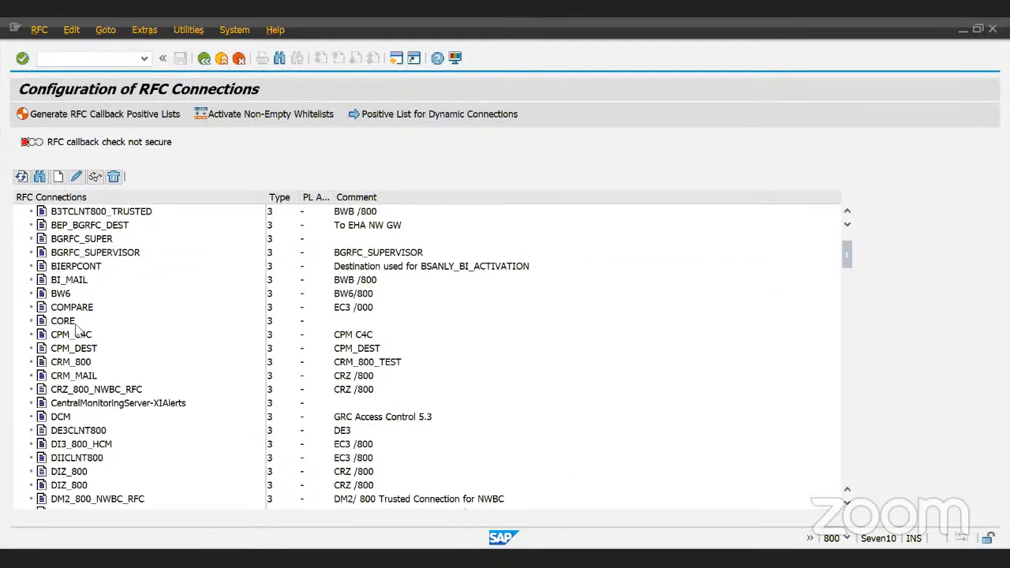
{"action": "scroll", "coordinate": [77, 331], "scroll_direction": "down", "scroll_amount": 2}
{"action": "scroll", "coordinate": [77, 332], "scroll_direction": "down", "scroll_amount": 2}
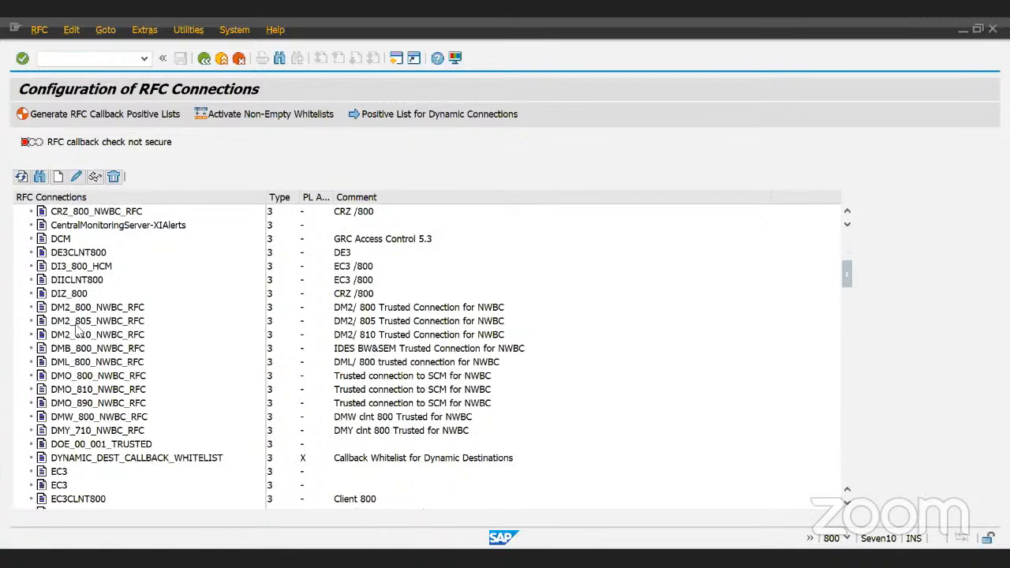
{"action": "scroll", "coordinate": [78, 331], "scroll_direction": "down", "scroll_amount": 2}
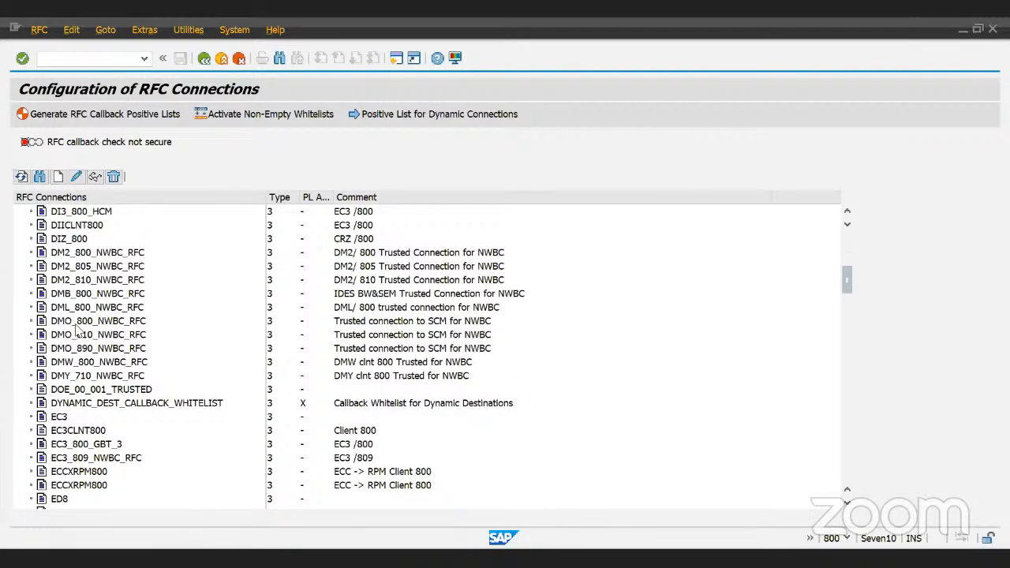
{"action": "scroll", "coordinate": [78, 331], "scroll_direction": "down", "scroll_amount": 1}
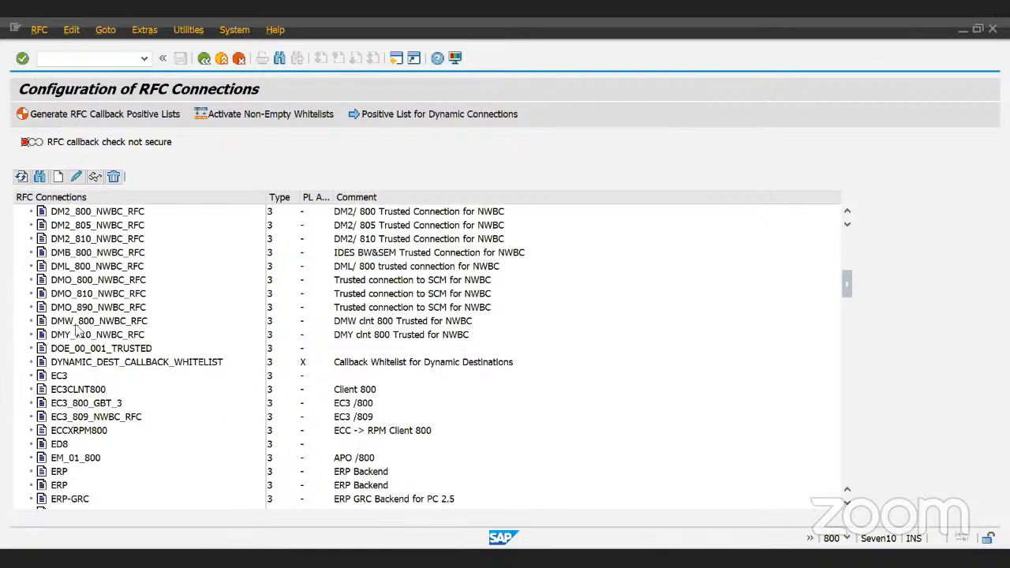
{"action": "scroll", "coordinate": [77, 332], "scroll_direction": "down", "scroll_amount": 2}
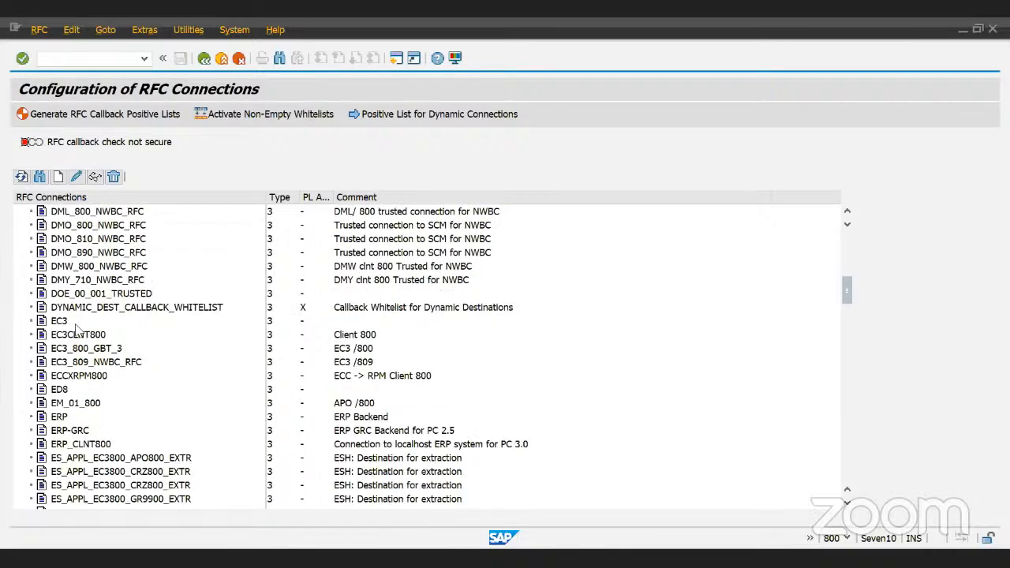
{"action": "scroll", "coordinate": [78, 332], "scroll_direction": "down", "scroll_amount": 4}
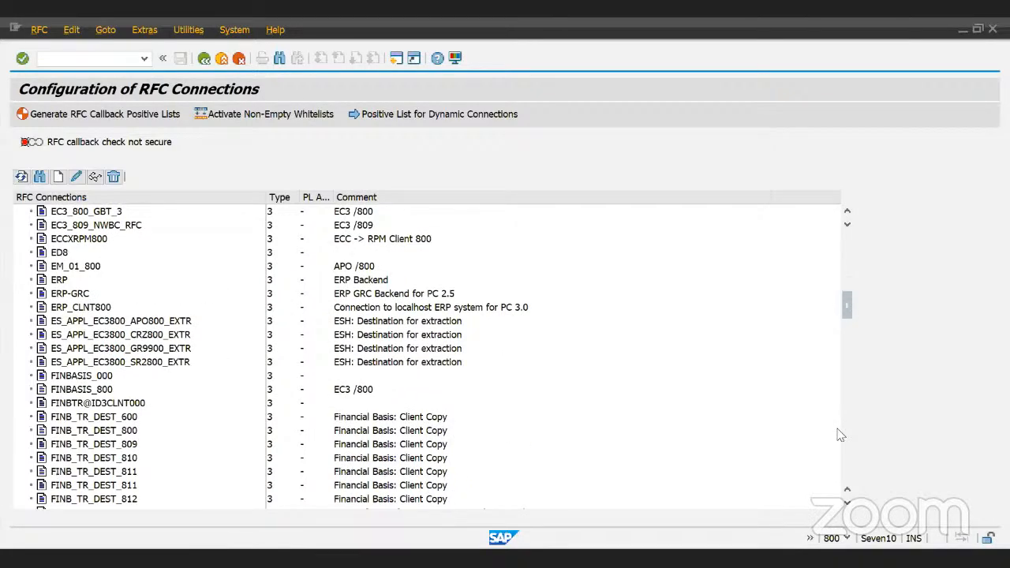
{"action": "left_click_drag", "start_coordinate": [848, 308], "coordinate": [848, 361]}
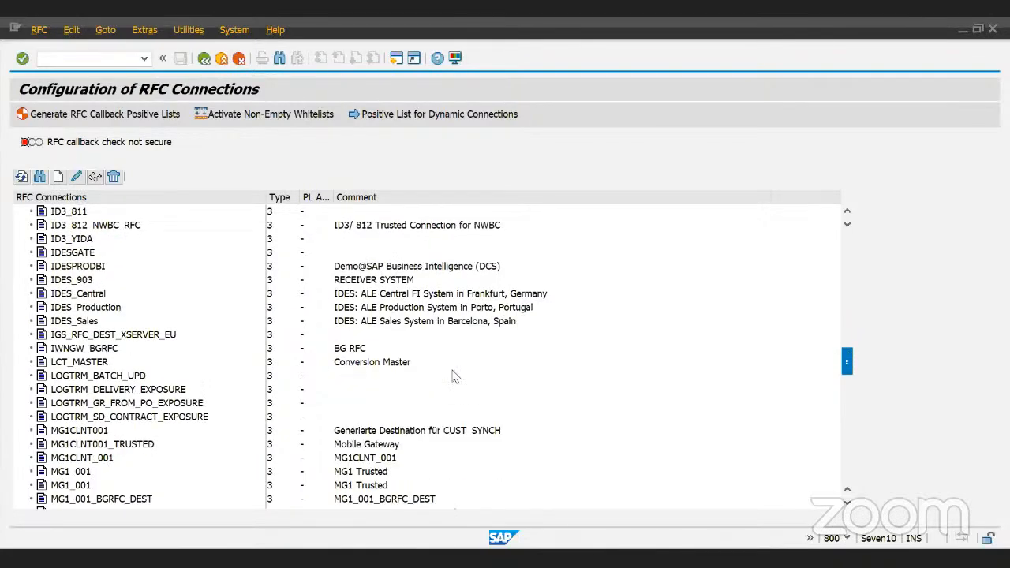
{"action": "scroll", "coordinate": [454, 377], "scroll_direction": "down", "scroll_amount": 2}
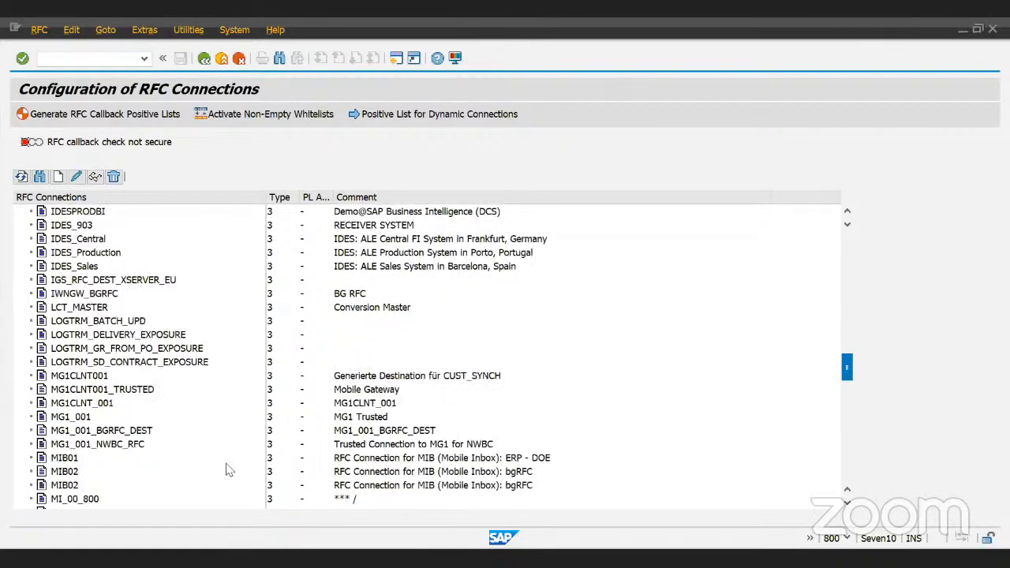
{"action": "scroll", "coordinate": [226, 470], "scroll_direction": "down", "scroll_amount": 7}
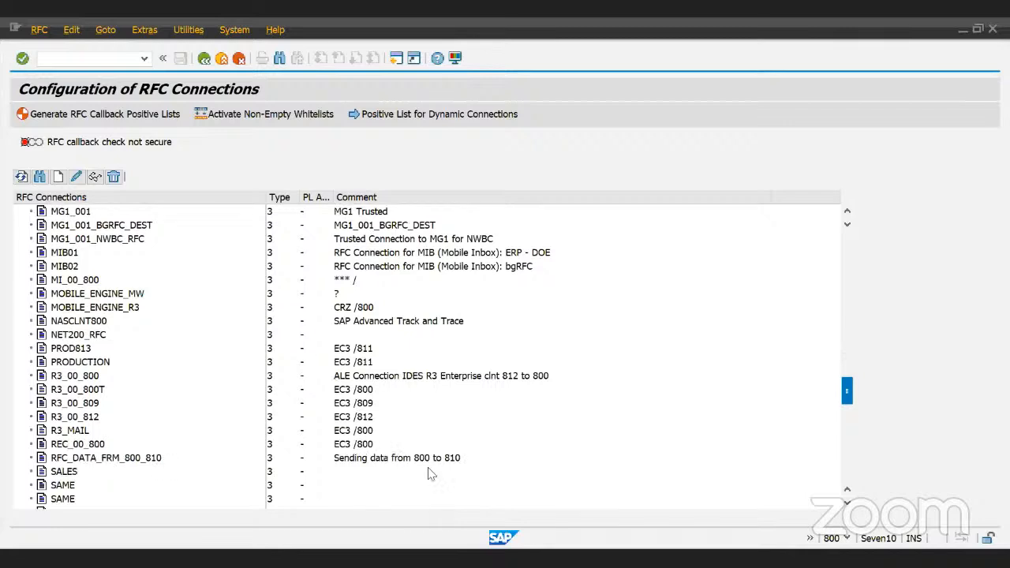
{"action": "scroll", "coordinate": [427, 473], "scroll_direction": "down", "scroll_amount": 1}
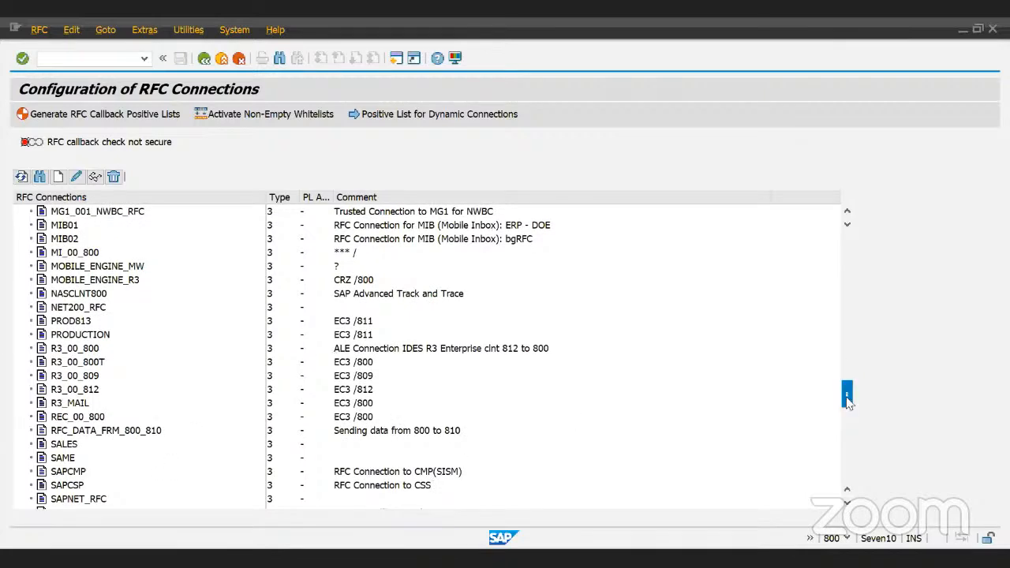
{"action": "left_click_drag", "start_coordinate": [846, 401], "coordinate": [851, 422]}
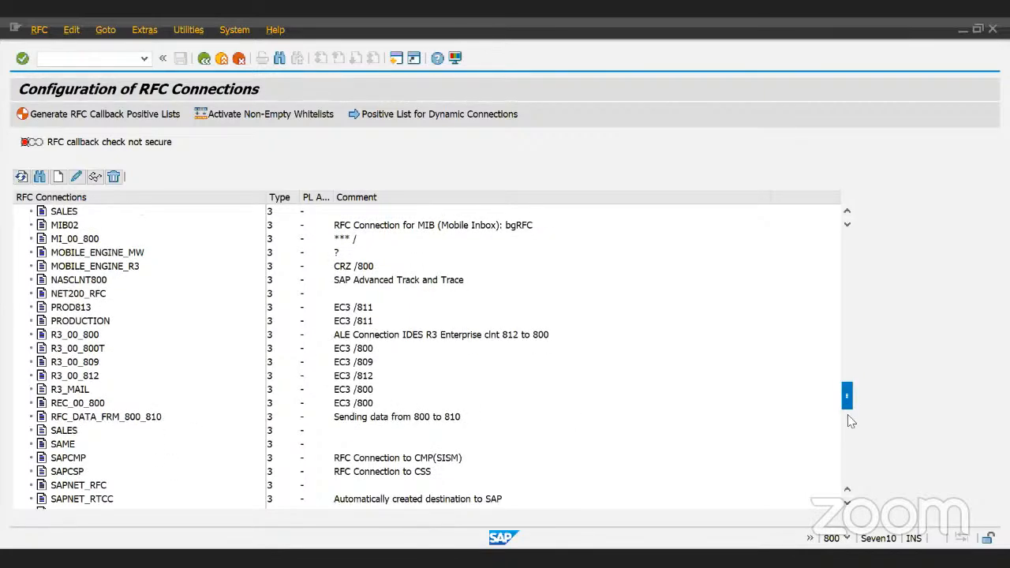
{"action": "left_click_drag", "start_coordinate": [851, 421], "coordinate": [852, 455]}
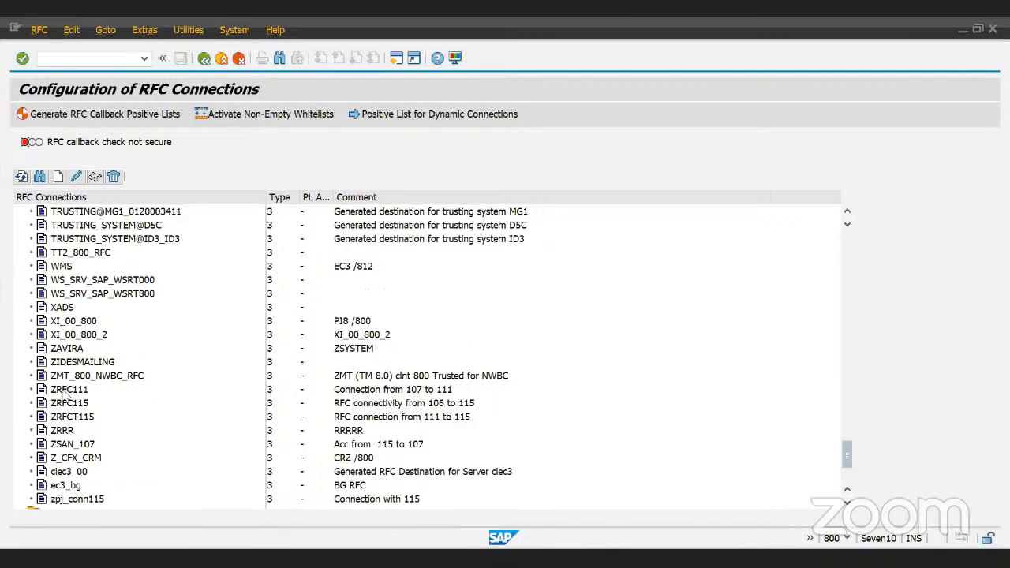
{"action": "left_click", "coordinate": [67, 390]}
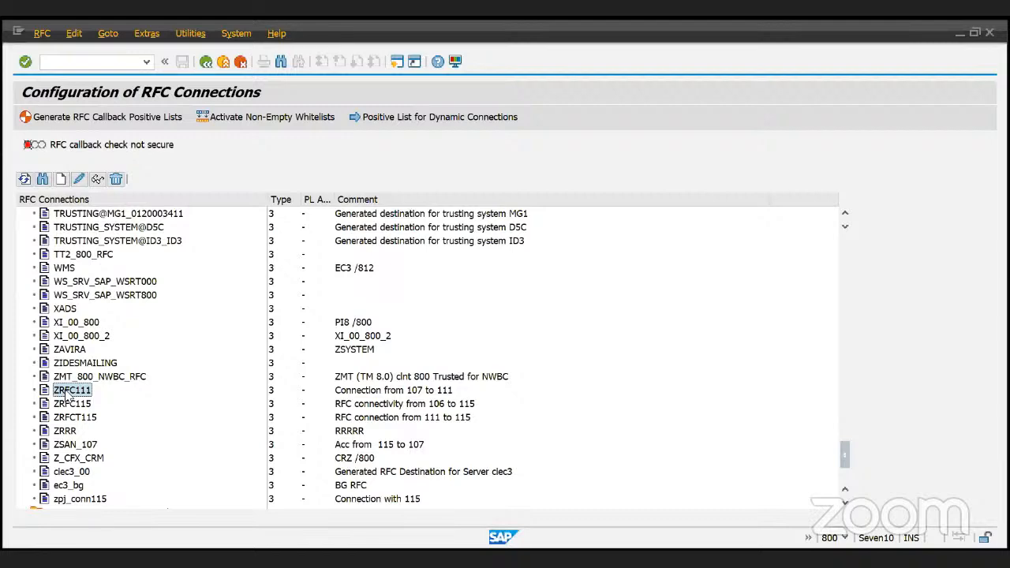
- Open ZRFC111 and inspect its 'Connection from 107 to 111' description and target host Seven10.mydomain.com
{"action": "double_click", "coordinate": [67, 393]}
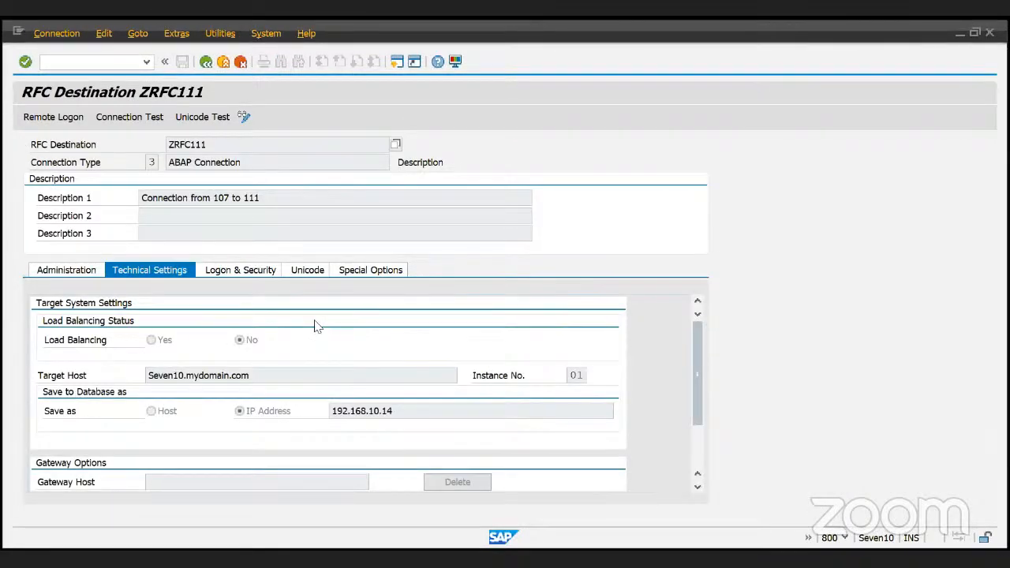
{"action": "double_click", "coordinate": [261, 144]}
{"action": "mouse_move", "coordinate": [261, 198]}
{"action": "left_mouse_down"}
{"action": "mouse_move", "coordinate": [213, 198]}
{"action": "mouse_move", "coordinate": [279, 198]}
{"action": "left_mouse_up"}
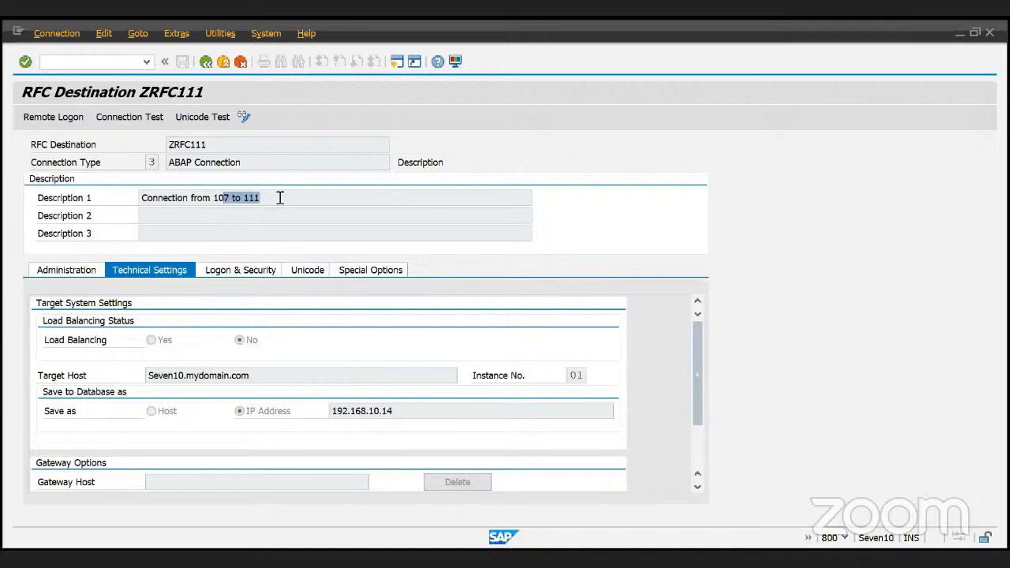
{"action": "left_click", "coordinate": [214, 199]}
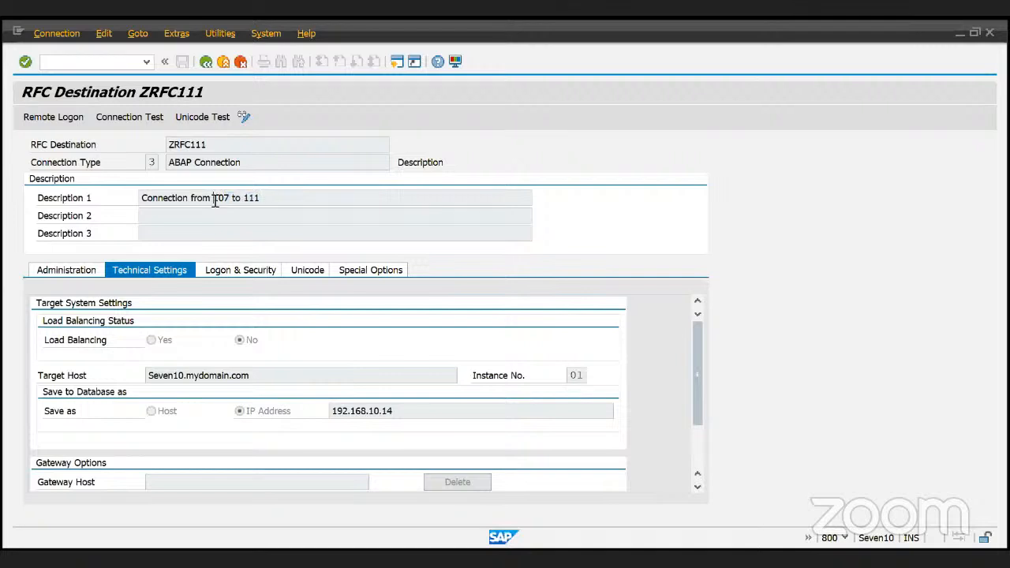
{"action": "double_click", "coordinate": [251, 199]}
{"action": "left_click", "coordinate": [244, 199]}
{"action": "left_click_drag", "start_coordinate": [276, 375], "coordinate": [148, 380]}
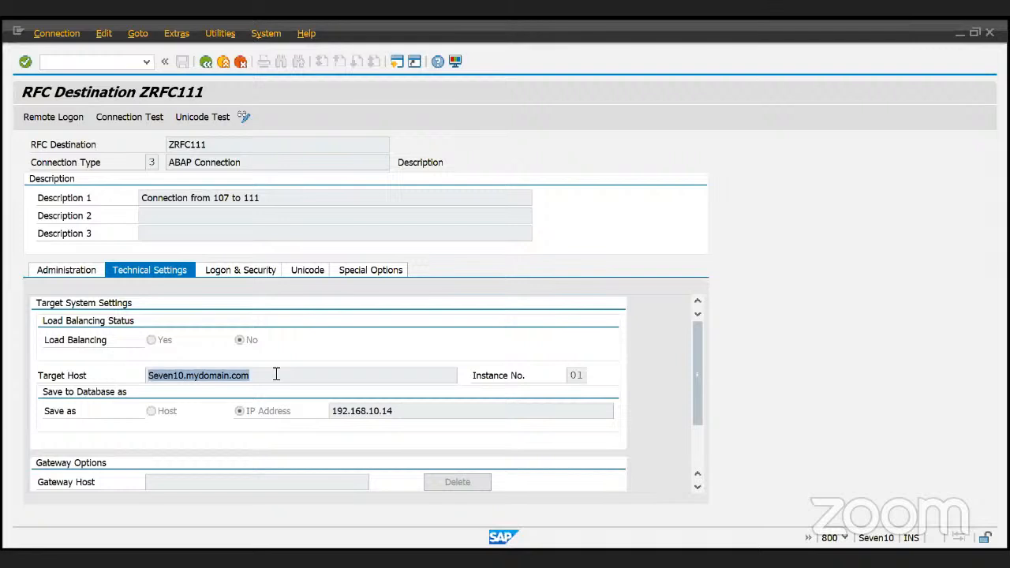
- Check ZRFC111's logon user, target IP and administration details, then return to the SM59 list
{"action": "left_click", "coordinate": [234, 270]}
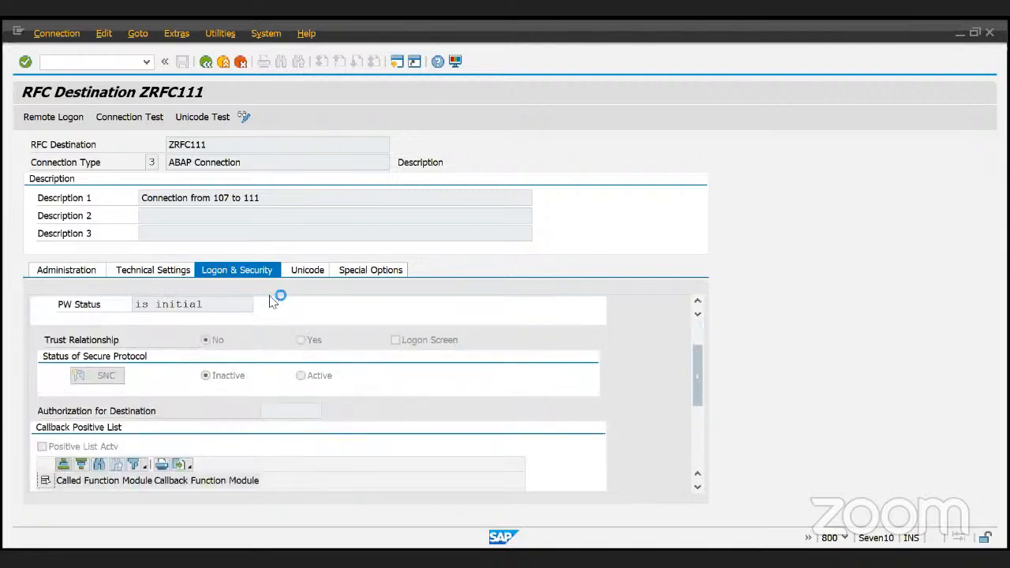
{"action": "scroll", "coordinate": [272, 303], "scroll_direction": "down", "scroll_amount": 5}
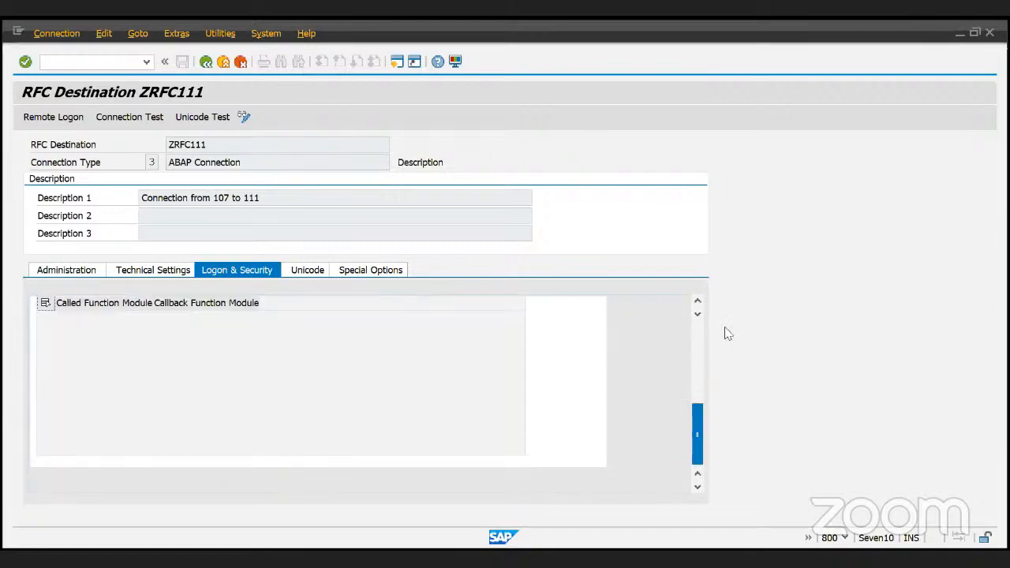
{"action": "scroll", "coordinate": [437, 346], "scroll_direction": "up", "scroll_amount": 5}
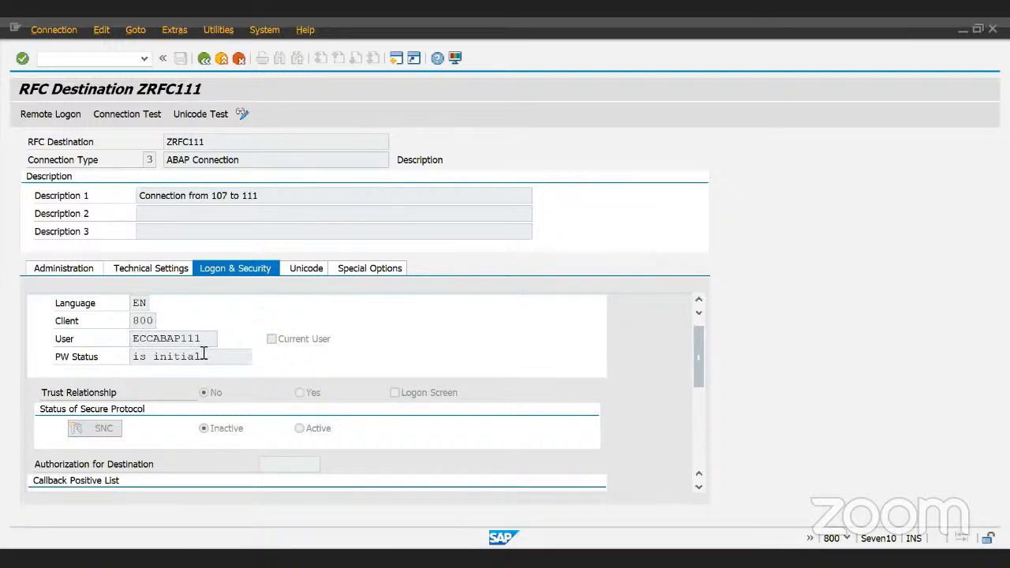
{"action": "left_click_drag", "start_coordinate": [203, 339], "coordinate": [117, 345]}
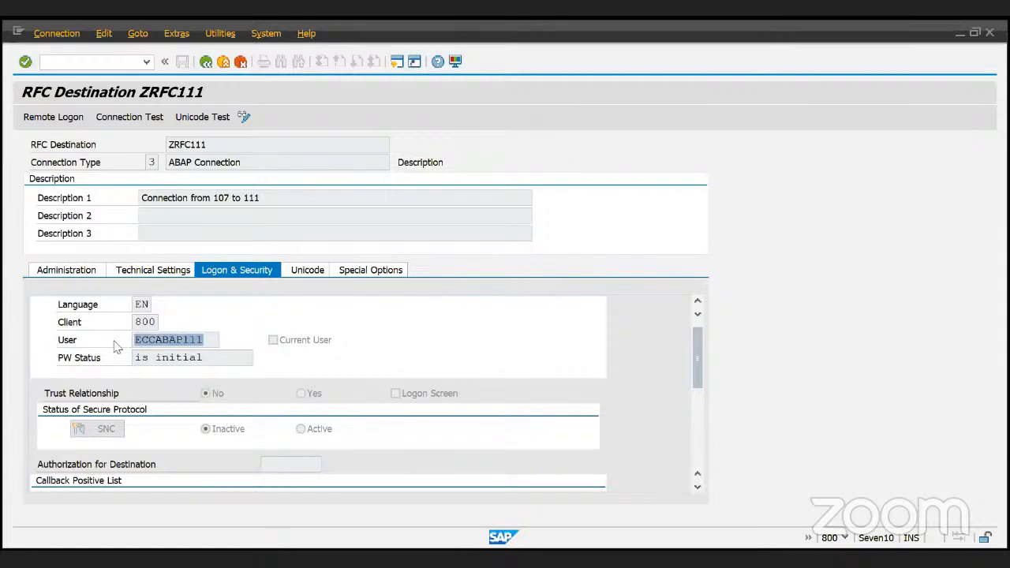
{"action": "left_click", "coordinate": [170, 271]}
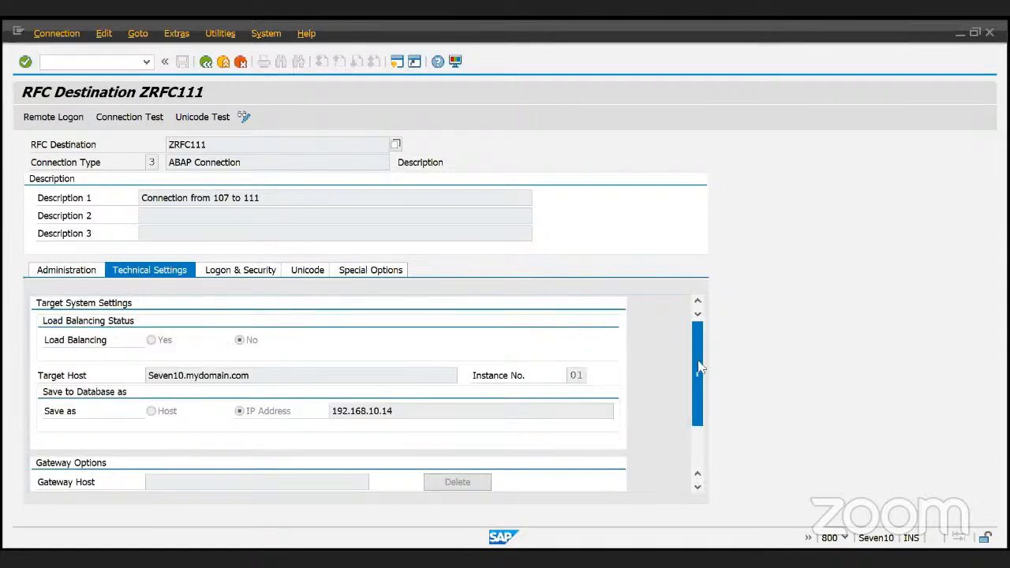
{"action": "left_click_drag", "start_coordinate": [697, 361], "coordinate": [706, 314]}
{"action": "left_click_drag", "start_coordinate": [419, 411], "coordinate": [319, 425]}
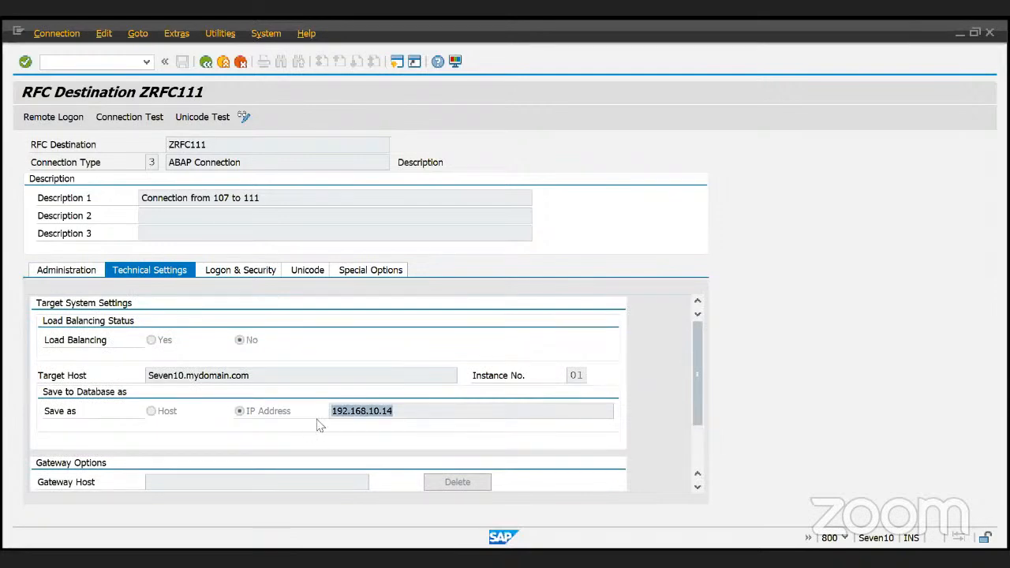
{"action": "left_click", "coordinate": [57, 276]}
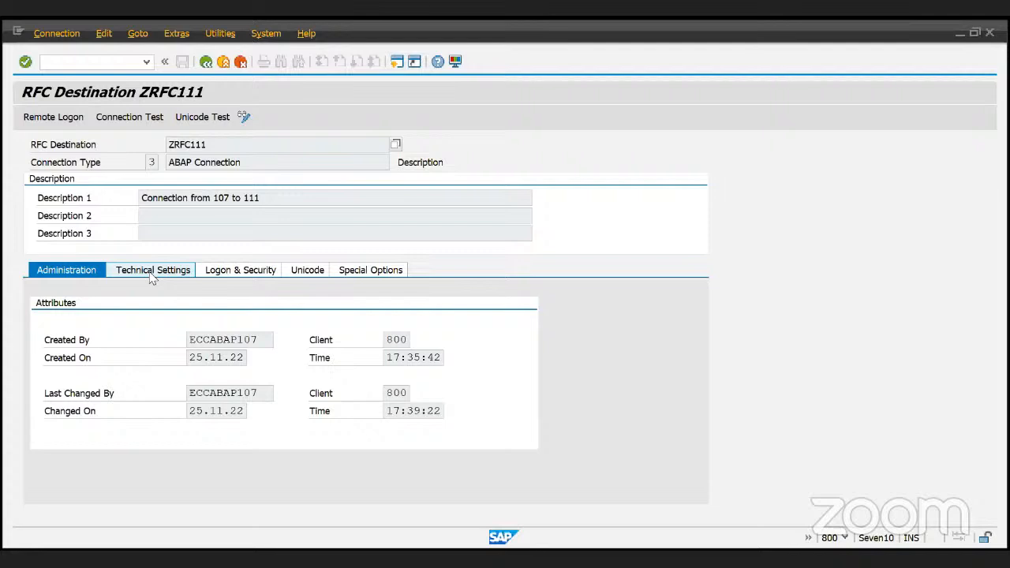
{"action": "left_click", "coordinate": [210, 69]}
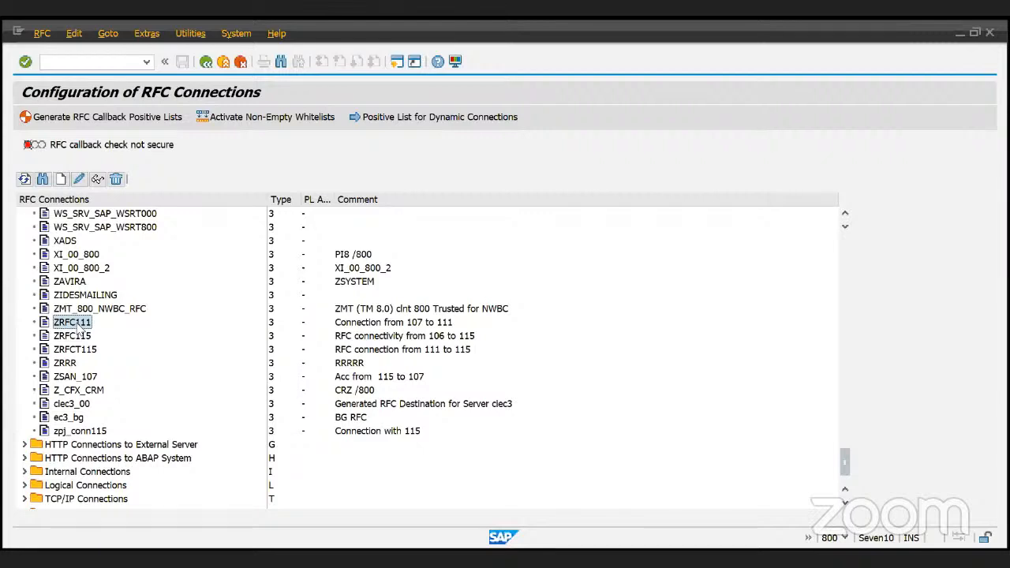
- Bring the SAP window back into focus and scroll up the RFC connections list
{"action": "key", "text": "alt+Tab"}
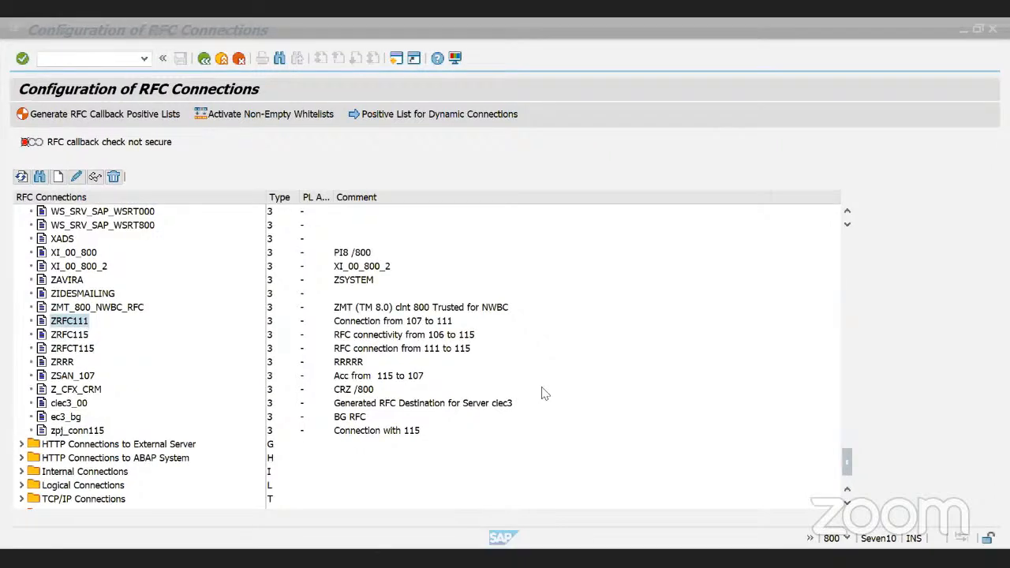
{"action": "left_click", "coordinate": [542, 388]}
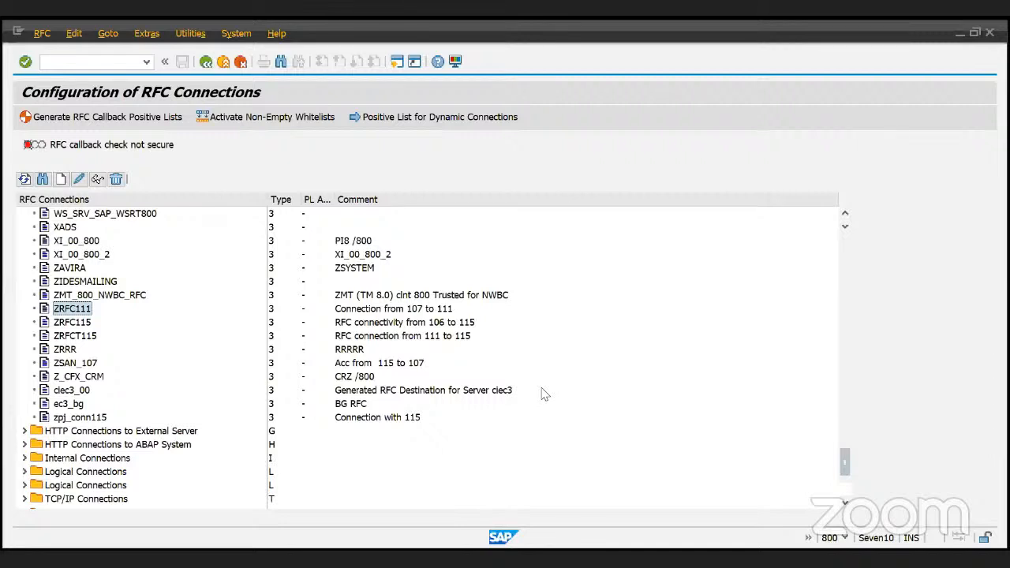
{"action": "scroll", "coordinate": [542, 394], "scroll_direction": "up", "scroll_amount": 3}
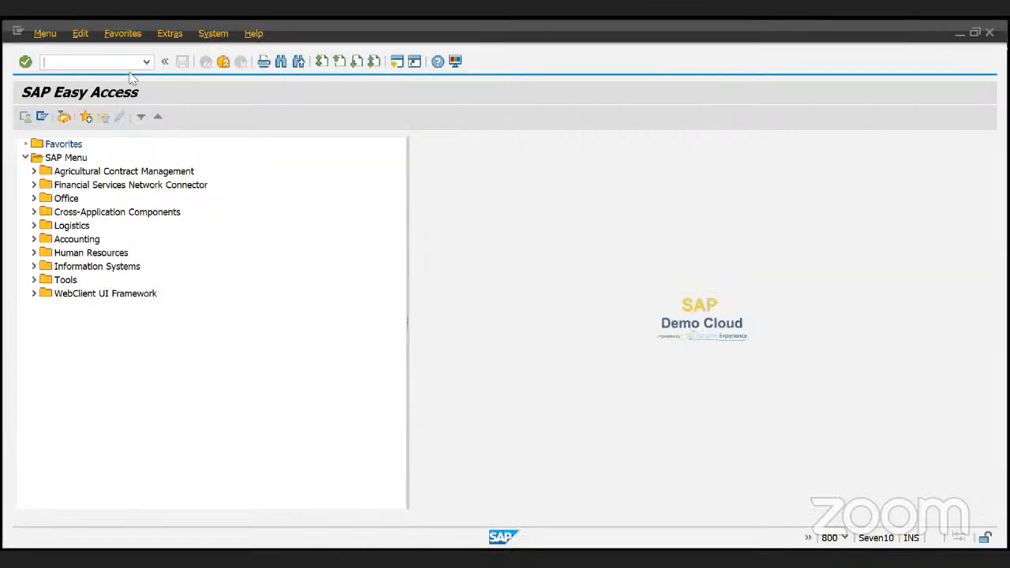
- Run WE21 to view the IDoc port definitions, then go back to the main menu
{"action": "type", "text": "we21"}
{"action": "key", "text": "Return"}
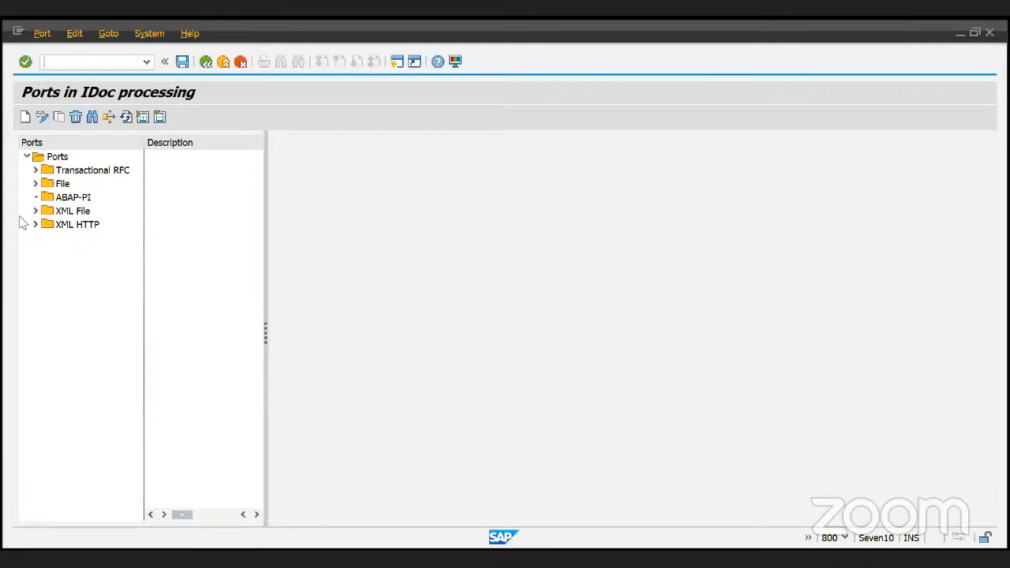
{"action": "left_click", "coordinate": [205, 61]}
- Reopen the RFC connections with SM59 and scroll down the ABAP Connections
{"action": "type", "text": "we"}
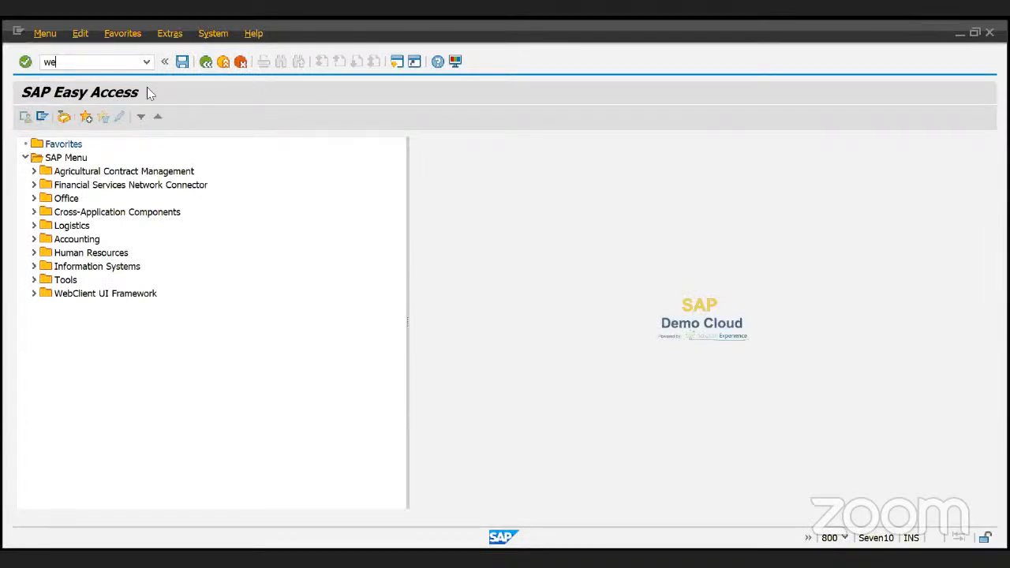
{"action": "key", "text": "BackSpace"}
{"action": "key", "text": "BackSpace"}
{"action": "type", "text": "sm"}
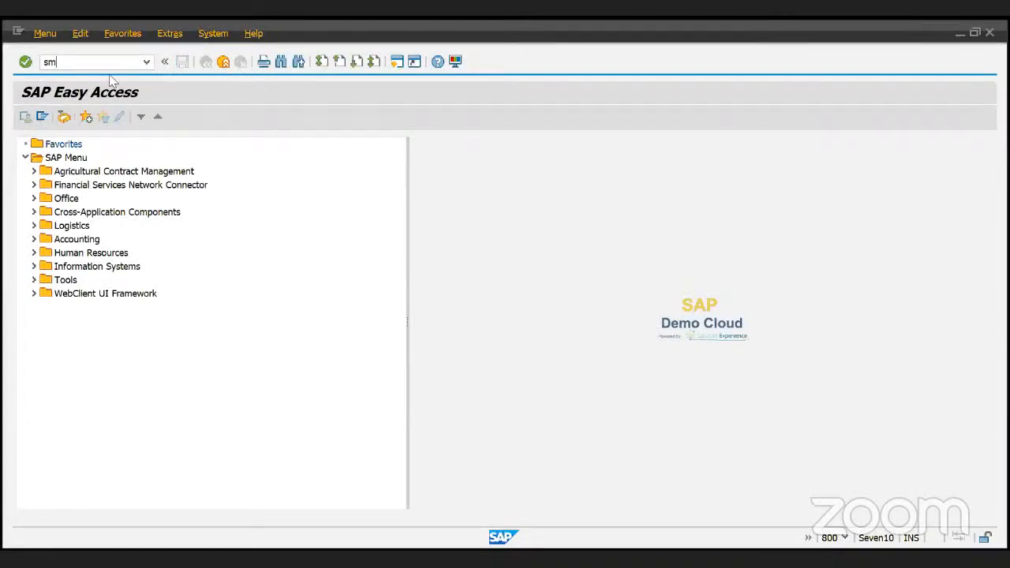
{"action": "type", "text": "59"}
{"action": "key", "text": "Return"}
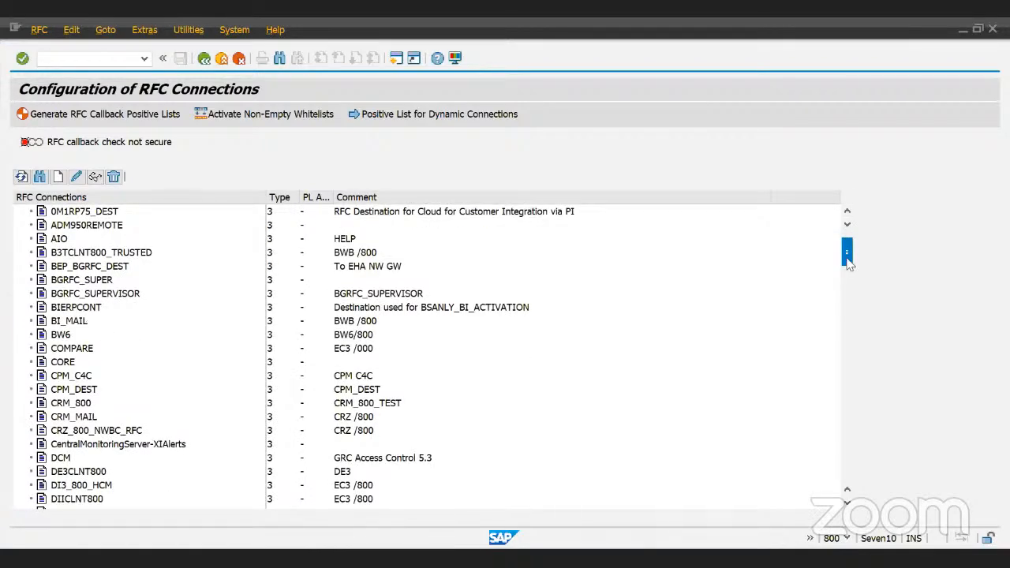
{"action": "left_click_drag", "start_coordinate": [848, 264], "coordinate": [850, 479]}
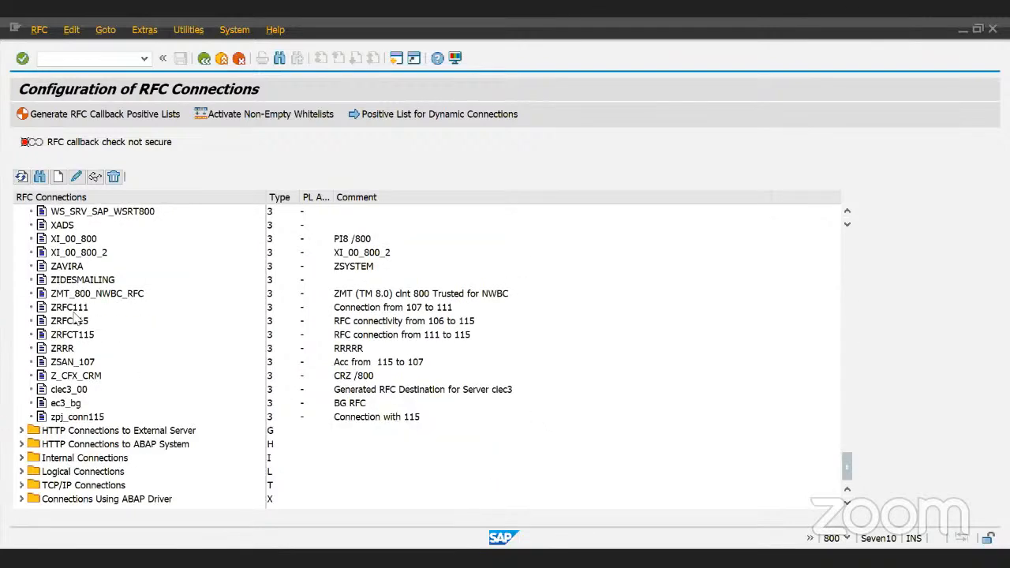
- Open destination ZAVIRA and check its target host 147.204.2.5
{"action": "double_click", "coordinate": [62, 267]}
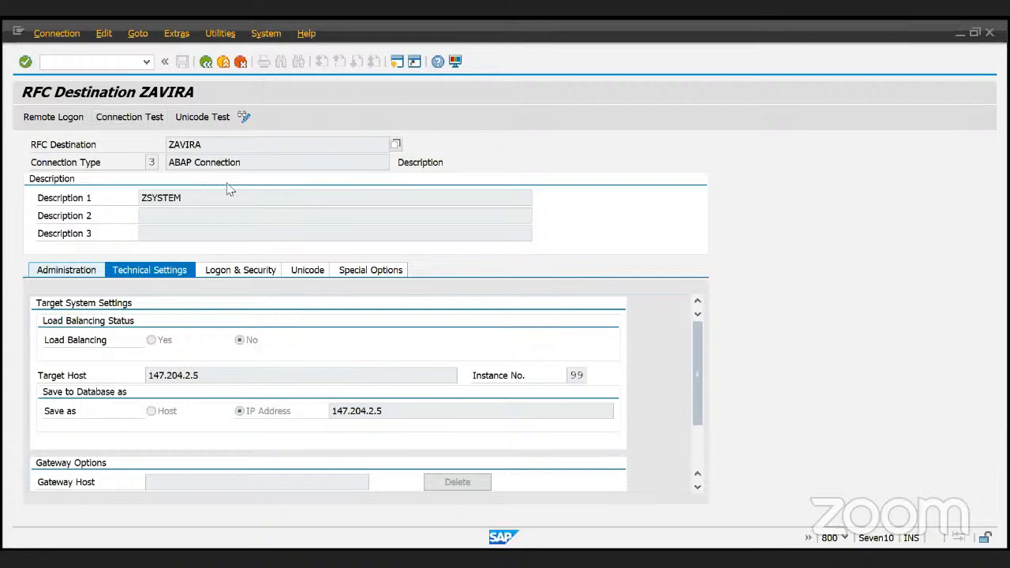
{"action": "double_click", "coordinate": [219, 145]}
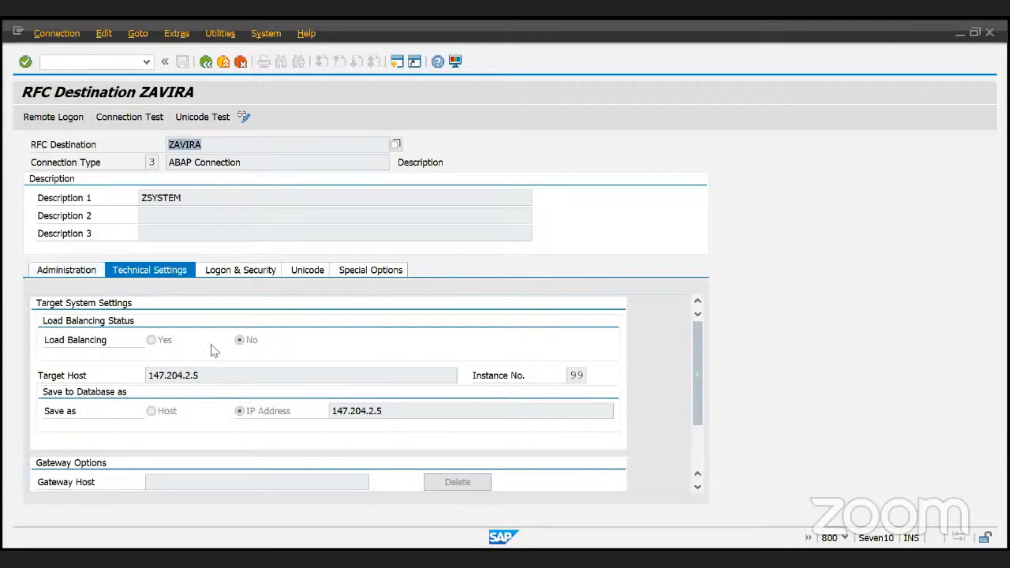
{"action": "left_click_drag", "start_coordinate": [202, 376], "coordinate": [139, 379]}
{"action": "left_click_drag", "start_coordinate": [329, 411], "coordinate": [408, 413]}
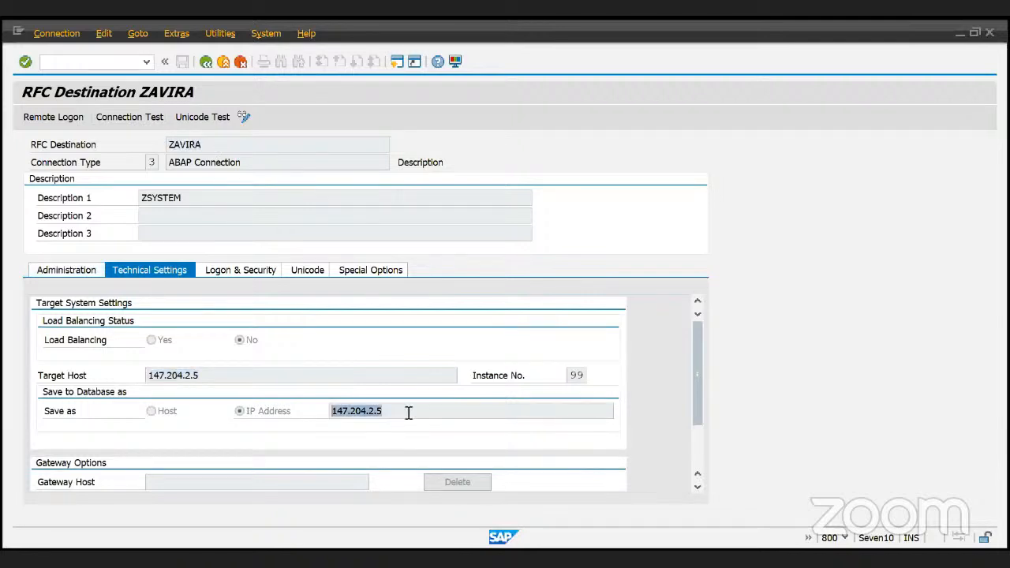
{"action": "left_click", "coordinate": [143, 143]}
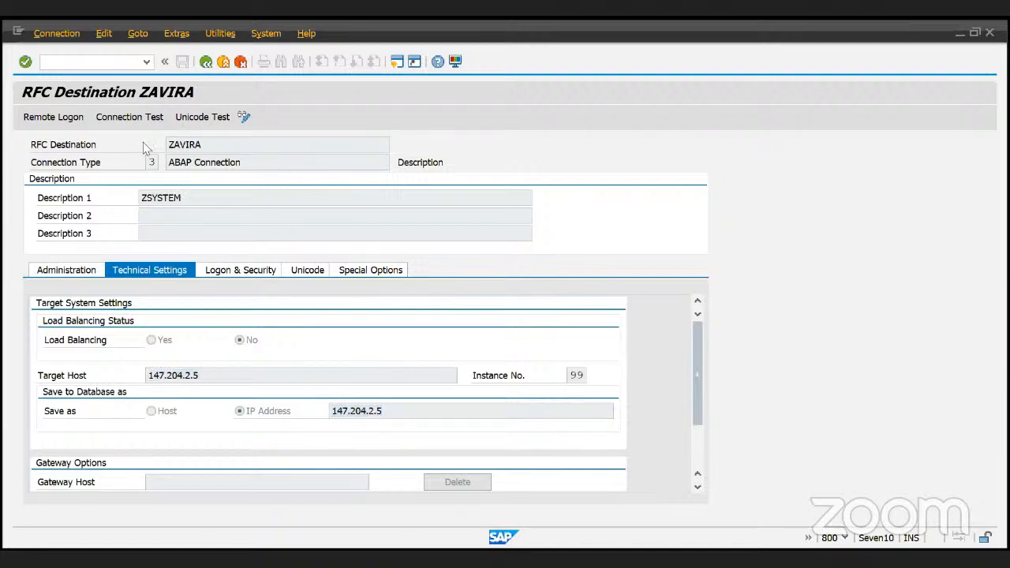
- Test the ZAVIRA connection, review the 'No route to host' error details, and return
{"action": "left_click", "coordinate": [127, 117]}
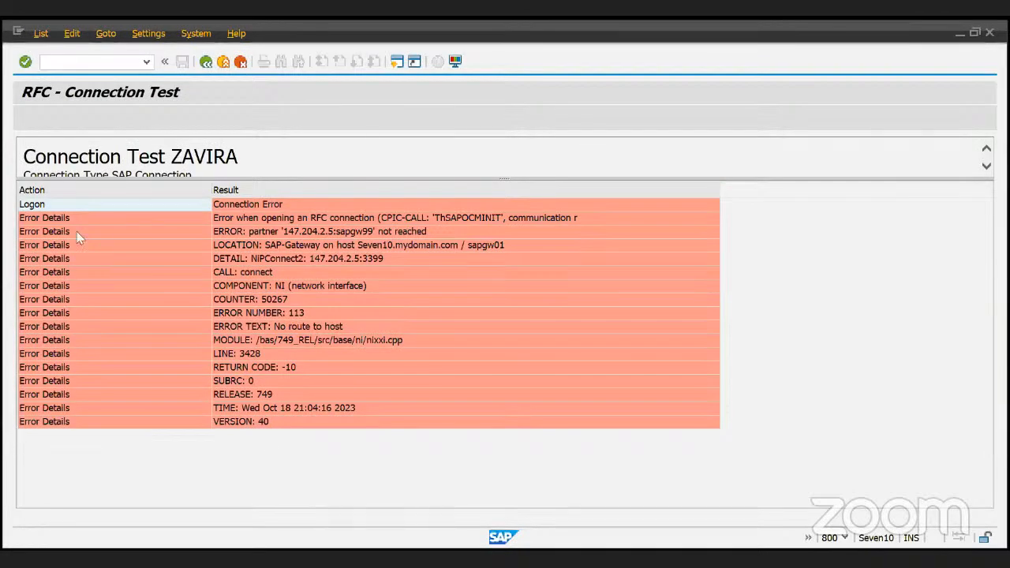
{"action": "left_click", "coordinate": [240, 304]}
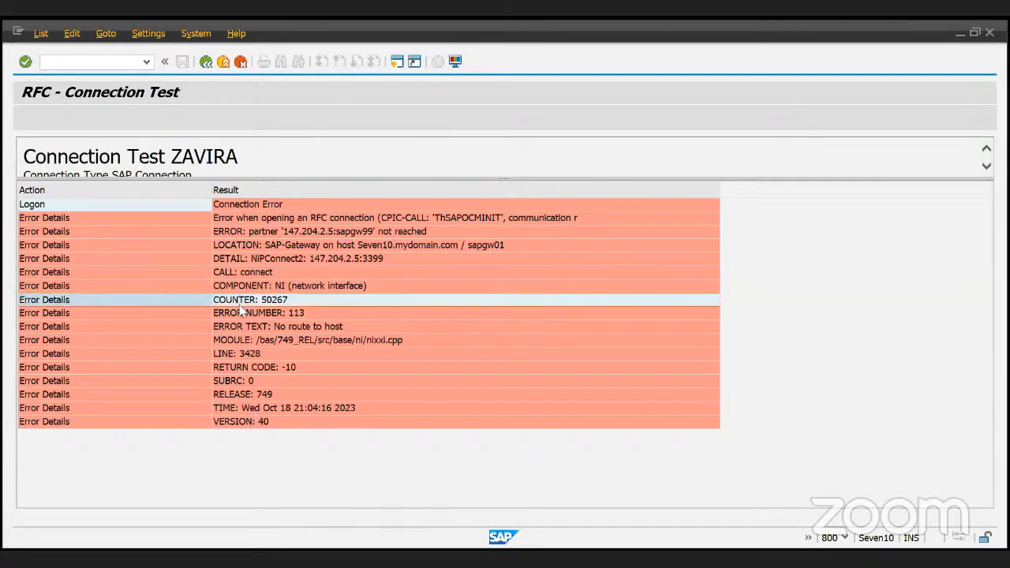
{"action": "left_click", "coordinate": [304, 220]}
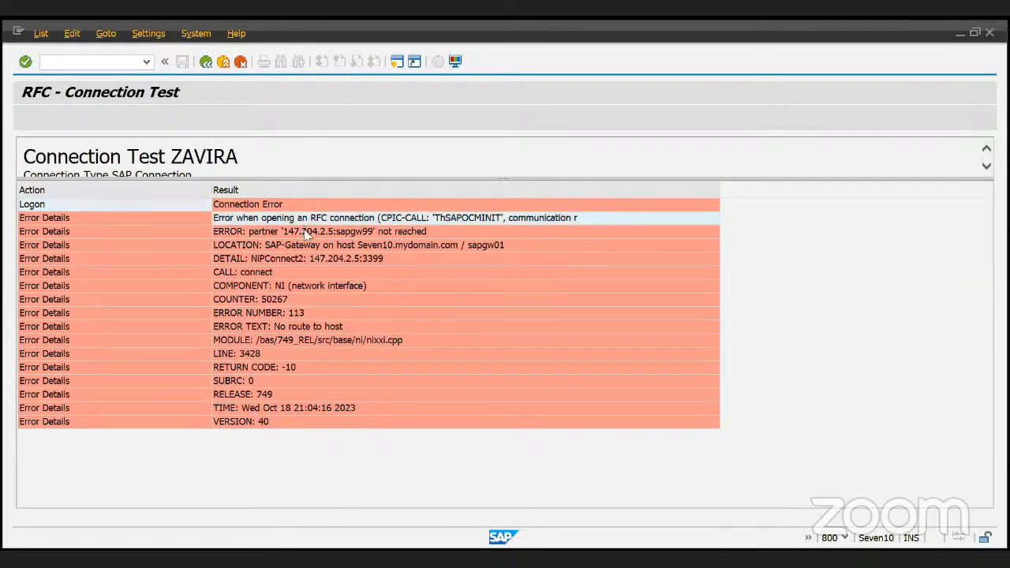
{"action": "left_click", "coordinate": [306, 232]}
{"action": "left_click", "coordinate": [318, 245]}
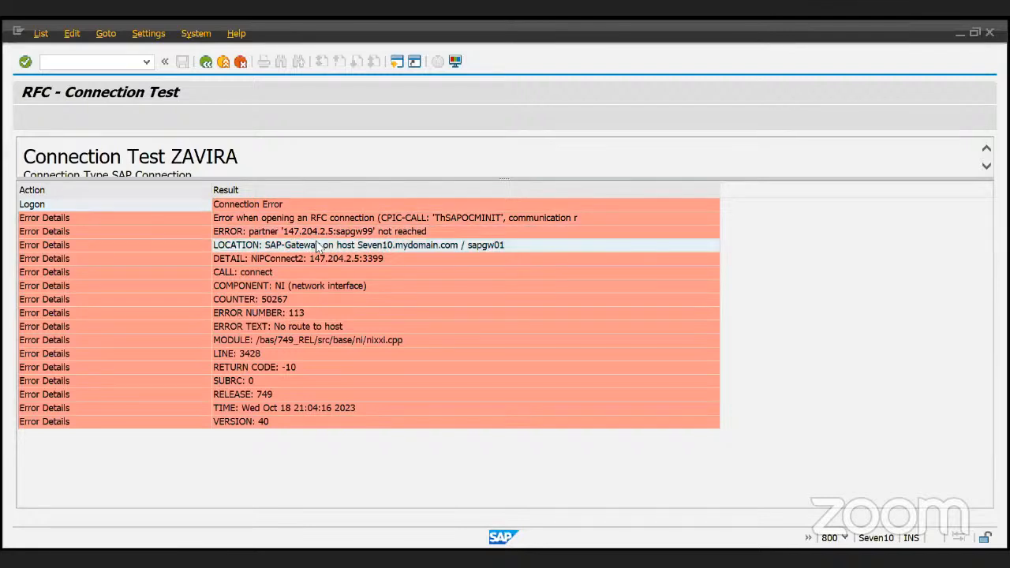
{"action": "left_click", "coordinate": [326, 259]}
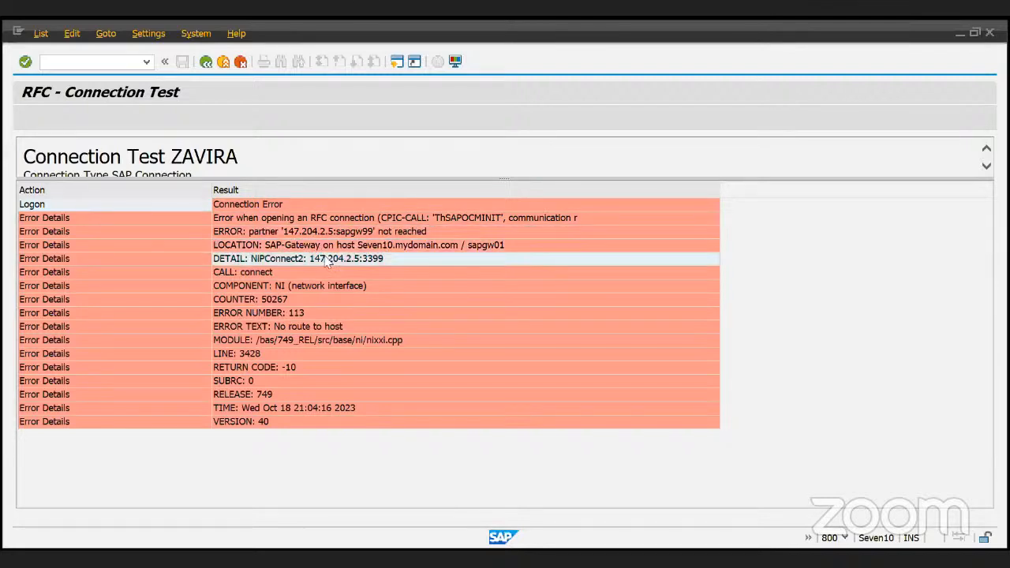
{"action": "left_click", "coordinate": [328, 272]}
{"action": "left_click", "coordinate": [332, 287]}
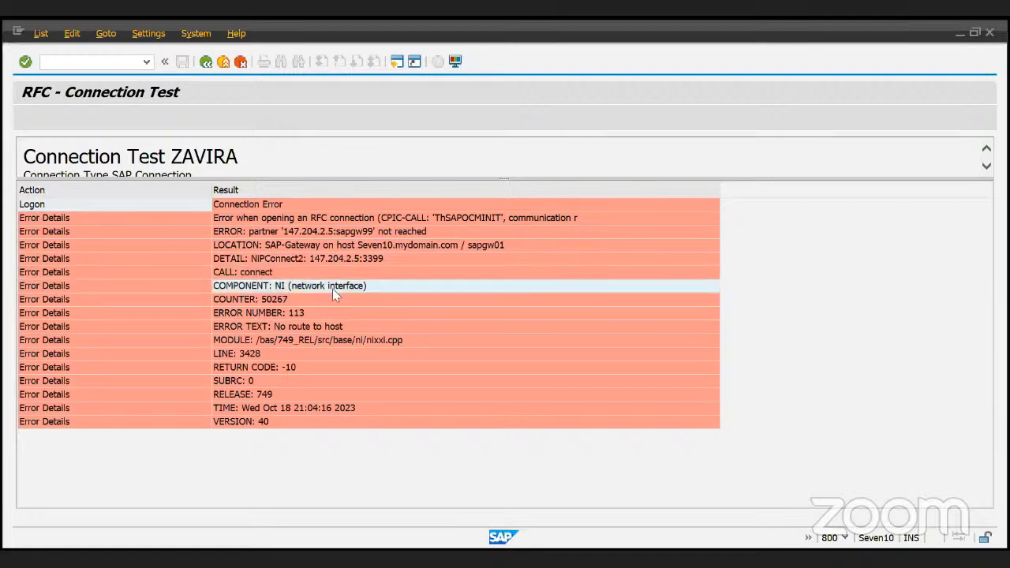
{"action": "left_click", "coordinate": [333, 315]}
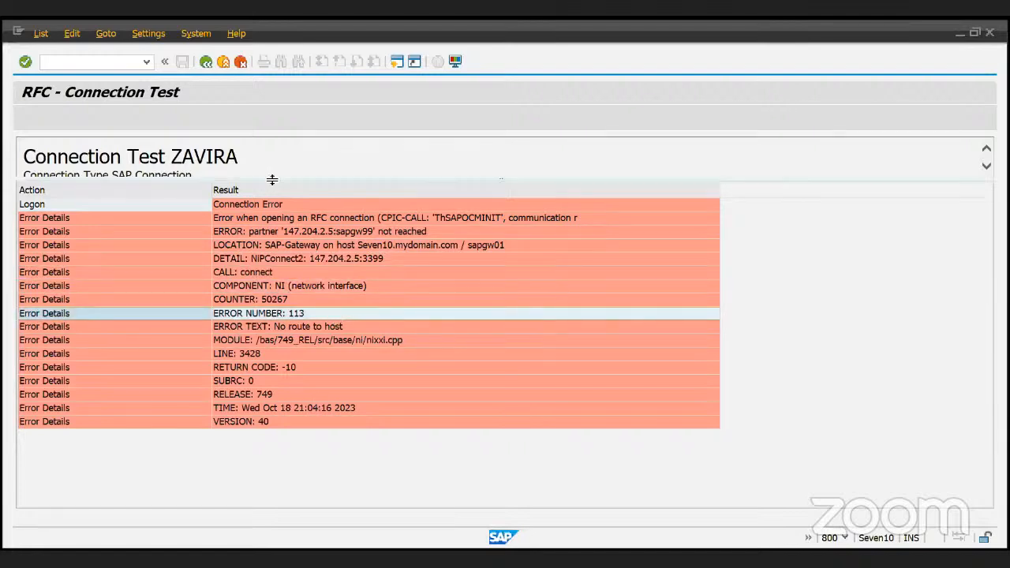
{"action": "left_click_drag", "start_coordinate": [273, 180], "coordinate": [271, 247]}
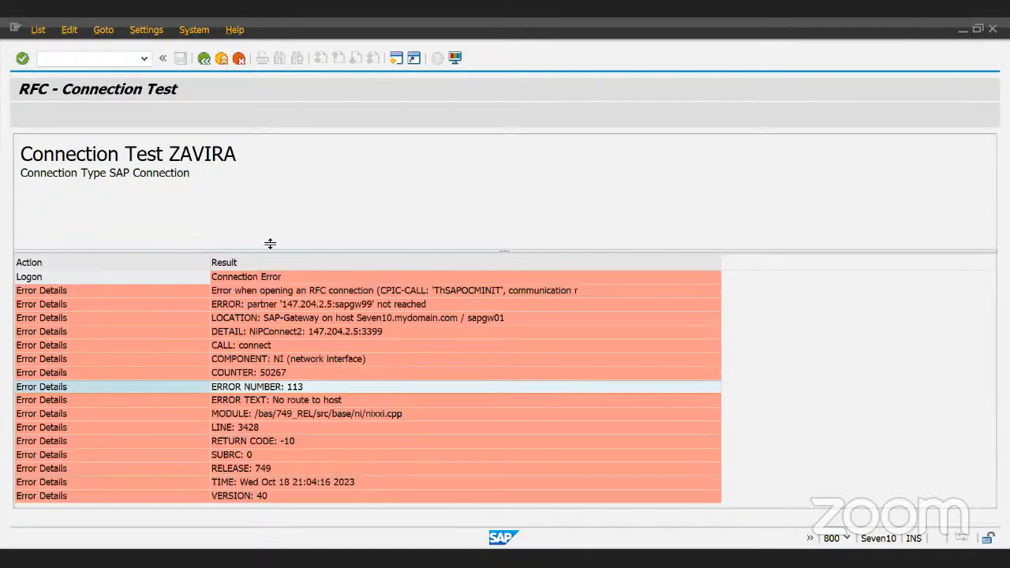
{"action": "left_click", "coordinate": [205, 66]}
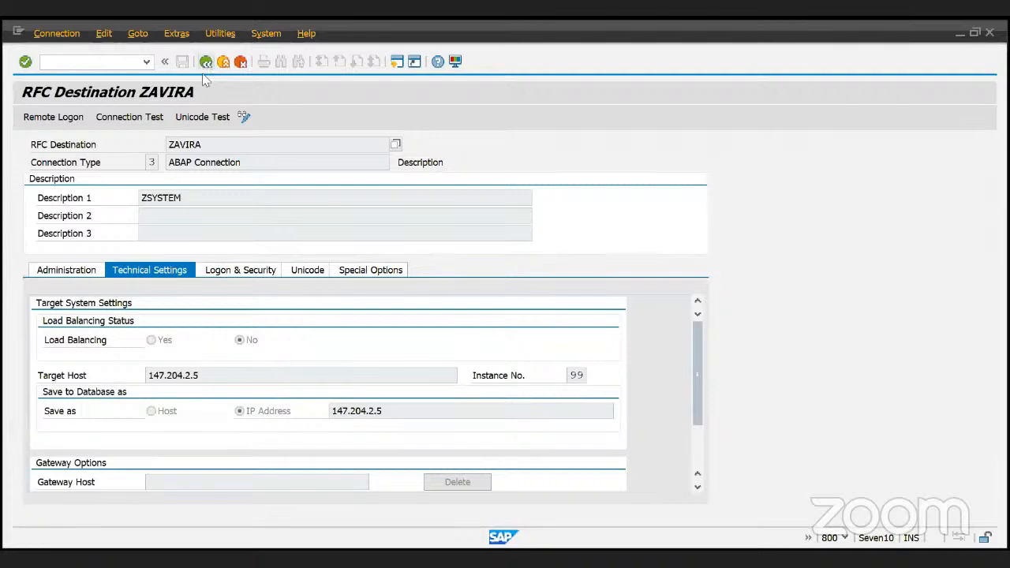
- Open destination ZIDESMAILING from the RFC list and run its connection test
{"action": "left_click", "coordinate": [205, 64]}
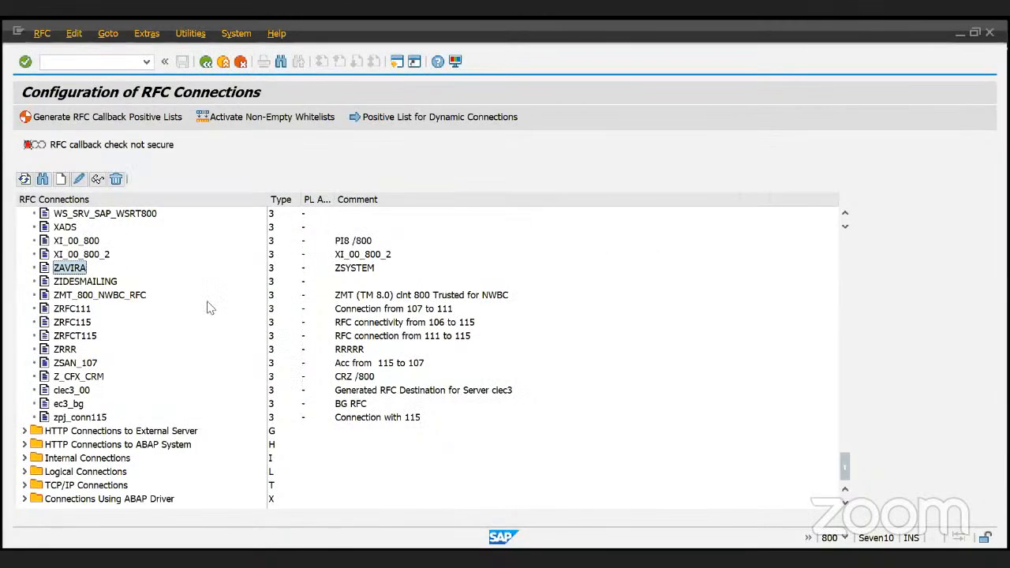
{"action": "left_click", "coordinate": [89, 281]}
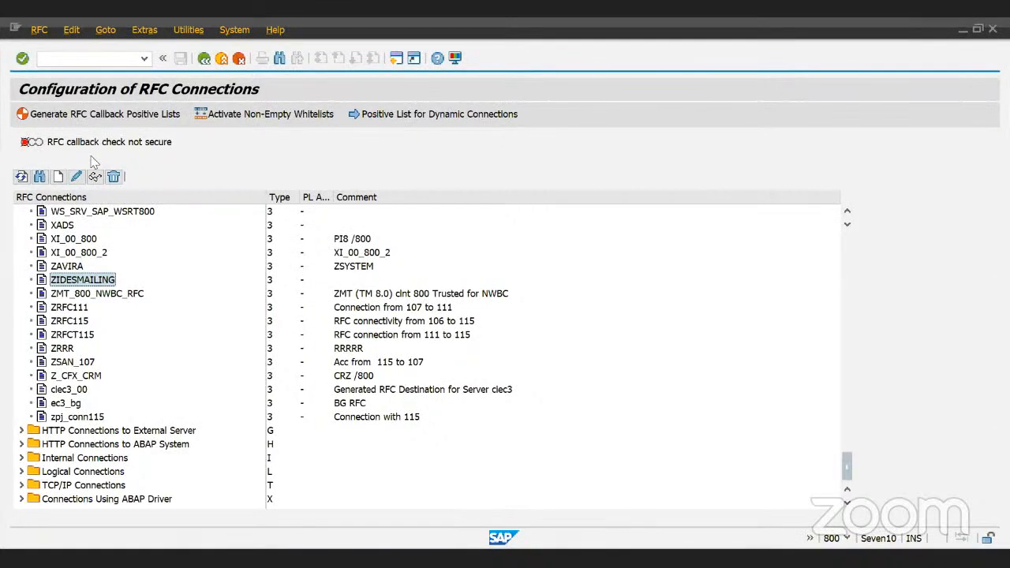
{"action": "double_click", "coordinate": [94, 281]}
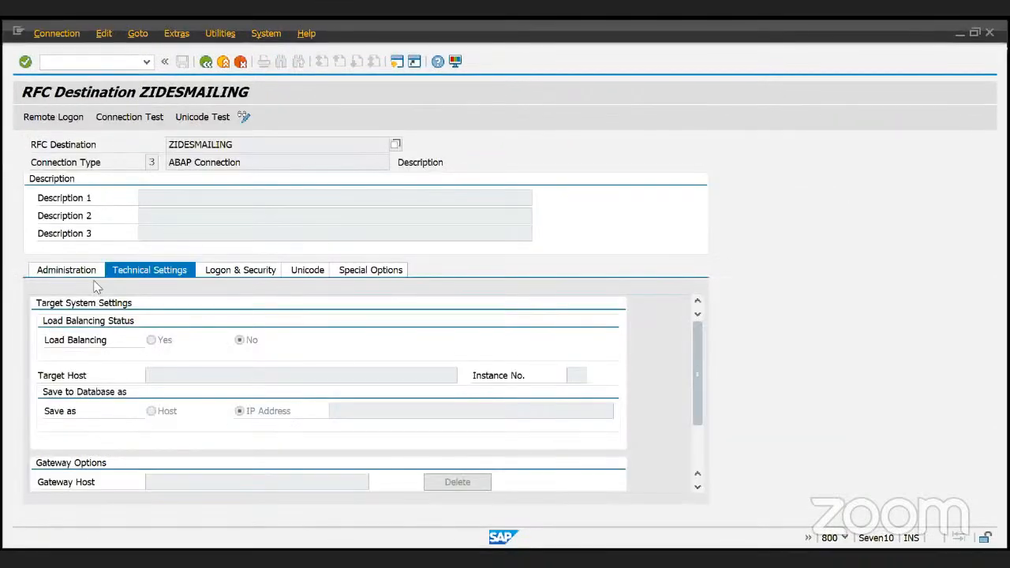
{"action": "left_click", "coordinate": [127, 118]}
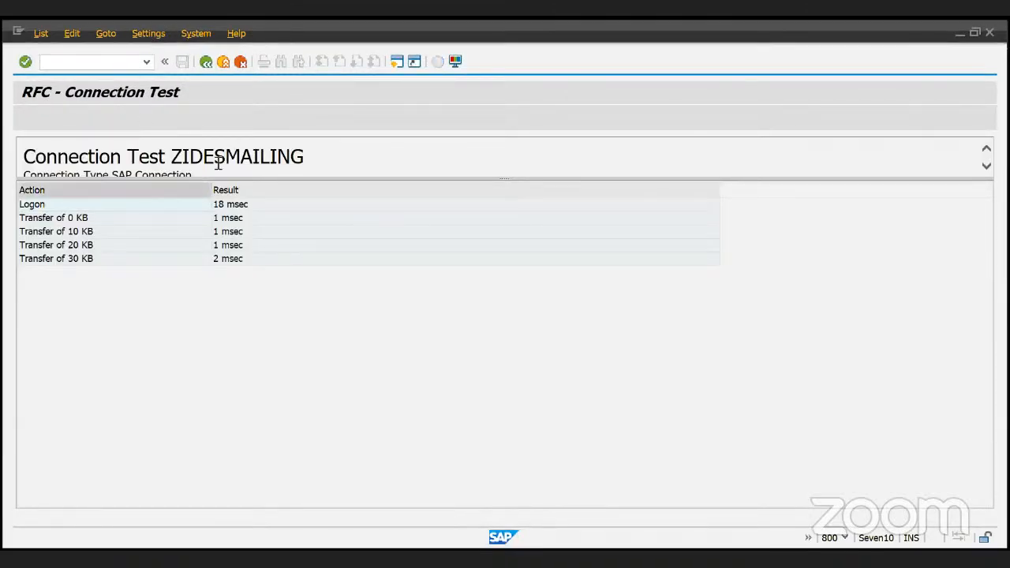
- Review the 0–30 KB transfer results and 18 msec logon, then return to the destination
{"action": "left_click_drag", "start_coordinate": [211, 177], "coordinate": [208, 229]}
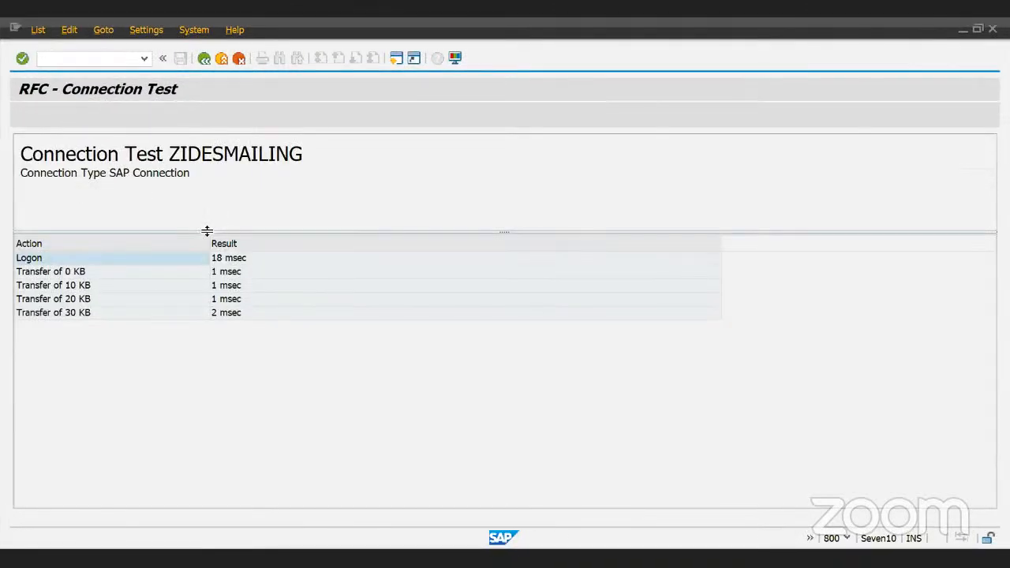
{"action": "left_click", "coordinate": [86, 274]}
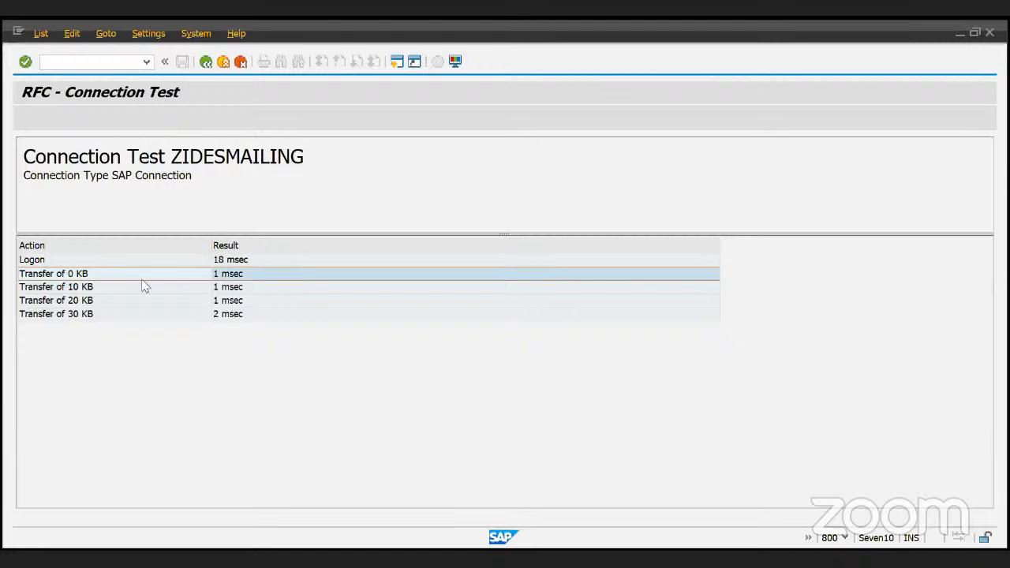
{"action": "left_click", "coordinate": [96, 306]}
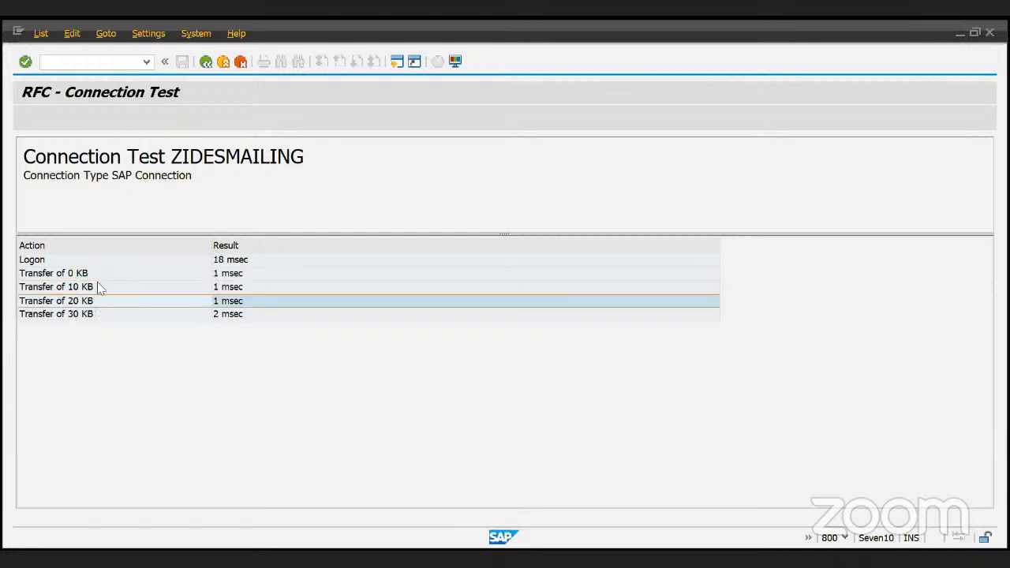
{"action": "left_click", "coordinate": [97, 282]}
{"action": "left_click", "coordinate": [91, 273]}
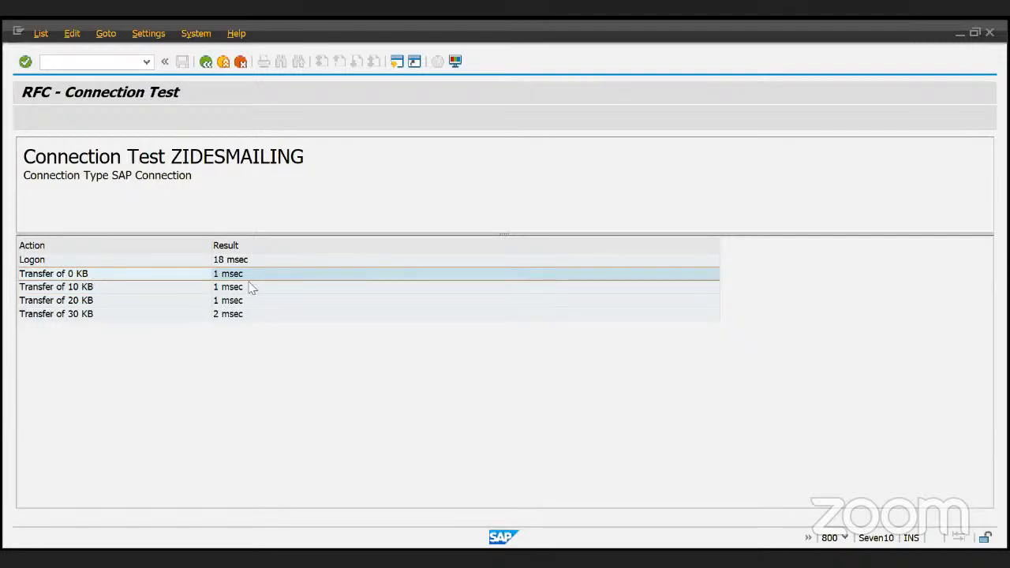
{"action": "left_click", "coordinate": [143, 317]}
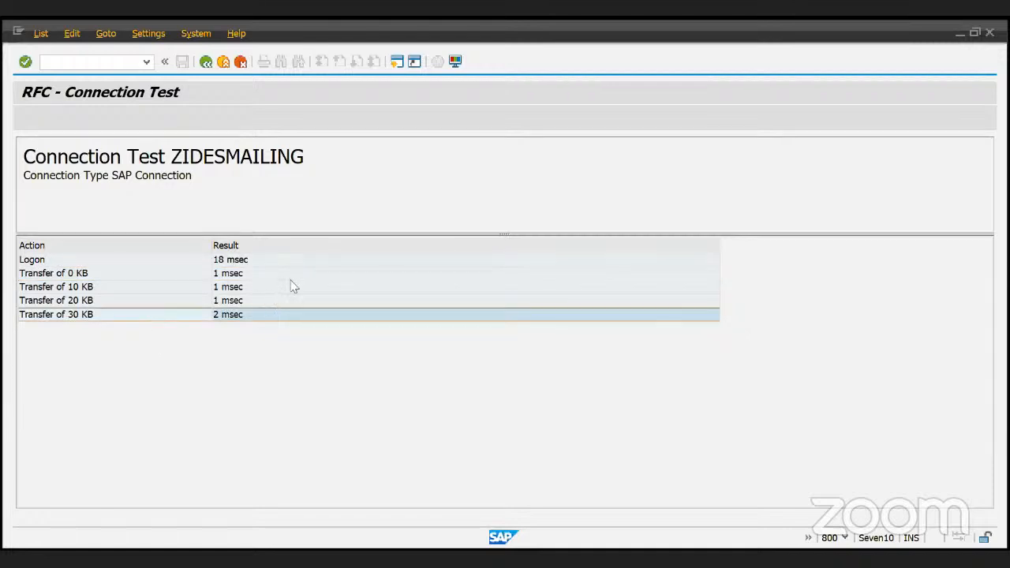
{"action": "left_click", "coordinate": [242, 245]}
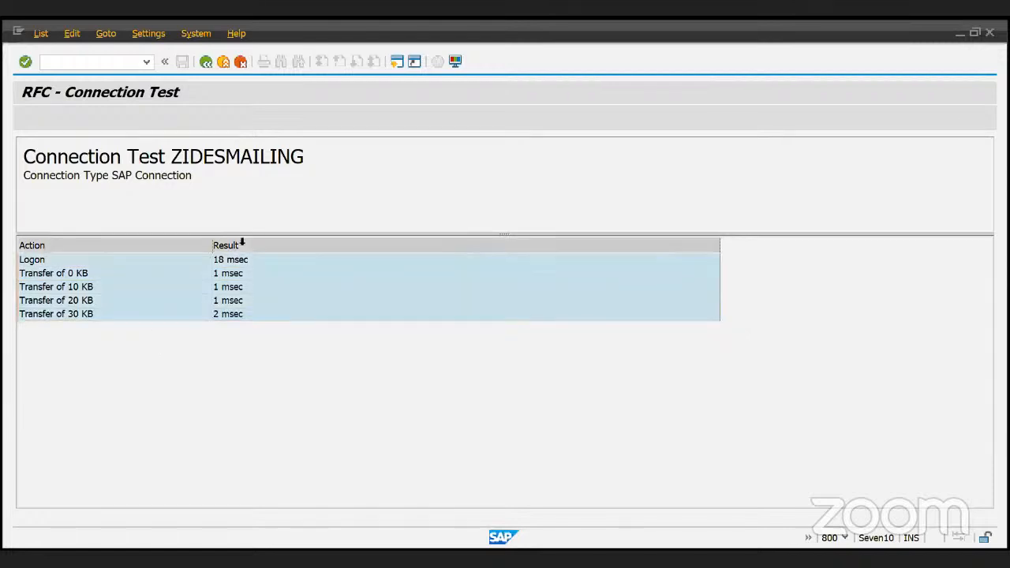
{"action": "left_click", "coordinate": [269, 277]}
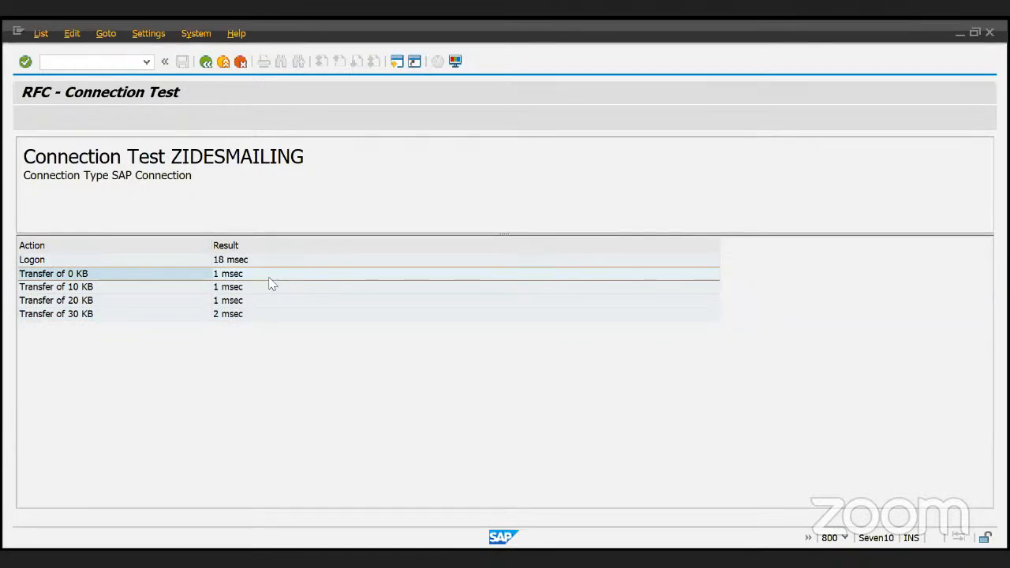
{"action": "left_click", "coordinate": [170, 244]}
{"action": "left_click", "coordinate": [257, 243], "text": "ctrl"}
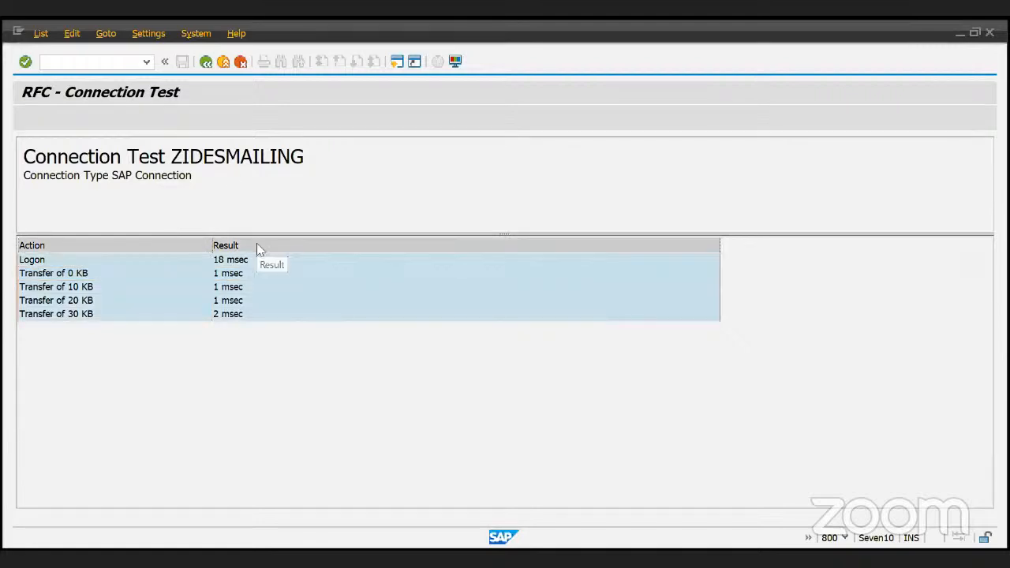
{"action": "left_click", "coordinate": [246, 289]}
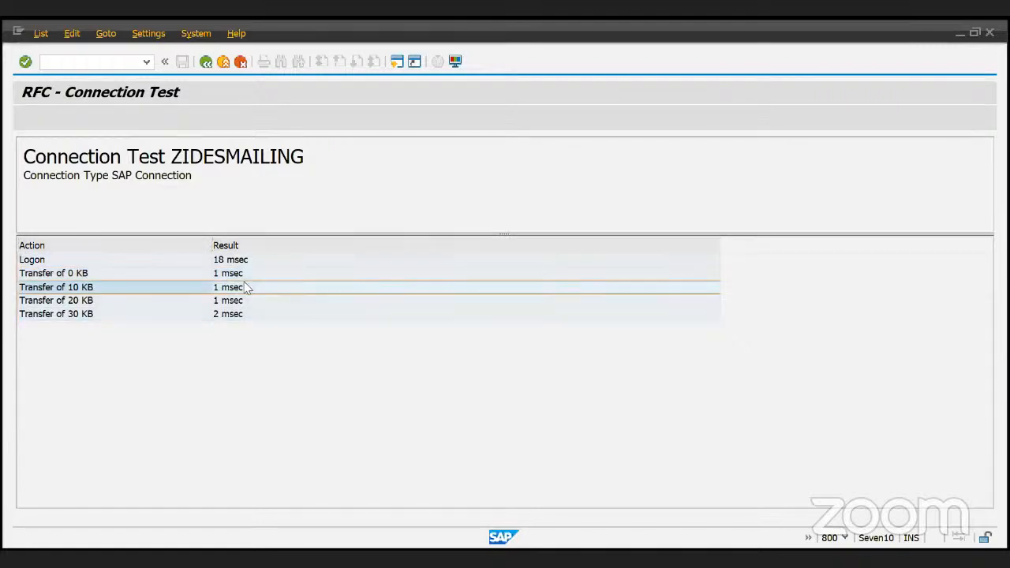
{"action": "left_click", "coordinate": [245, 242]}
{"action": "left_click", "coordinate": [261, 303]}
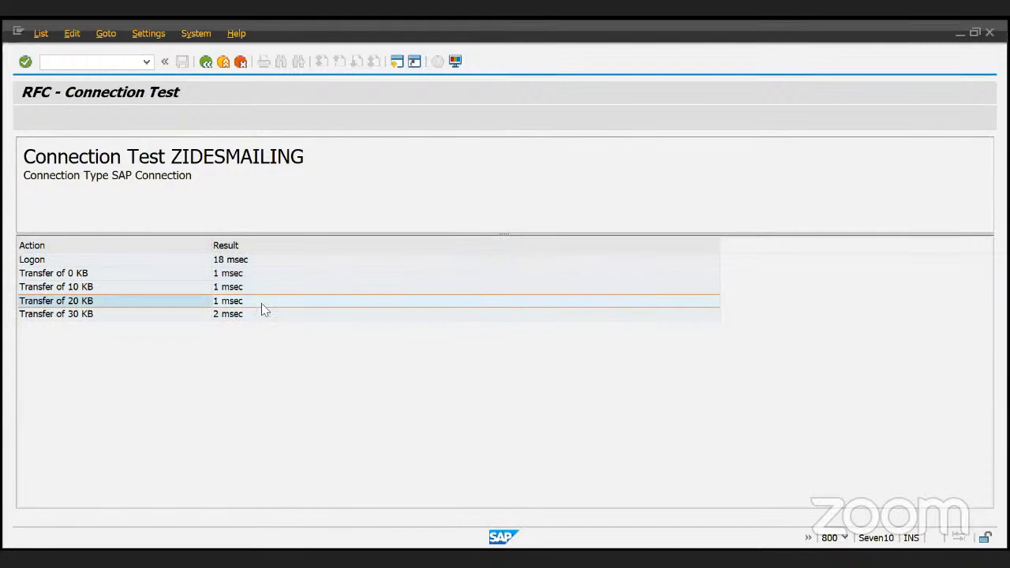
{"action": "left_click", "coordinate": [249, 245]}
{"action": "left_click", "coordinate": [206, 62]}
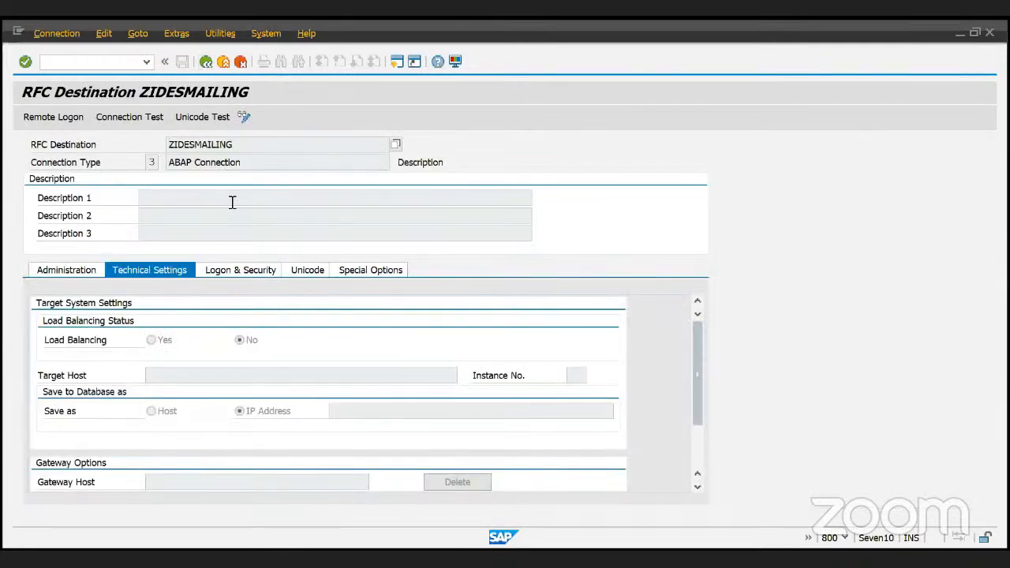
- Browse ZIDESMAILING's Administration, Technical Settings and Logon & Security tabs, then return to the list
{"action": "double_click", "coordinate": [249, 146]}
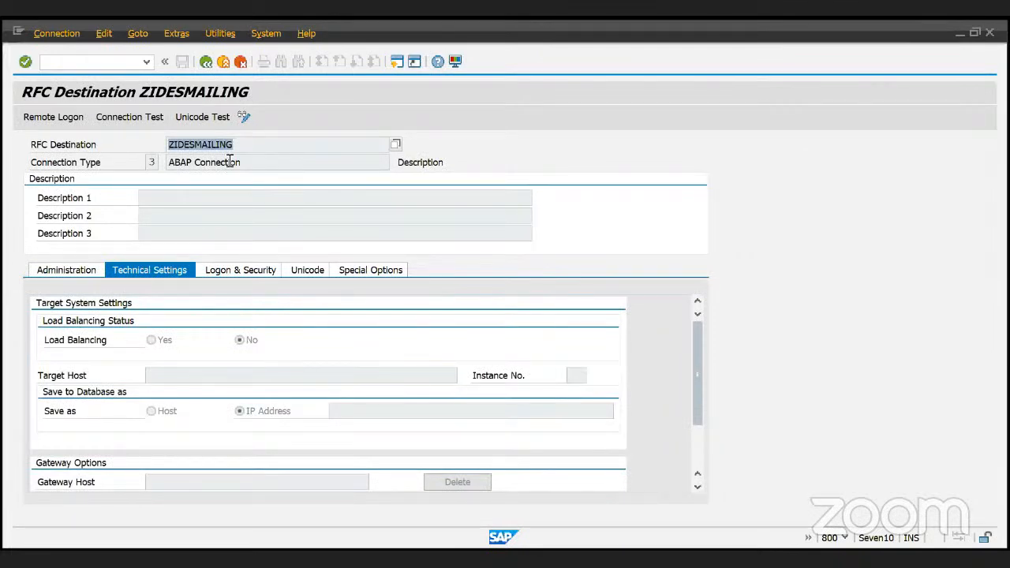
{"action": "left_click", "coordinate": [73, 272]}
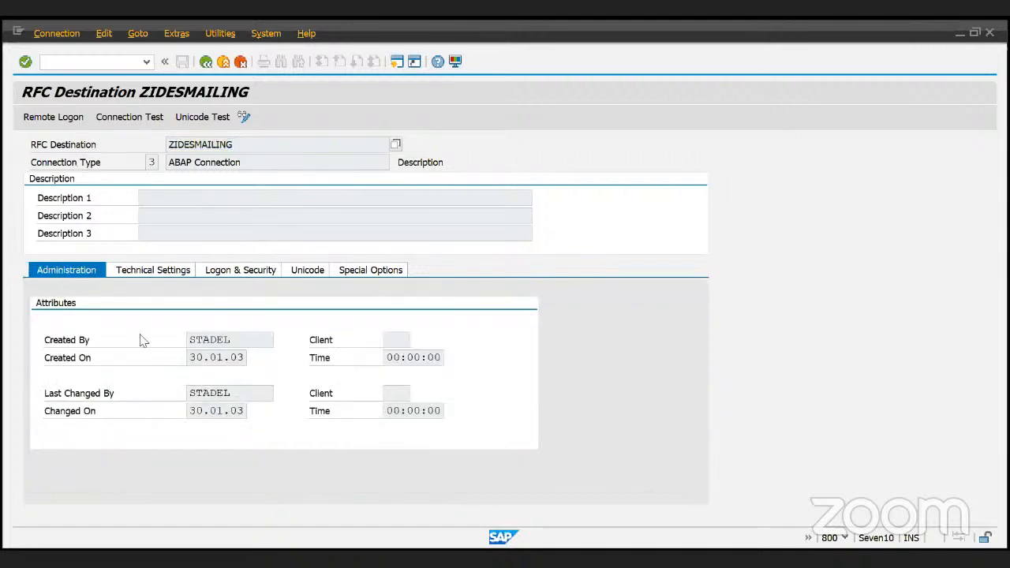
{"action": "left_click_drag", "start_coordinate": [245, 340], "coordinate": [146, 343]}
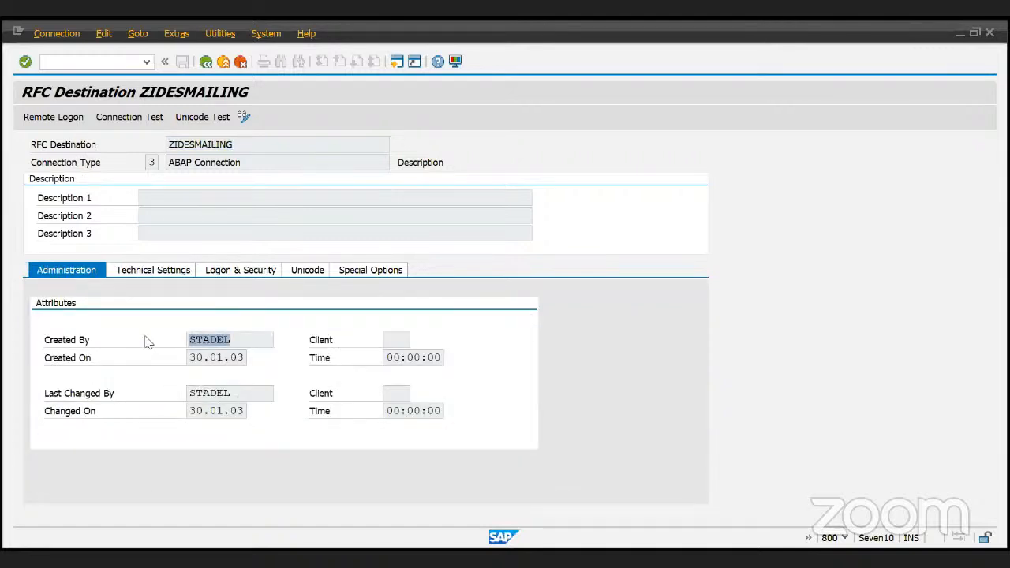
{"action": "left_click", "coordinate": [134, 272]}
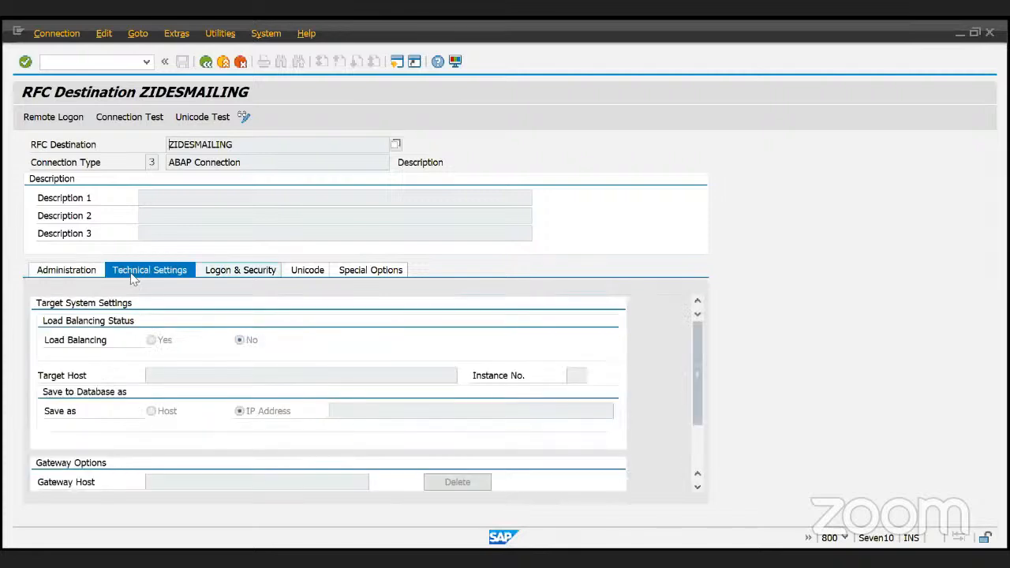
{"action": "left_click", "coordinate": [237, 273]}
{"action": "scroll", "coordinate": [299, 365], "scroll_direction": "down", "scroll_amount": 1}
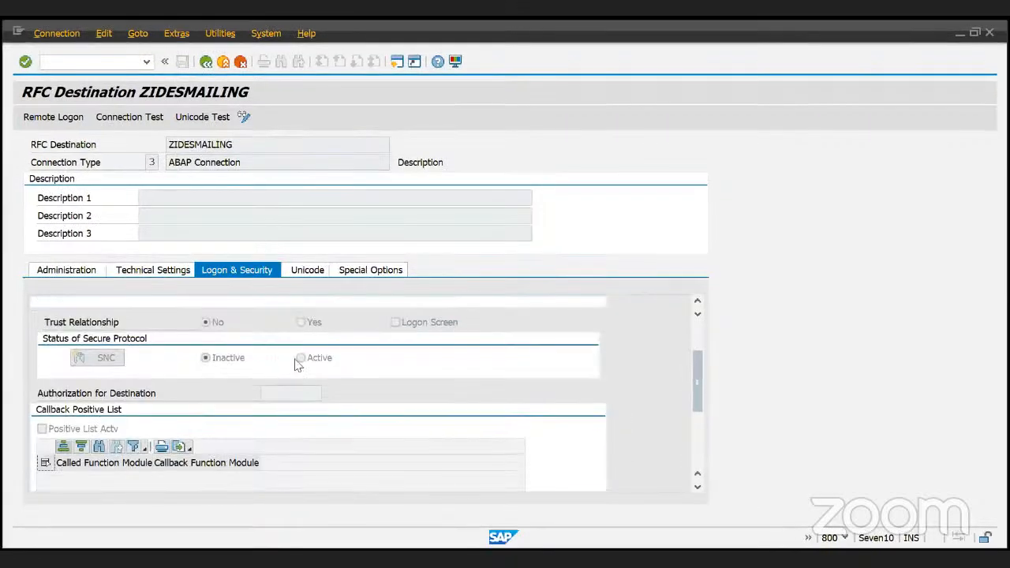
{"action": "scroll", "coordinate": [298, 365], "scroll_direction": "up", "scroll_amount": 3}
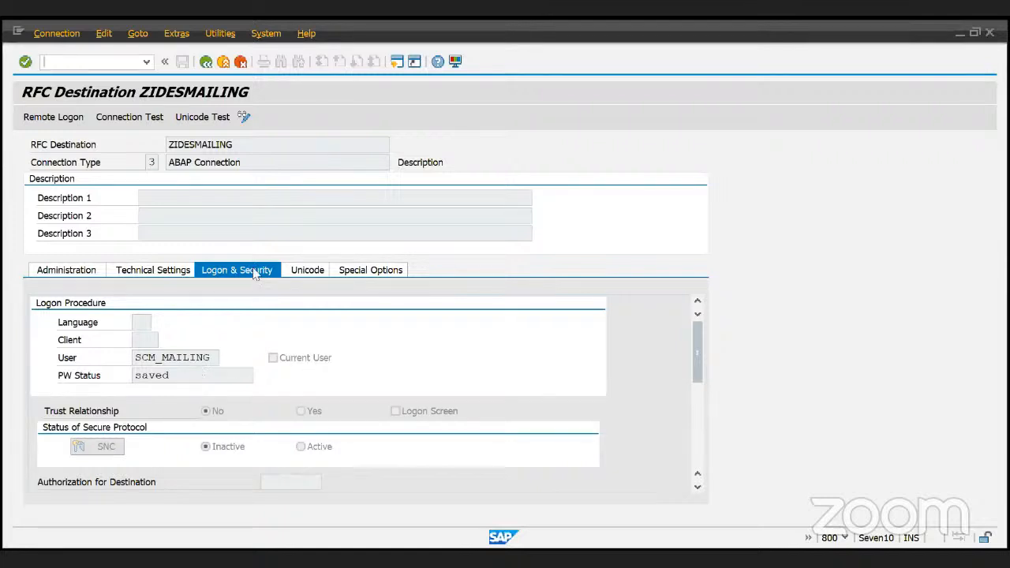
{"action": "key", "text": "F3"}
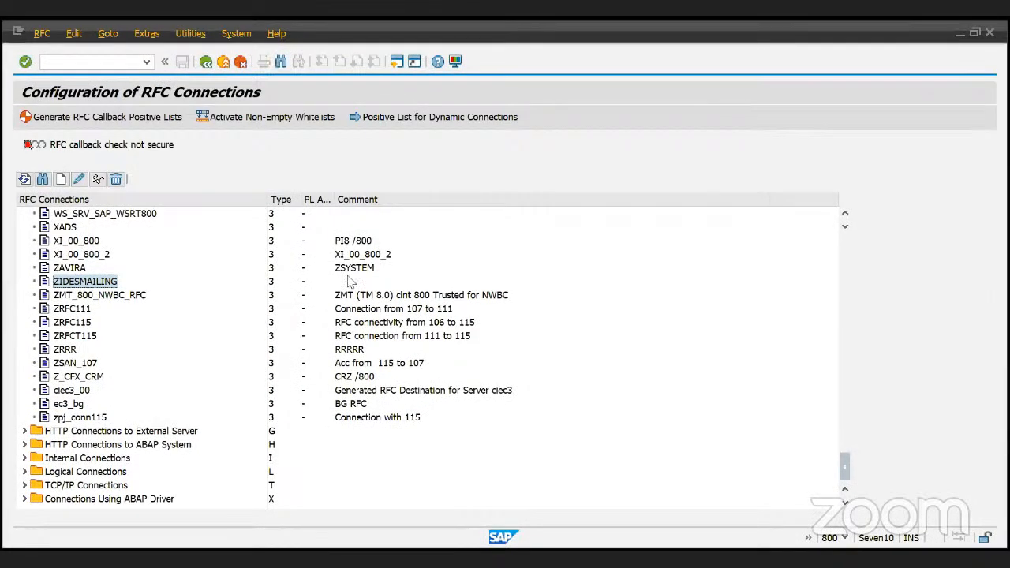
- Run WE21 and expand the Transactional RFC port folder
{"action": "left_click", "coordinate": [206, 63]}
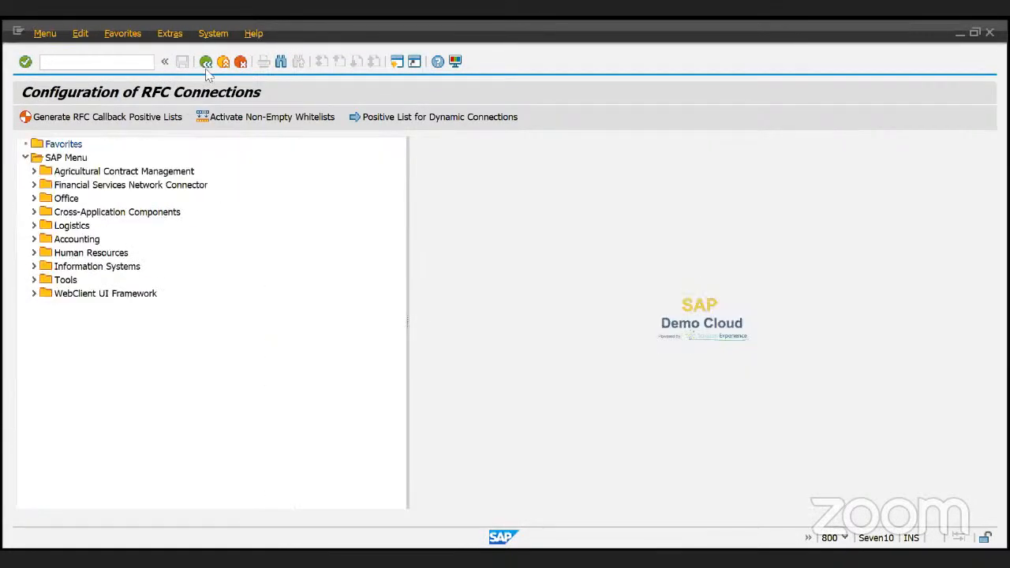
{"action": "key", "text": "Return"}
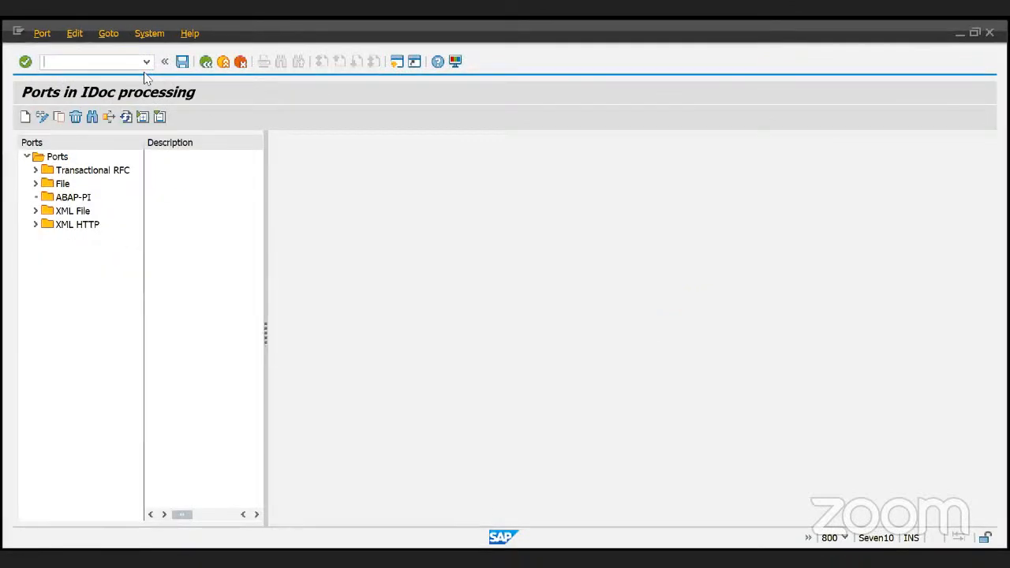
{"action": "left_click", "coordinate": [35, 170]}
{"action": "scroll", "coordinate": [57, 280], "scroll_direction": "down", "scroll_amount": 1}
{"action": "scroll", "coordinate": [57, 284], "scroll_direction": "down", "scroll_amount": 6}
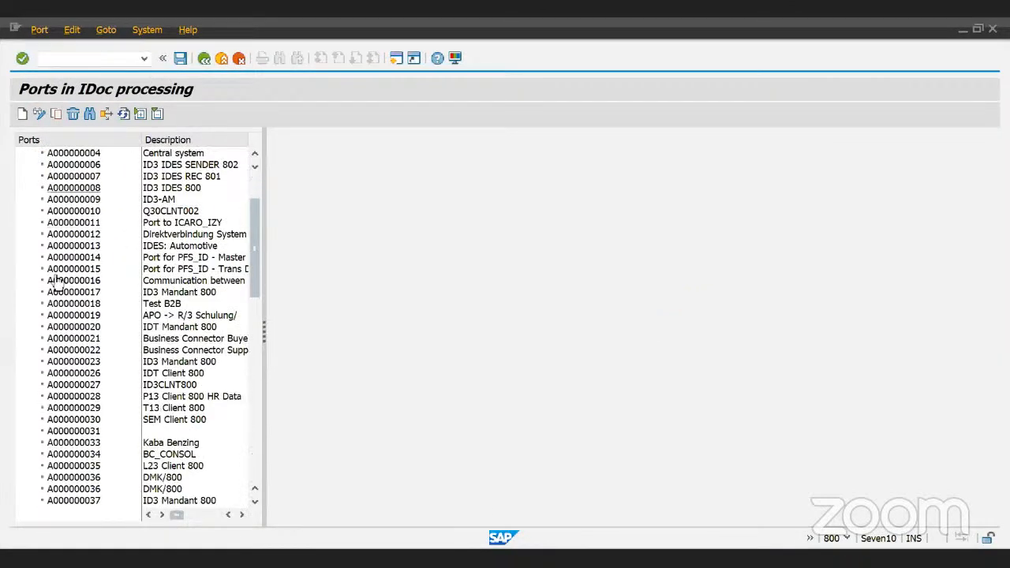
{"action": "scroll", "coordinate": [57, 284], "scroll_direction": "down", "scroll_amount": 5}
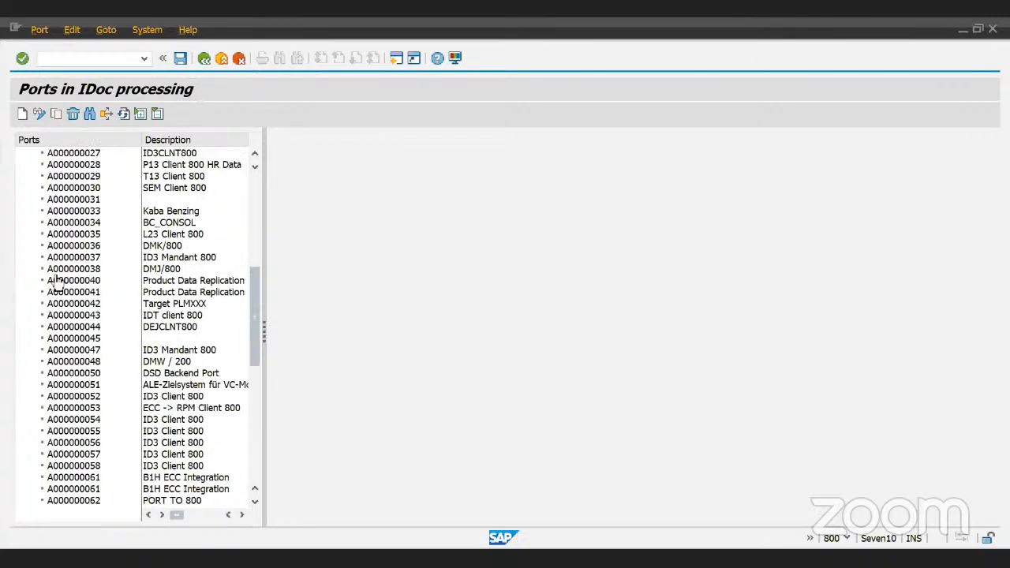
{"action": "scroll", "coordinate": [57, 284], "scroll_direction": "down", "scroll_amount": 5}
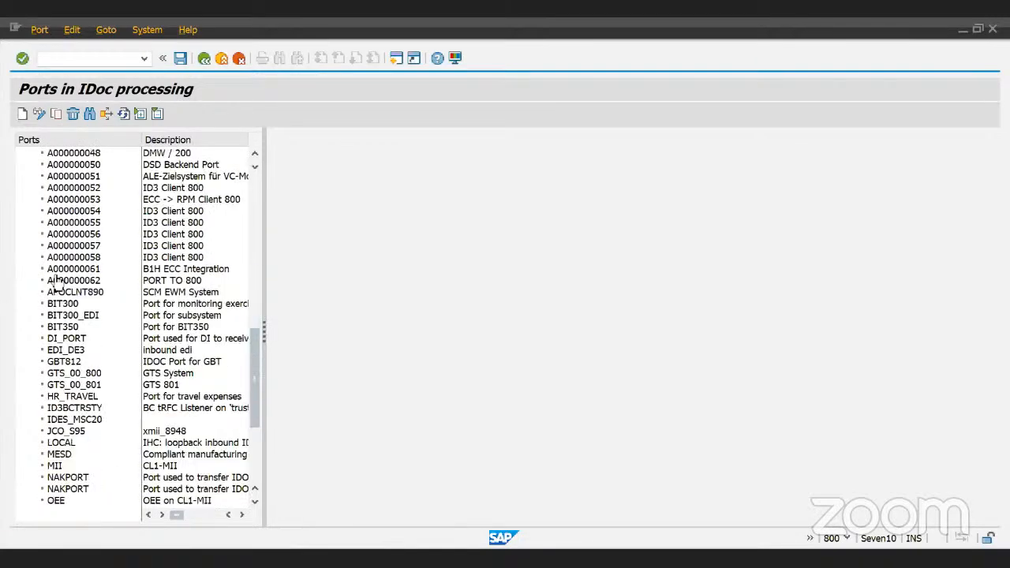
{"action": "scroll", "coordinate": [56, 284], "scroll_direction": "down", "scroll_amount": 2}
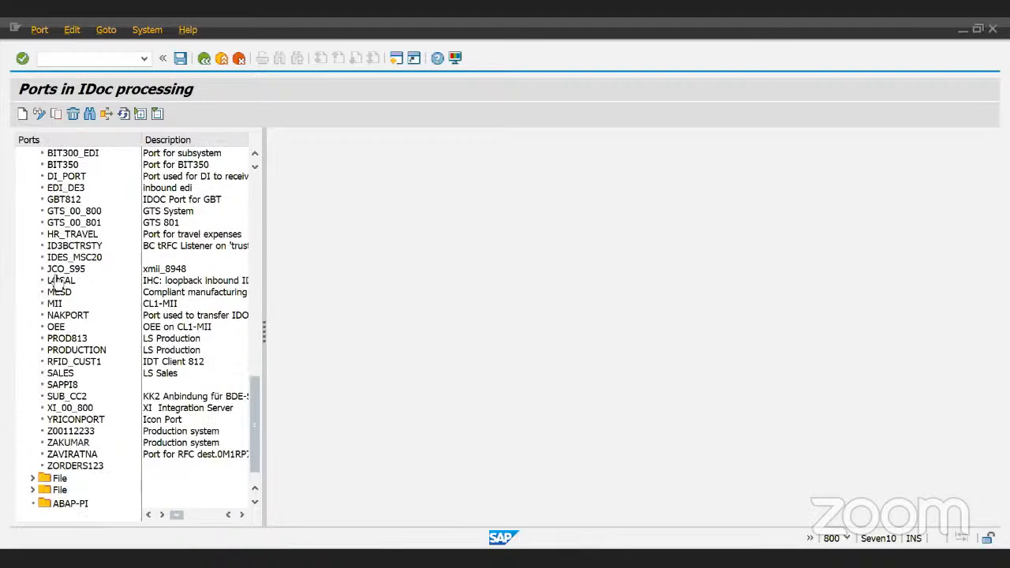
{"action": "scroll", "coordinate": [57, 284], "scroll_direction": "down", "scroll_amount": 1}
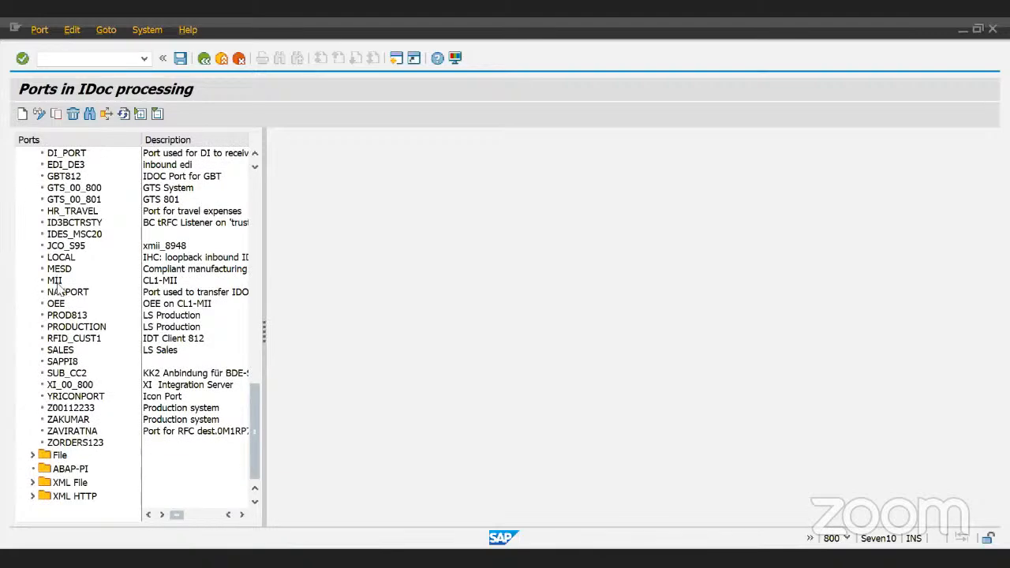
- Expand and collapse the File, XML File and XML HTTP port folders
{"action": "left_click", "coordinate": [32, 455]}
{"action": "left_click", "coordinate": [32, 235]}
{"action": "left_click", "coordinate": [32, 482]}
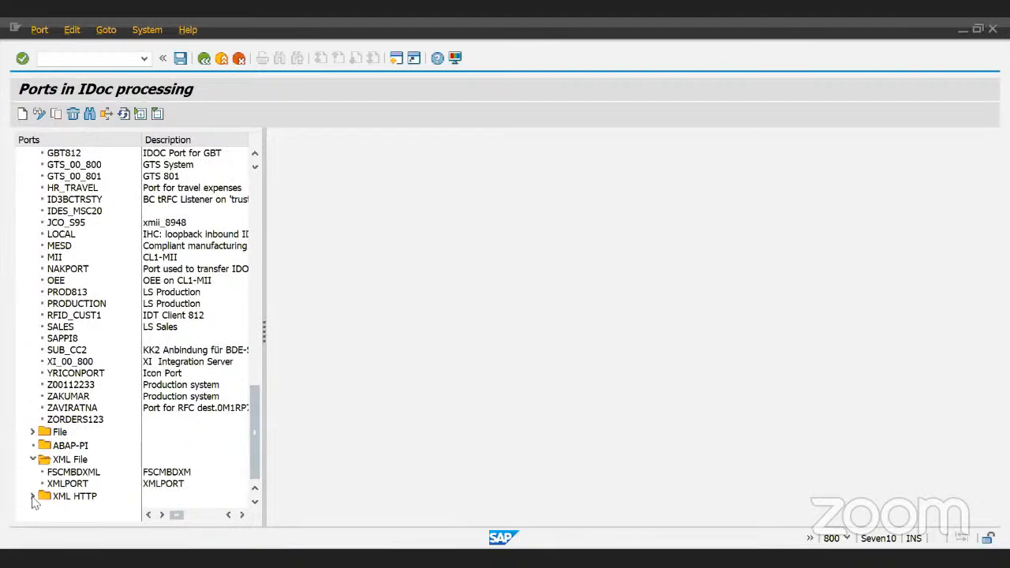
{"action": "left_click", "coordinate": [32, 496]}
{"action": "left_click", "coordinate": [33, 388]}
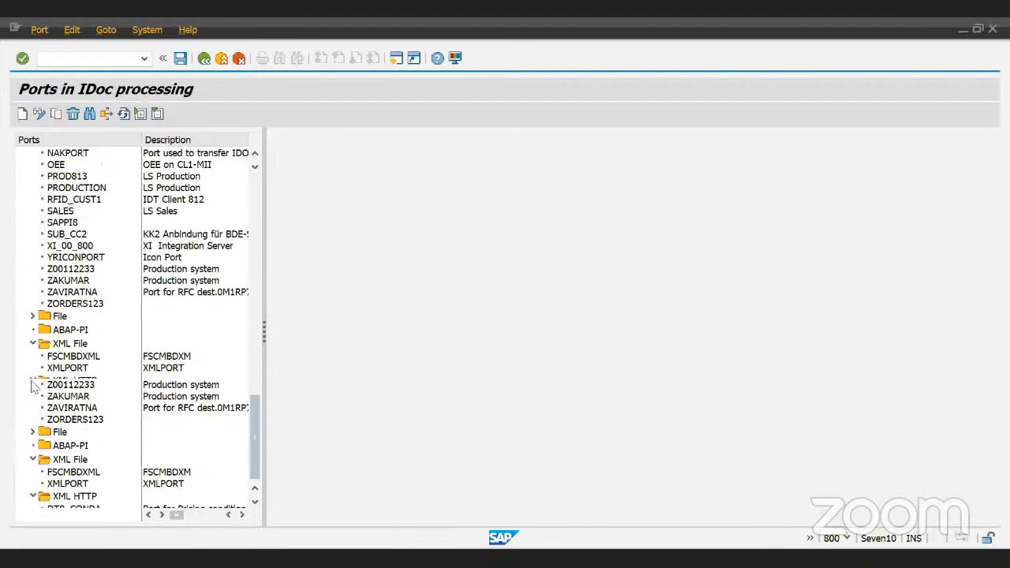
{"action": "left_click", "coordinate": [32, 460]}
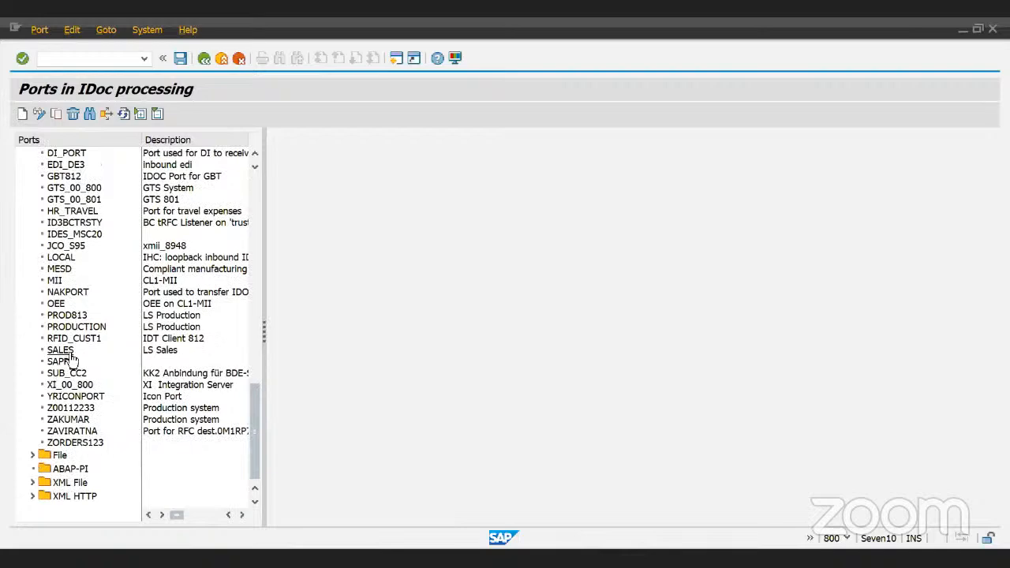
- Open port A000000054 (ID3 Client 800) to display its details
{"action": "scroll", "coordinate": [69, 360], "scroll_direction": "up", "scroll_amount": 2}
{"action": "scroll", "coordinate": [70, 359], "scroll_direction": "up", "scroll_amount": 3}
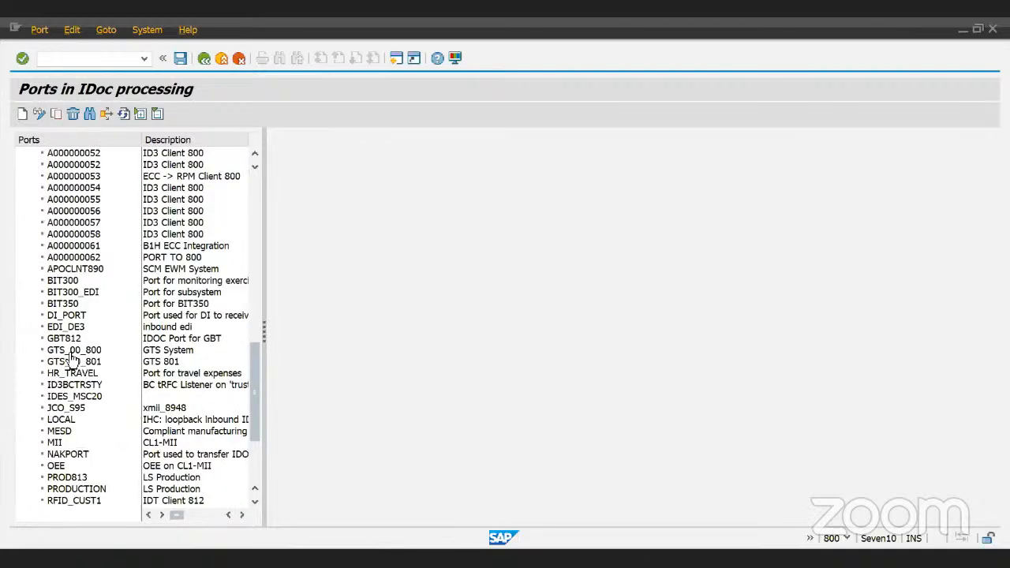
{"action": "scroll", "coordinate": [69, 359], "scroll_direction": "up", "scroll_amount": 10}
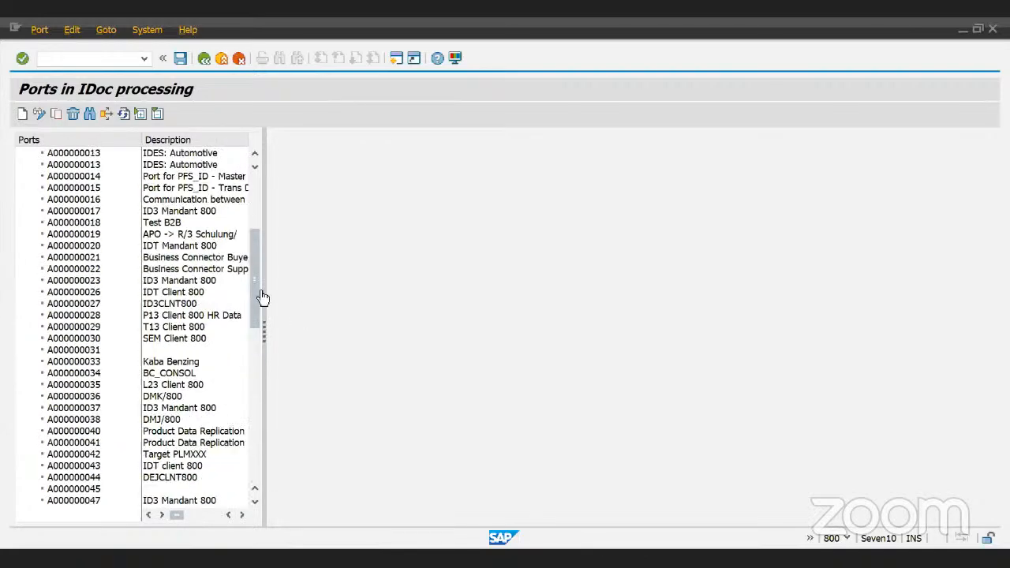
{"action": "scroll", "coordinate": [255, 295], "scroll_direction": "up", "scroll_amount": 5}
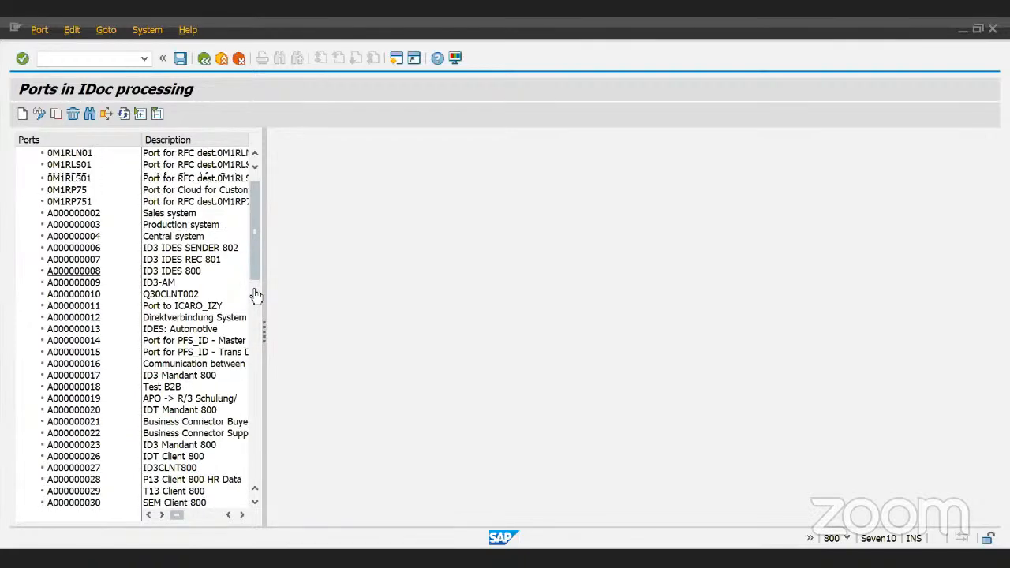
{"action": "scroll", "coordinate": [255, 295], "scroll_direction": "down", "scroll_amount": 9}
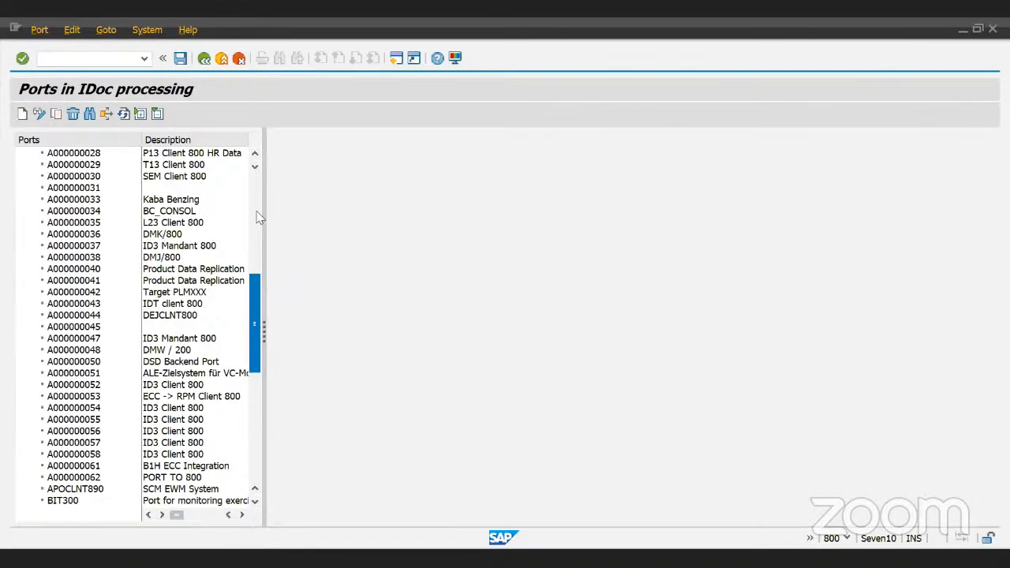
{"action": "scroll", "coordinate": [190, 225], "scroll_direction": "up", "scroll_amount": 9}
{"action": "scroll", "coordinate": [101, 335], "scroll_direction": "down", "scroll_amount": 9}
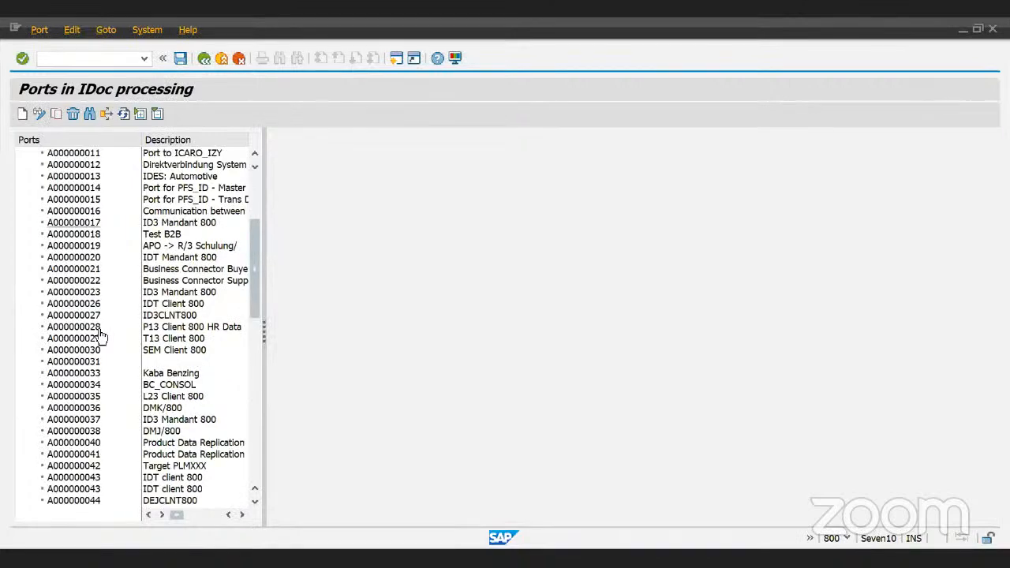
{"action": "scroll", "coordinate": [100, 335], "scroll_direction": "down", "scroll_amount": 2}
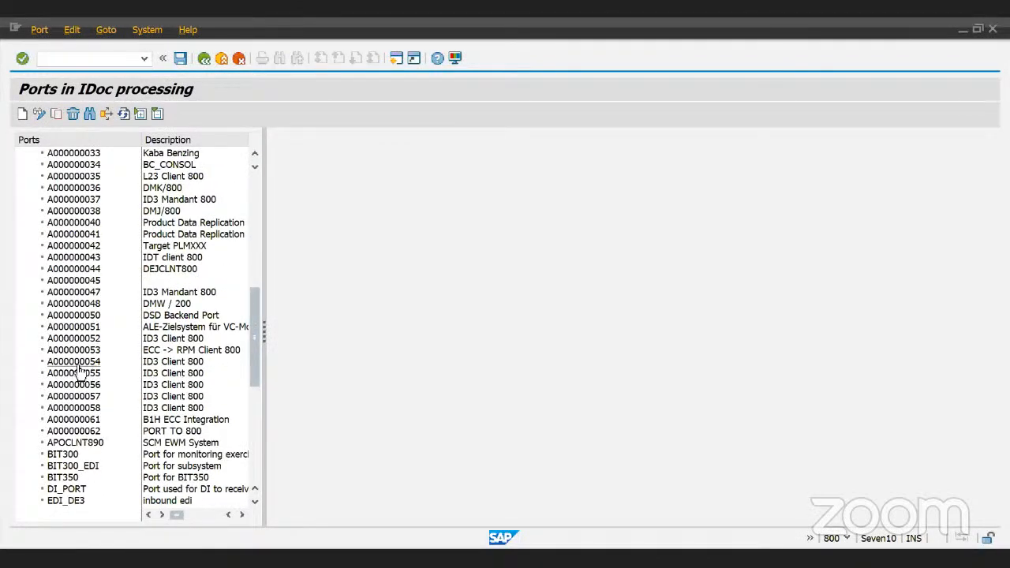
{"action": "double_click", "coordinate": [77, 363]}
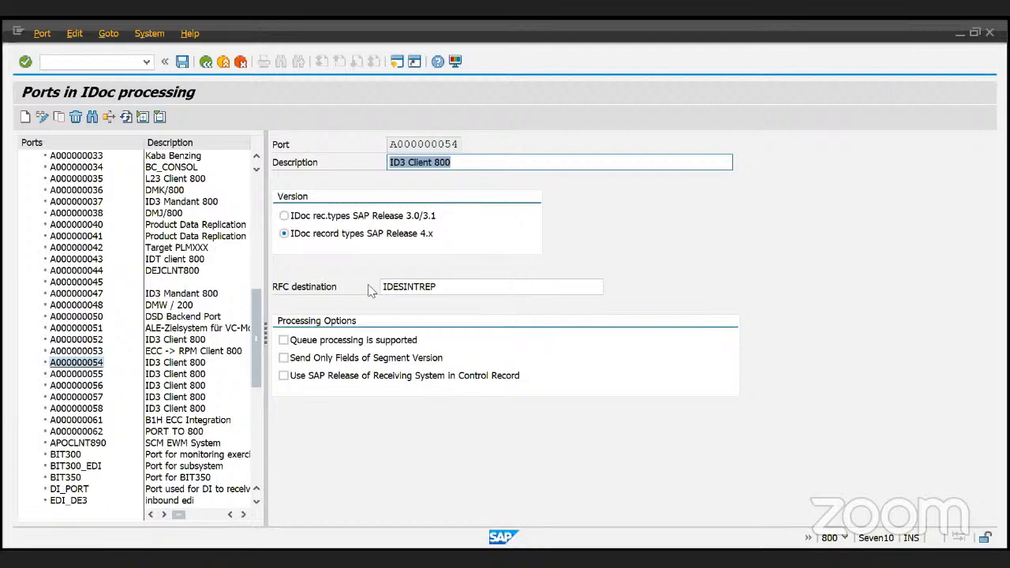
- Inspect port A000000054's description, RFC destination and port number fields
{"action": "left_click", "coordinate": [280, 291]}
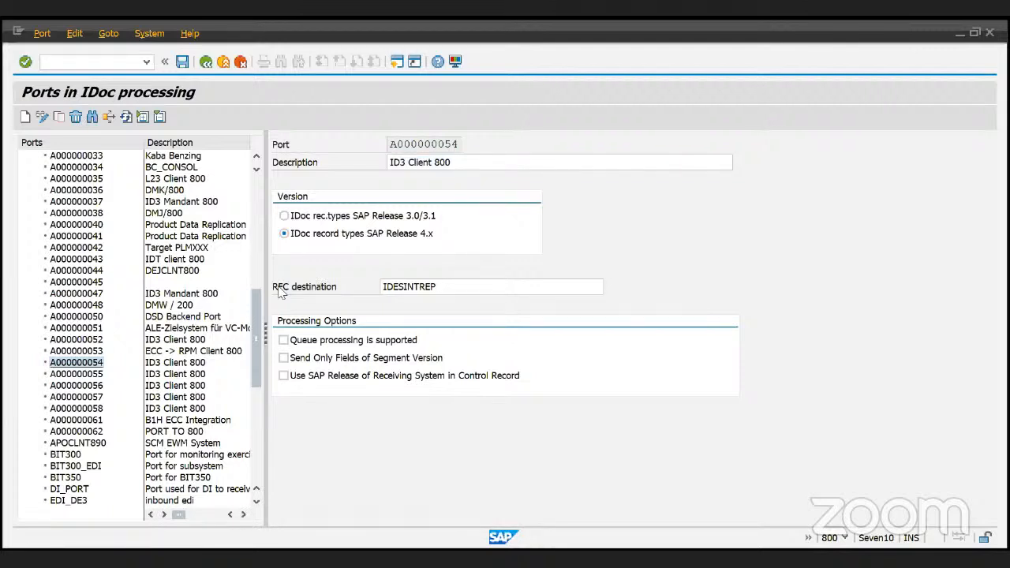
{"action": "left_click", "coordinate": [448, 286]}
{"action": "left_click", "coordinate": [450, 290]}
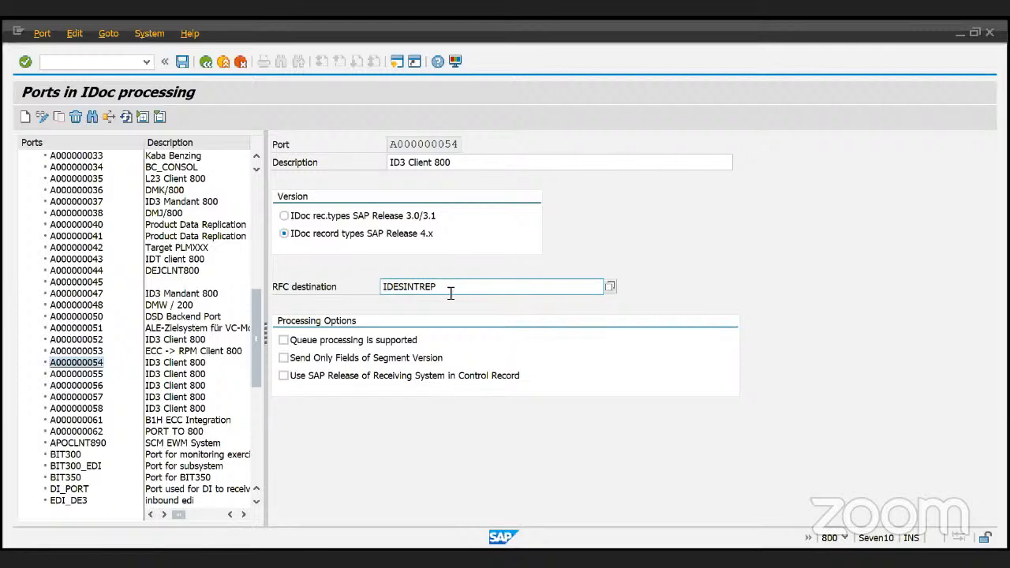
{"action": "left_click", "coordinate": [392, 142]}
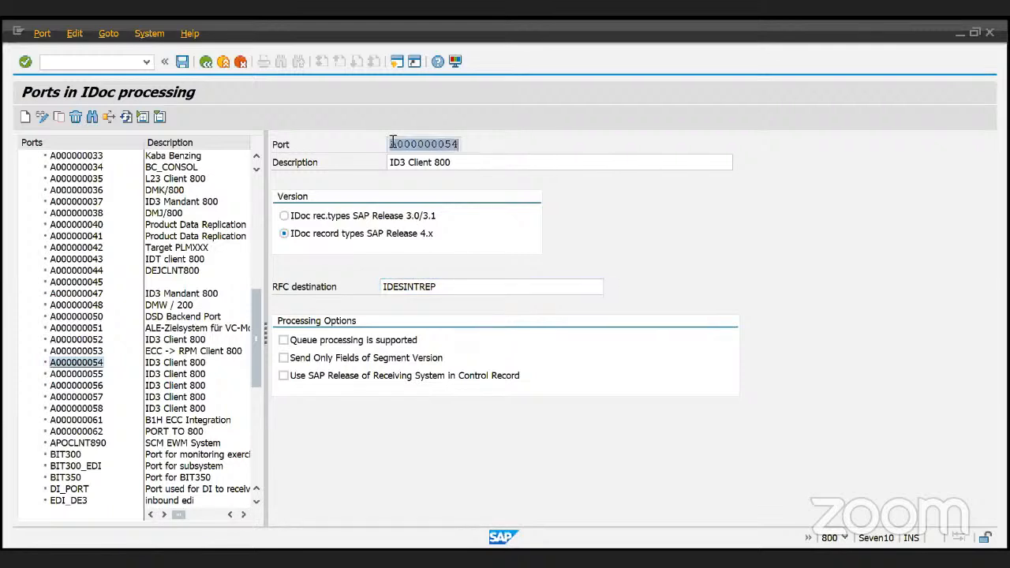
{"action": "left_click", "coordinate": [418, 145]}
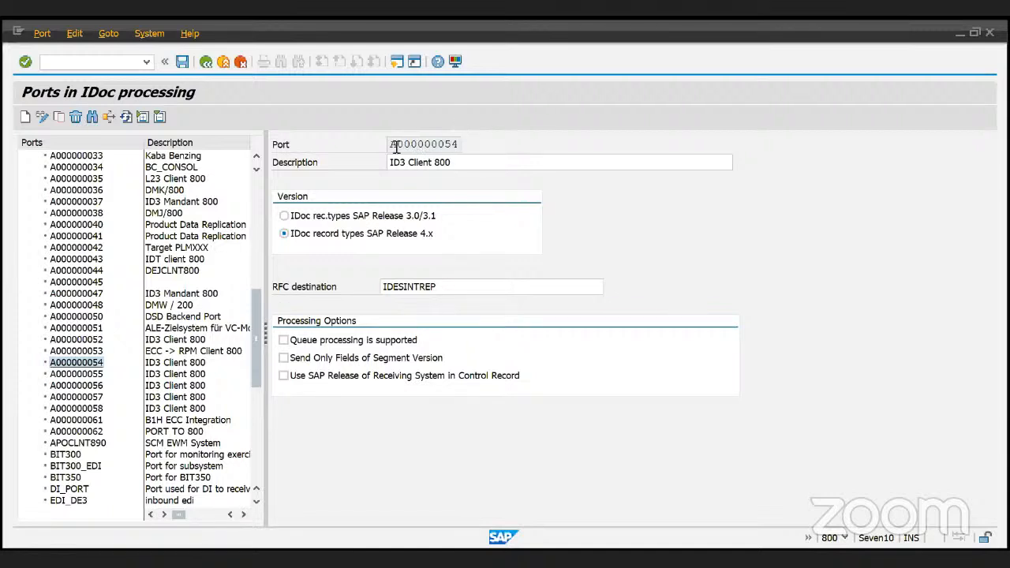
{"action": "left_click_drag", "start_coordinate": [396, 146], "coordinate": [459, 144]}
- Replace RFC destination IDESINTREP with pattern z*mail* and search matching destinations
{"action": "double_click", "coordinate": [398, 289]}
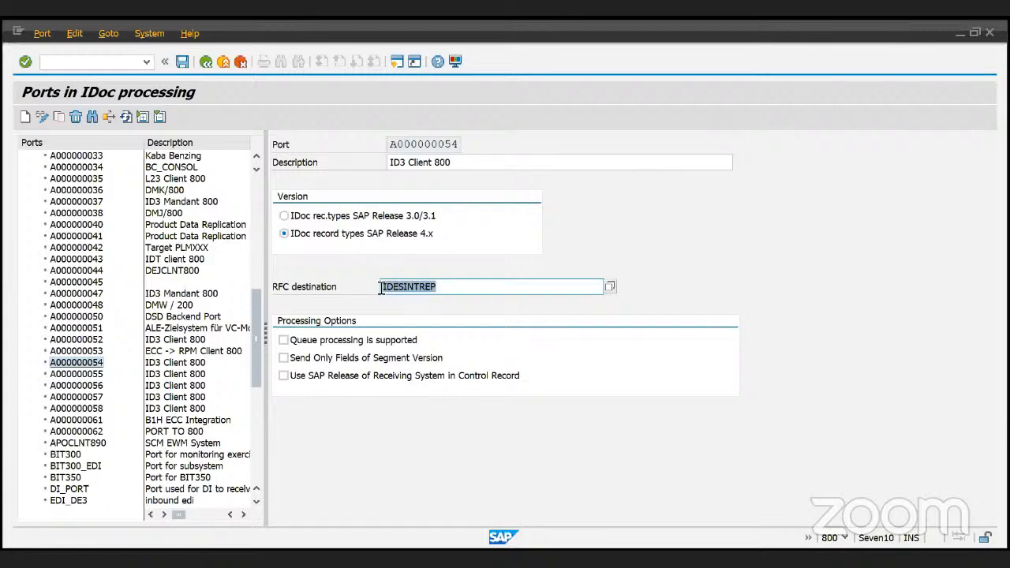
{"action": "left_click", "coordinate": [429, 292]}
{"action": "double_click", "coordinate": [428, 292]}
{"action": "type", "text": "z*ma"}
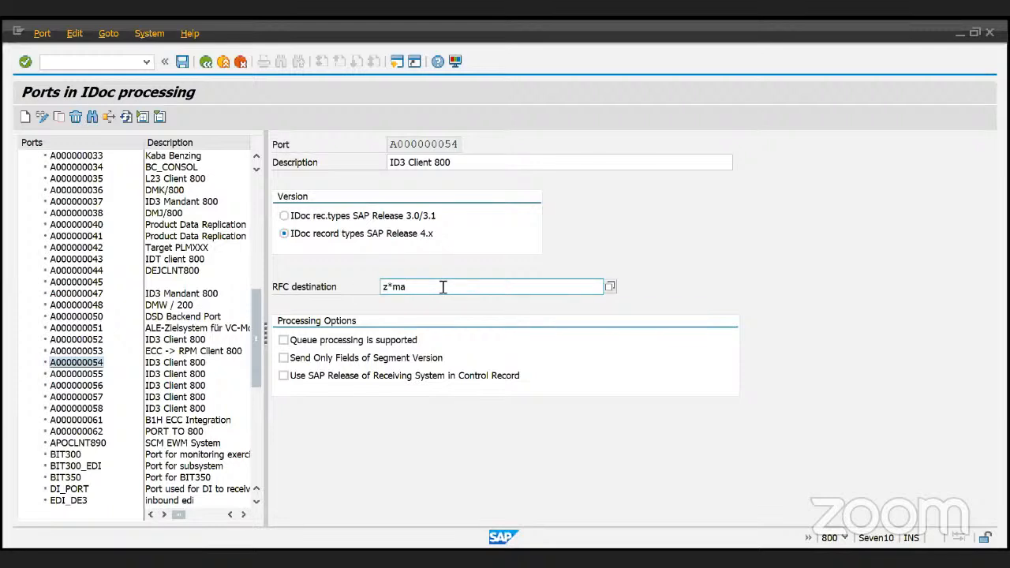
{"action": "type", "text": "*"}
{"action": "key", "text": "Return"}
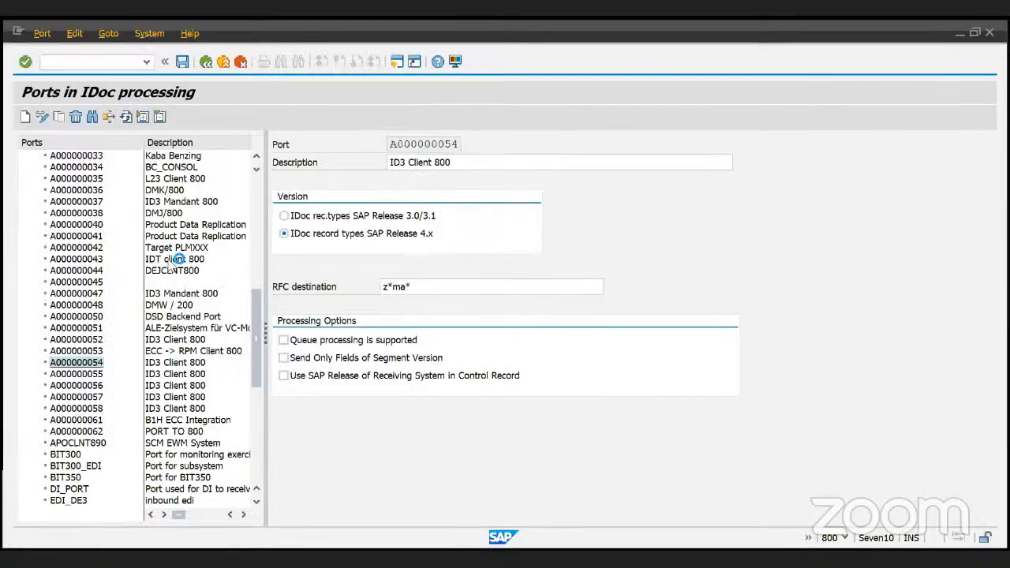
{"action": "left_click", "coordinate": [430, 287]}
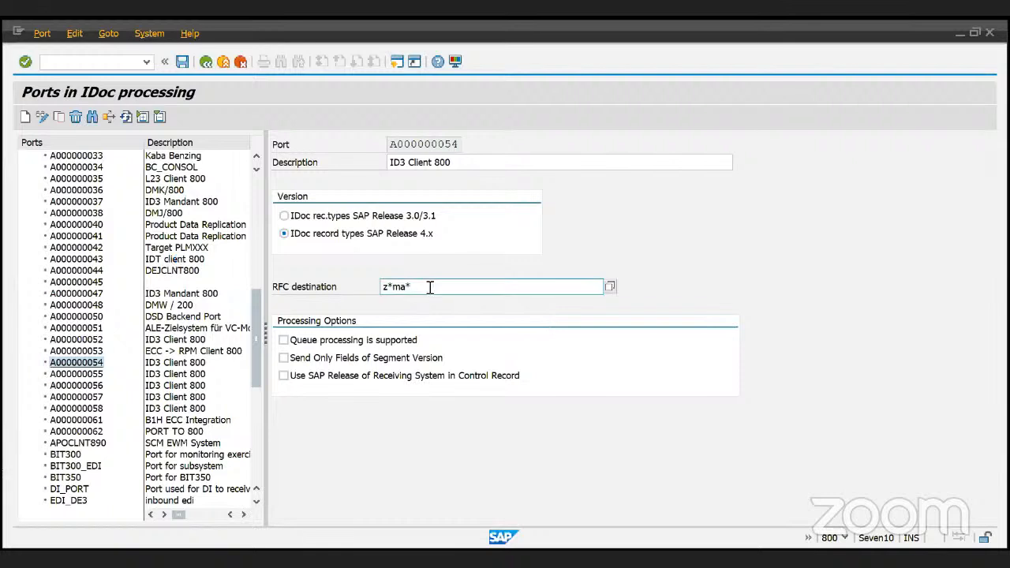
{"action": "key", "text": "BackSpace"}
{"action": "type", "text": "il*"}
{"action": "key", "text": "Return"}
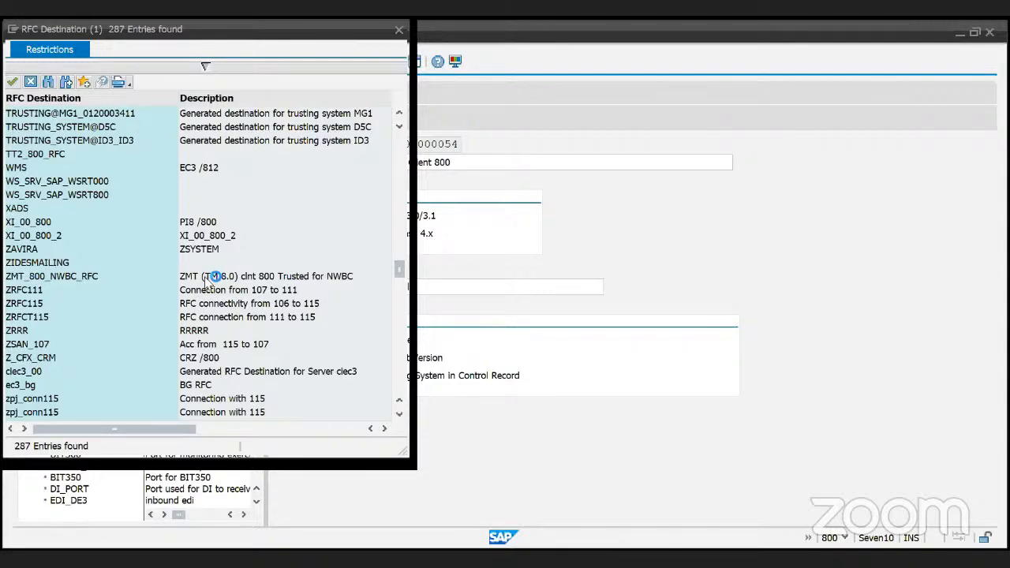
- Choose ZIDESMAILING from the RFC Destination list for port A000000054
{"action": "scroll", "coordinate": [207, 283], "scroll_direction": "down", "scroll_amount": 15}
{"action": "scroll", "coordinate": [45, 248], "scroll_direction": "up", "scroll_amount": 7}
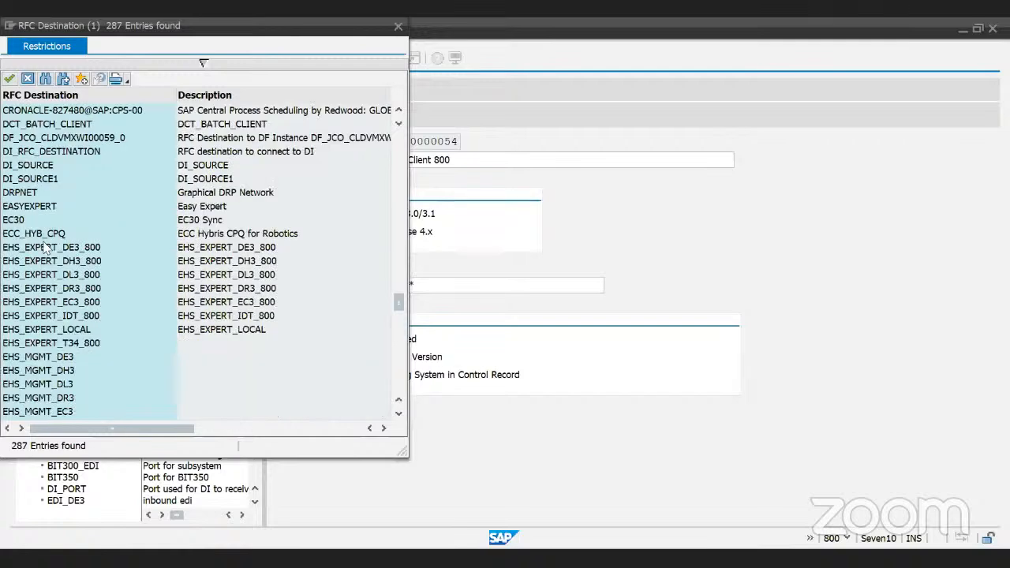
{"action": "scroll", "coordinate": [45, 248], "scroll_direction": "up", "scroll_amount": 5}
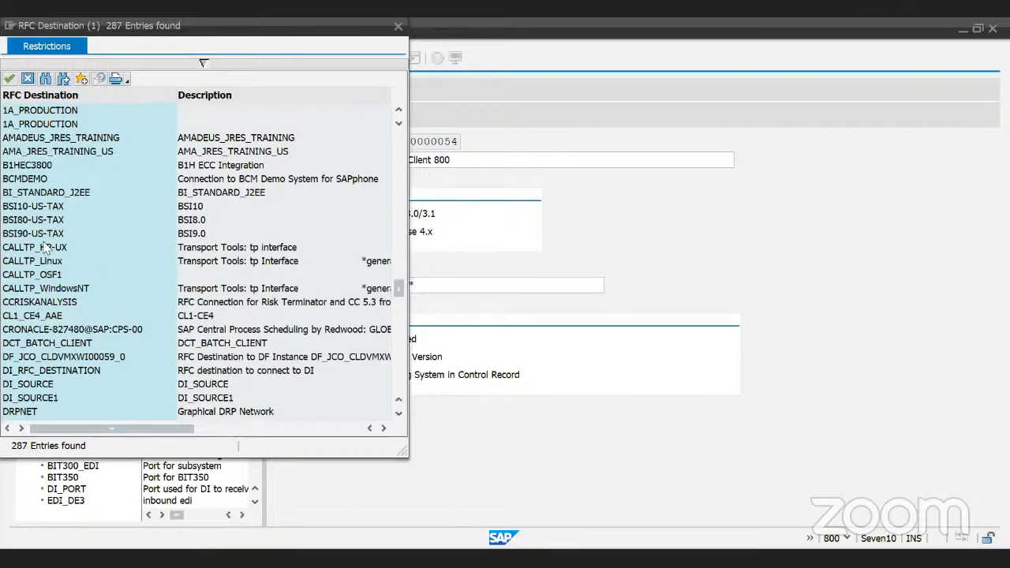
{"action": "scroll", "coordinate": [45, 248], "scroll_direction": "up", "scroll_amount": 7}
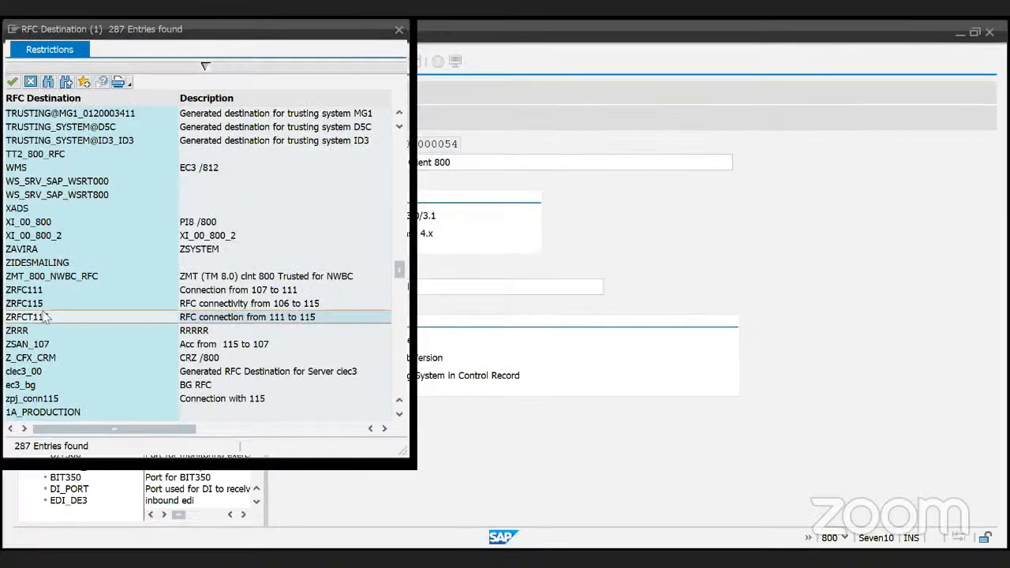
{"action": "double_click", "coordinate": [33, 267]}
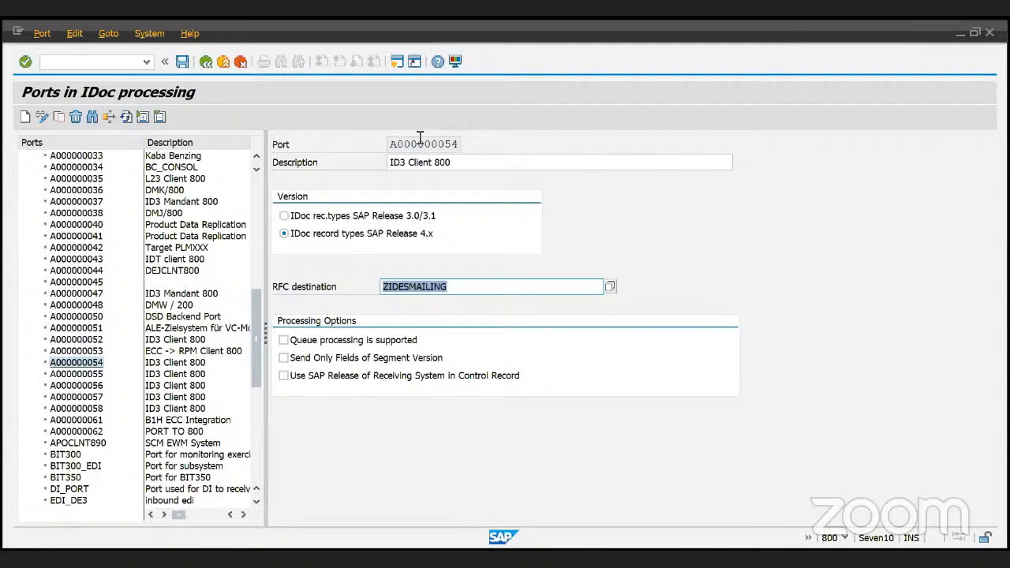
- Delete ZIDESMAILING from port A000000054's RFC destination, leaving the field empty
{"action": "double_click", "coordinate": [391, 144]}
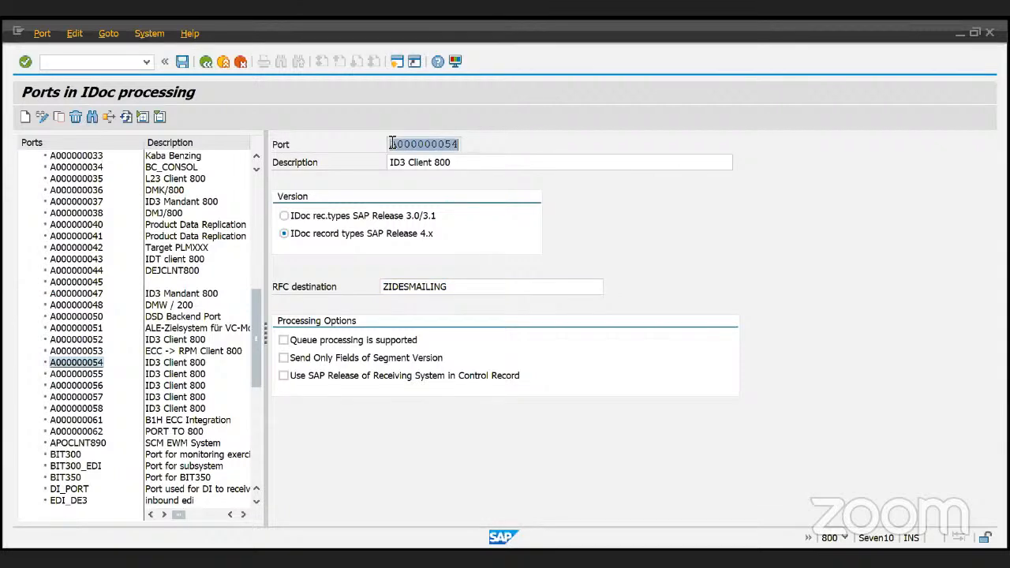
{"action": "double_click", "coordinate": [388, 286]}
{"action": "left_click", "coordinate": [390, 286]}
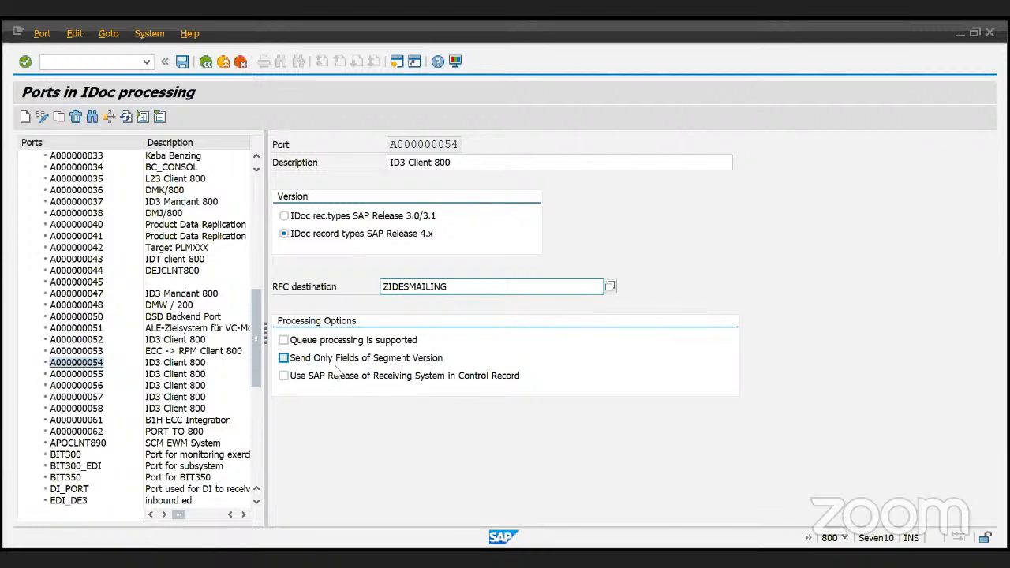
{"action": "double_click", "coordinate": [470, 283]}
{"action": "key", "text": "Delete"}
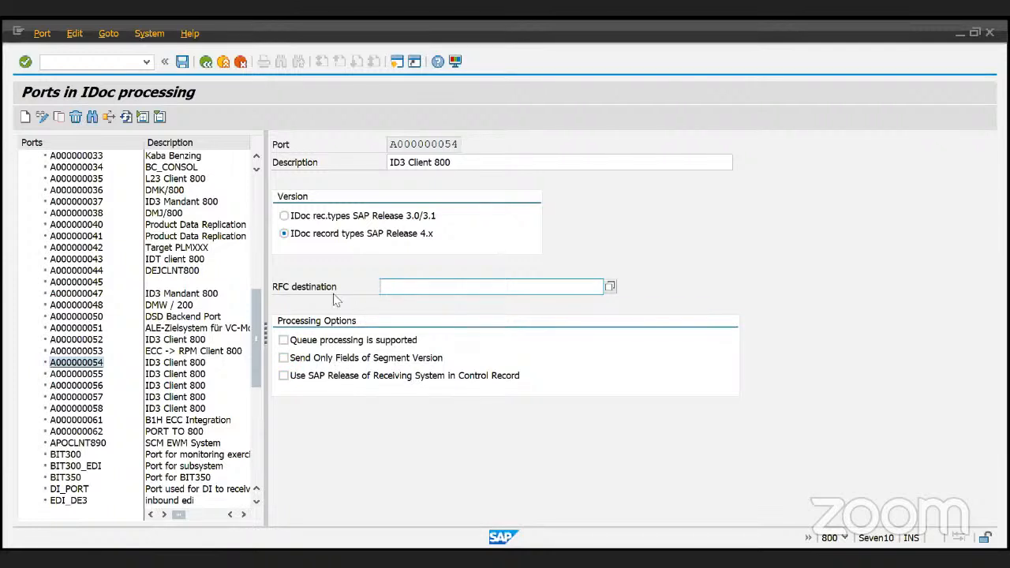
- Cancel the unfinished port A000000054 entry and discard the changes
{"action": "scroll", "coordinate": [132, 385], "scroll_direction": "down", "scroll_amount": 2}
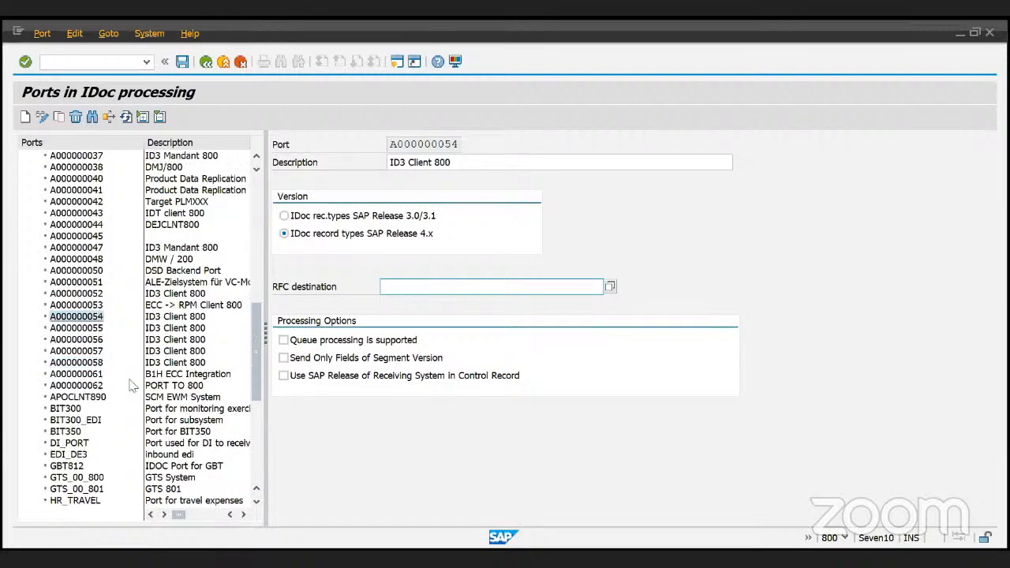
{"action": "scroll", "coordinate": [132, 385], "scroll_direction": "down", "scroll_amount": 2}
{"action": "scroll", "coordinate": [132, 385], "scroll_direction": "down", "scroll_amount": 2}
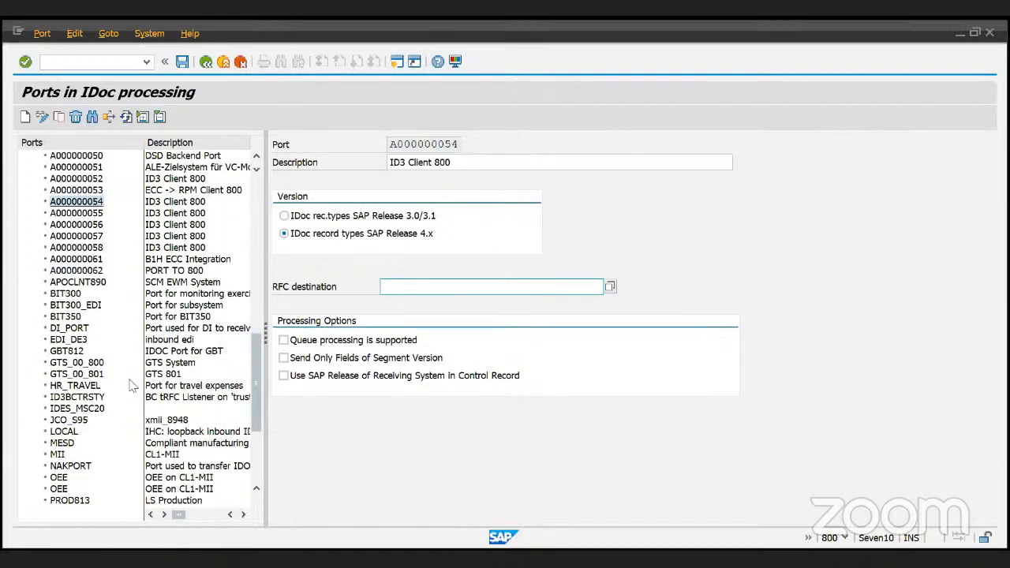
{"action": "scroll", "coordinate": [132, 385], "scroll_direction": "down", "scroll_amount": 3}
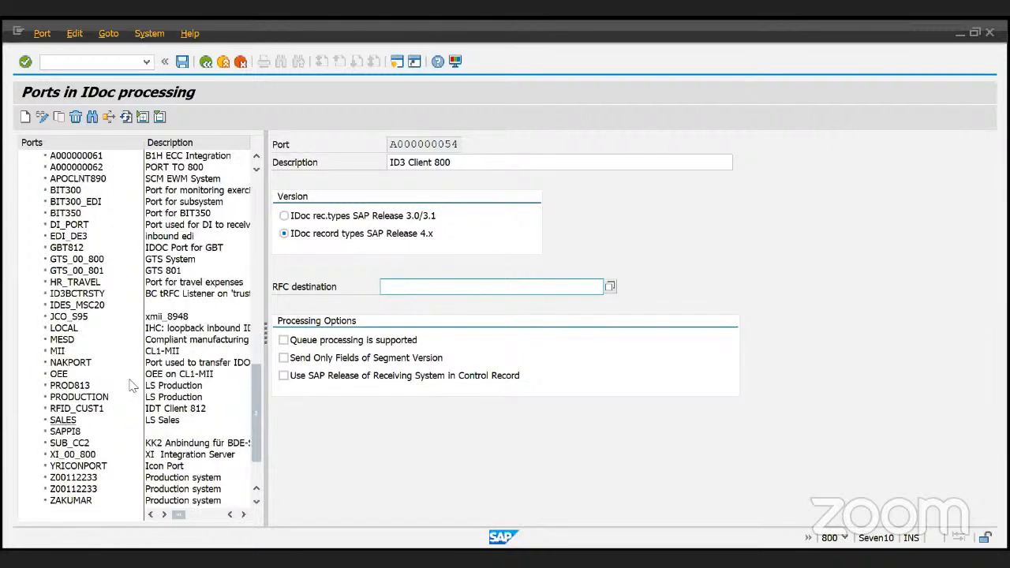
{"action": "scroll", "coordinate": [73, 452], "scroll_direction": "down", "scroll_amount": 2}
{"action": "left_click", "coordinate": [79, 445]}
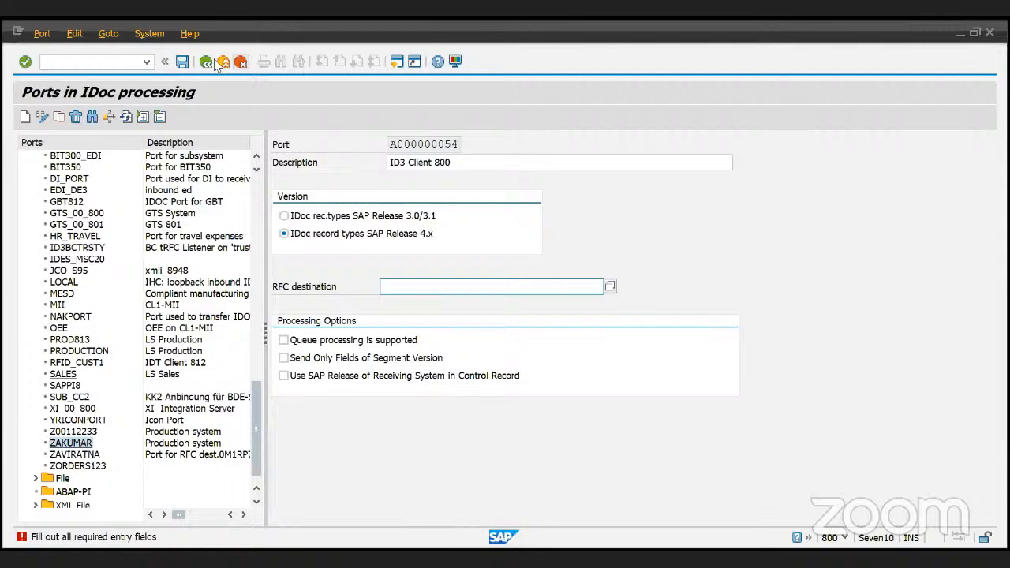
{"action": "left_click", "coordinate": [240, 62]}
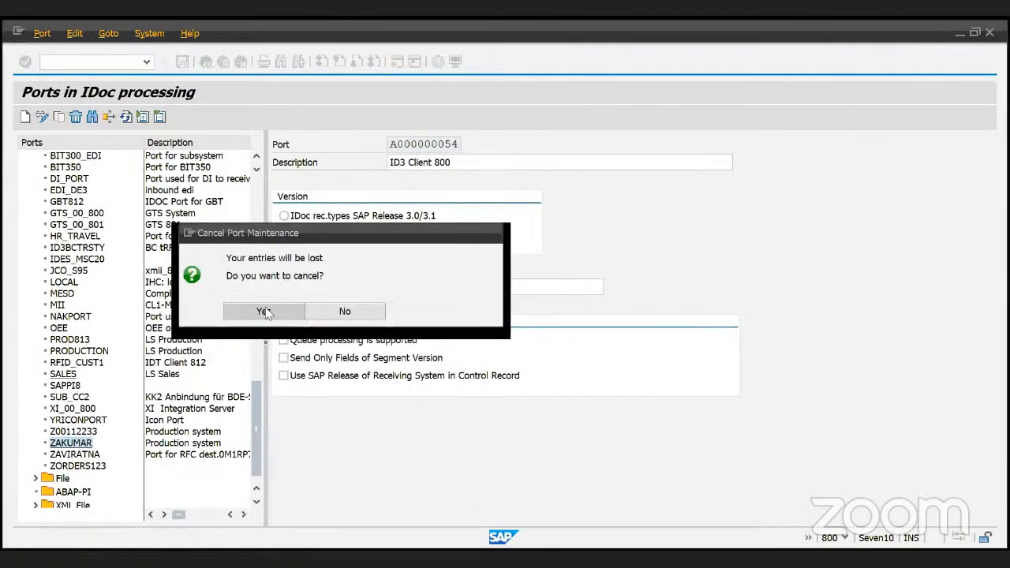
{"action": "left_click", "coordinate": [264, 312]}
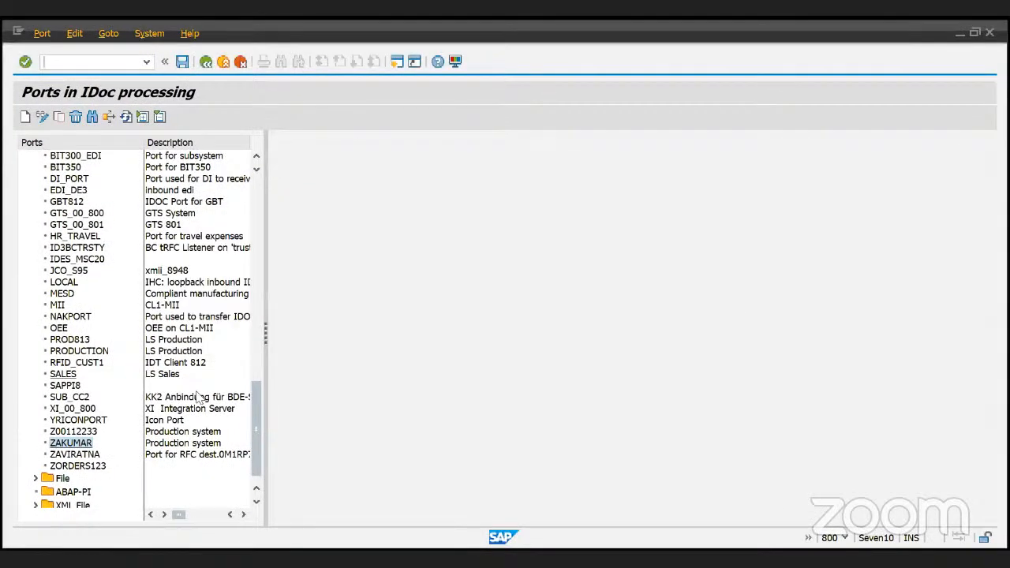
- Open port ZAKUMAR and check its RFC destination IDES_Production
{"action": "left_click", "coordinate": [74, 446]}
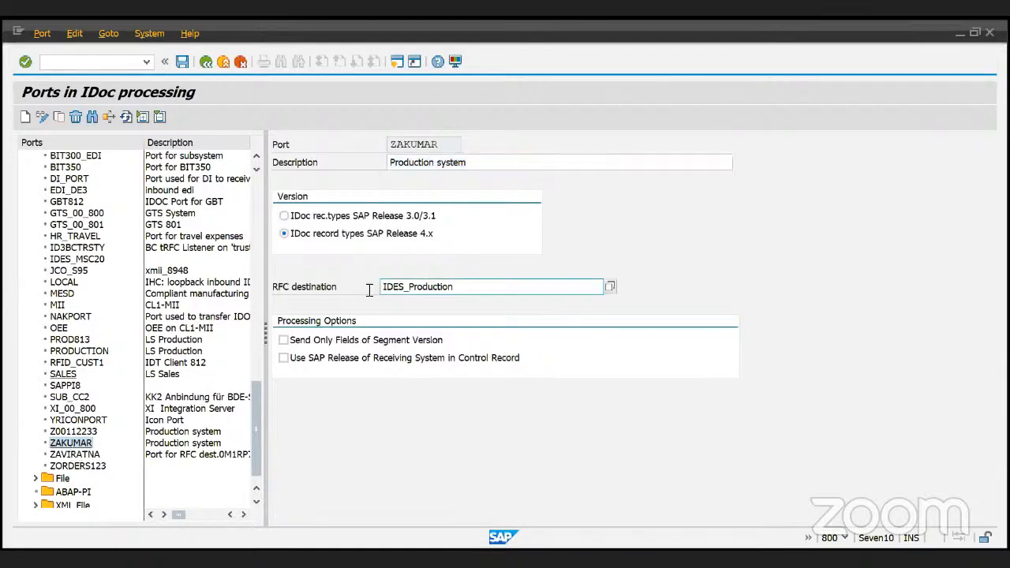
{"action": "double_click", "coordinate": [431, 287]}
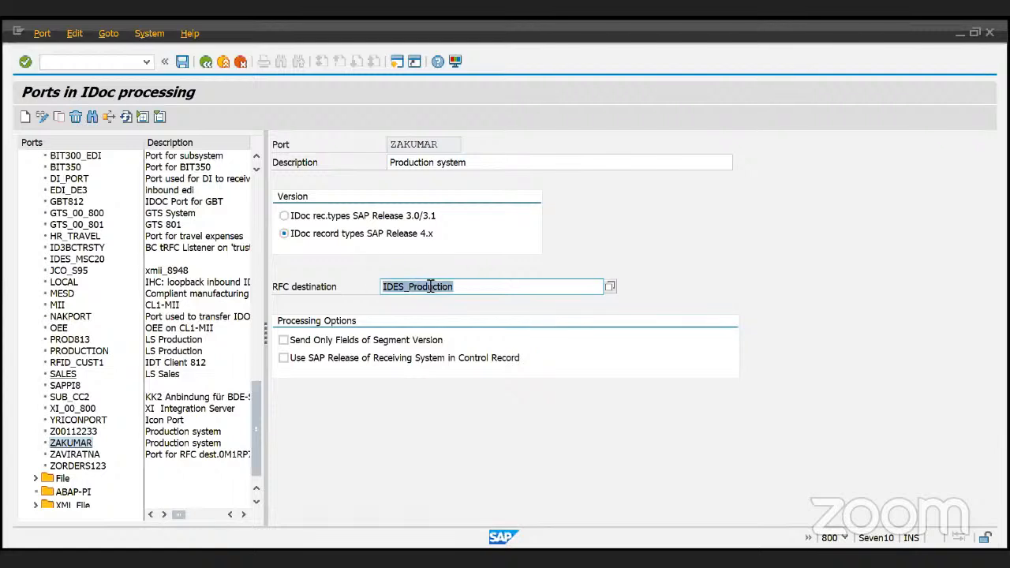
{"action": "key", "text": "Tab"}
{"action": "double_click", "coordinate": [449, 143]}
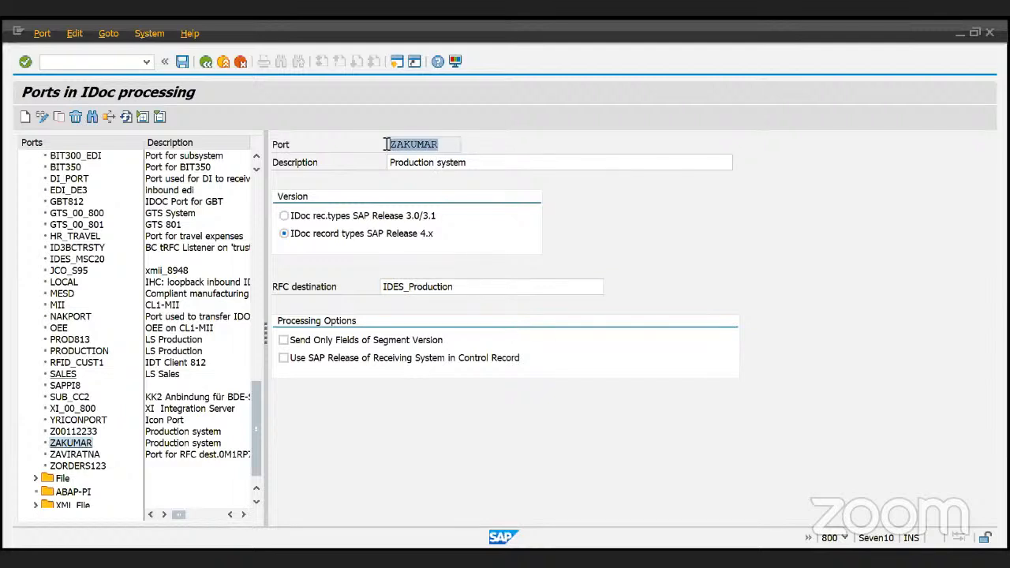
{"action": "left_click", "coordinate": [108, 33]}
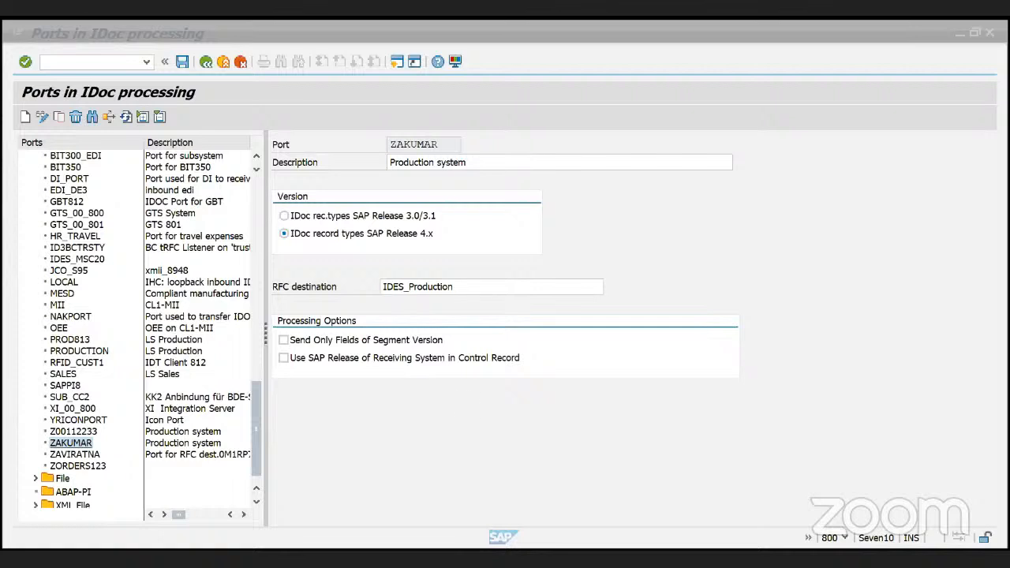
{"action": "left_click", "coordinate": [466, 393]}
{"action": "left_click", "coordinate": [81, 433]}
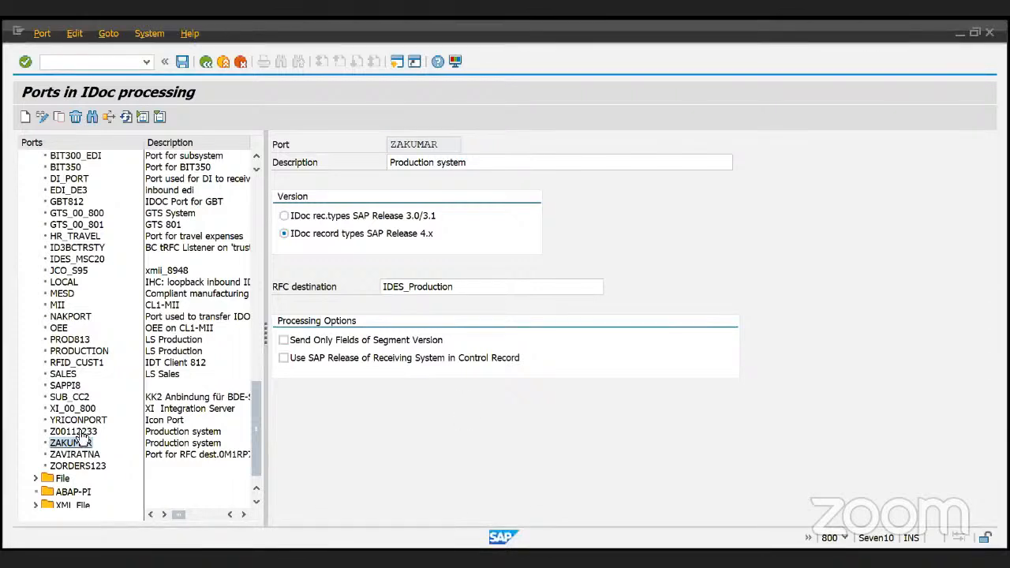
{"action": "double_click", "coordinate": [422, 144]}
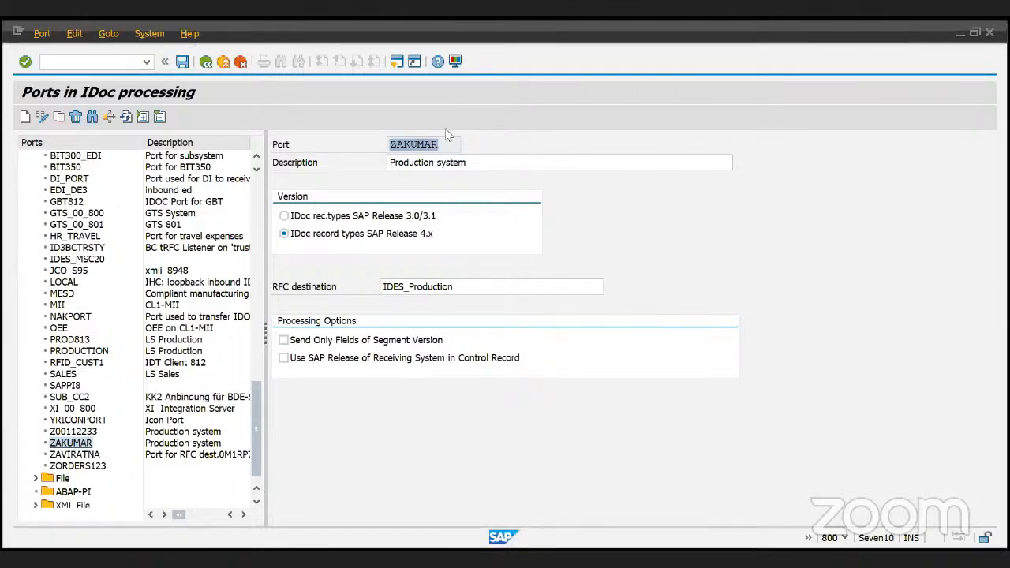
{"action": "scroll", "coordinate": [134, 356], "scroll_direction": "up", "scroll_amount": 1}
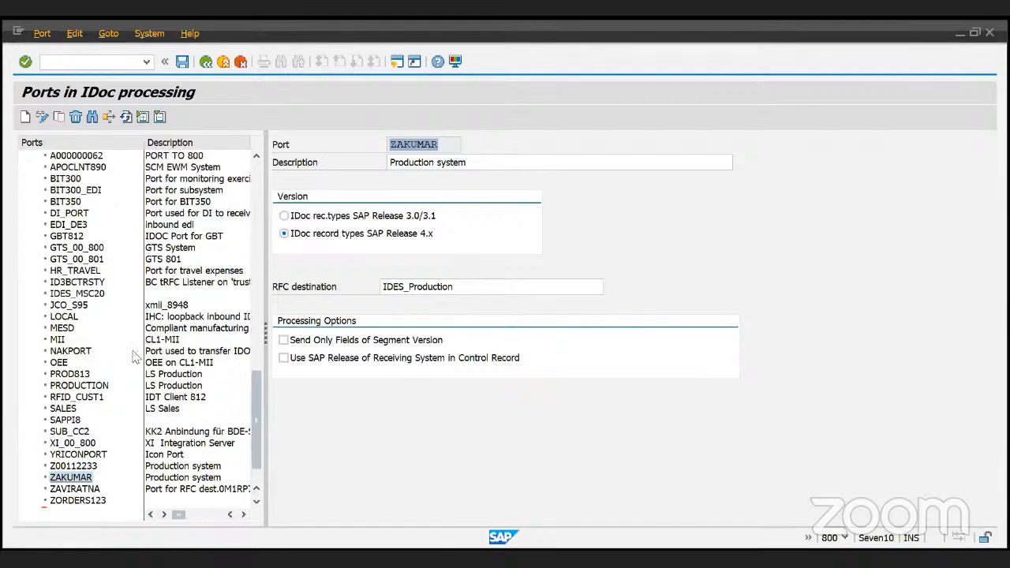
- Attempt to create the port, dismiss the already-exists message, and rerun WE21
{"action": "left_click", "coordinate": [25, 116]}
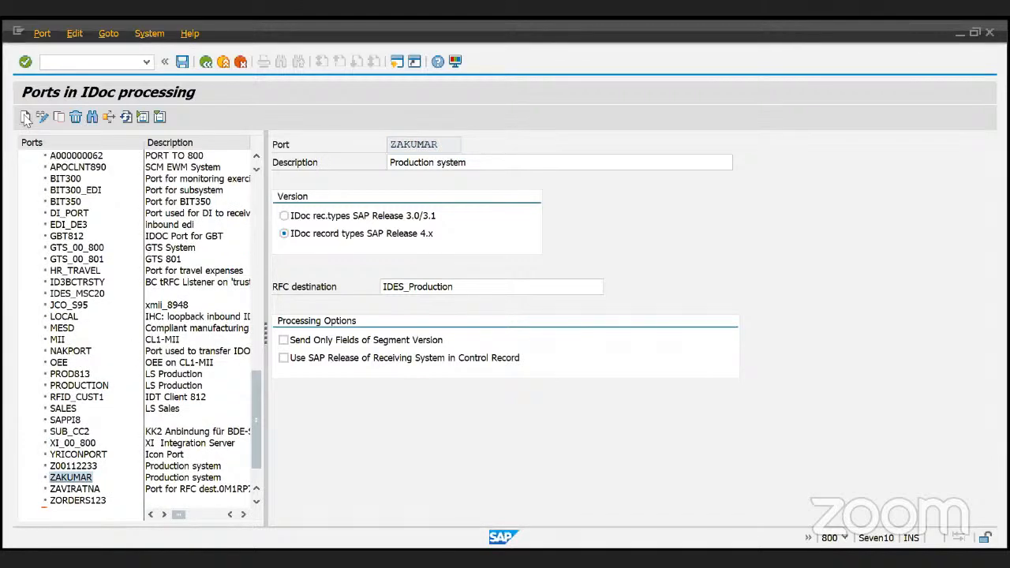
{"action": "left_click", "coordinate": [472, 466]}
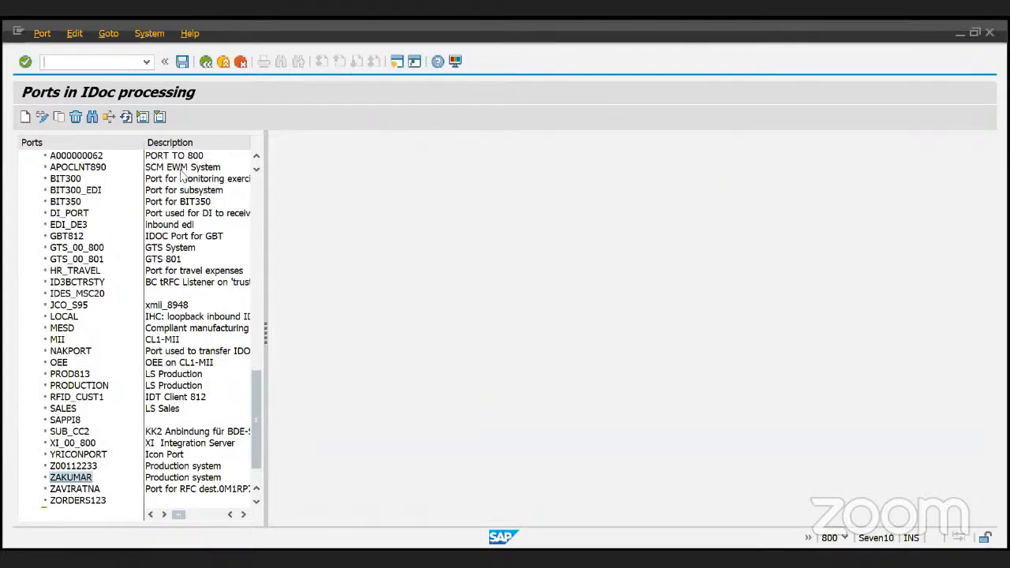
{"action": "left_click", "coordinate": [28, 117]}
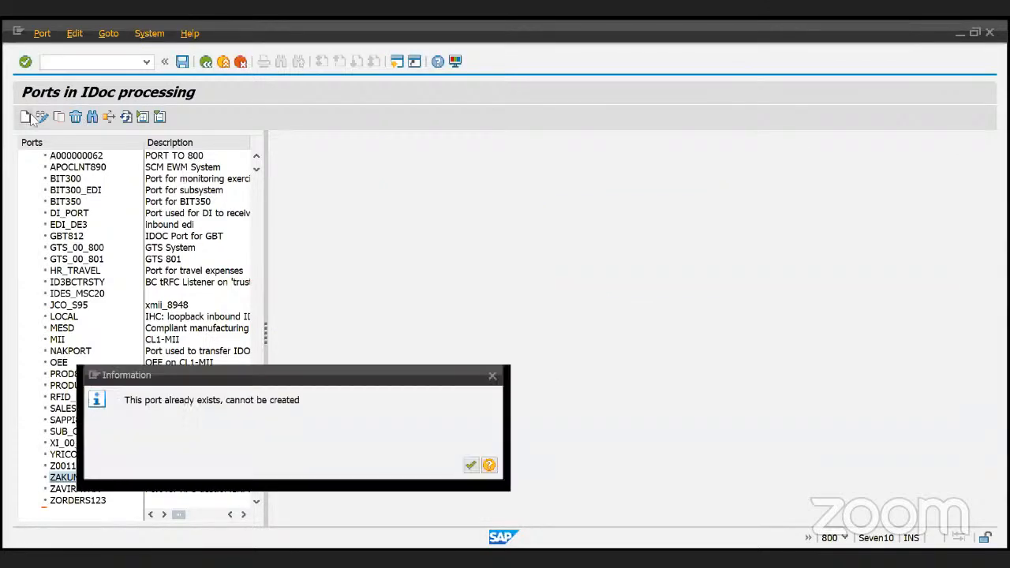
{"action": "key", "text": "Return"}
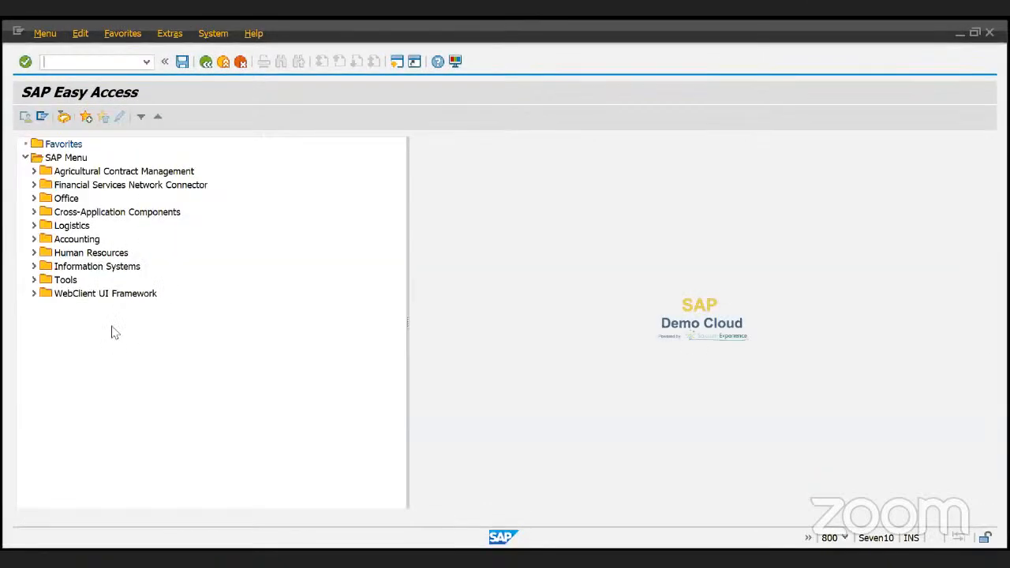
{"action": "type", "text": "WE21"}
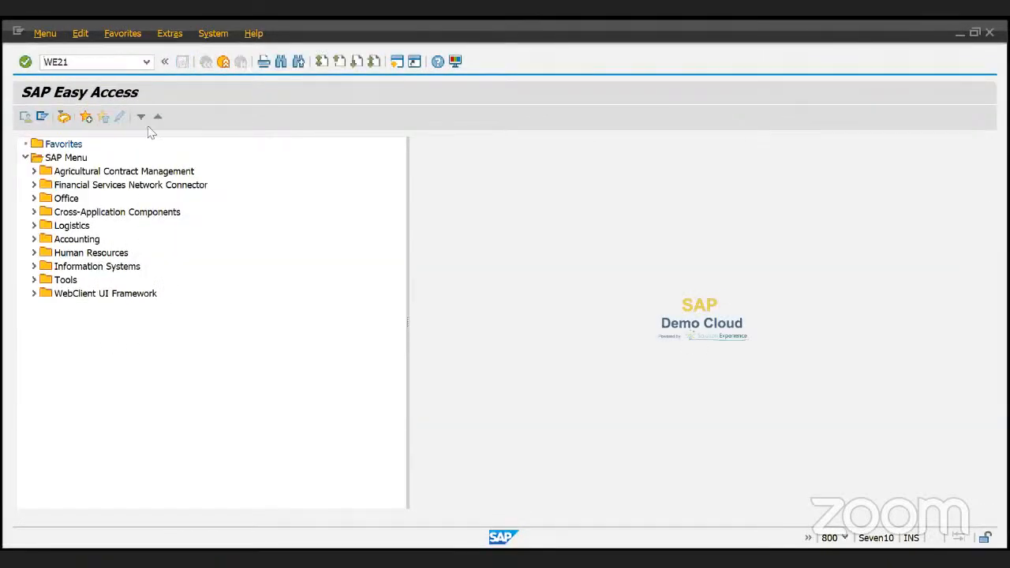
{"action": "key", "text": "Return"}
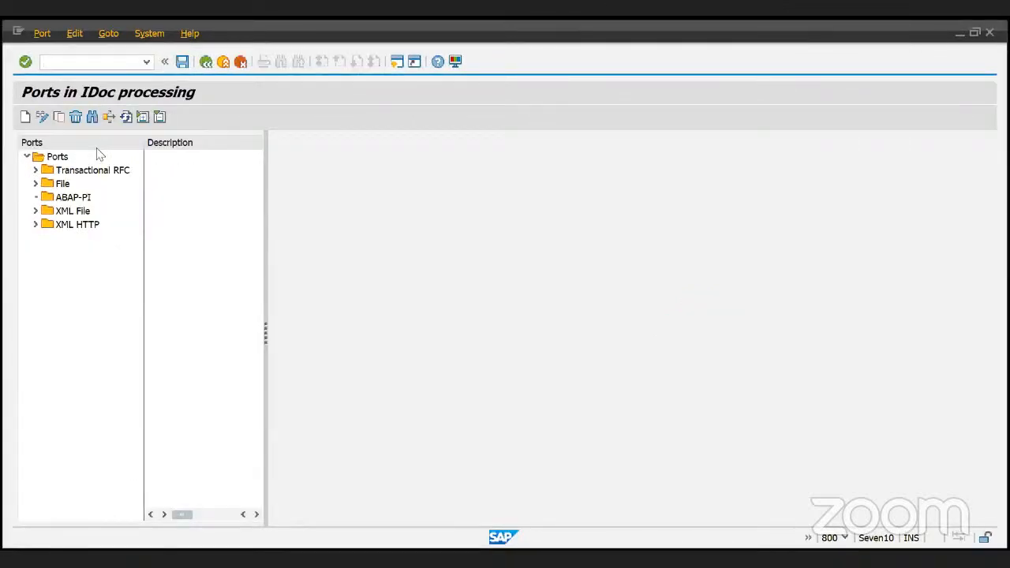
- Begin a Transactional RFC port with its own name ZABAPS, then cancel it
{"action": "left_click", "coordinate": [25, 116]}
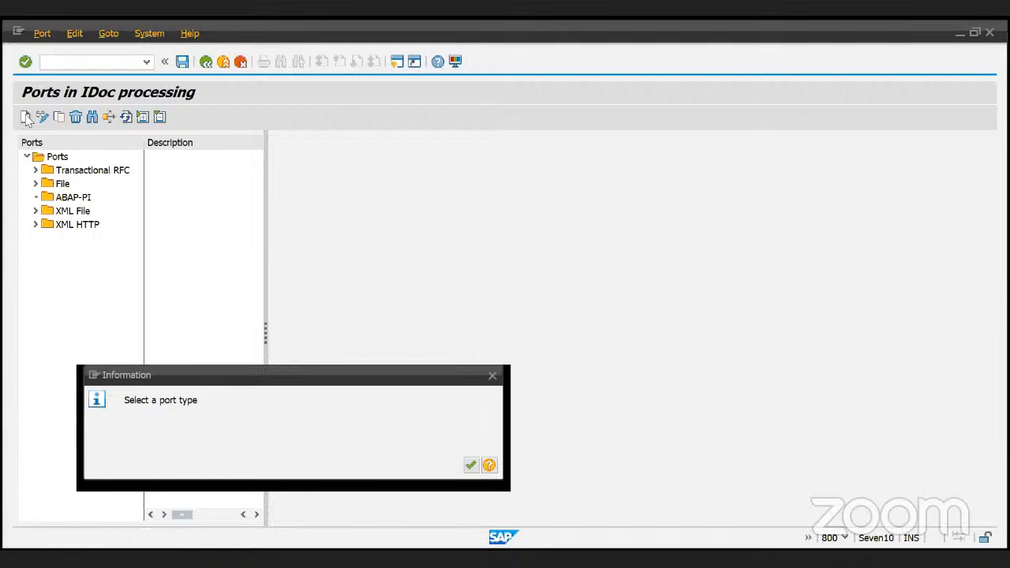
{"action": "key", "text": "Return"}
{"action": "left_click", "coordinate": [77, 172]}
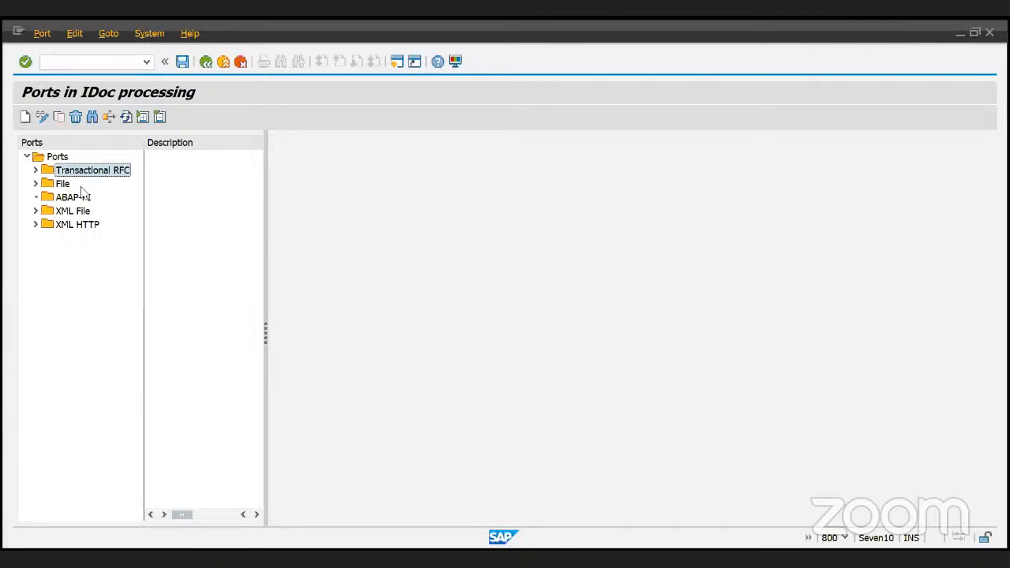
{"action": "left_click", "coordinate": [25, 117]}
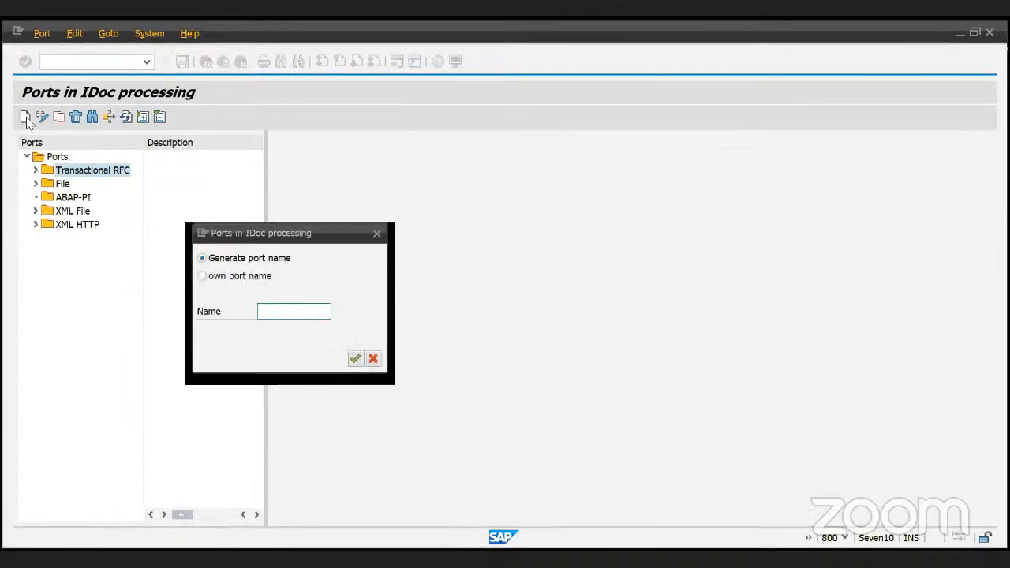
{"action": "type", "text": "ZABAP"}
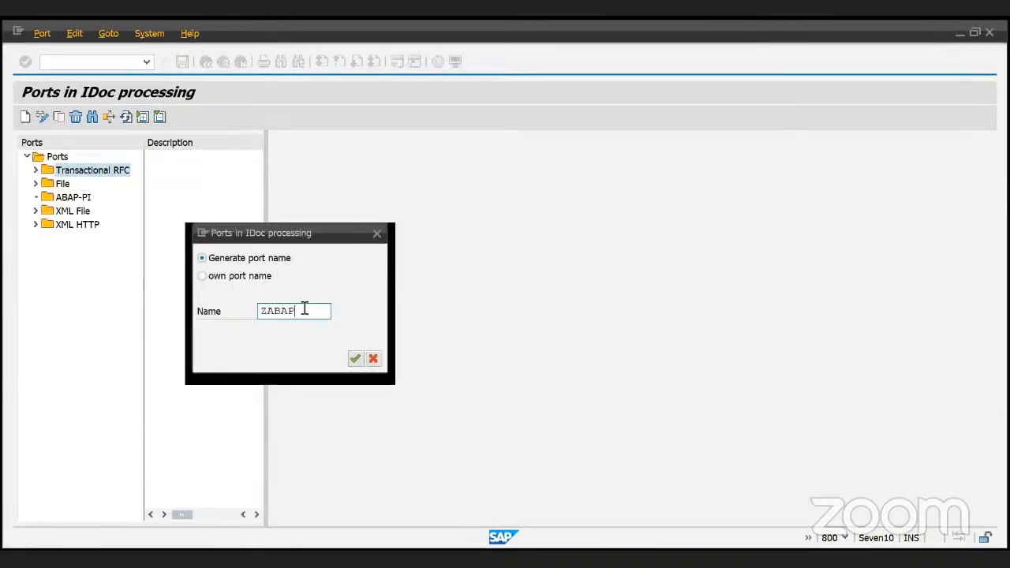
{"action": "type", "text": "S"}
{"action": "left_click", "coordinate": [249, 276]}
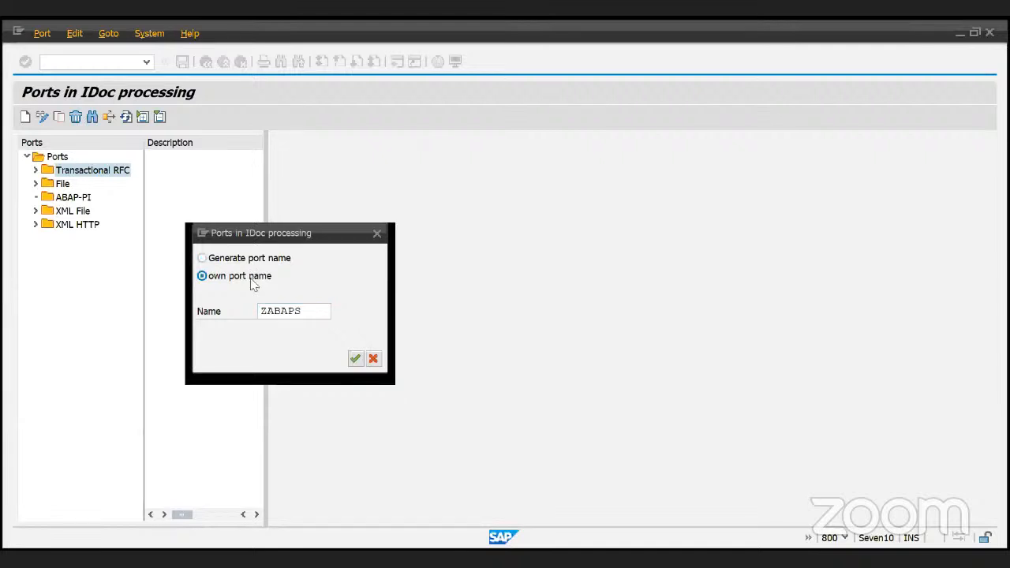
{"action": "left_click", "coordinate": [309, 315]}
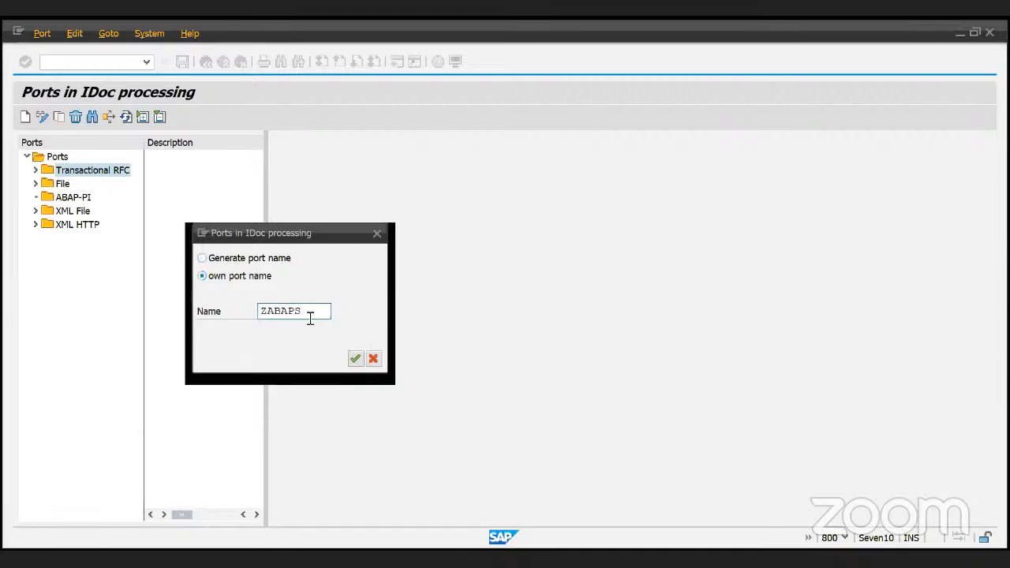
{"action": "left_click", "coordinate": [226, 254]}
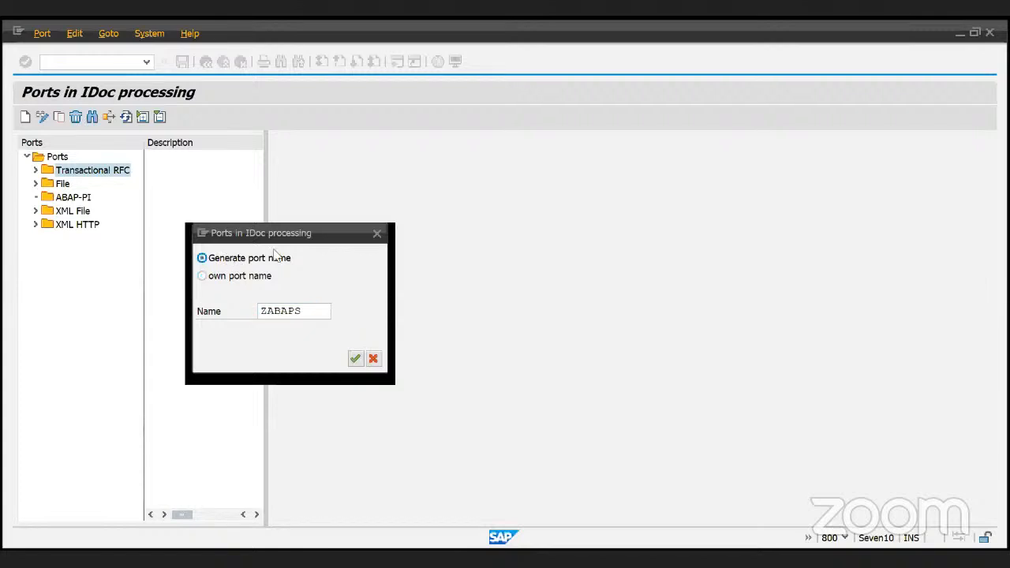
{"action": "left_click", "coordinate": [376, 234]}
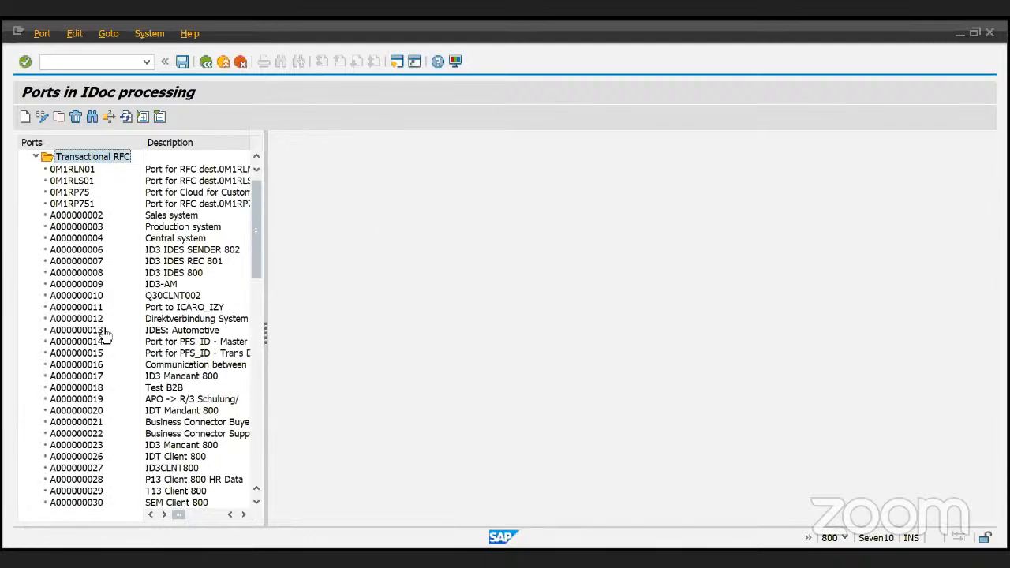
- Start a new Transactional RFC port under its own name ZABAPX
{"action": "scroll", "coordinate": [98, 443], "scroll_direction": "down", "scroll_amount": 3}
{"action": "scroll", "coordinate": [99, 445], "scroll_direction": "up", "scroll_amount": 1}
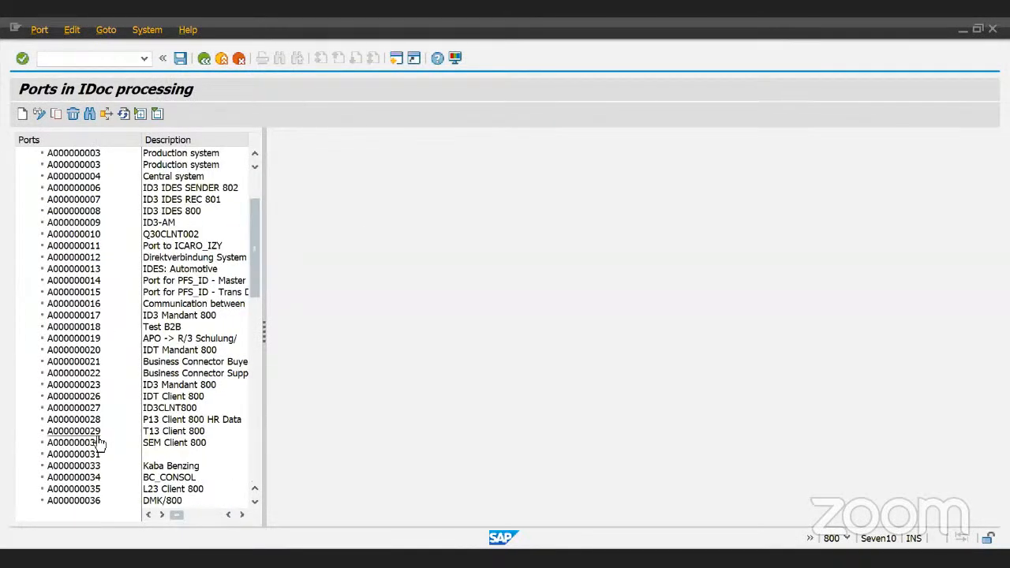
{"action": "scroll", "coordinate": [99, 444], "scroll_direction": "up", "scroll_amount": 1}
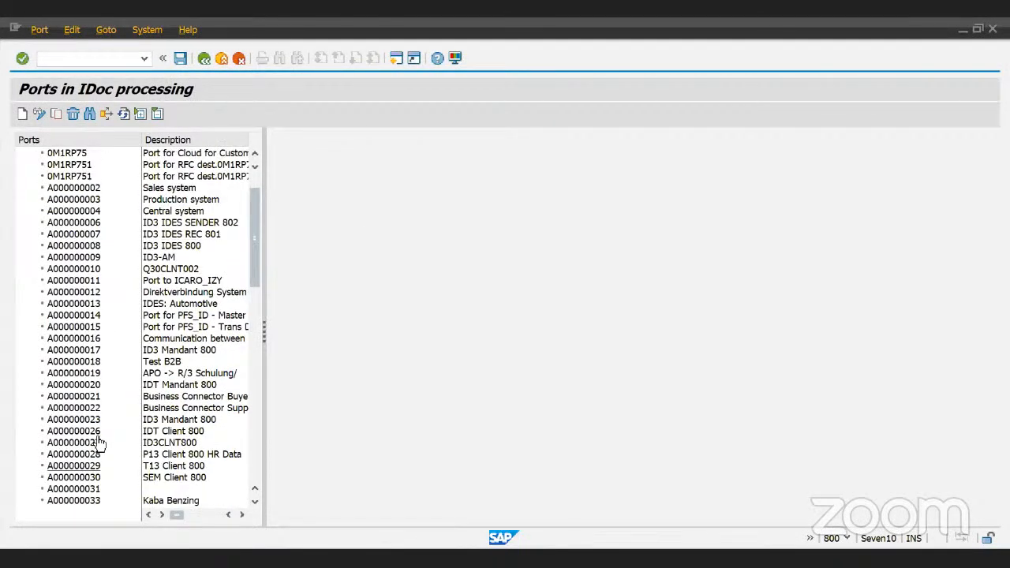
{"action": "scroll", "coordinate": [99, 443], "scroll_direction": "up", "scroll_amount": 2}
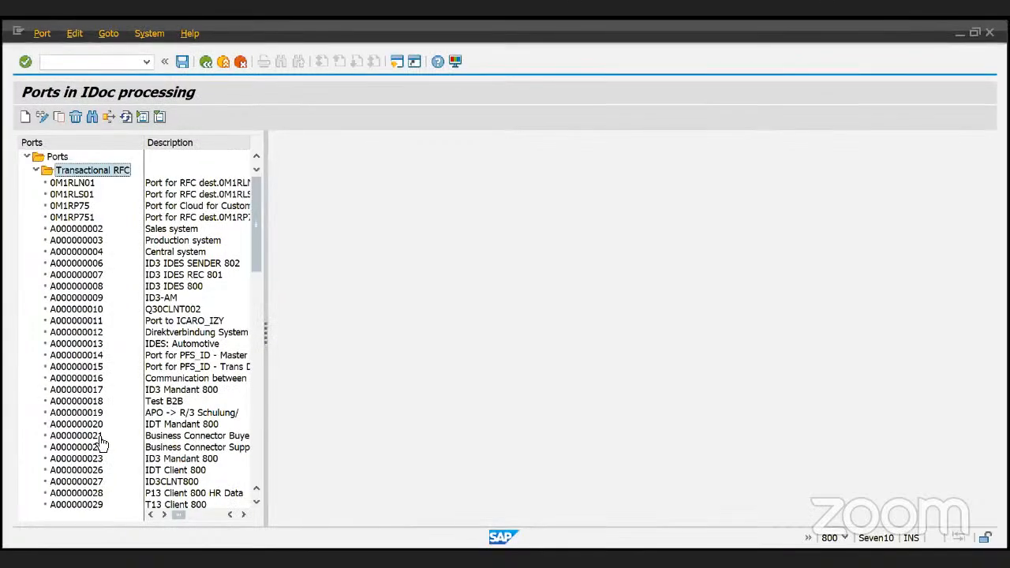
{"action": "left_click", "coordinate": [25, 117]}
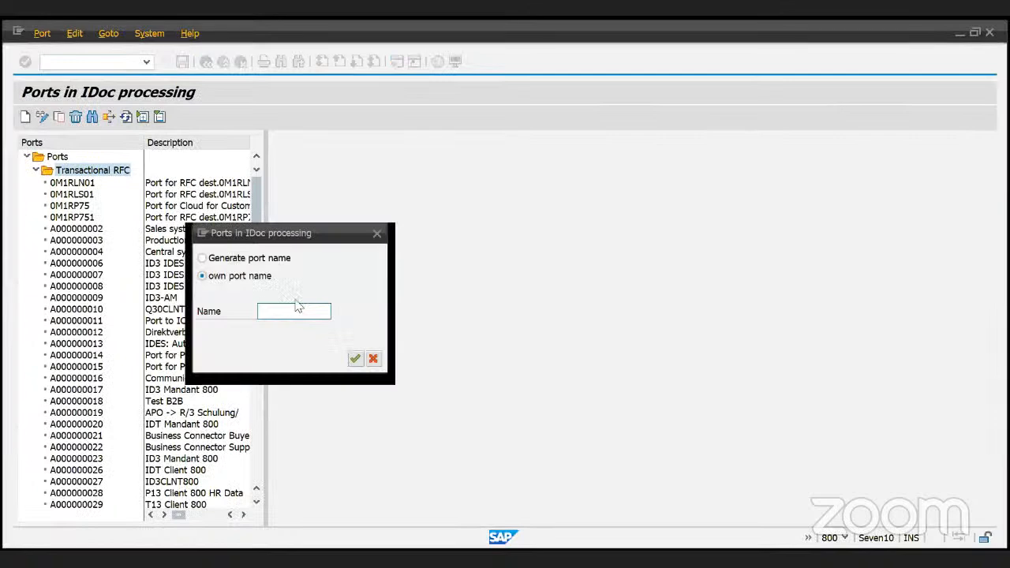
{"action": "type", "text": "ZABAPX"}
- Confirm the port name ZABAPX and view its empty tRFC port screen
{"action": "left_click", "coordinate": [355, 358]}
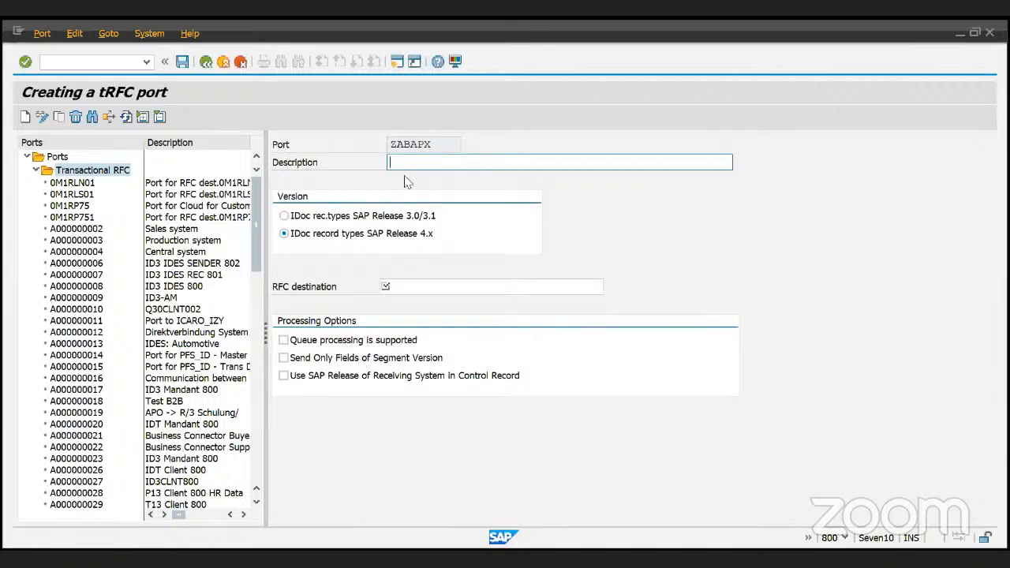
{"action": "left_click", "coordinate": [425, 287]}
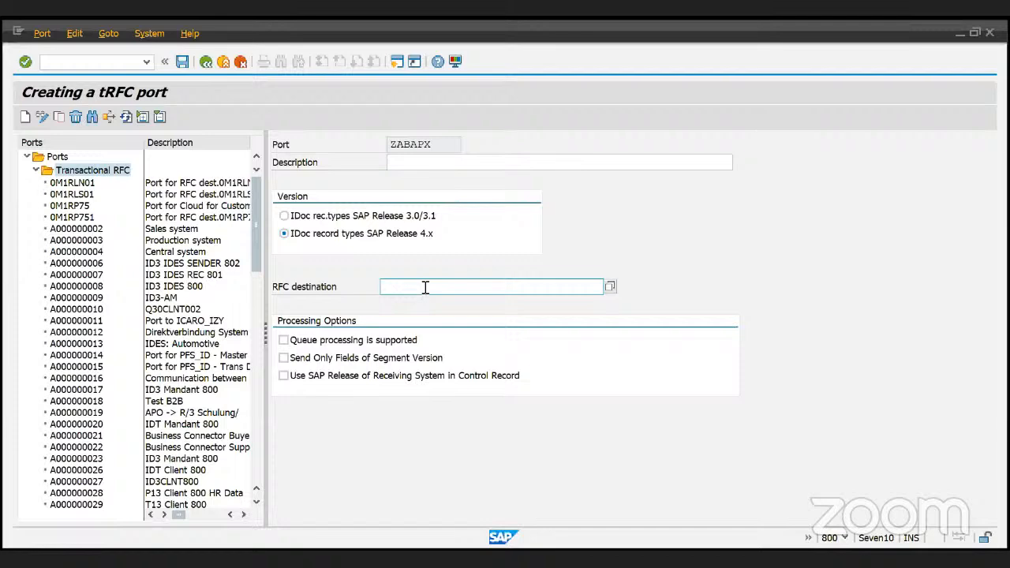
{"action": "scroll", "coordinate": [197, 318], "scroll_direction": "down", "scroll_amount": 4}
{"action": "scroll", "coordinate": [195, 318], "scroll_direction": "down", "scroll_amount": 5}
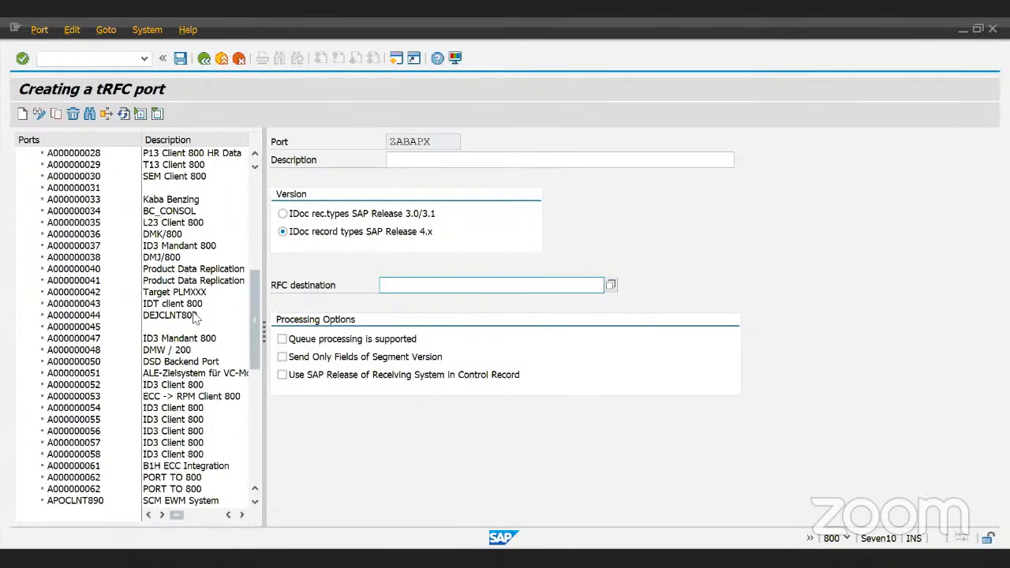
- Discard the unsaved ZABAPX port and return to SAP Easy Access
{"action": "left_click", "coordinate": [204, 60]}
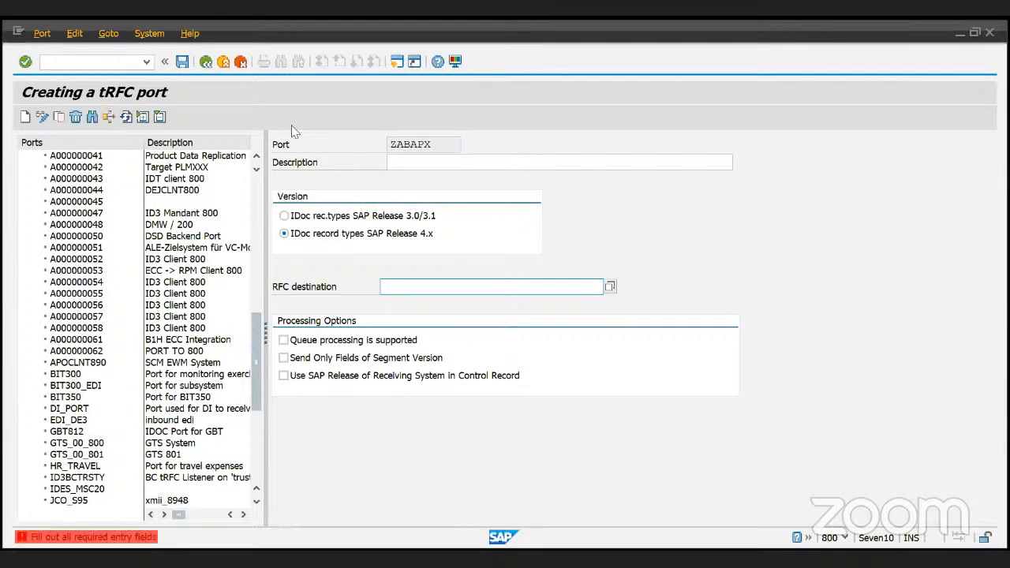
{"action": "key", "text": "F12"}
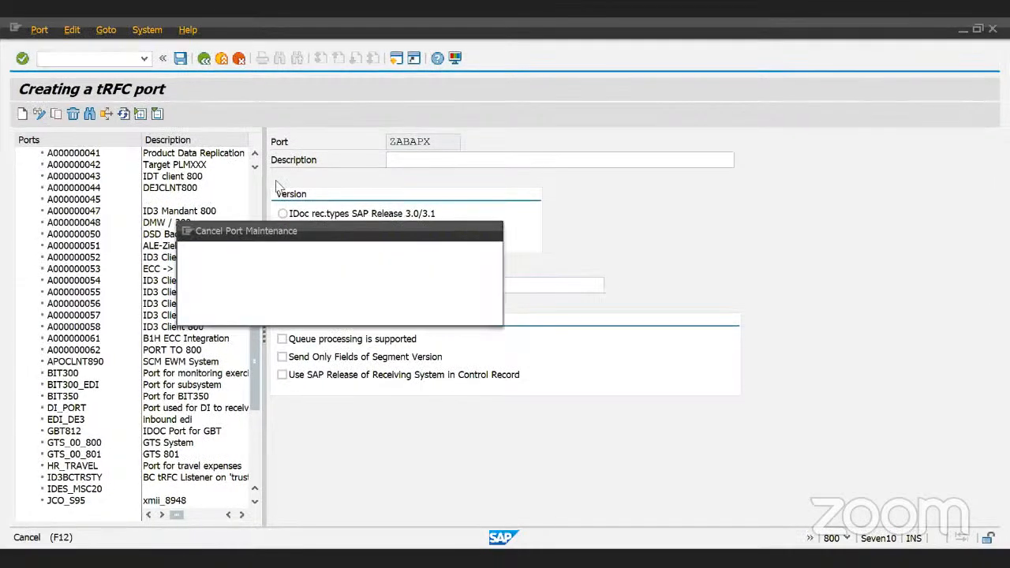
{"action": "left_click", "coordinate": [281, 308]}
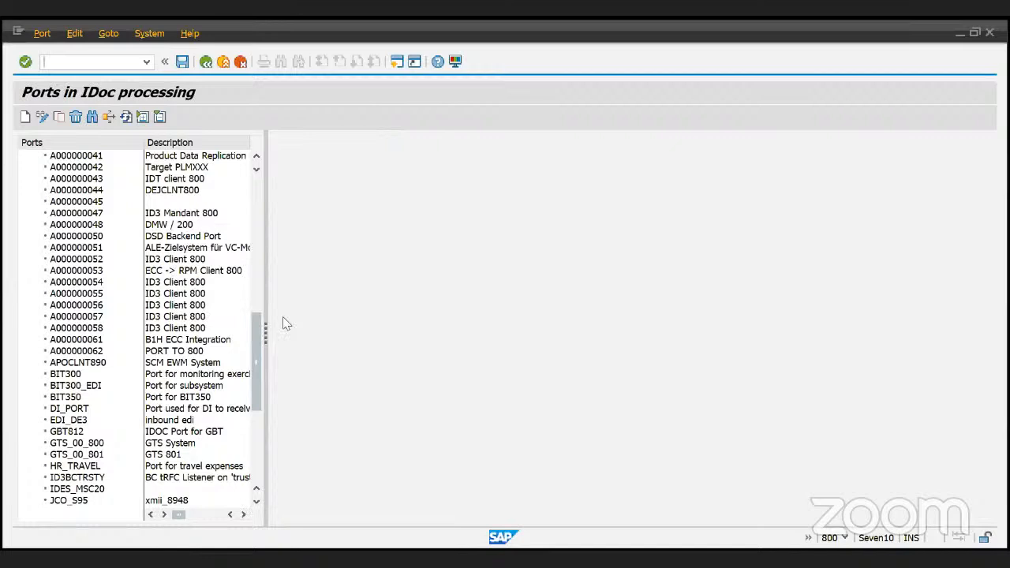
{"action": "key", "text": "F3"}
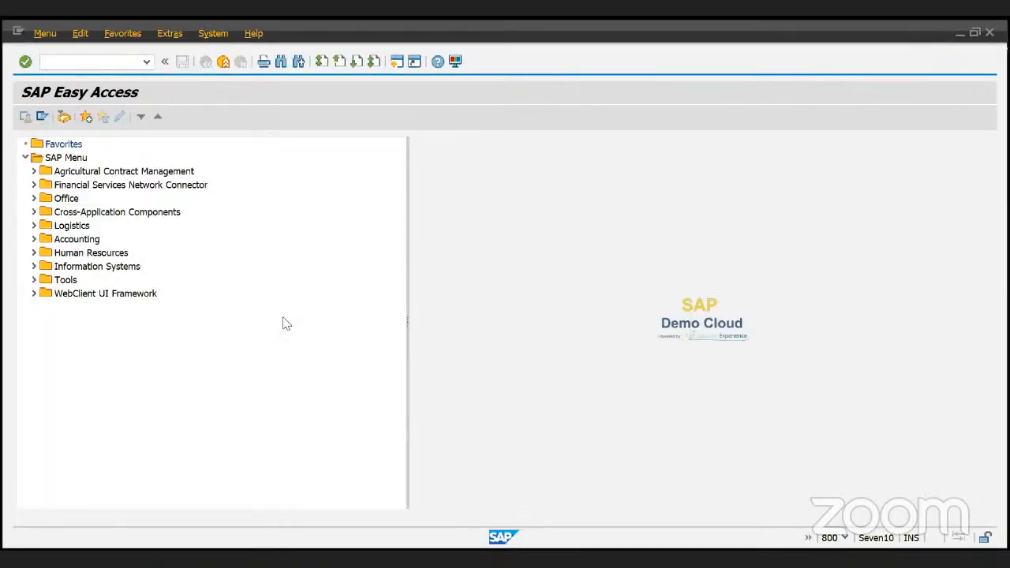
- Run transaction BD64 to display the distribution model views
{"action": "key", "text": "alt+Tab"}
{"action": "key", "text": "alt+Tab"}
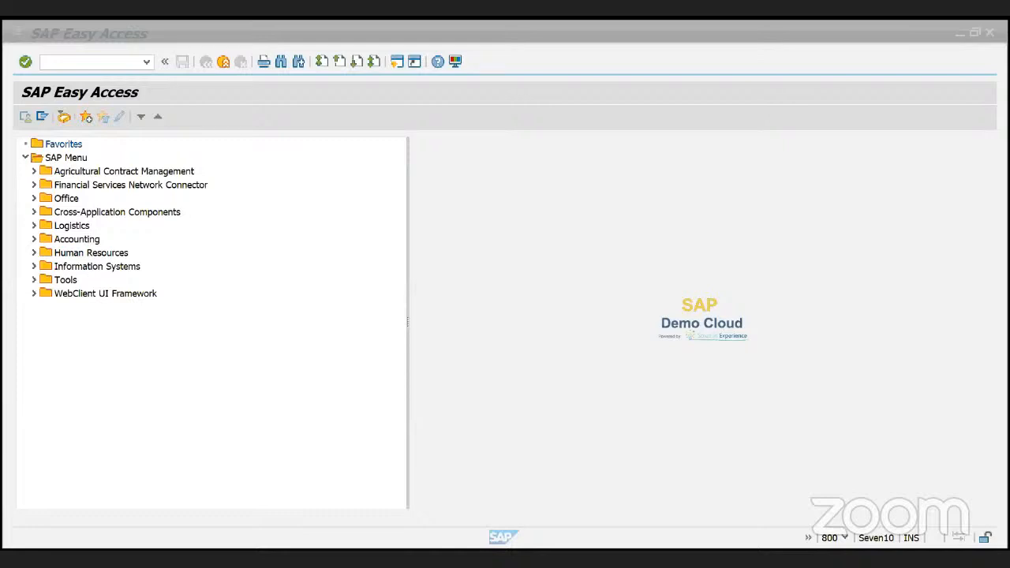
{"action": "left_click", "coordinate": [365, 263]}
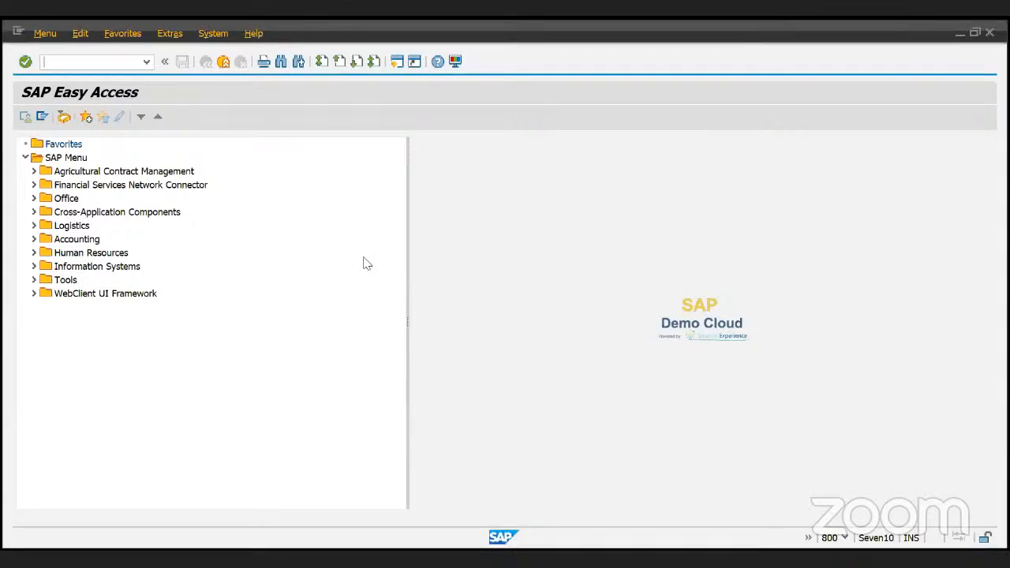
{"action": "type", "text": "bd64"}
{"action": "key", "text": "Return"}
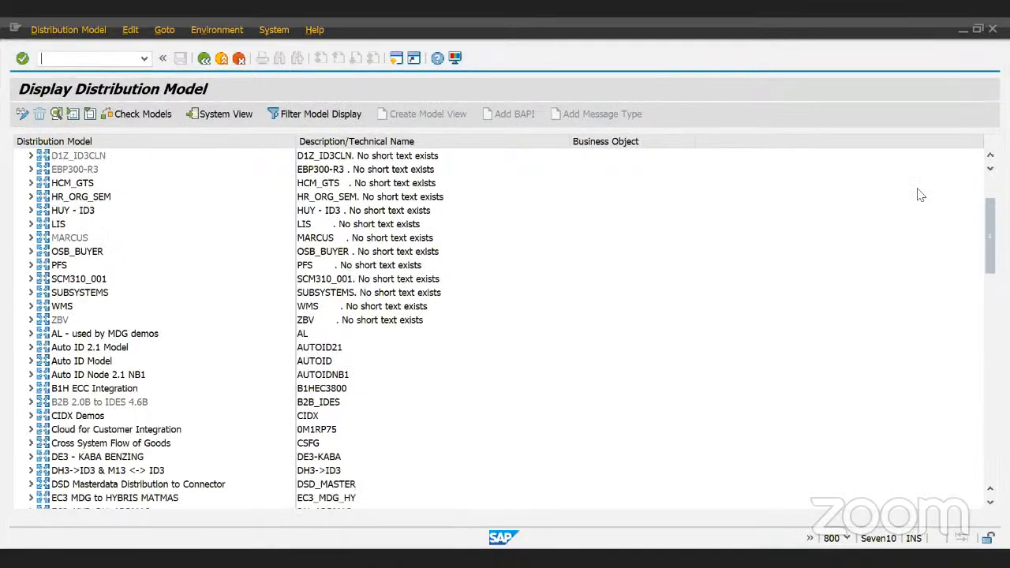
- Expand ZCOD_REPLICTE to its client 800 and 811 systems and ZACOD_REPLICATE_SALES_ORDERZZZ message type
{"action": "scroll", "coordinate": [995, 306], "scroll_direction": "down", "scroll_amount": 1}
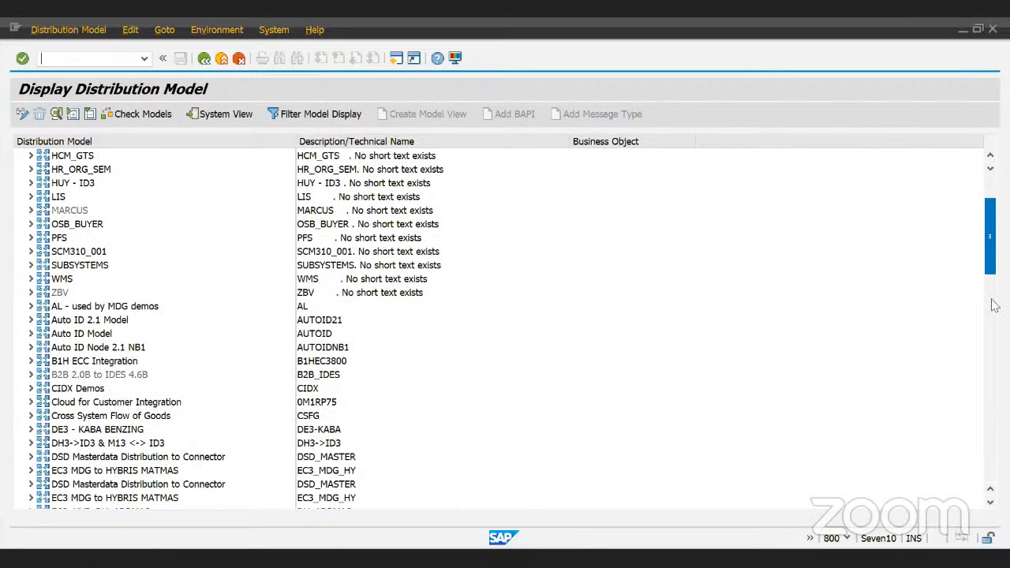
{"action": "scroll", "coordinate": [995, 307], "scroll_direction": "down", "scroll_amount": 10}
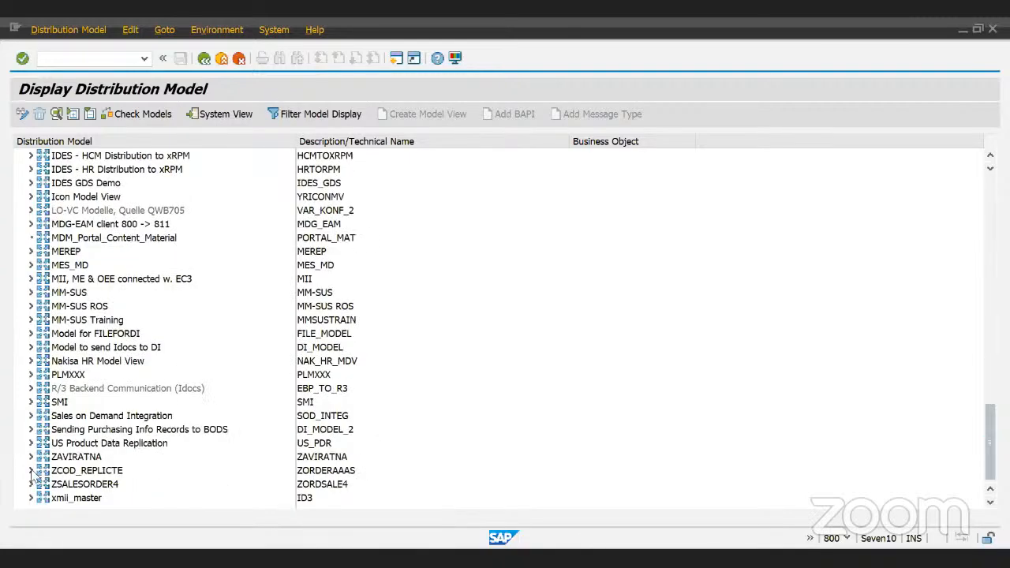
{"action": "left_click", "coordinate": [32, 472]}
{"action": "scroll", "coordinate": [120, 483], "scroll_direction": "down", "scroll_amount": 1}
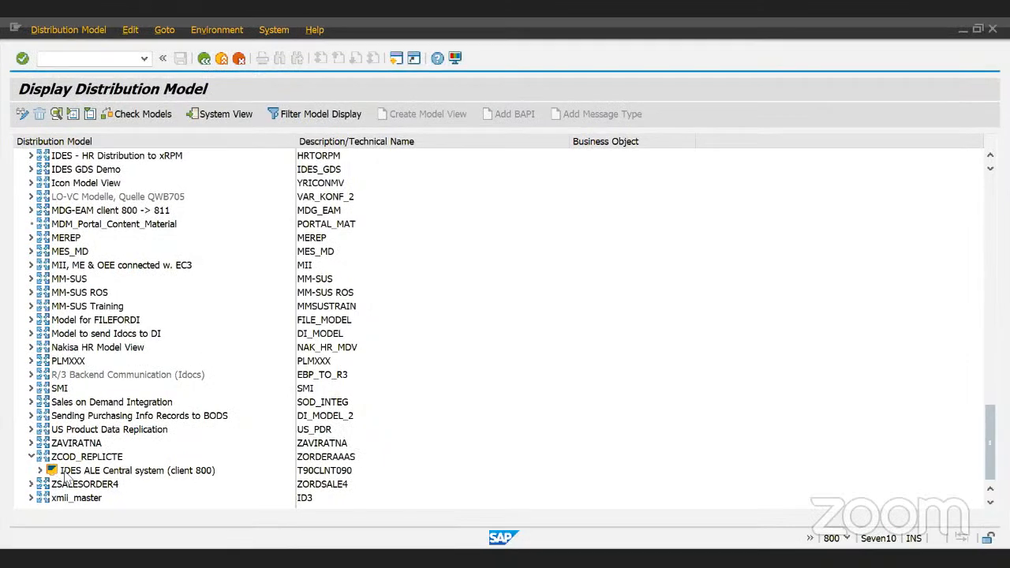
{"action": "left_click", "coordinate": [41, 471]}
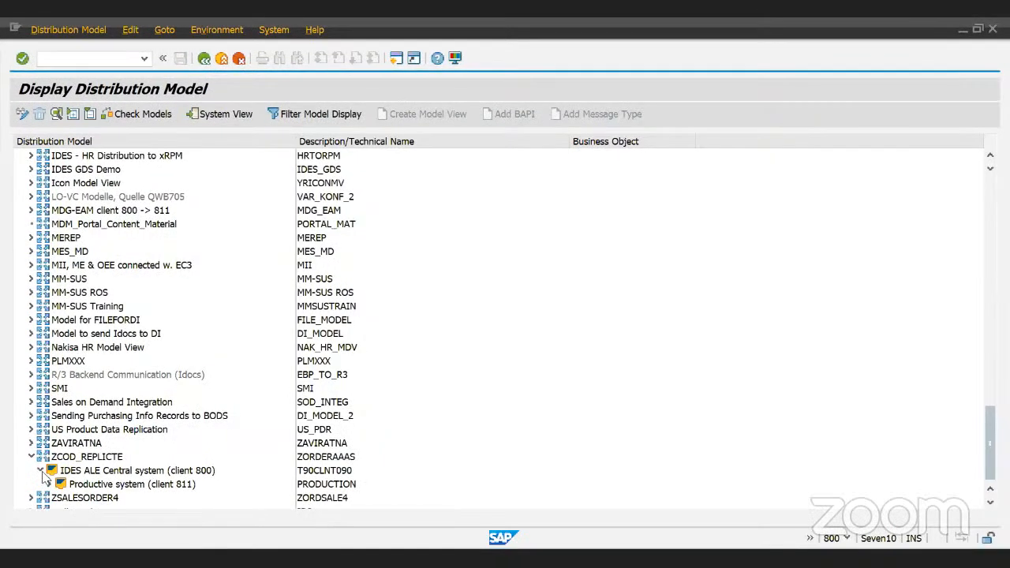
{"action": "left_click", "coordinate": [49, 483]}
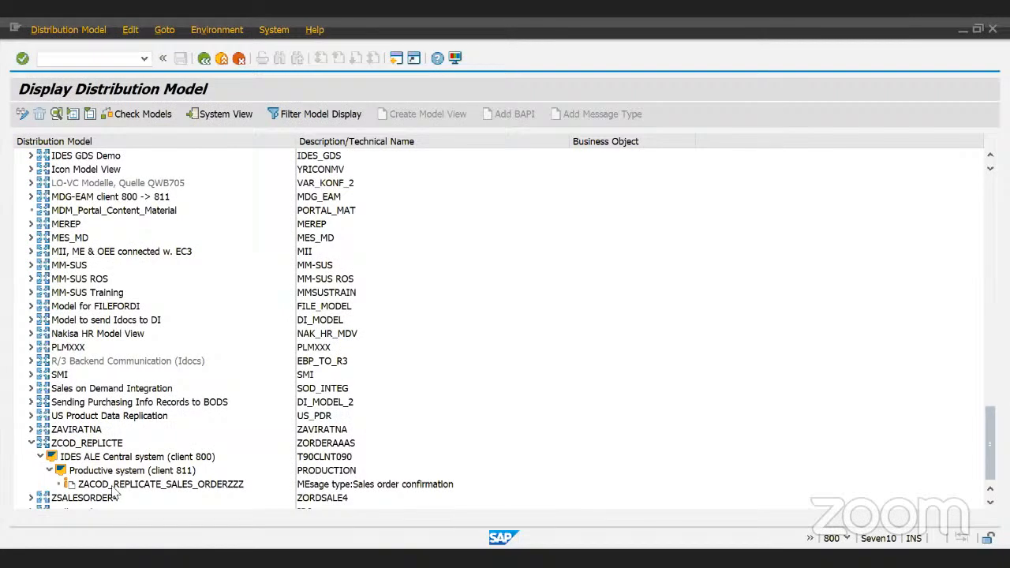
{"action": "left_click", "coordinate": [114, 487]}
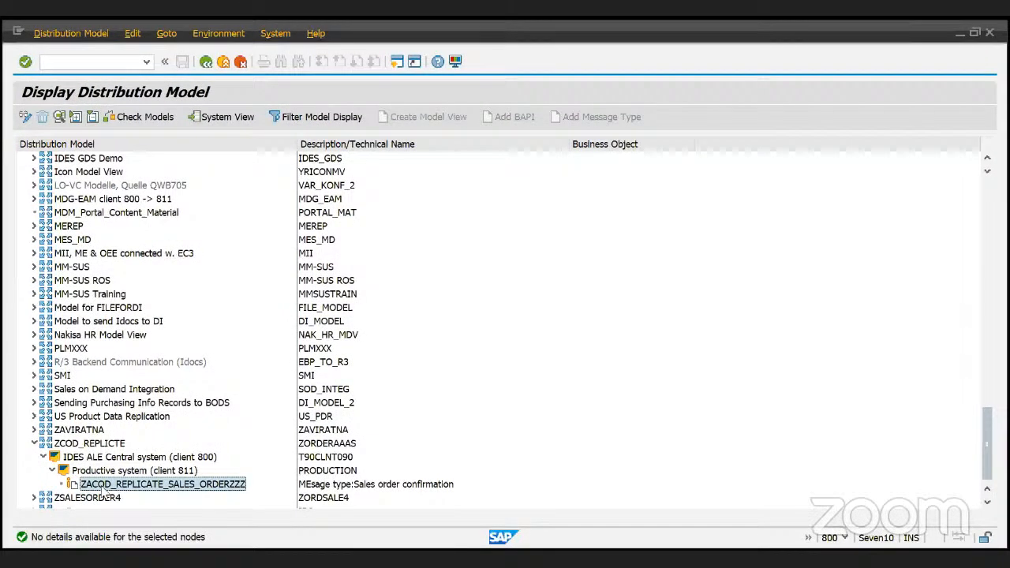
{"action": "scroll", "coordinate": [270, 483], "scroll_direction": "down", "scroll_amount": 1}
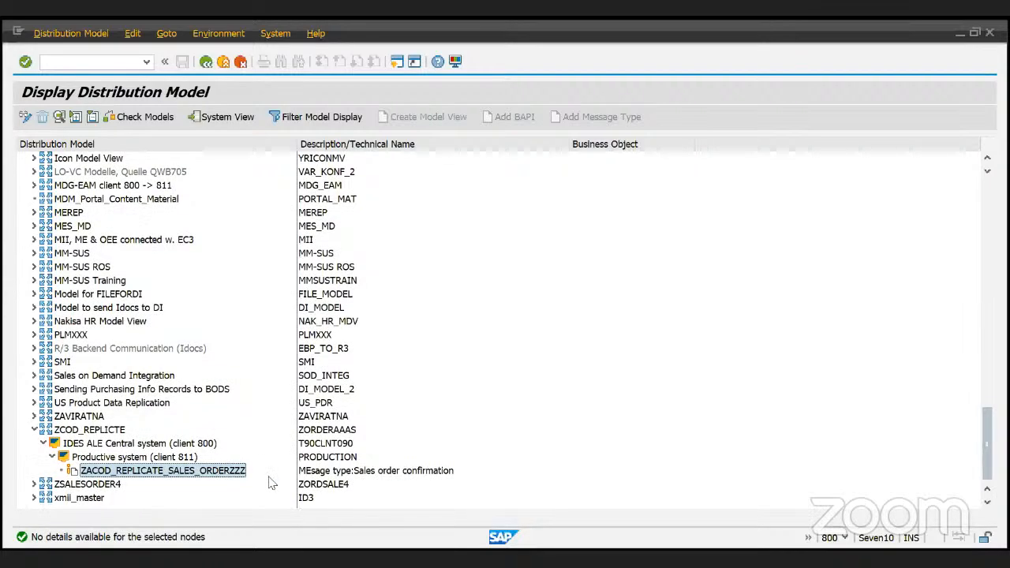
{"action": "left_click", "coordinate": [183, 458]}
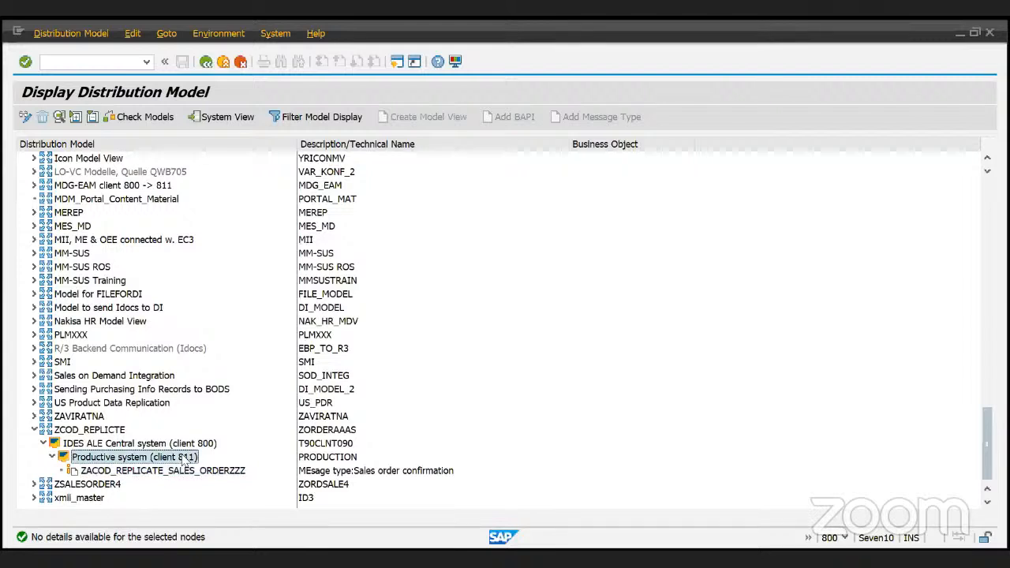
{"action": "double_click", "coordinate": [174, 444]}
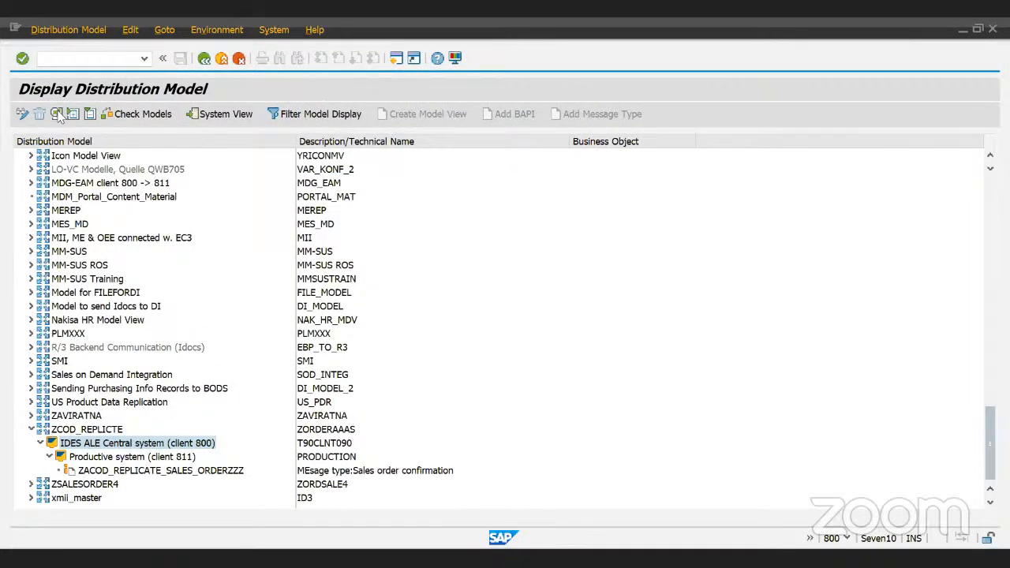
{"action": "double_click", "coordinate": [312, 445]}
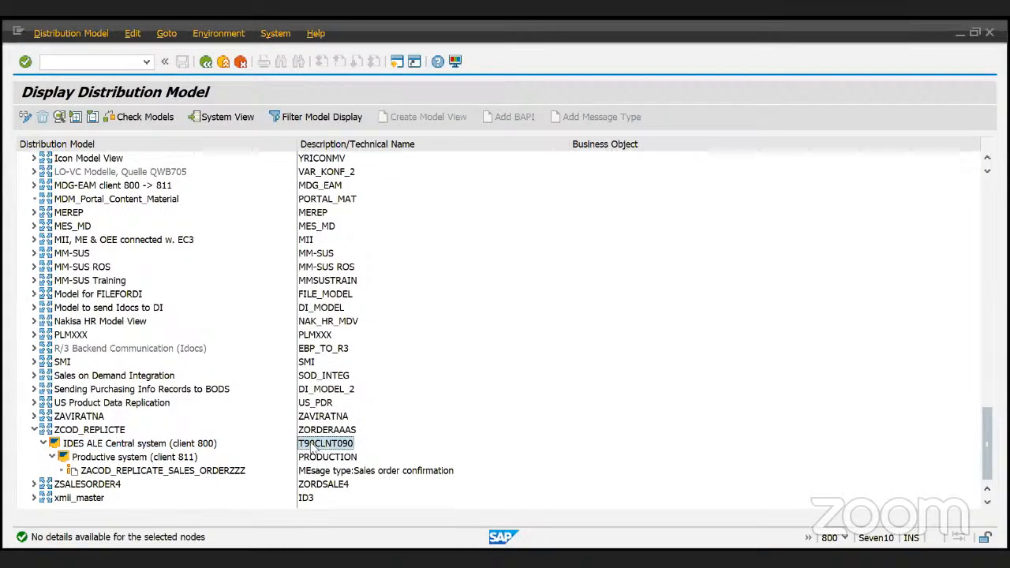
- Review ZCOD_REPLICTE's technical names ZORDERAAAS, T90CLNT090 and PRODUCTION, plus its sales order confirmation message type
{"action": "left_click", "coordinate": [98, 433]}
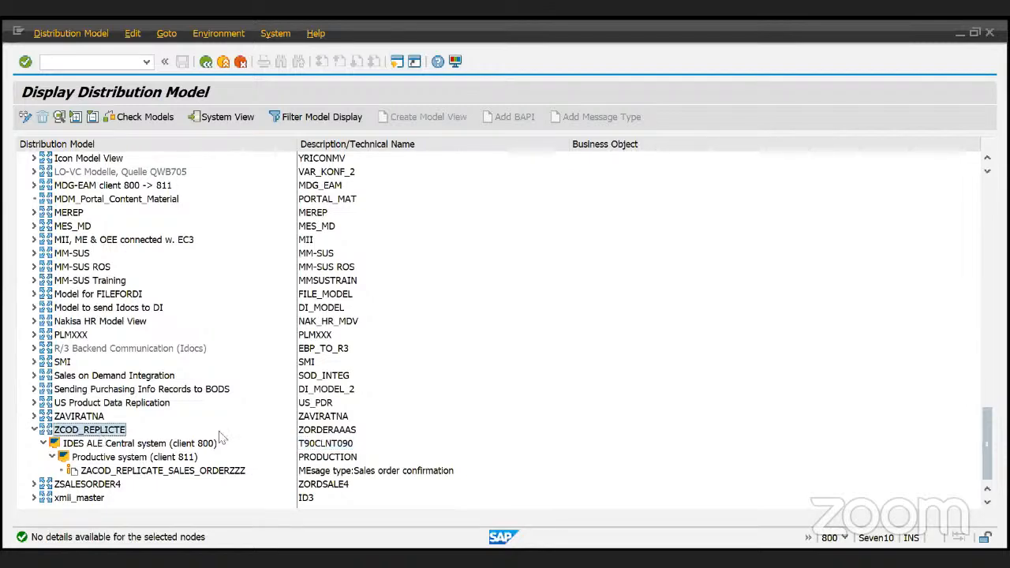
{"action": "left_click", "coordinate": [333, 430]}
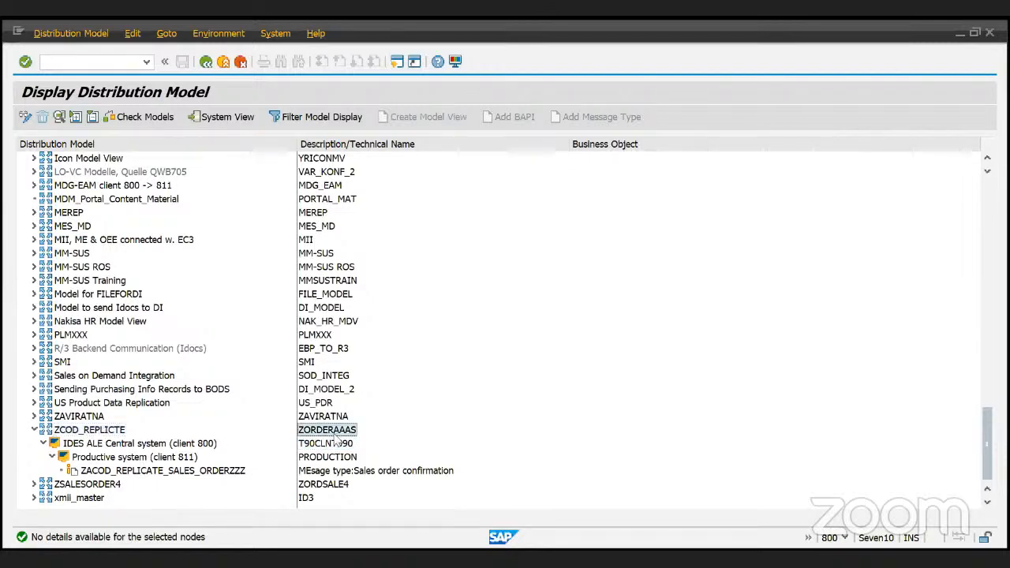
{"action": "left_click", "coordinate": [331, 443]}
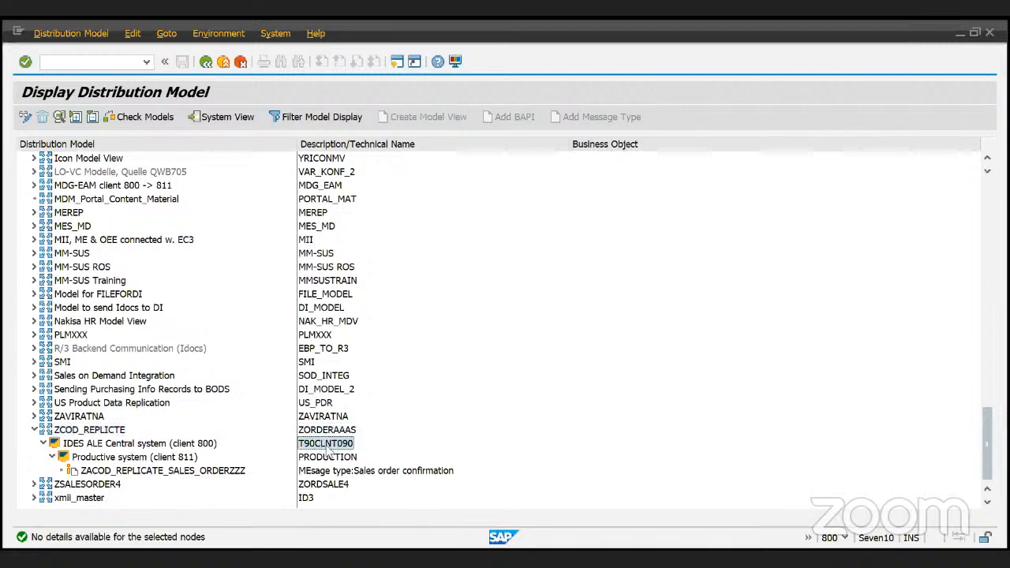
{"action": "left_click", "coordinate": [331, 458]}
{"action": "left_click", "coordinate": [336, 471]}
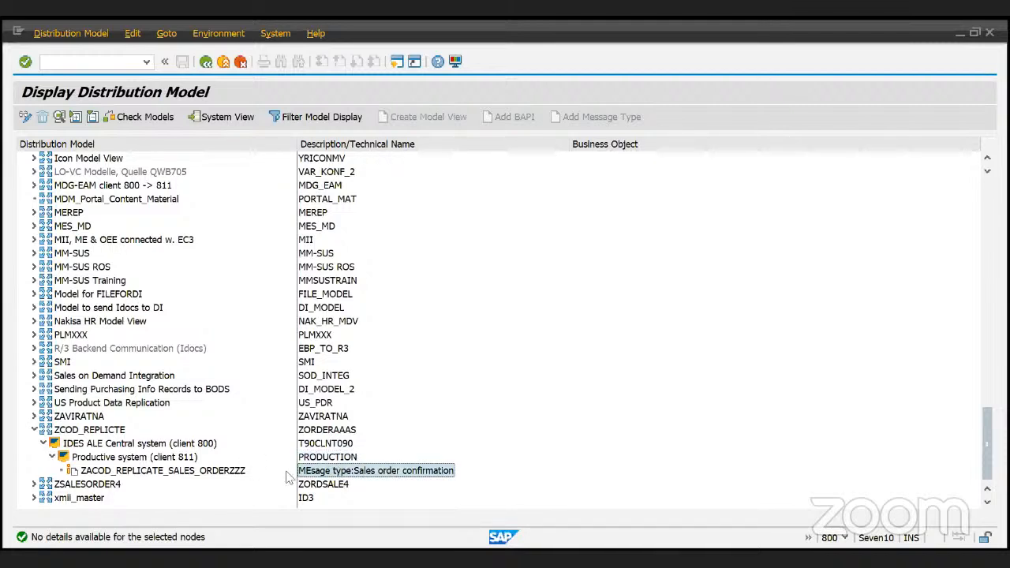
- Expand ZSALESORDER4 through client 811 to show the message types sent to client 800
{"action": "left_click", "coordinate": [34, 484]}
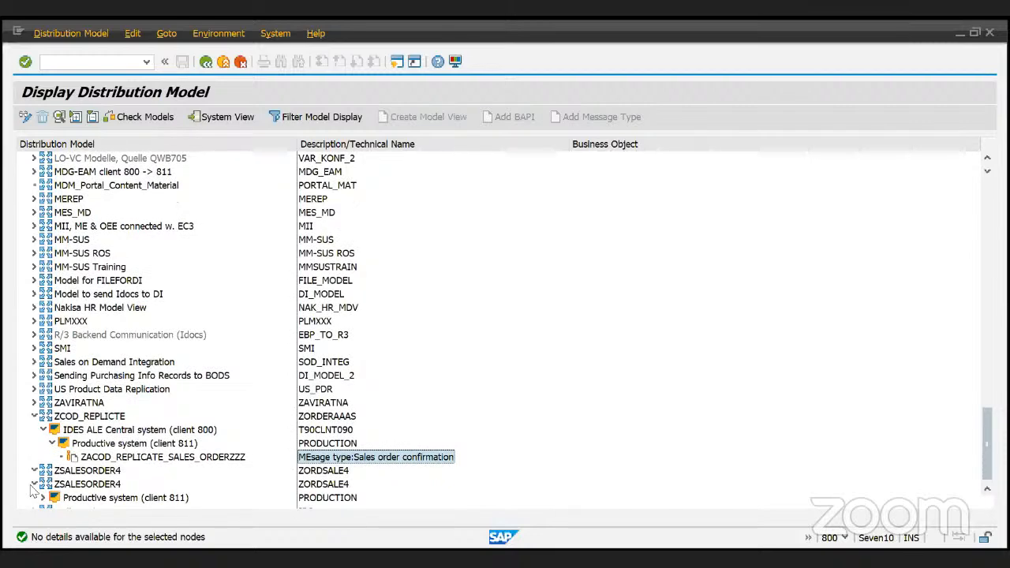
{"action": "left_click", "coordinate": [44, 485]}
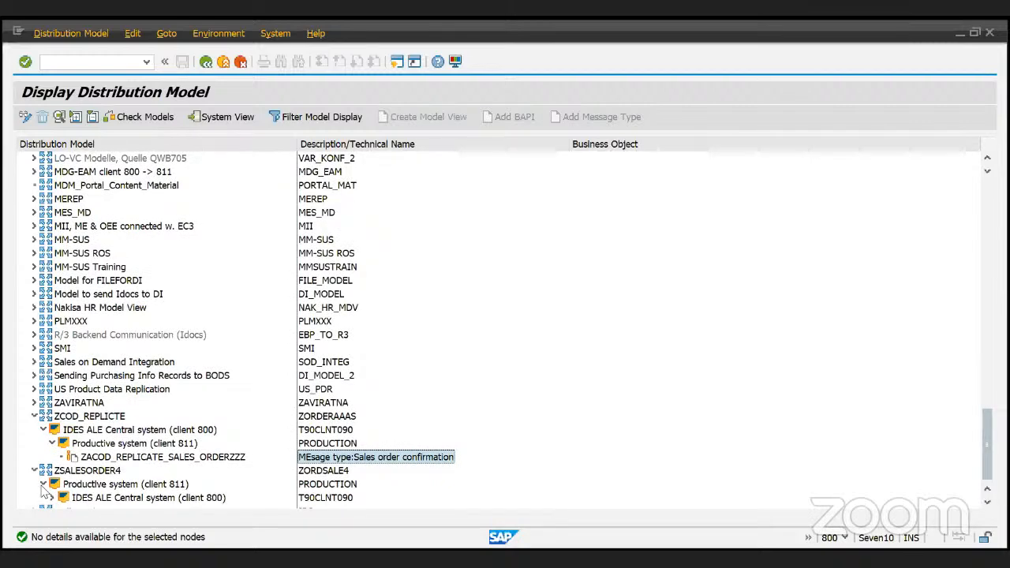
{"action": "left_click", "coordinate": [52, 498]}
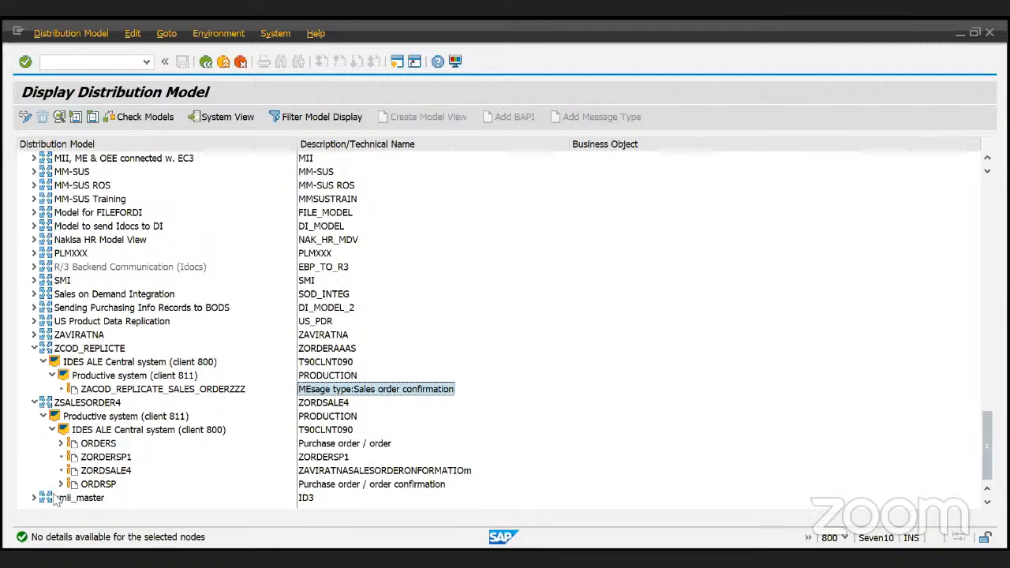
{"action": "left_click", "coordinate": [94, 403]}
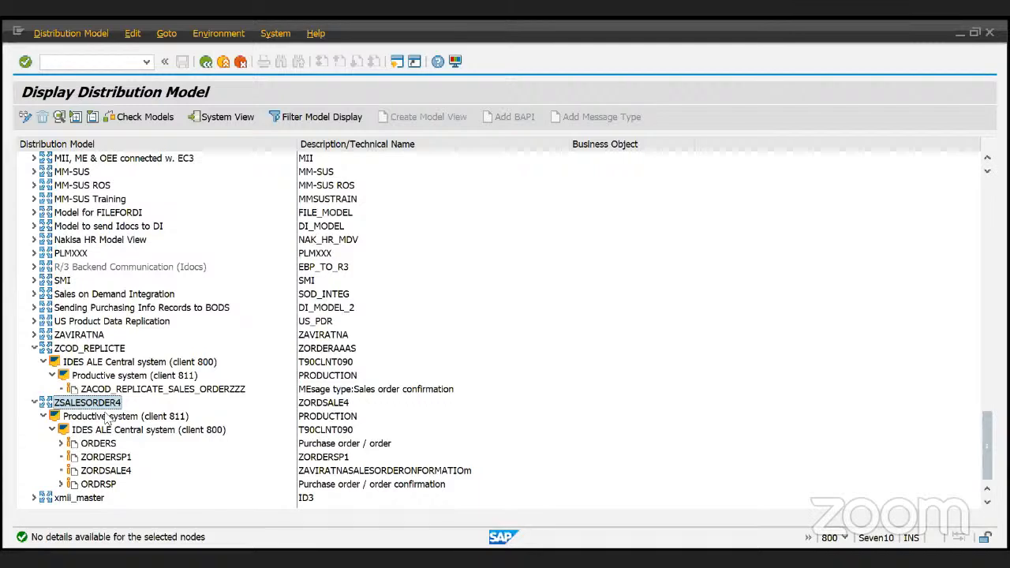
- Open ZSALESORDER4's details: technical name ZORDSALE4, system T90CLNT090, valid 05.06.2023–31.12.9999
{"action": "scroll", "coordinate": [81, 404], "scroll_direction": "up", "scroll_amount": 2}
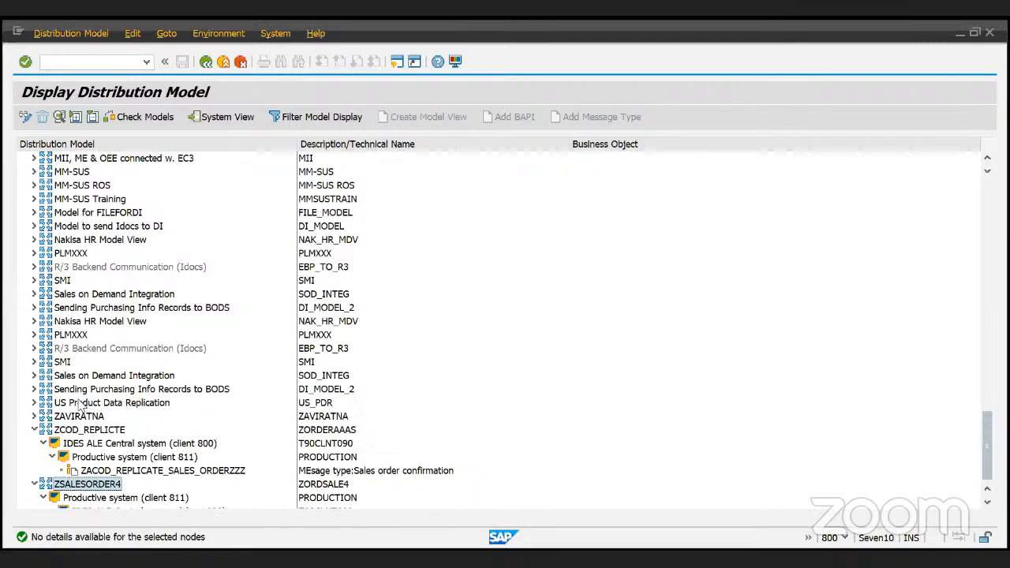
{"action": "left_click", "coordinate": [35, 484]}
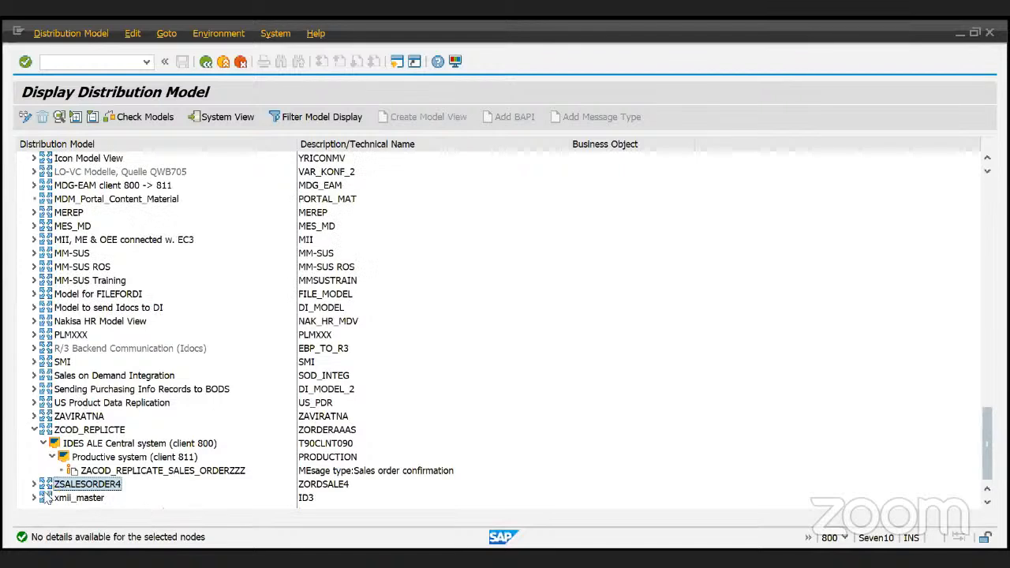
{"action": "left_click", "coordinate": [35, 484]}
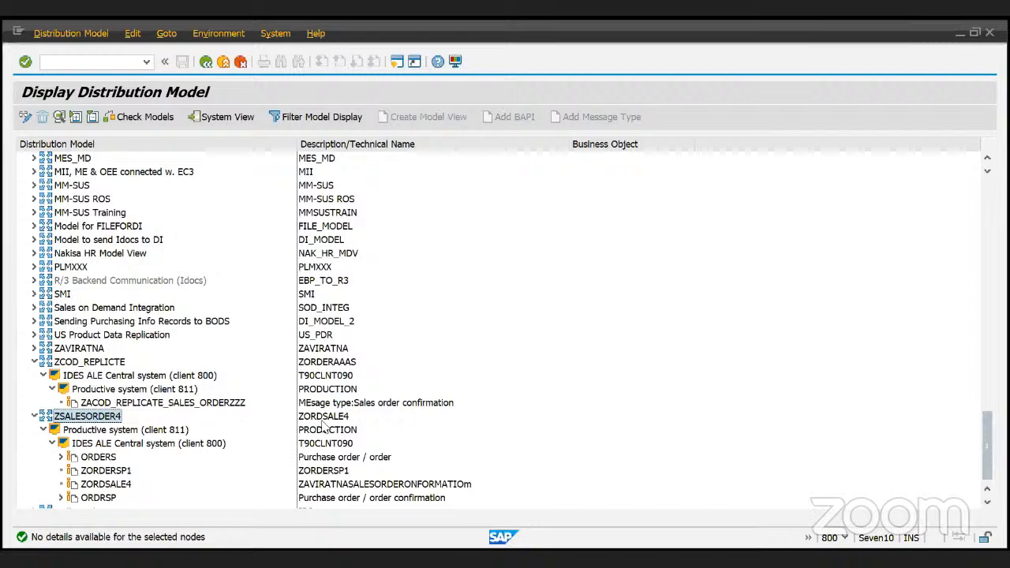
{"action": "double_click", "coordinate": [90, 417]}
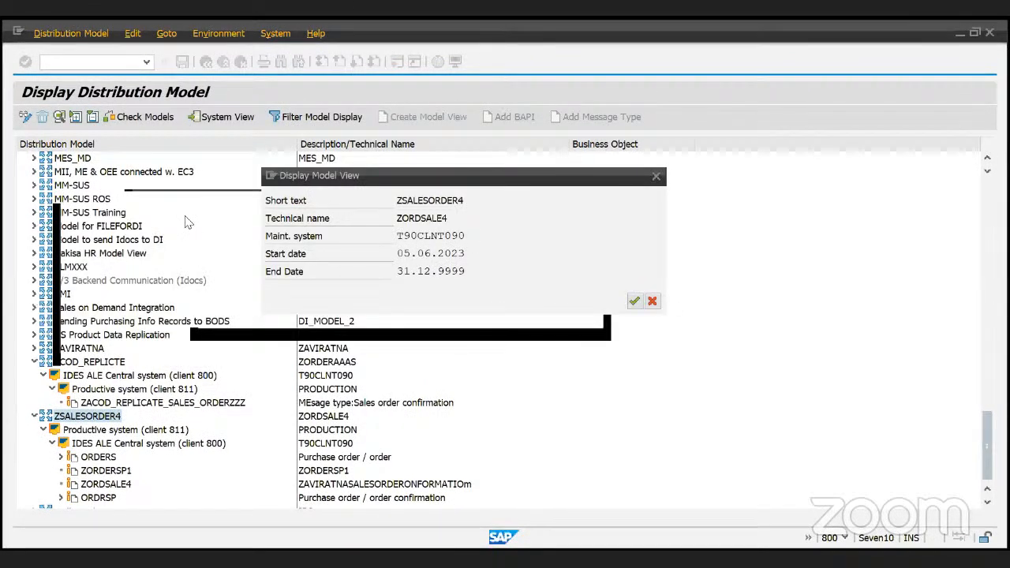
- Highlight ZORDSALE4, T90CLNT090 and the end date, then close the model view details
{"action": "double_click", "coordinate": [402, 216]}
{"action": "double_click", "coordinate": [409, 233]}
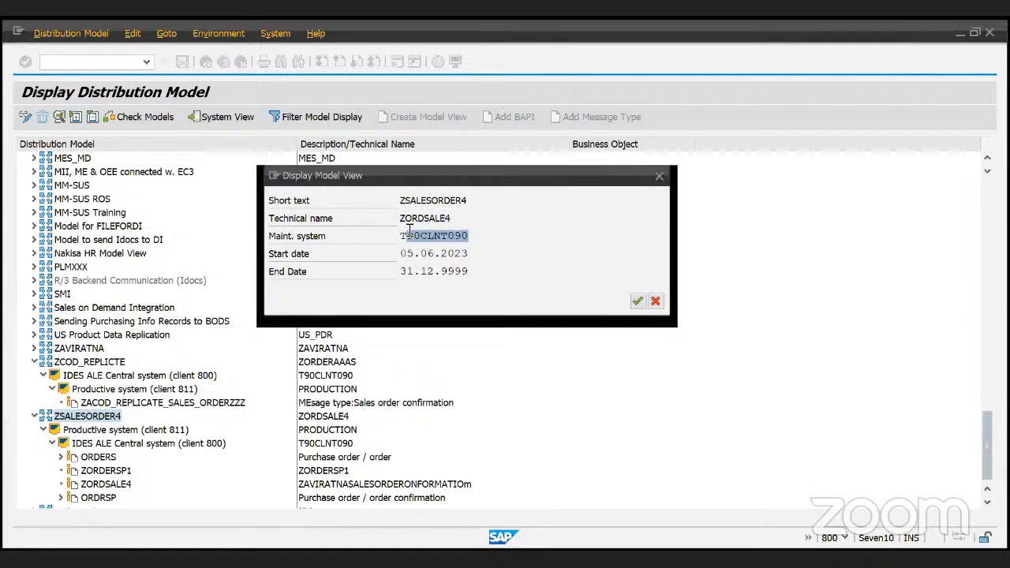
{"action": "left_click_drag", "start_coordinate": [463, 271], "coordinate": [400, 269]}
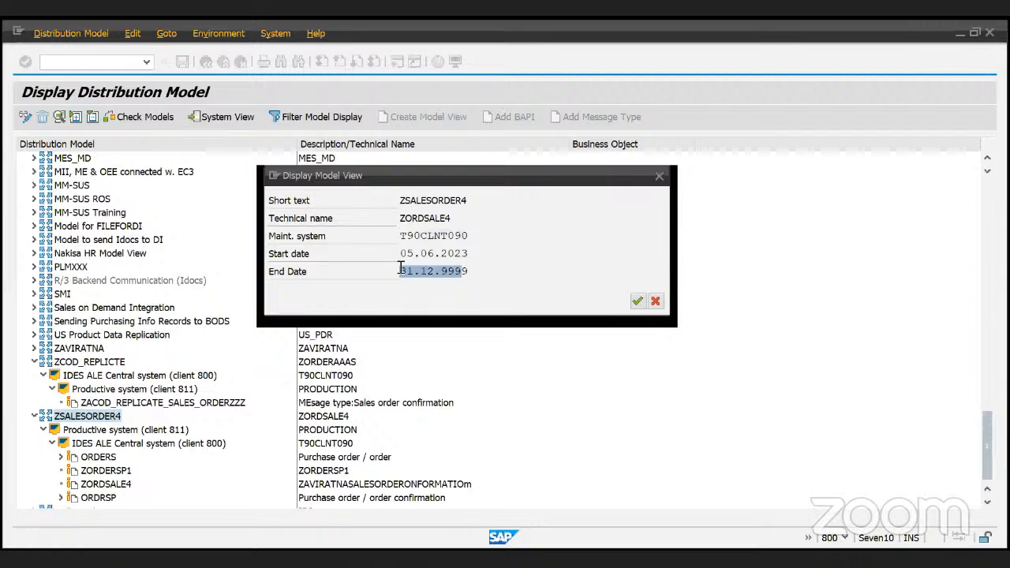
{"action": "left_click", "coordinate": [643, 306]}
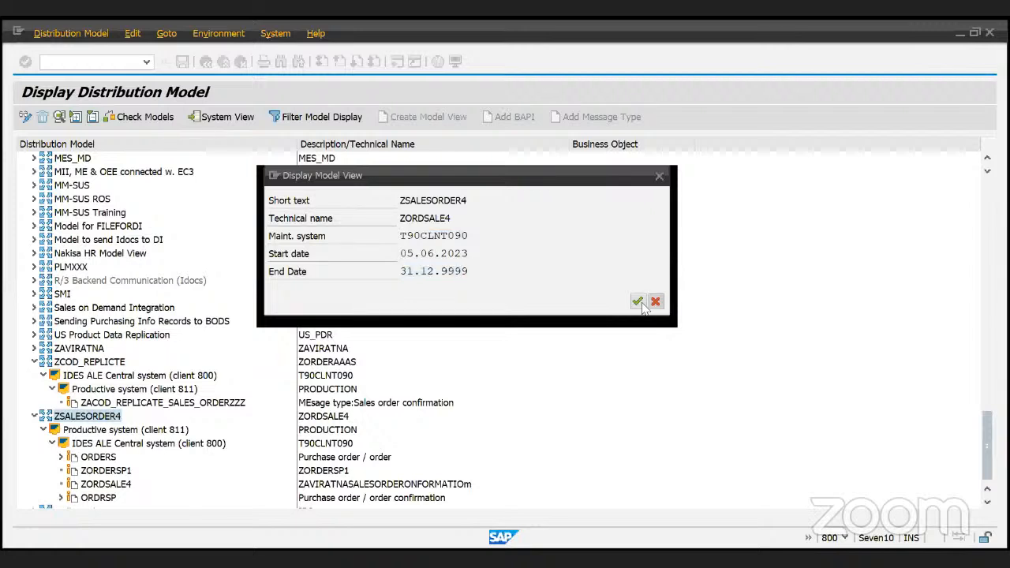
{"action": "left_click", "coordinate": [639, 303]}
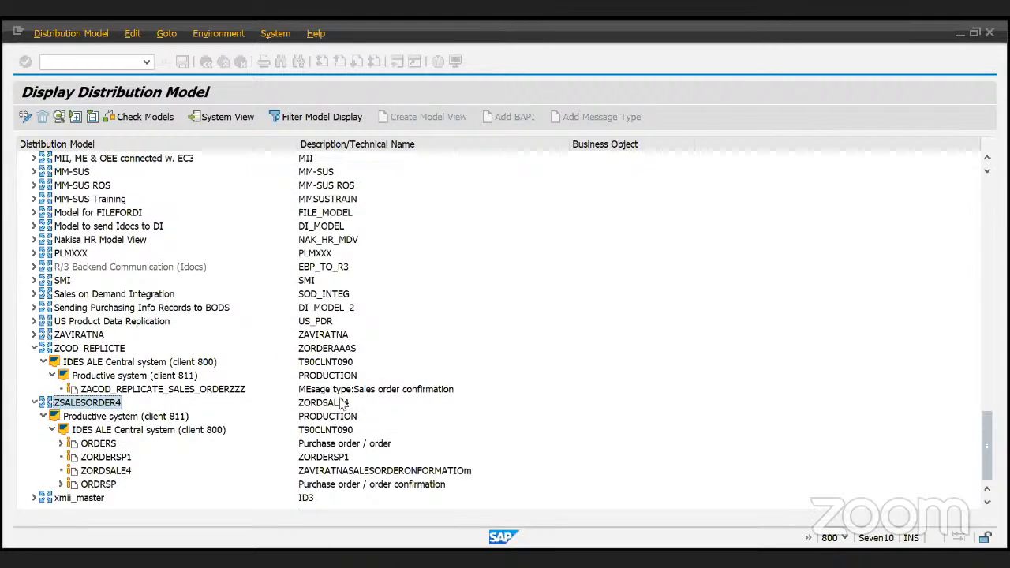
- Review the ORDERS, ZORDERSP1, ZORDSALE4 and ORDRSP message types, then check models with an empty log
{"action": "left_click", "coordinate": [88, 445]}
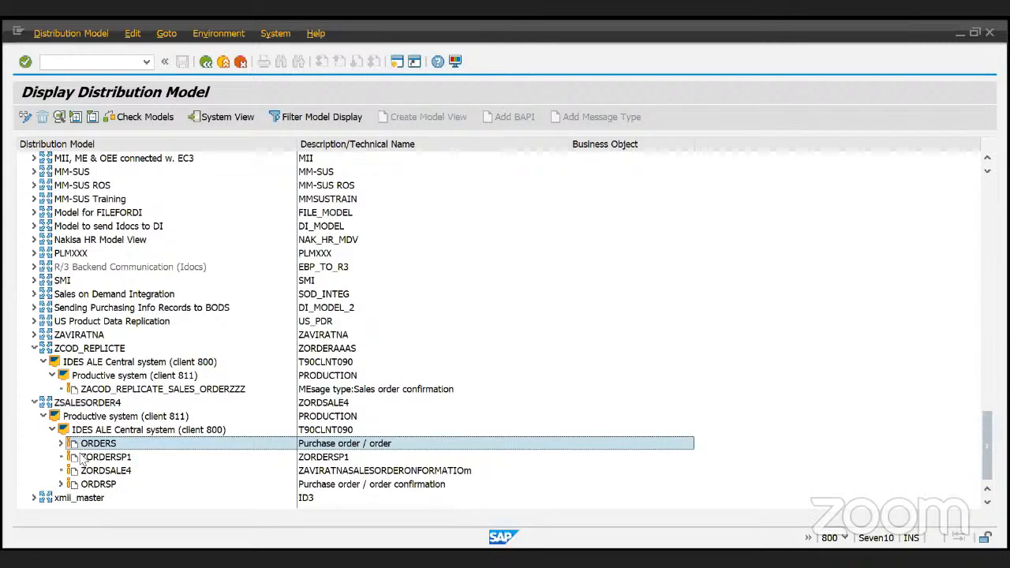
{"action": "left_click", "coordinate": [84, 458]}
{"action": "left_click", "coordinate": [124, 472]}
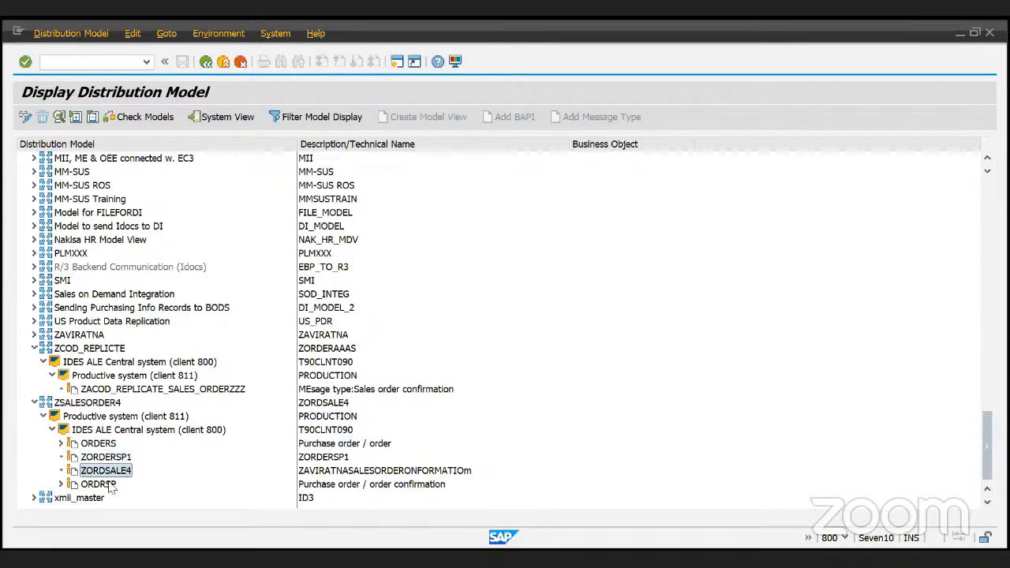
{"action": "left_click", "coordinate": [109, 485]}
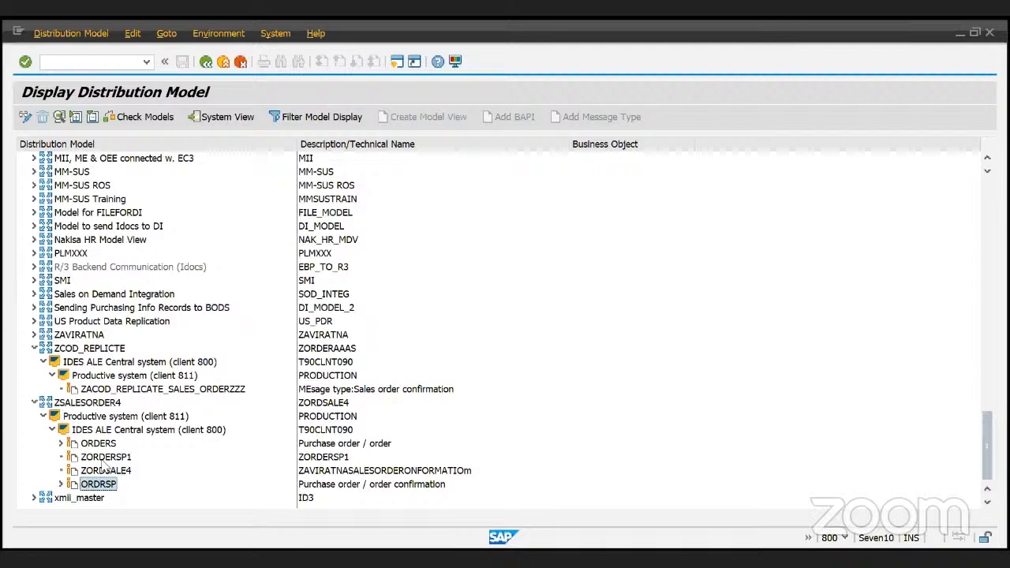
{"action": "left_click", "coordinate": [107, 460]}
{"action": "left_click", "coordinate": [107, 471]}
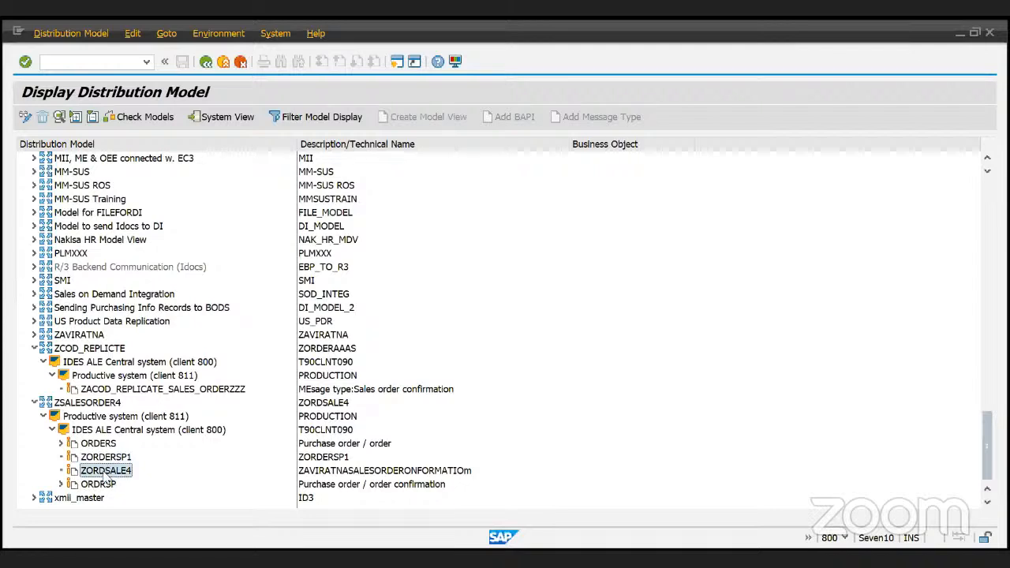
{"action": "left_click", "coordinate": [130, 417]}
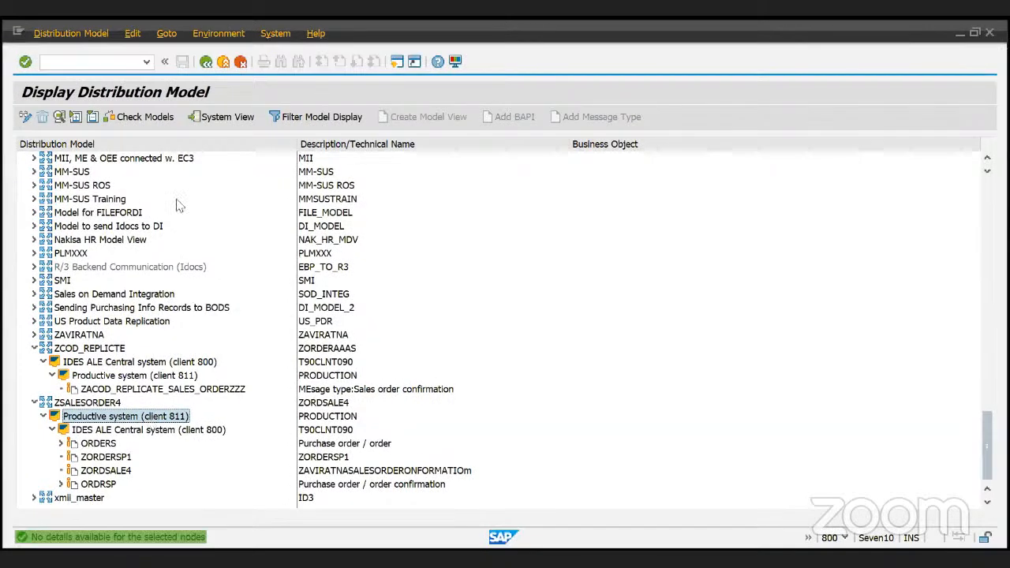
{"action": "left_click", "coordinate": [141, 123]}
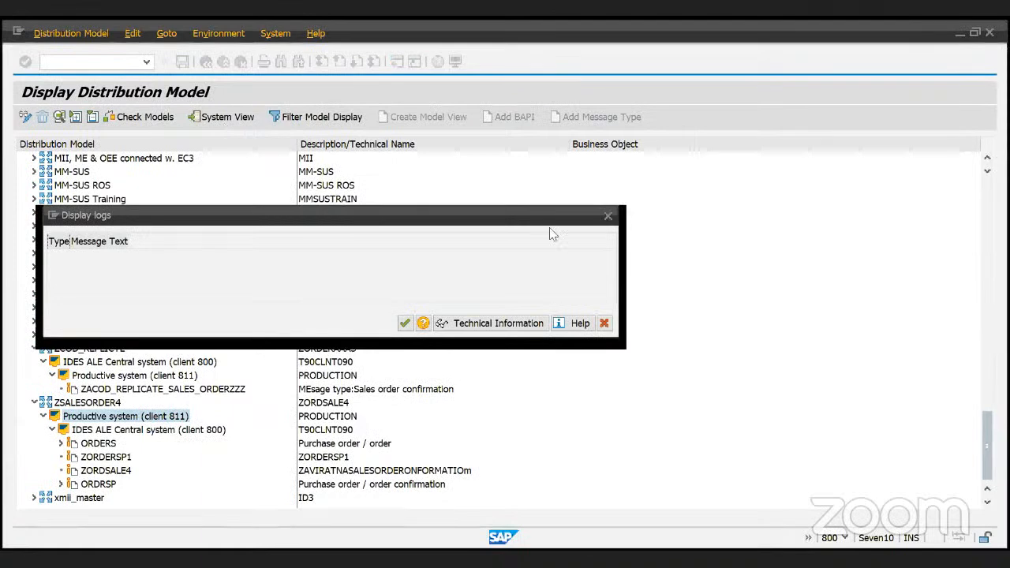
{"action": "left_click", "coordinate": [608, 215]}
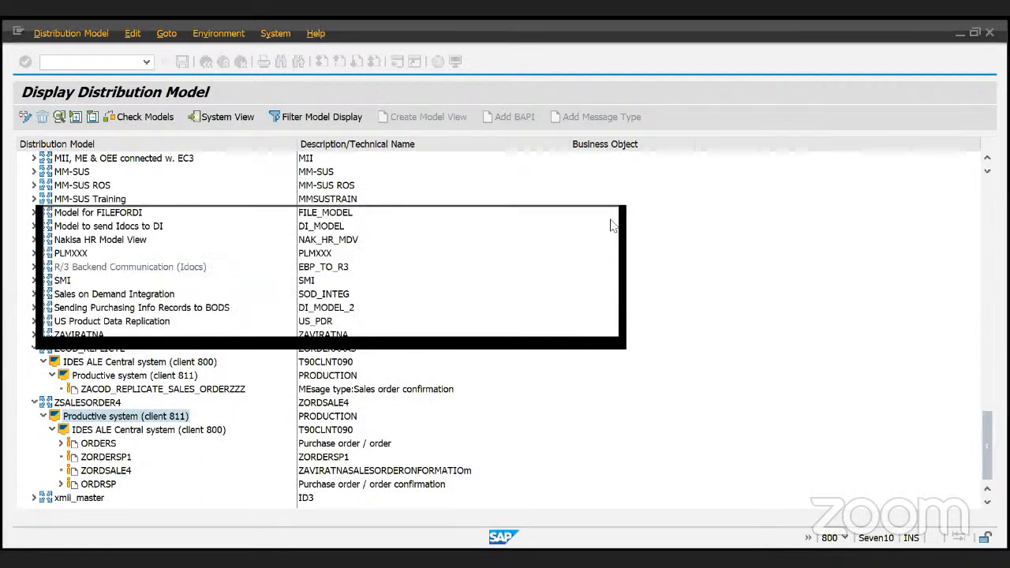
{"action": "left_click", "coordinate": [205, 119]}
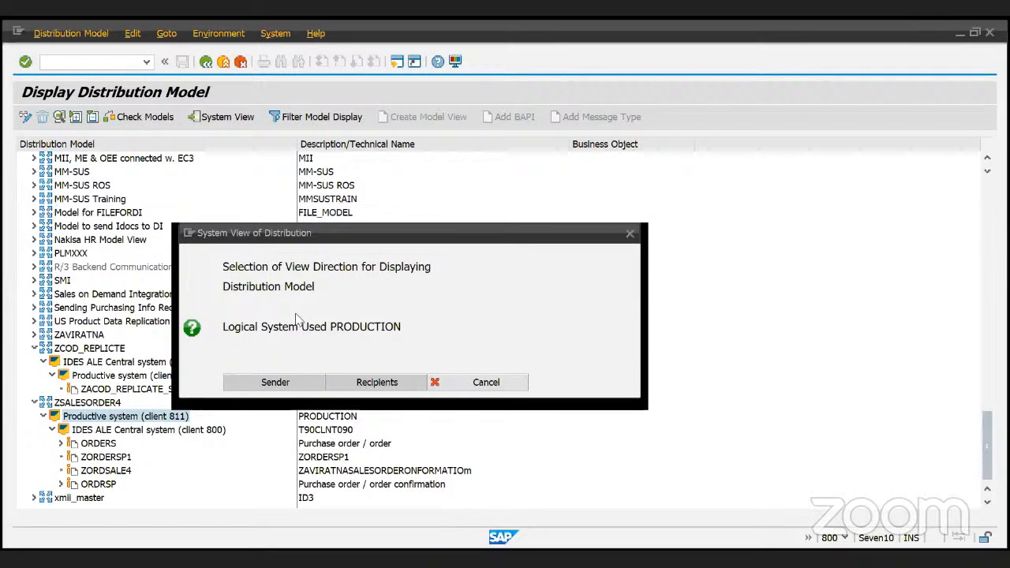
{"action": "left_click", "coordinate": [276, 382]}
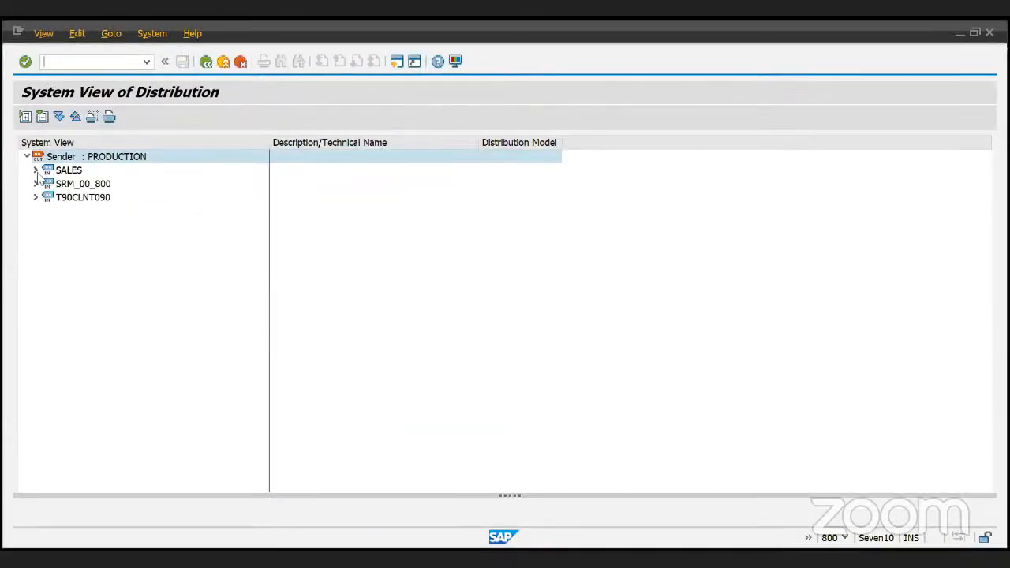
{"action": "left_click", "coordinate": [35, 170]}
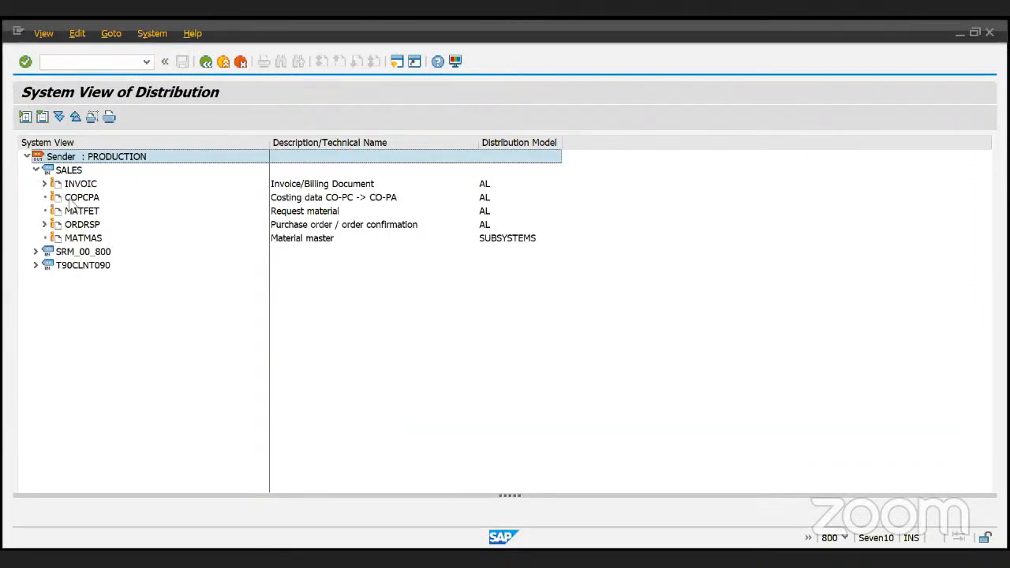
{"action": "left_click", "coordinate": [36, 251]}
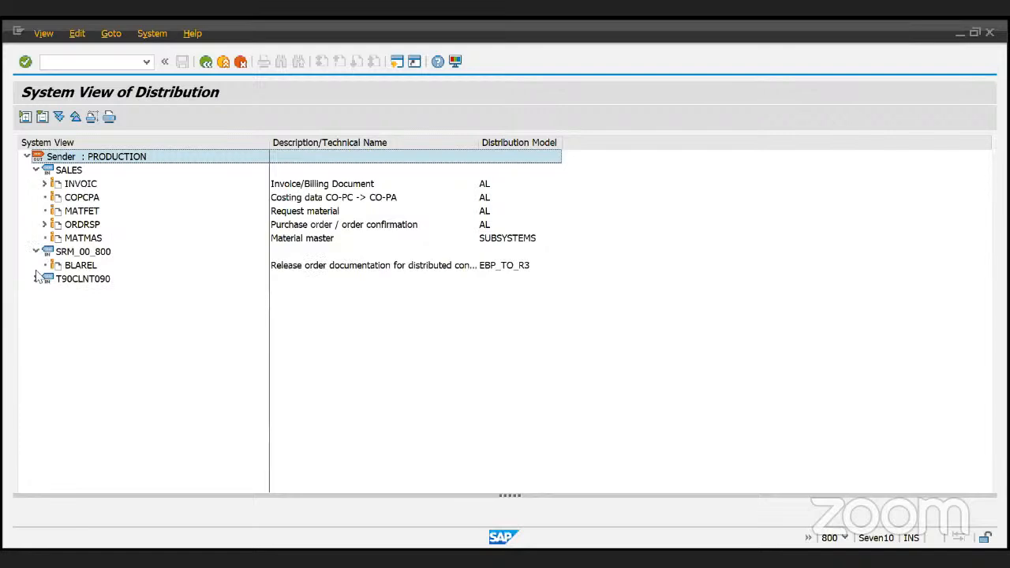
{"action": "left_click", "coordinate": [37, 278]}
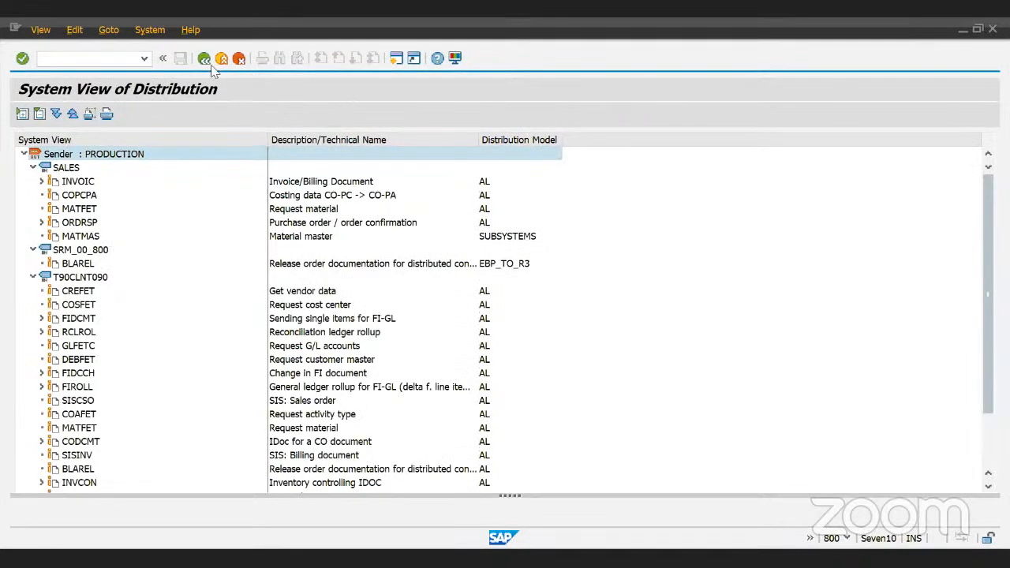
{"action": "left_click", "coordinate": [204, 59]}
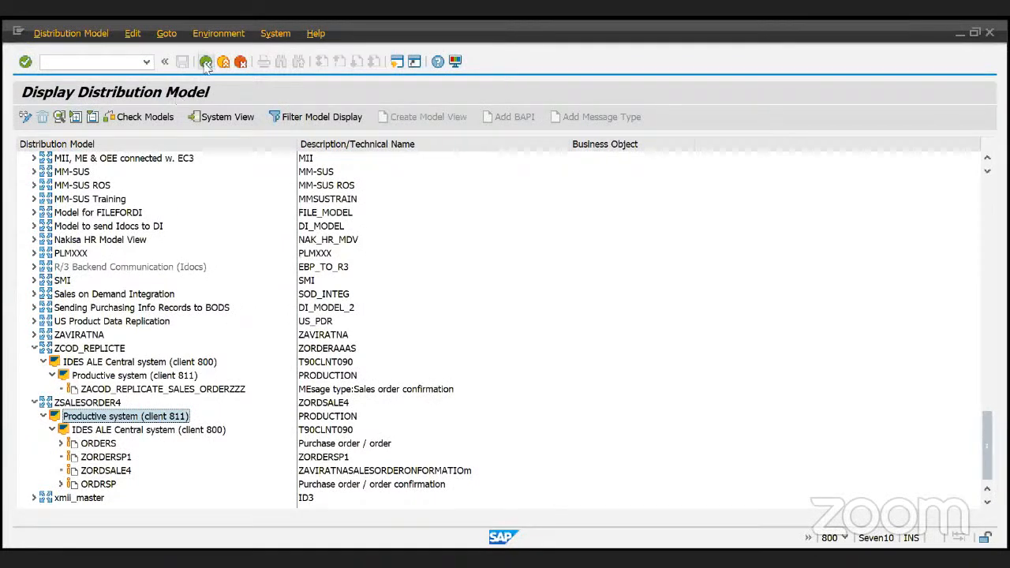
- Switch the distribution model into change mode and scroll through the model views
{"action": "left_click", "coordinate": [26, 117]}
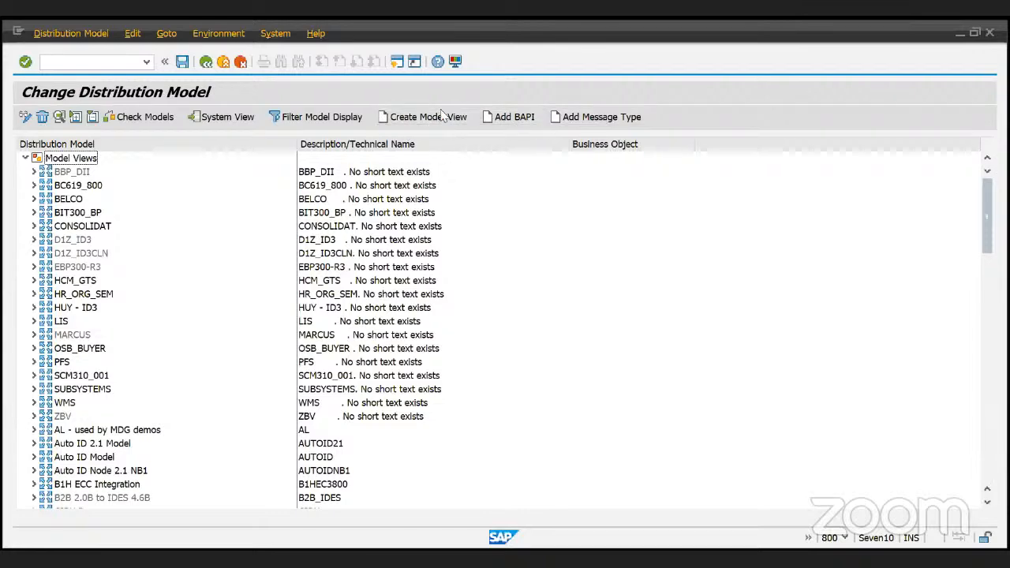
{"action": "scroll", "coordinate": [413, 239], "scroll_direction": "down", "scroll_amount": 2}
{"action": "scroll", "coordinate": [413, 239], "scroll_direction": "down", "scroll_amount": 1}
{"action": "scroll", "coordinate": [413, 239], "scroll_direction": "up", "scroll_amount": 3}
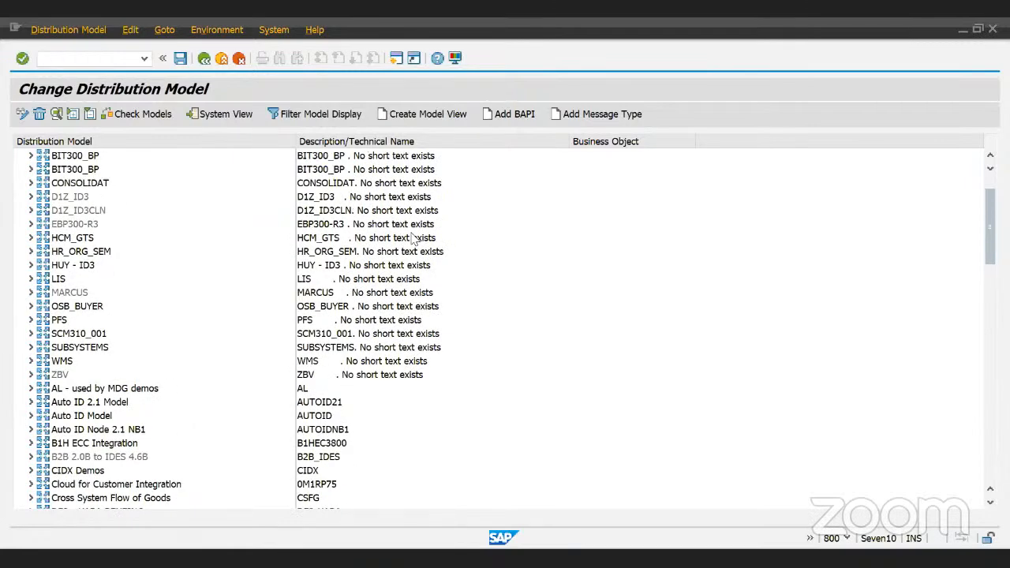
{"action": "scroll", "coordinate": [412, 239], "scroll_direction": "up", "scroll_amount": 1}
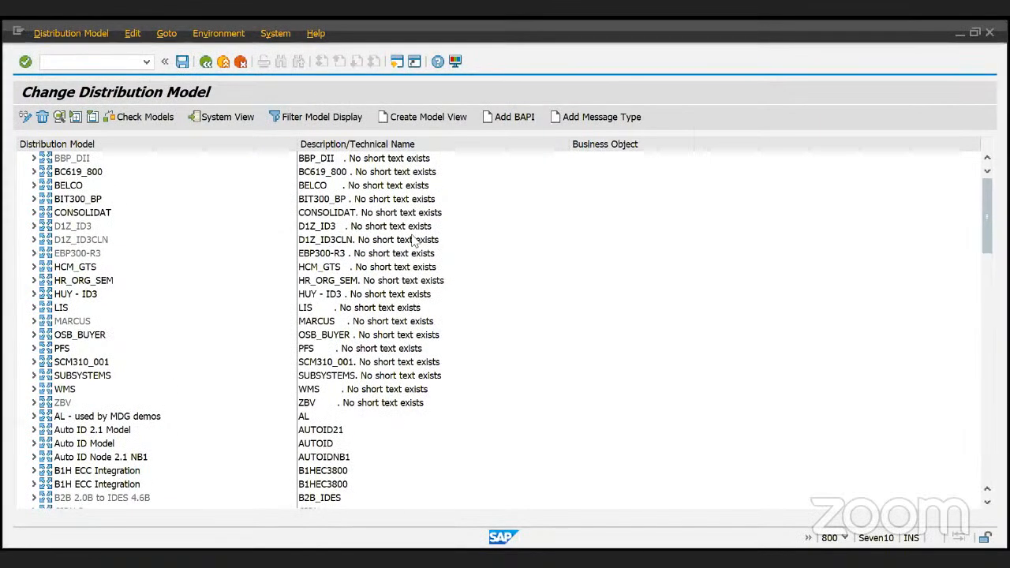
{"action": "scroll", "coordinate": [413, 239], "scroll_direction": "down", "scroll_amount": 2}
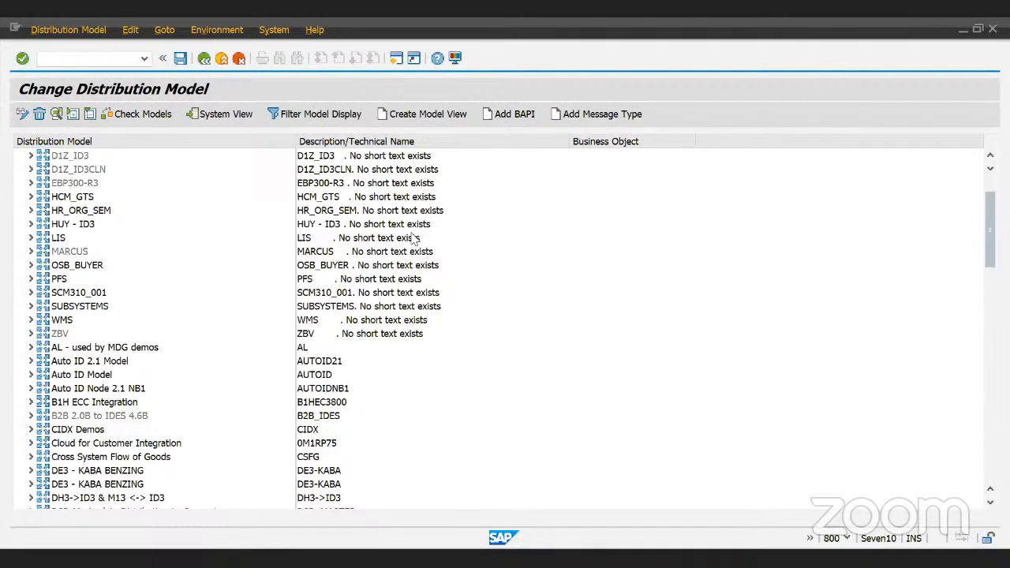
{"action": "scroll", "coordinate": [413, 239], "scroll_direction": "down", "scroll_amount": 4}
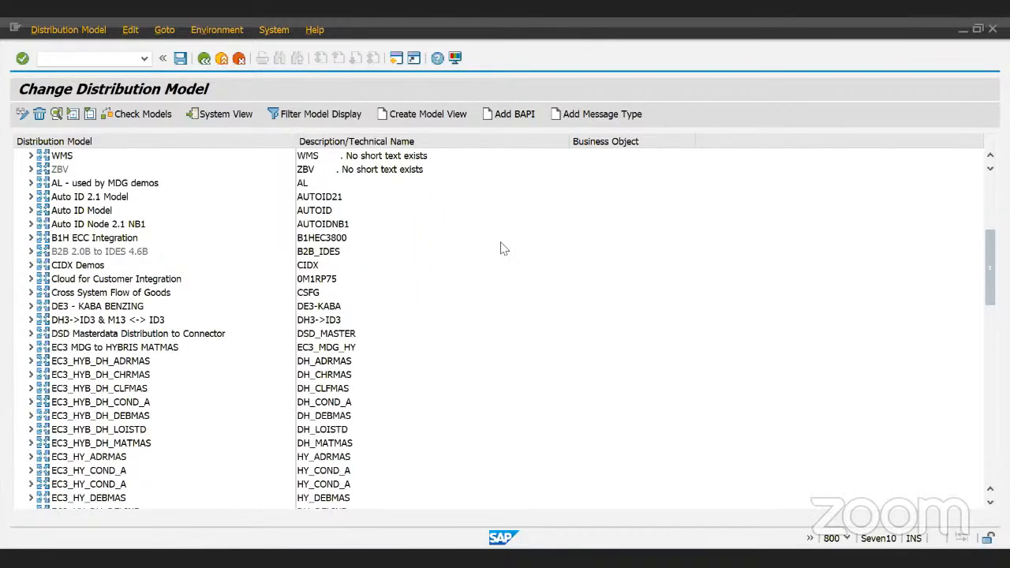
{"action": "scroll", "coordinate": [363, 337], "scroll_direction": "down", "scroll_amount": 3}
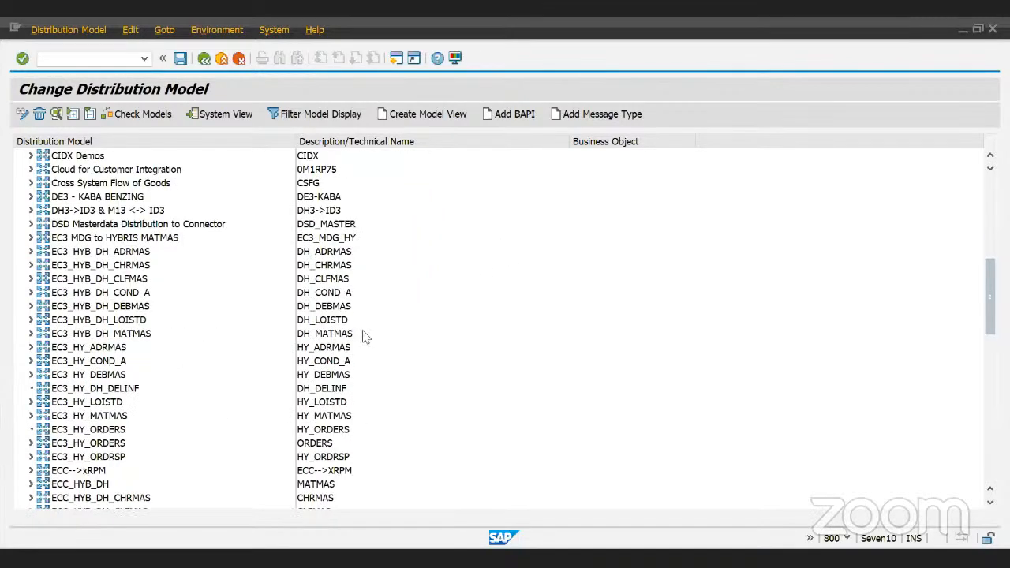
- Create model view 'Model view for Demo Material' with technical name ZMOD_ABAPX
{"action": "left_click", "coordinate": [400, 119]}
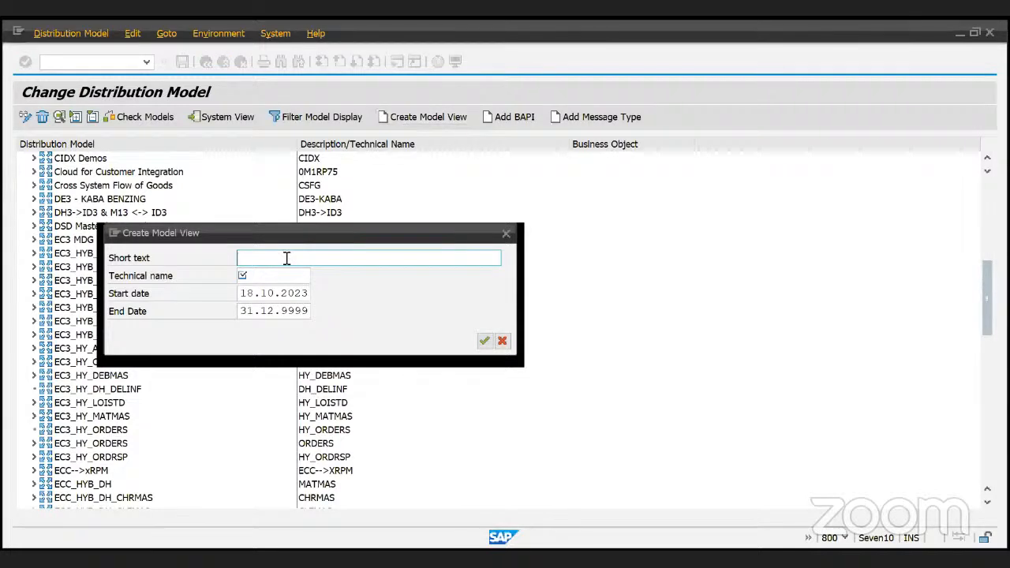
{"action": "type", "text": "Model view for D"}
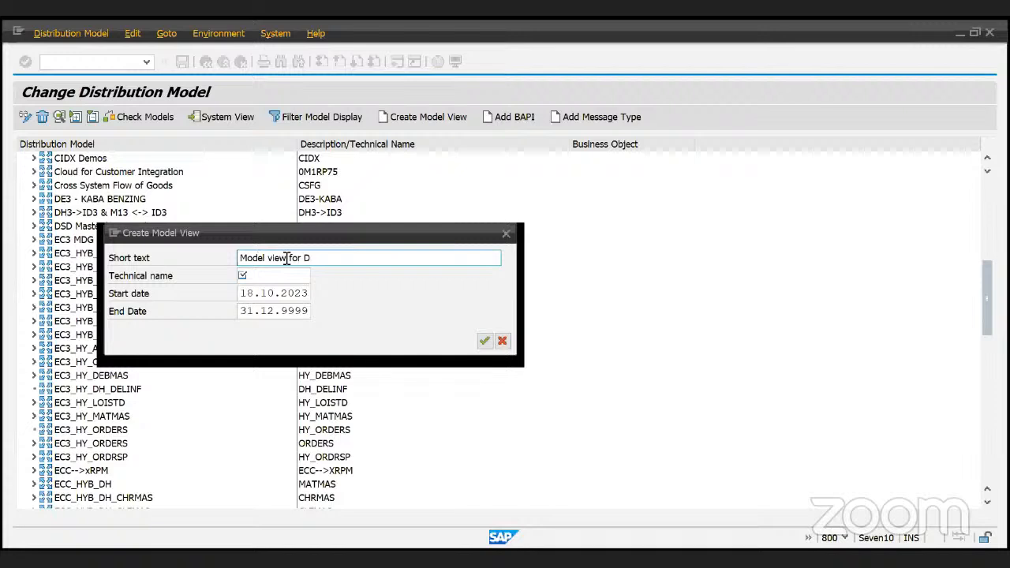
{"action": "type", "text": "emo Material"}
{"action": "left_click", "coordinate": [278, 277]}
{"action": "type", "text": "Z"}
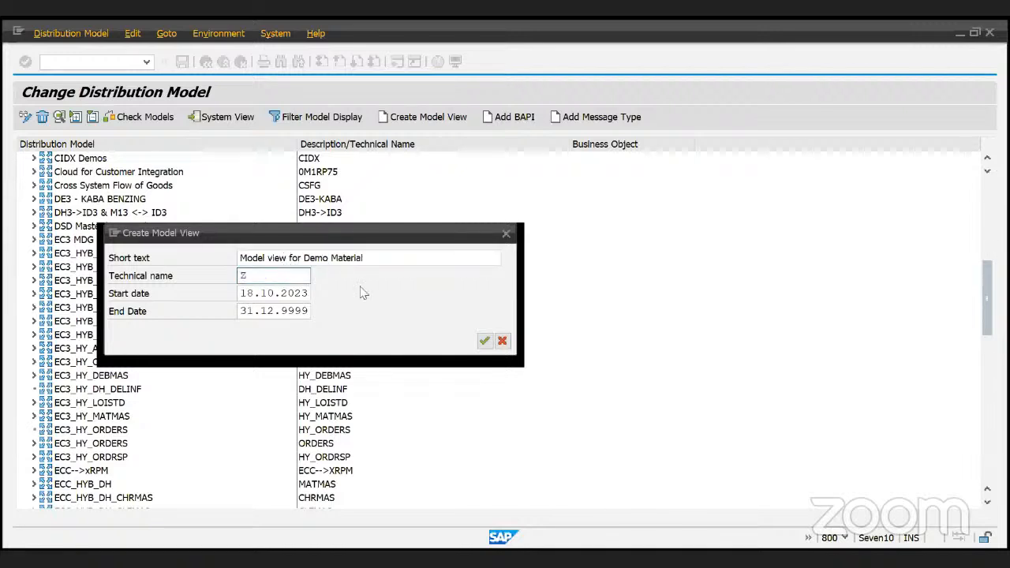
{"action": "type", "text": "MOD_ABAPX"}
{"action": "left_click", "coordinate": [489, 342]}
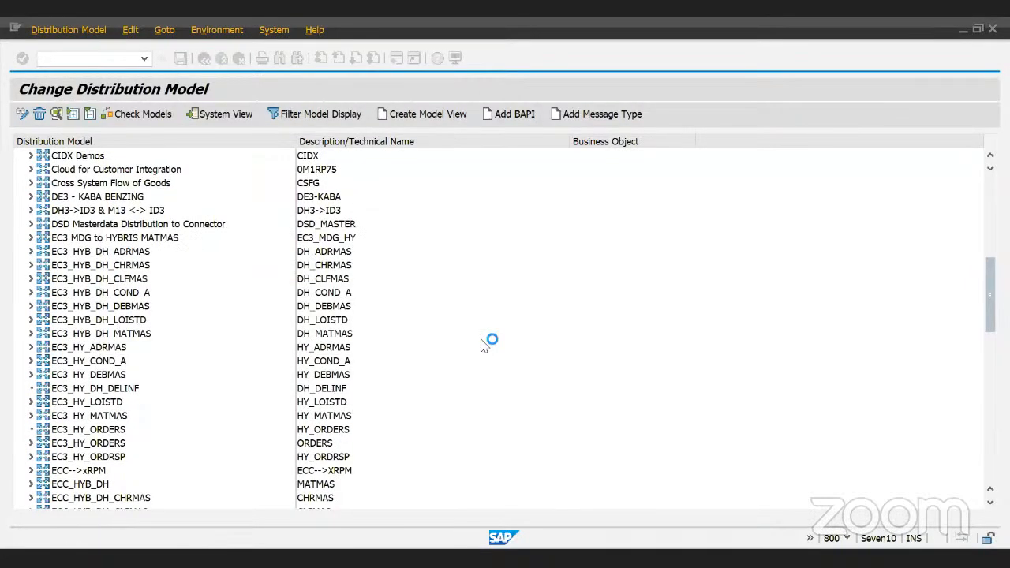
- Scroll through the model view list and save the changed distribution model
{"action": "scroll", "coordinate": [202, 433], "scroll_direction": "down", "scroll_amount": 1}
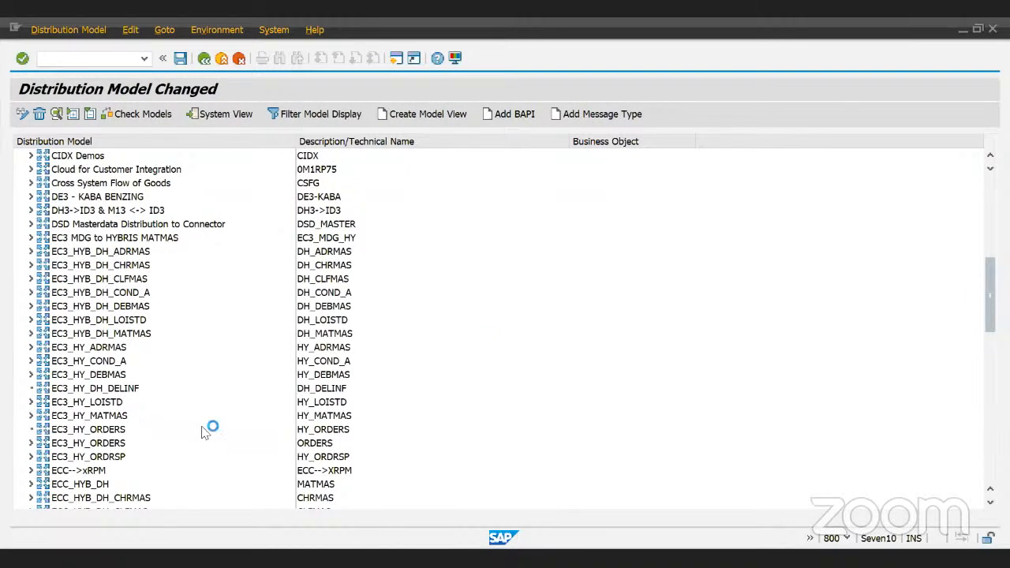
{"action": "scroll", "coordinate": [204, 430], "scroll_direction": "down", "scroll_amount": 2}
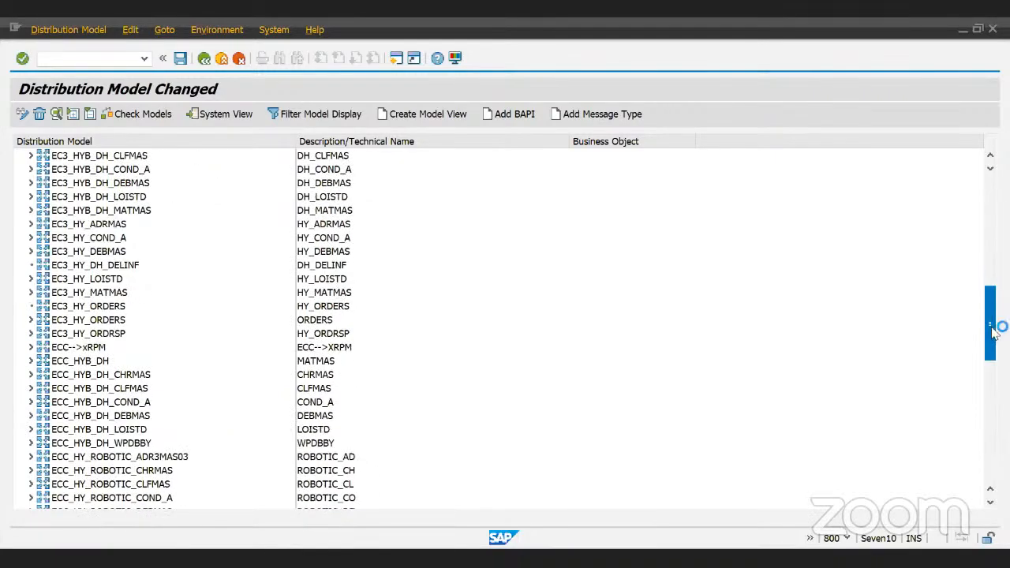
{"action": "left_click_drag", "start_coordinate": [995, 331], "coordinate": [997, 472]}
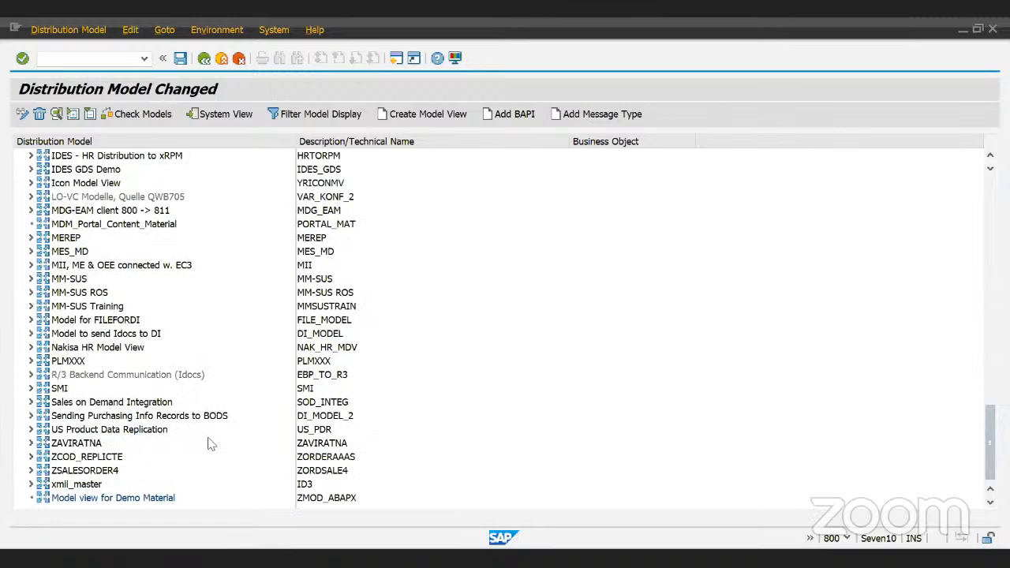
{"action": "left_click", "coordinate": [77, 457]}
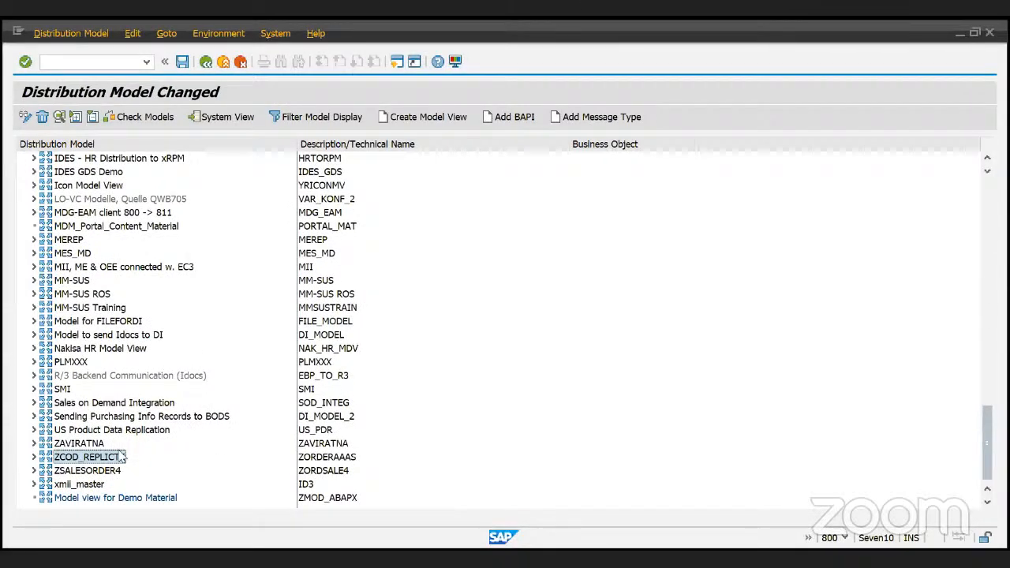
{"action": "scroll", "coordinate": [119, 458], "scroll_direction": "up", "scroll_amount": 2}
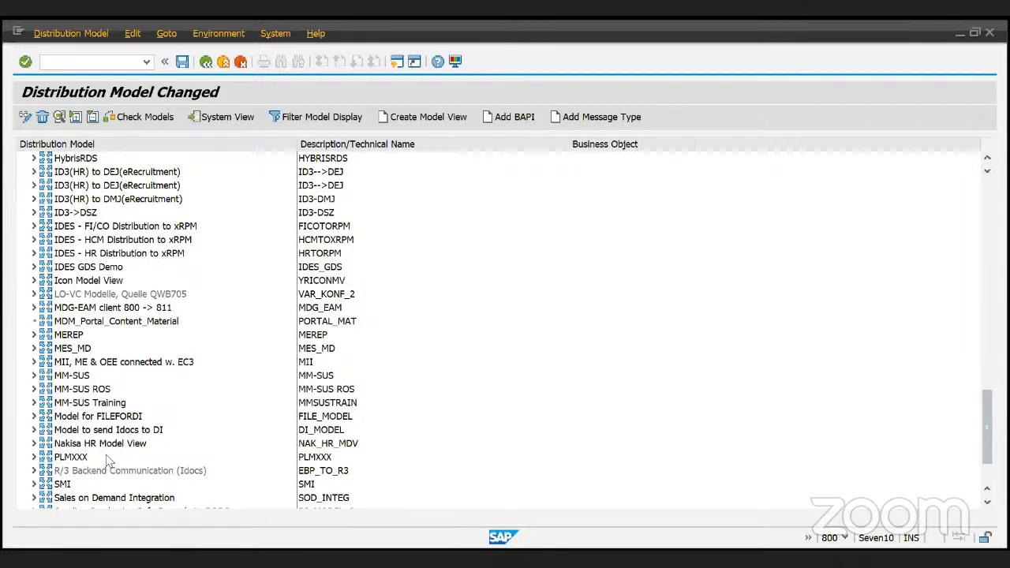
{"action": "scroll", "coordinate": [109, 462], "scroll_direction": "up", "scroll_amount": 1}
{"action": "scroll", "coordinate": [107, 461], "scroll_direction": "down", "scroll_amount": 2}
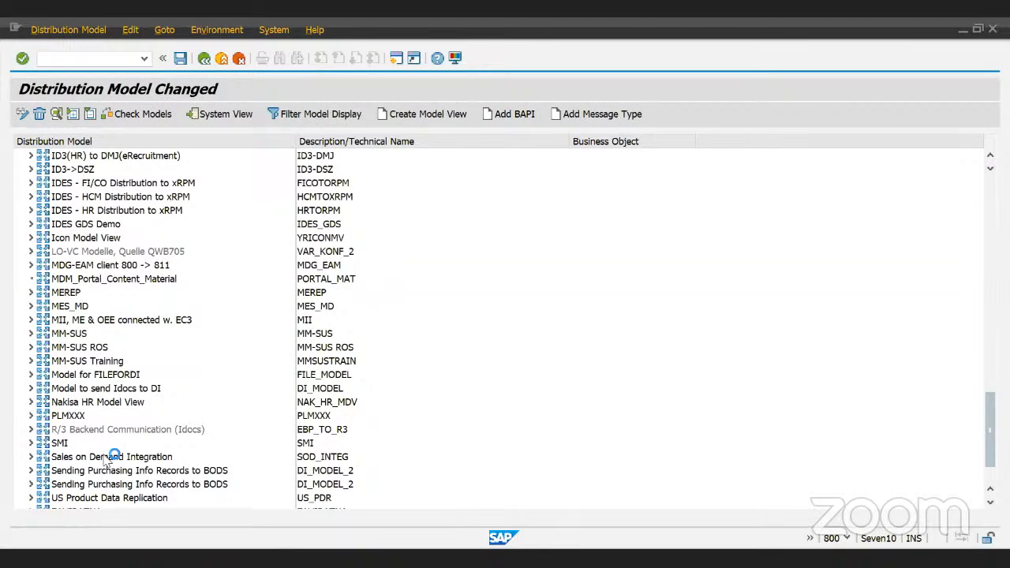
{"action": "scroll", "coordinate": [114, 456], "scroll_direction": "down", "scroll_amount": 2}
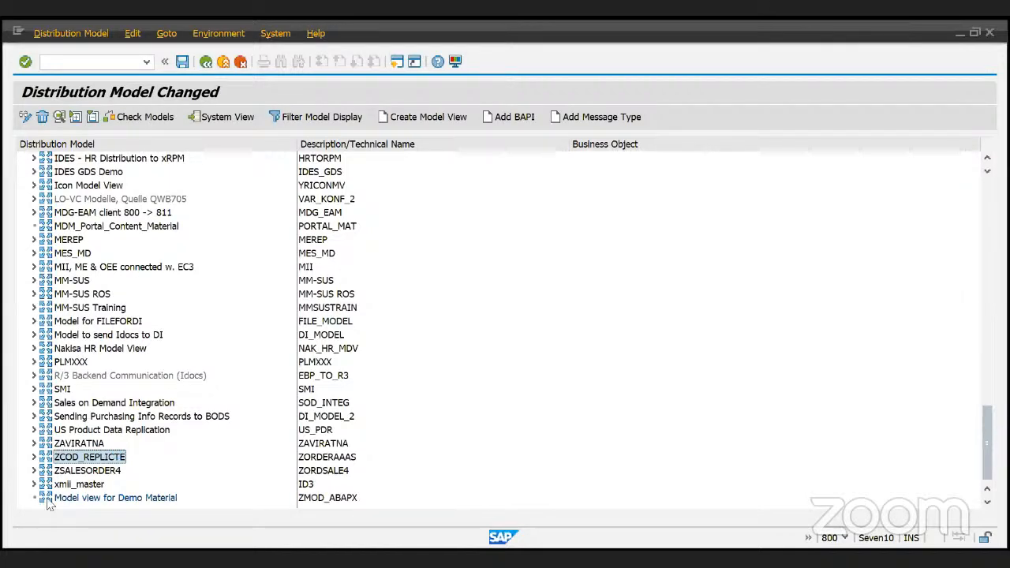
{"action": "left_click", "coordinate": [89, 416]}
{"action": "left_click", "coordinate": [184, 64]}
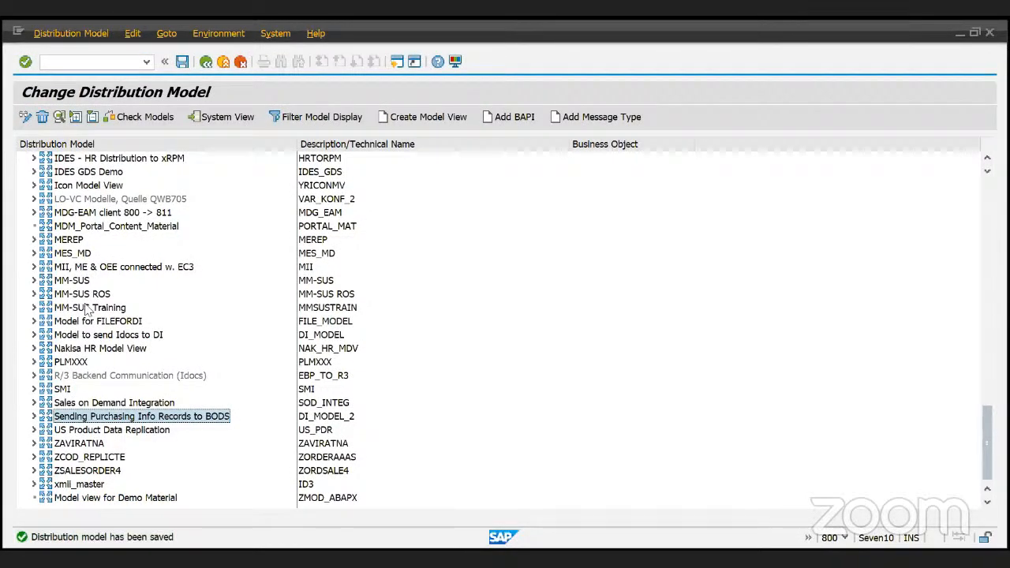
- Scroll the list to confirm Model view for Demo Material appears at the end
{"action": "key", "text": "Page_Down"}
{"action": "key", "text": "Page_Up"}
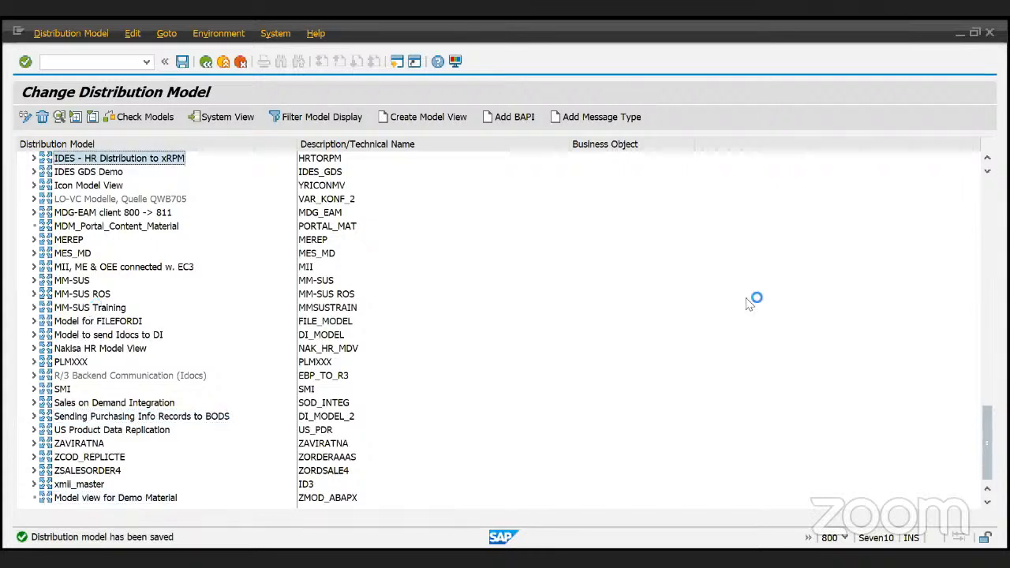
{"action": "left_click", "coordinate": [991, 368]}
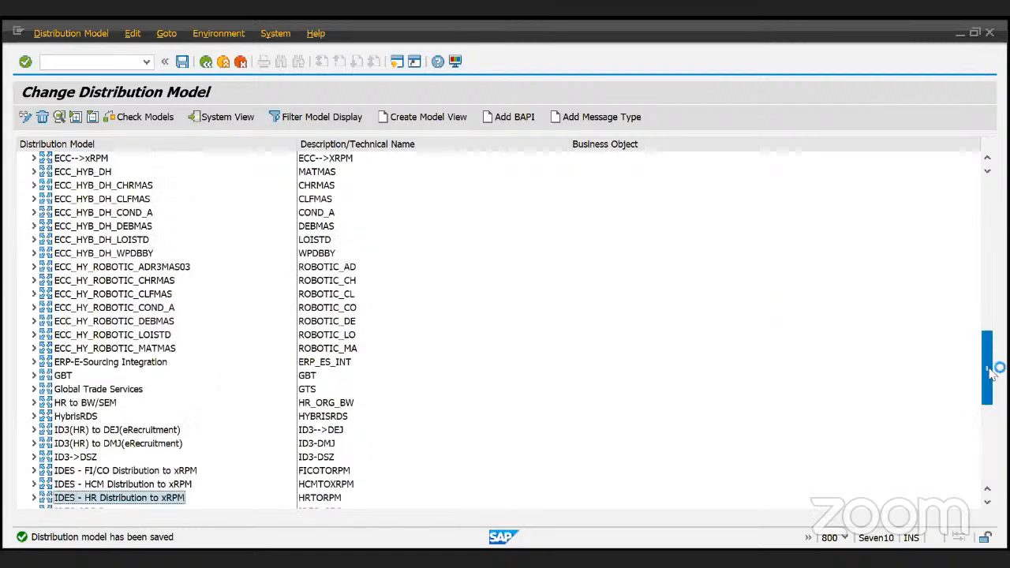
{"action": "left_click", "coordinate": [991, 324]}
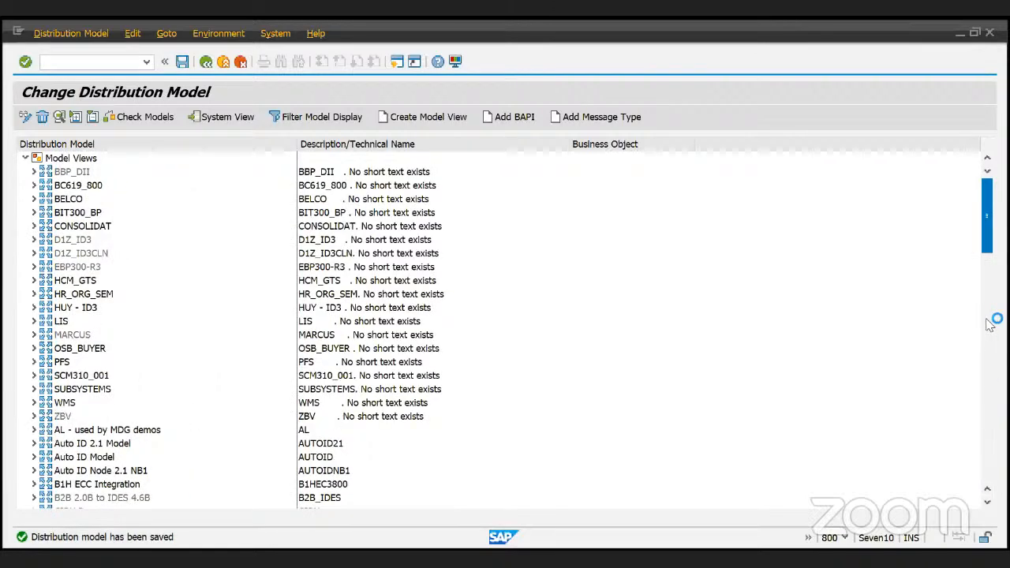
{"action": "left_click", "coordinate": [988, 322]}
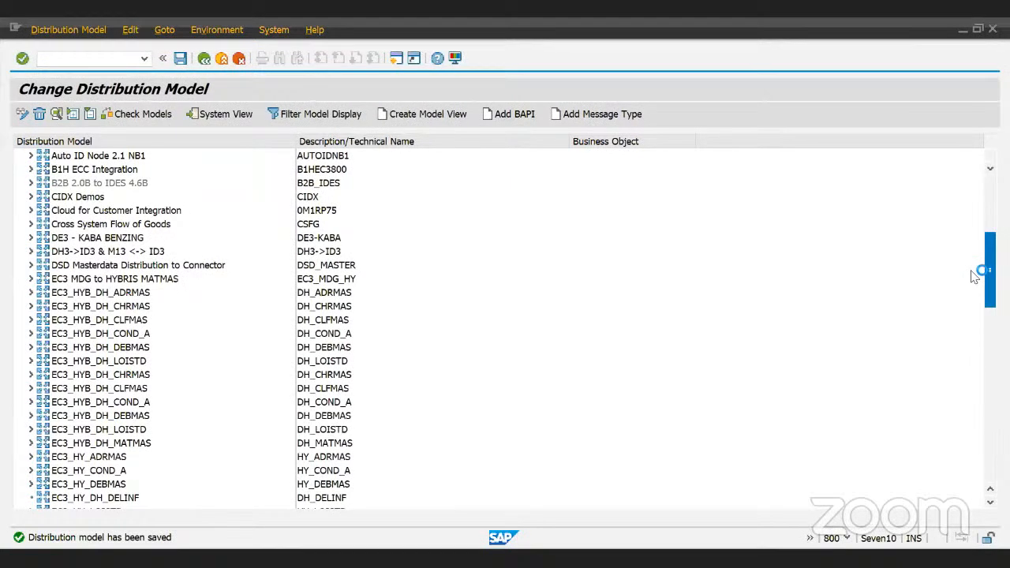
{"action": "left_click_drag", "start_coordinate": [972, 269], "coordinate": [975, 406]}
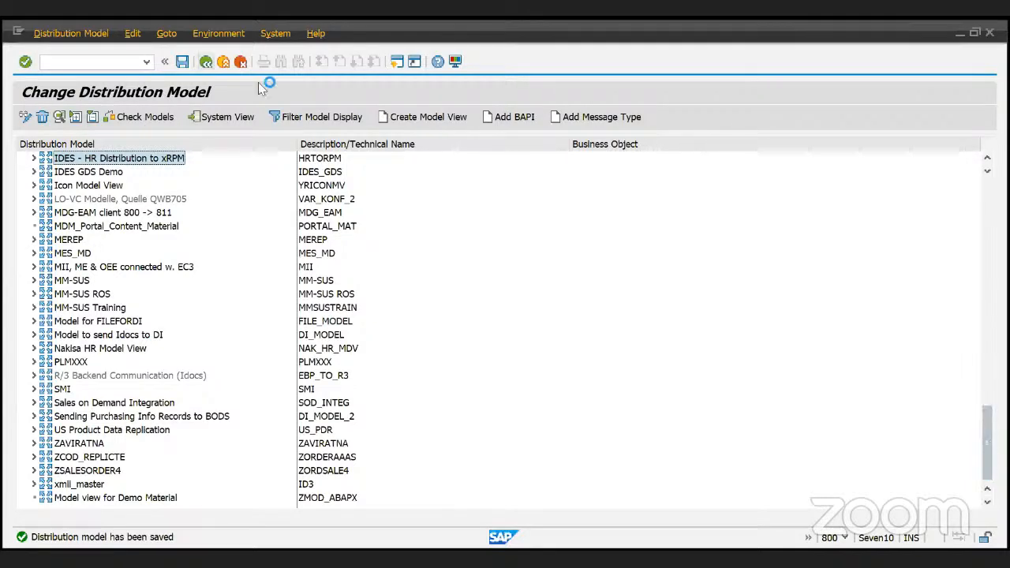
- Return to the main menu and rerun transaction BD64
{"action": "left_click", "coordinate": [205, 63]}
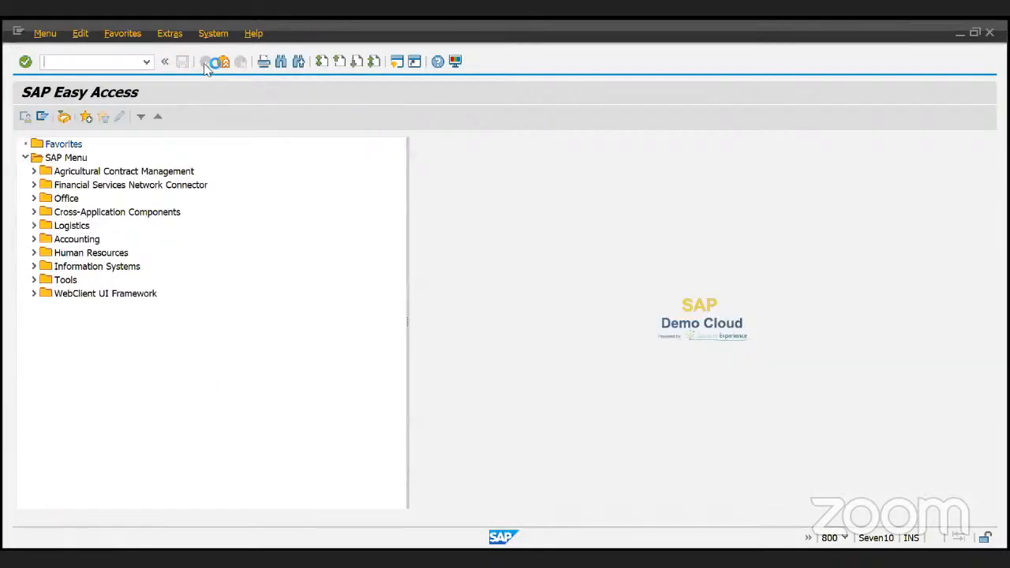
{"action": "type", "text": "bd64"}
{"action": "key", "text": "Return"}
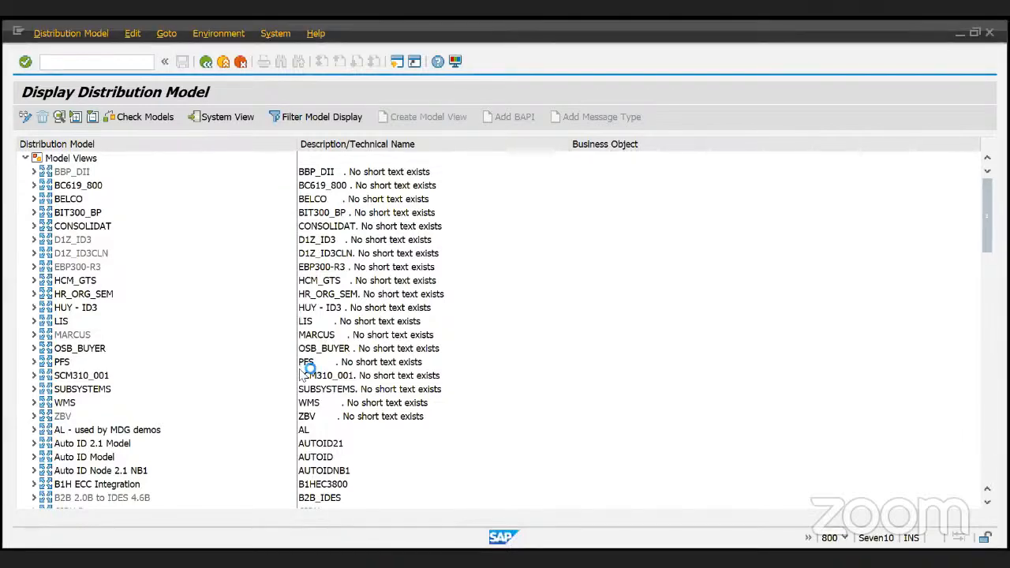
- Scroll the Display Distribution Model tree to find Model view for Demo Material
{"action": "scroll", "coordinate": [210, 387], "scroll_direction": "down", "scroll_amount": 7}
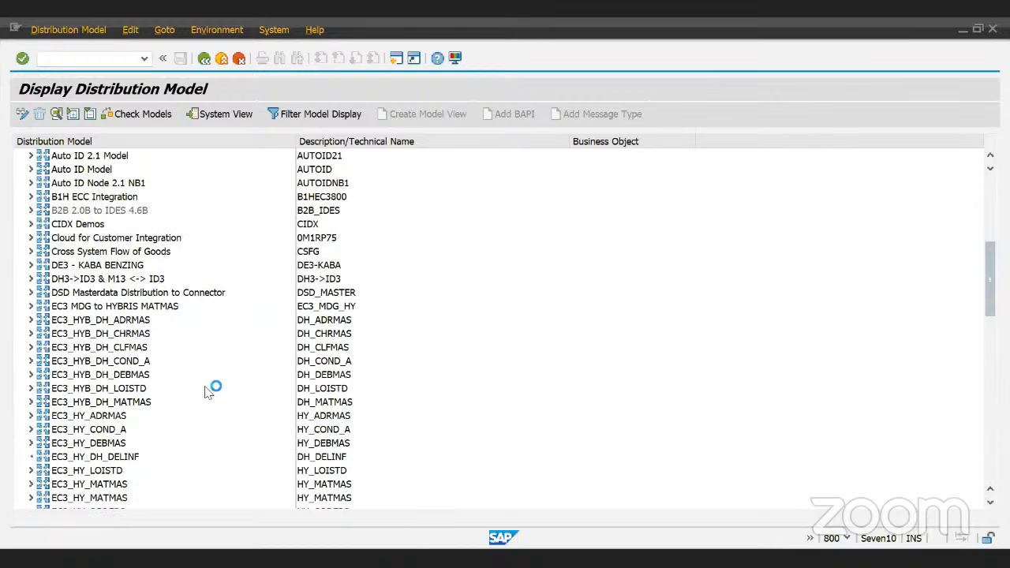
{"action": "scroll", "coordinate": [209, 392], "scroll_direction": "down", "scroll_amount": 3}
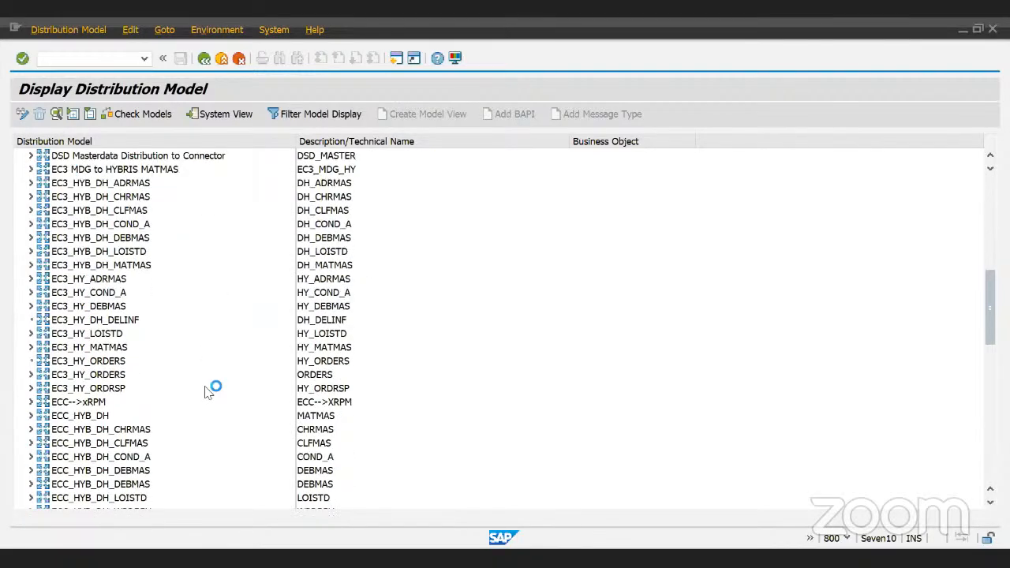
{"action": "scroll", "coordinate": [209, 392], "scroll_direction": "down", "scroll_amount": 2}
{"action": "scroll", "coordinate": [207, 392], "scroll_direction": "down", "scroll_amount": 3}
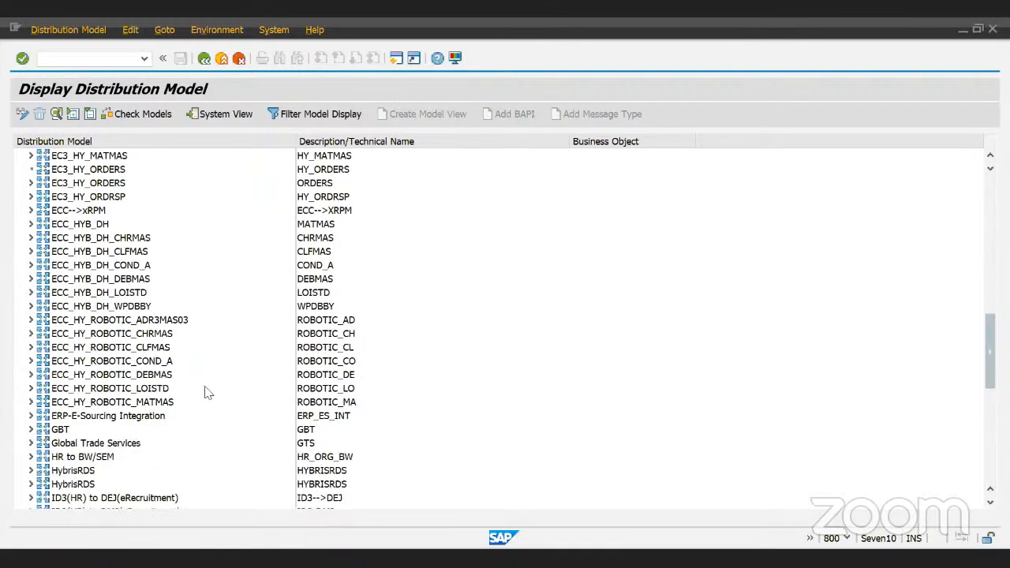
{"action": "scroll", "coordinate": [207, 392], "scroll_direction": "down", "scroll_amount": 2}
{"action": "scroll", "coordinate": [207, 392], "scroll_direction": "down", "scroll_amount": 4}
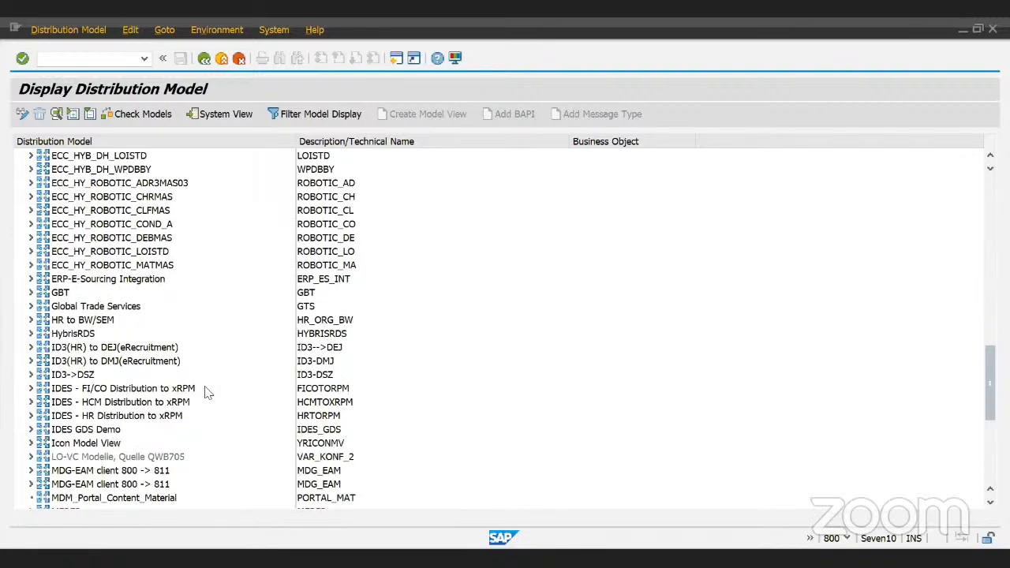
{"action": "scroll", "coordinate": [206, 389], "scroll_direction": "down", "scroll_amount": 3}
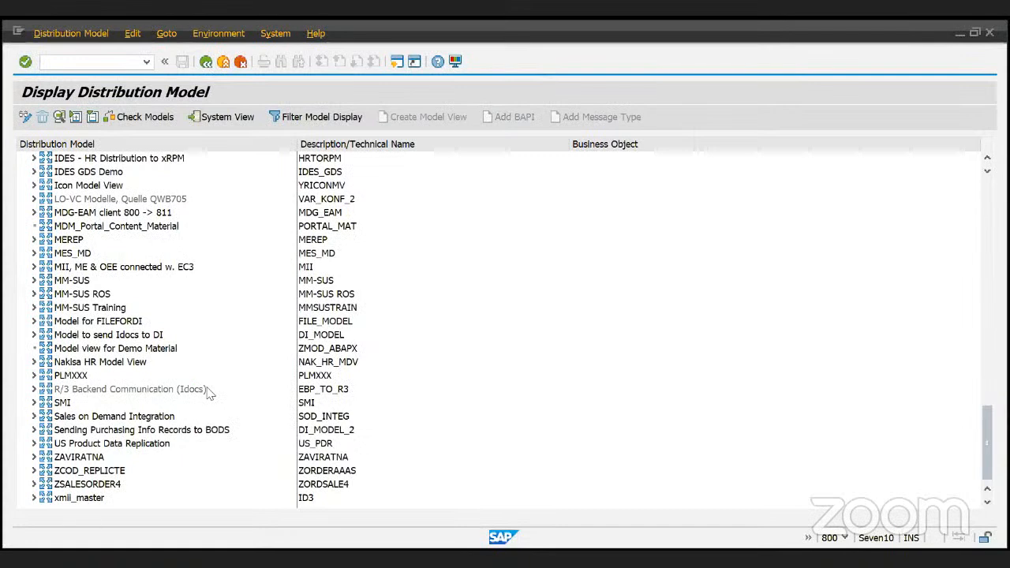
{"action": "left_click", "coordinate": [68, 487]}
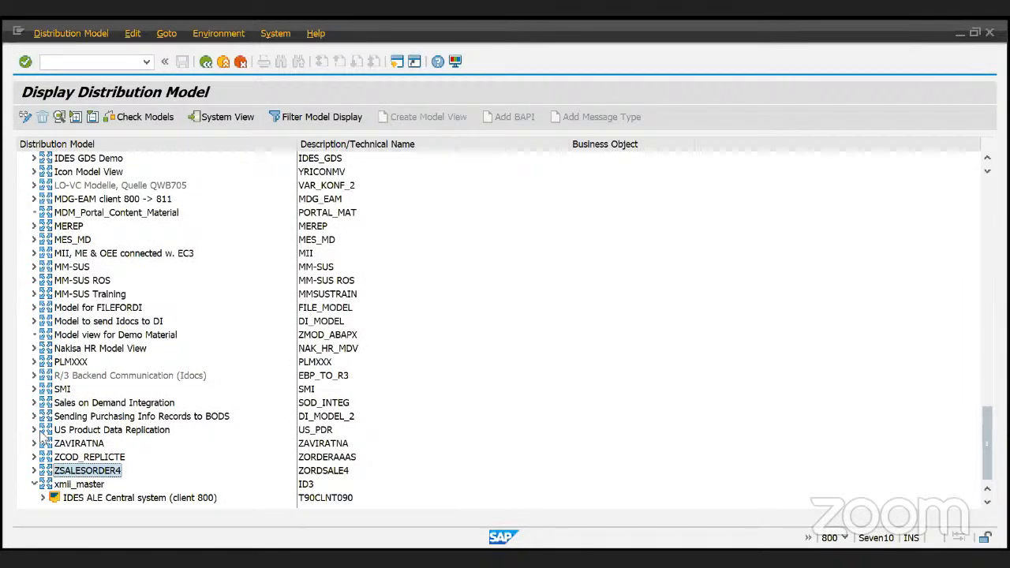
{"action": "key", "text": "Home"}
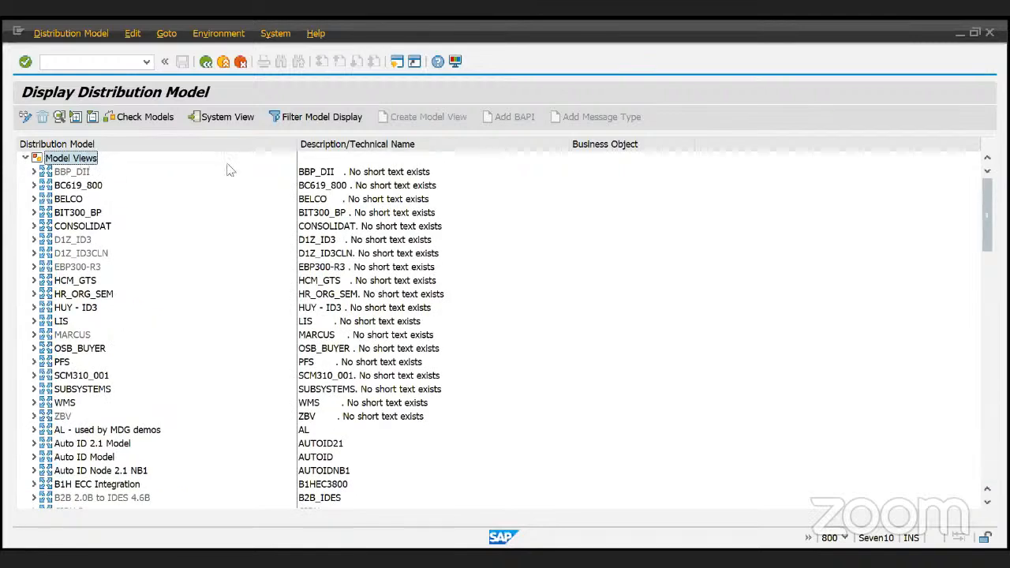
- Switch BD64 into change mode and scroll down to Model view for Demo Material
{"action": "left_click", "coordinate": [63, 117]}
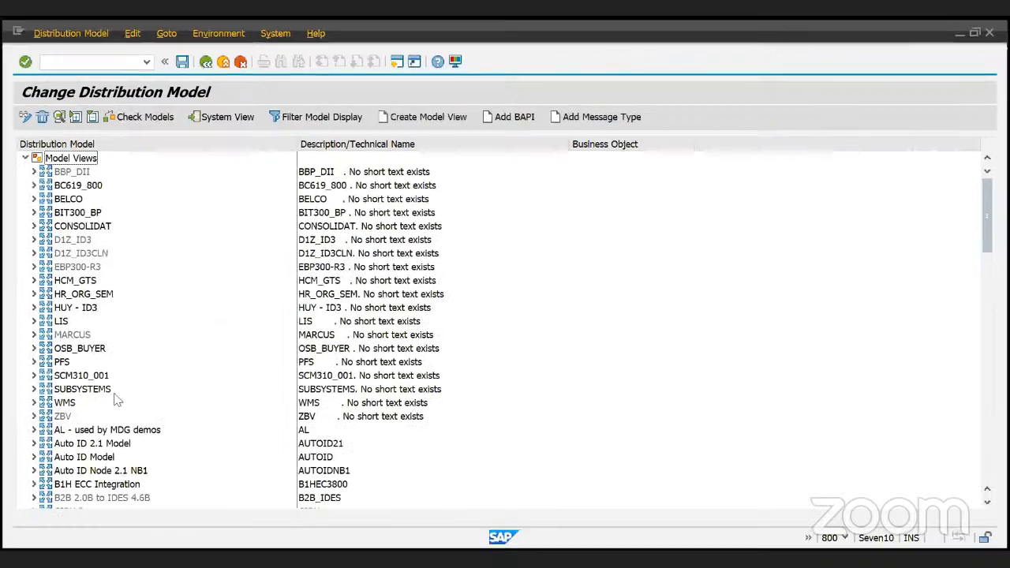
{"action": "left_click_drag", "start_coordinate": [985, 228], "coordinate": [991, 470]}
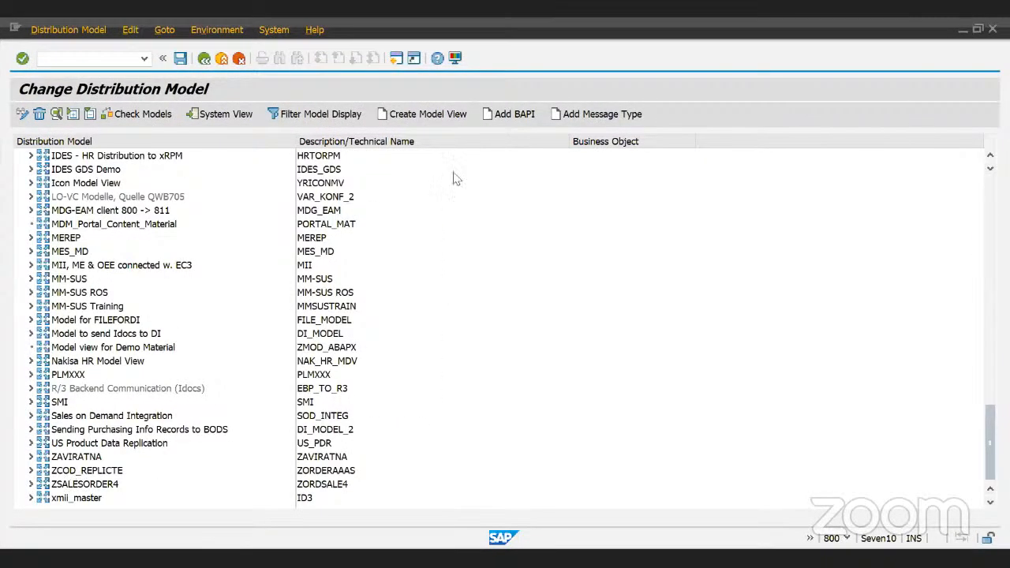
{"action": "left_click", "coordinate": [430, 118]}
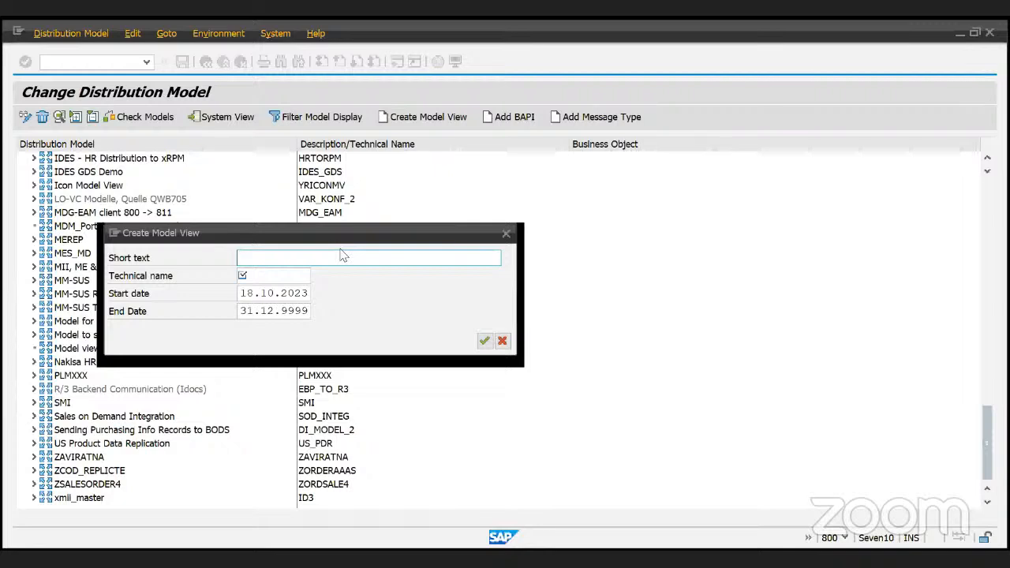
{"action": "type", "text": "DEMO mODEL FOR"}
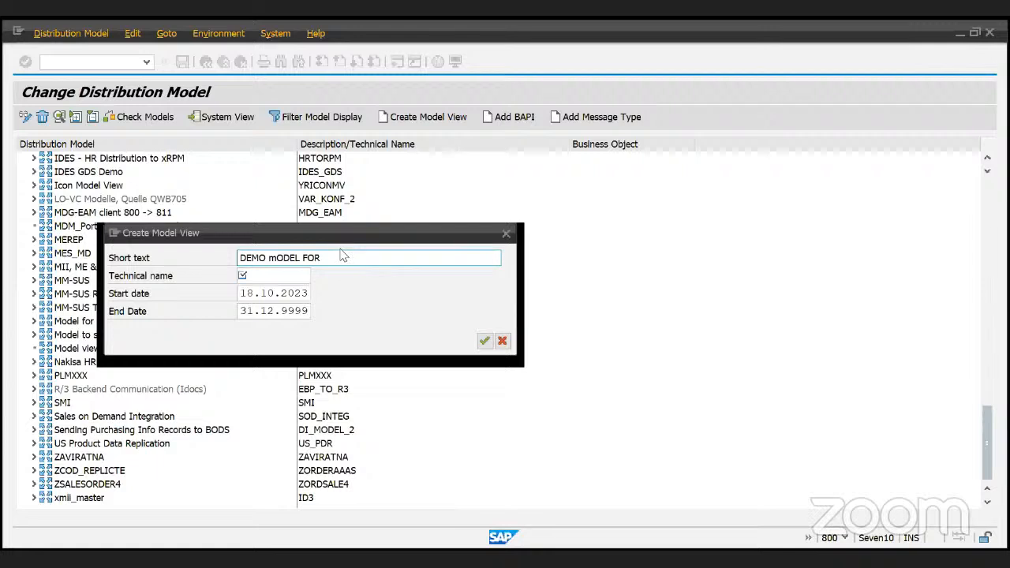
{"action": "key", "text": "BackSpace"}
{"action": "key", "text": "BackSpace"}
{"action": "key", "text": "BackSpace"}
{"action": "key", "text": "BackSpace"}
{"action": "key", "text": "Tab"}
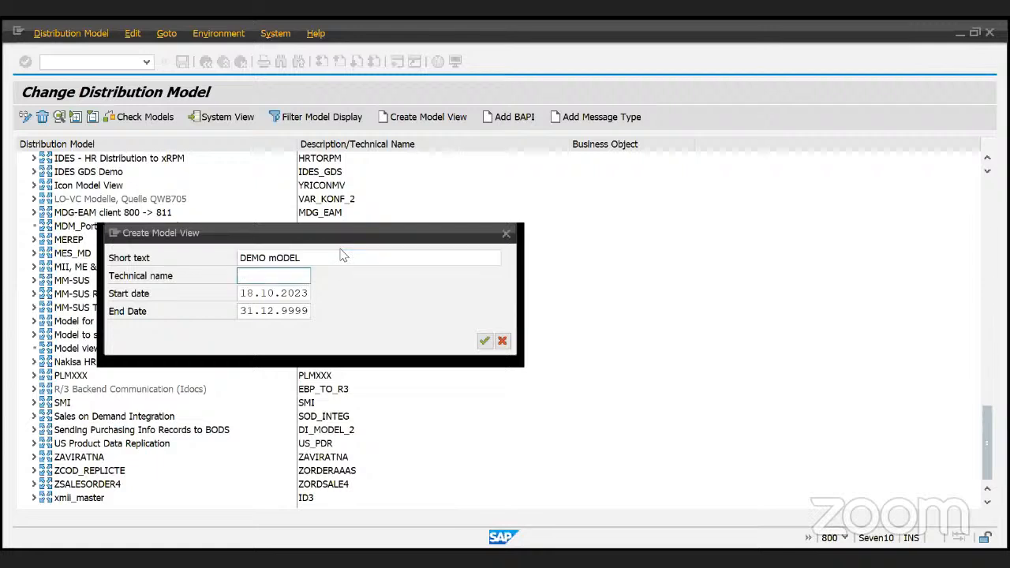
{"action": "type", "text": "ZMOD_ABAPX"}
{"action": "left_click", "coordinate": [483, 340]}
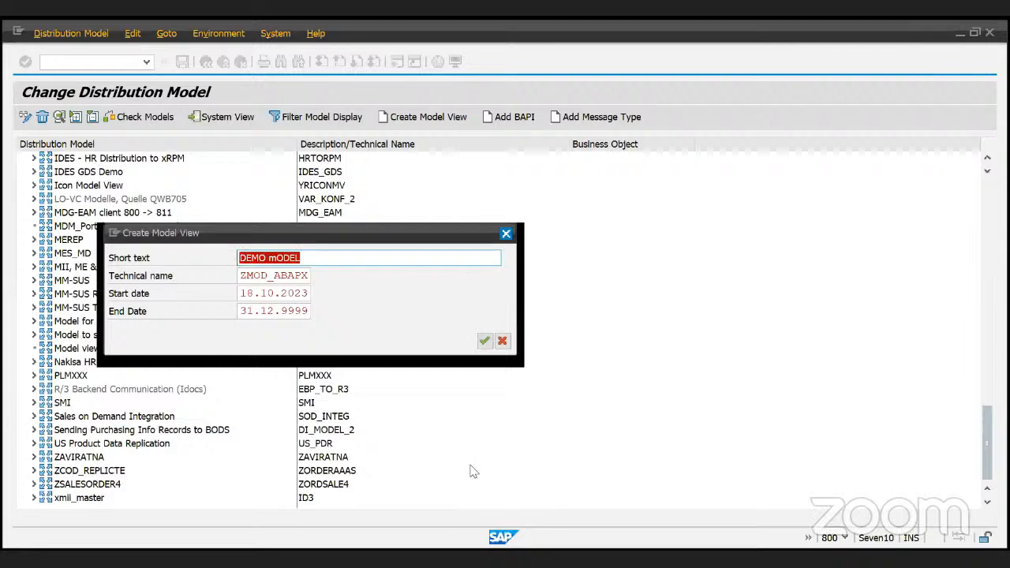
{"action": "key", "text": "Escape"}
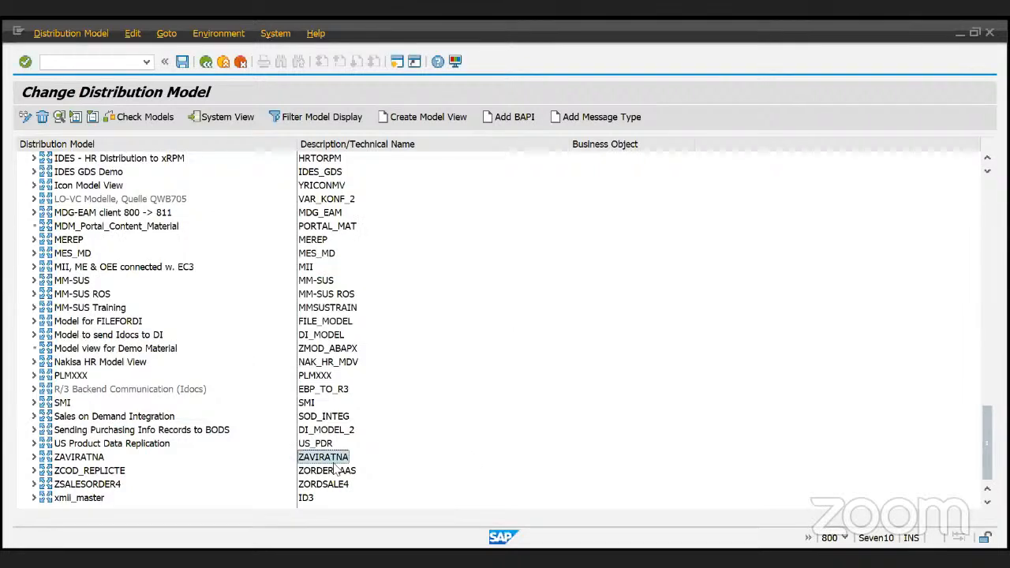
- Select Model view for Demo Material (ZMOD_ABAPX) in the model tree
{"action": "left_click", "coordinate": [330, 349]}
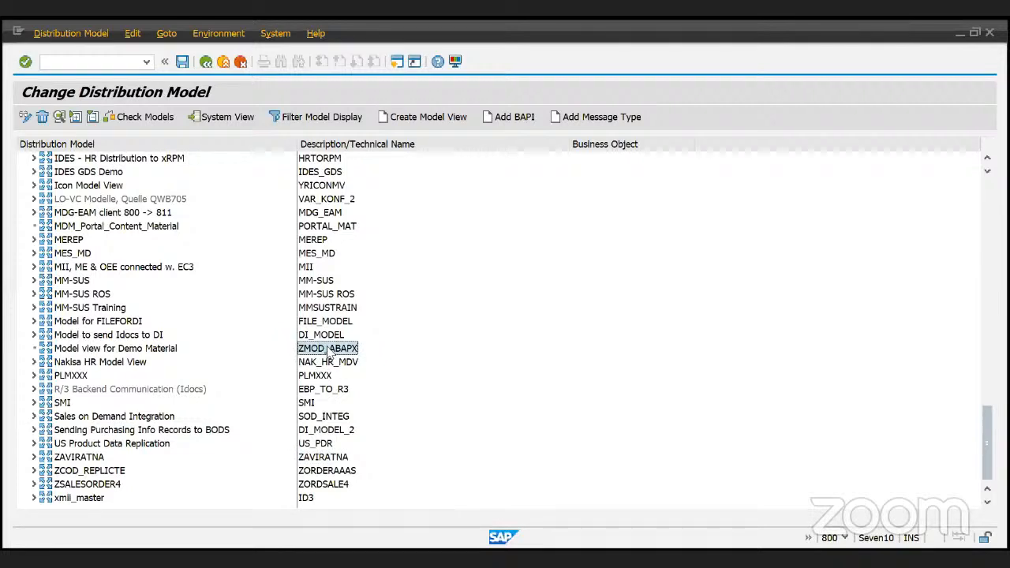
{"action": "left_click", "coordinate": [115, 348]}
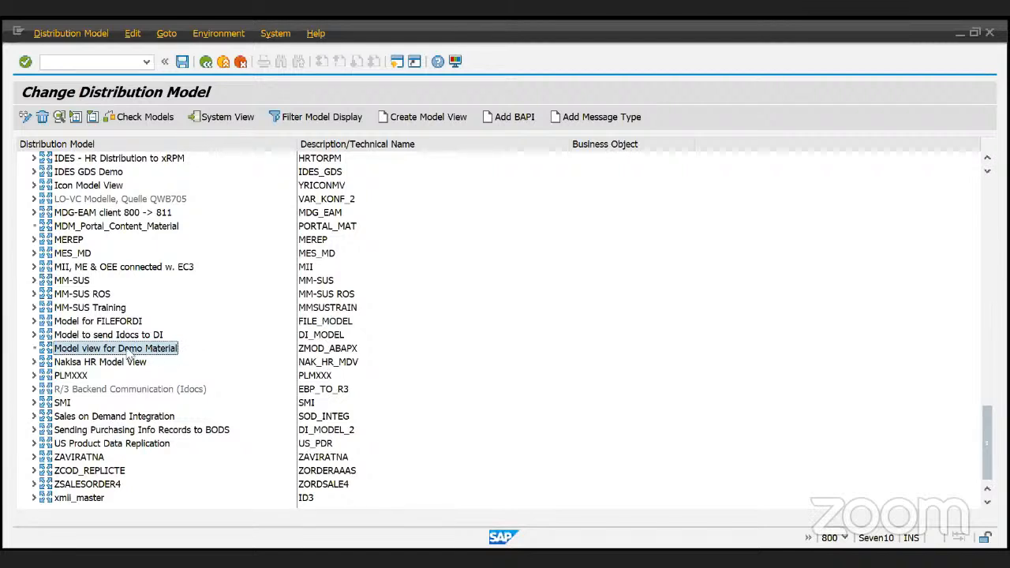
{"action": "left_click", "coordinate": [314, 352]}
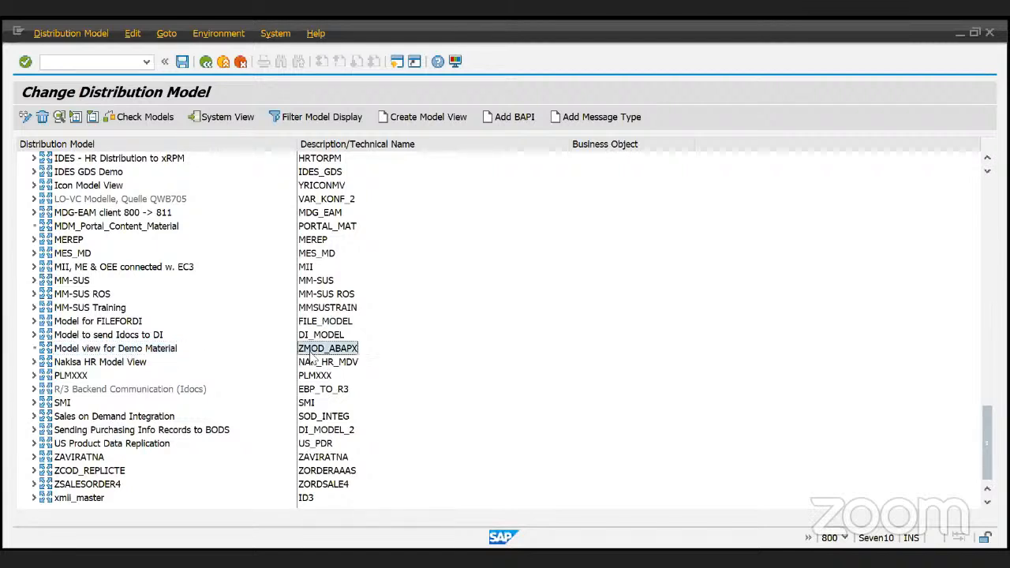
{"action": "left_click", "coordinate": [119, 355]}
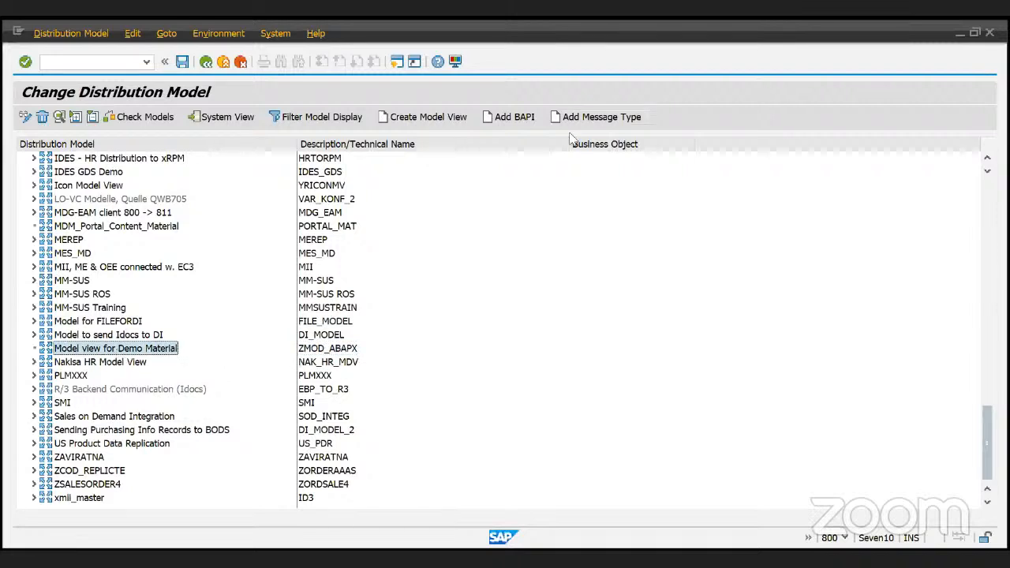
- Add message type MATMAS with sender ZSENDER and receiver ZRECEIVER to the model view
{"action": "left_click", "coordinate": [597, 118]}
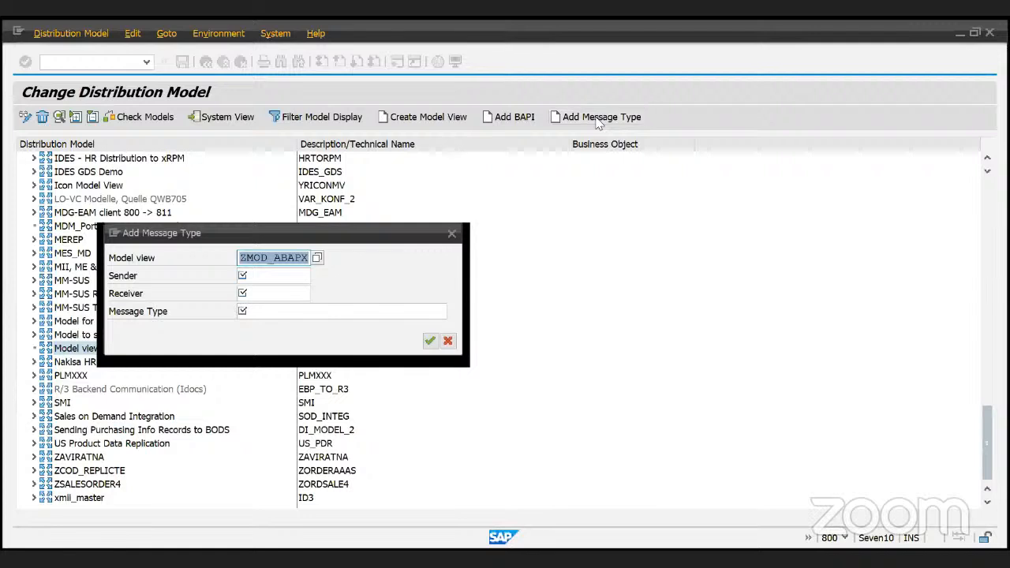
{"action": "left_click", "coordinate": [419, 313]}
{"action": "type", "text": "mat"}
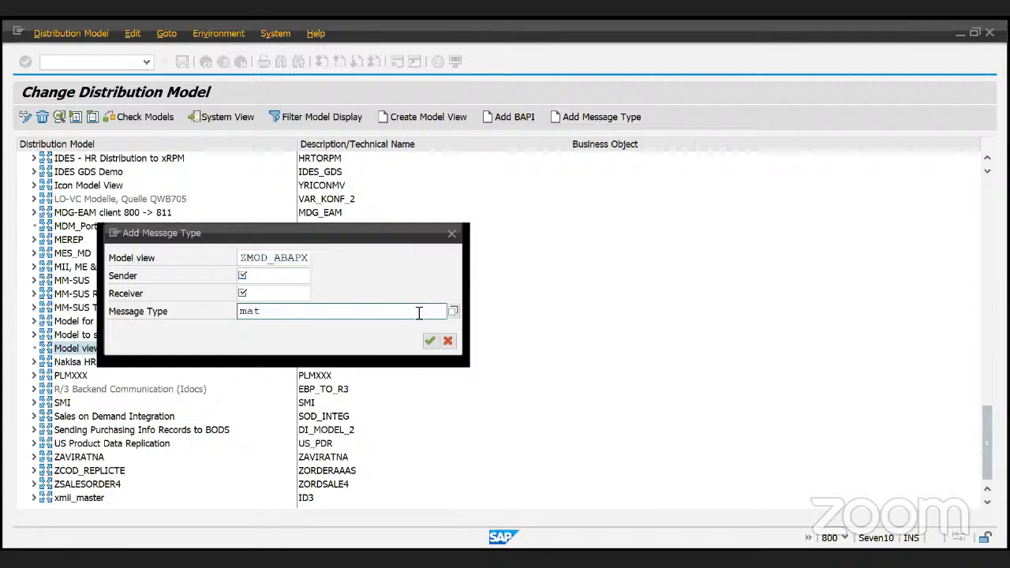
{"action": "type", "text": "ma*"}
{"action": "key", "text": "Return"}
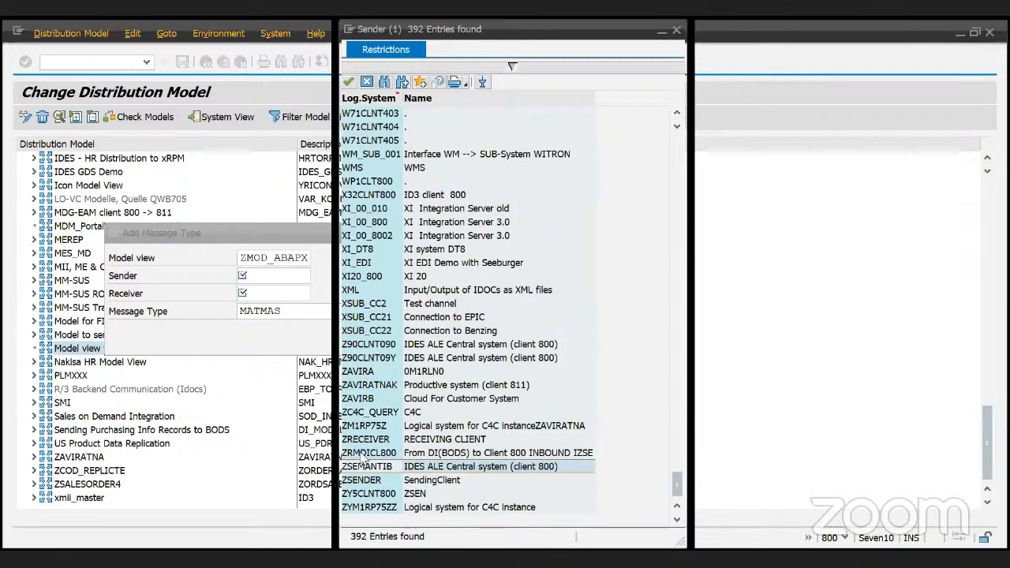
{"action": "left_click", "coordinate": [367, 480]}
{"action": "left_click", "coordinate": [277, 291]}
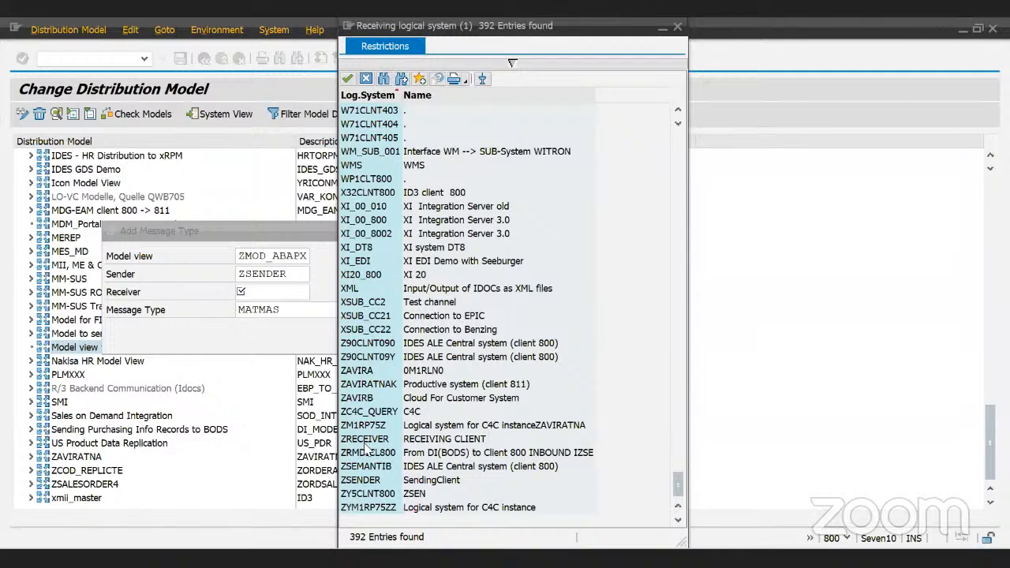
{"action": "double_click", "coordinate": [365, 440]}
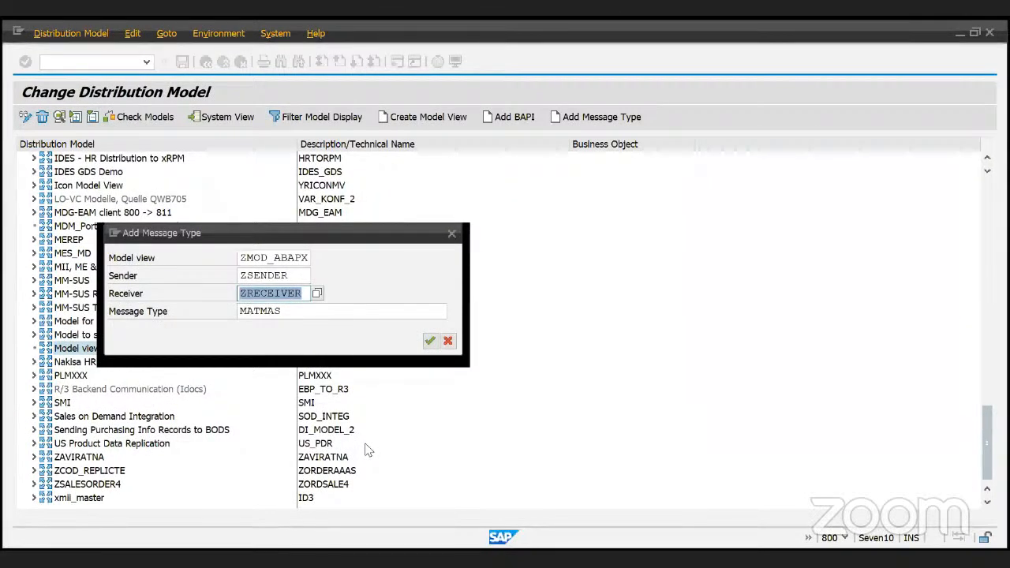
{"action": "key", "text": "Return"}
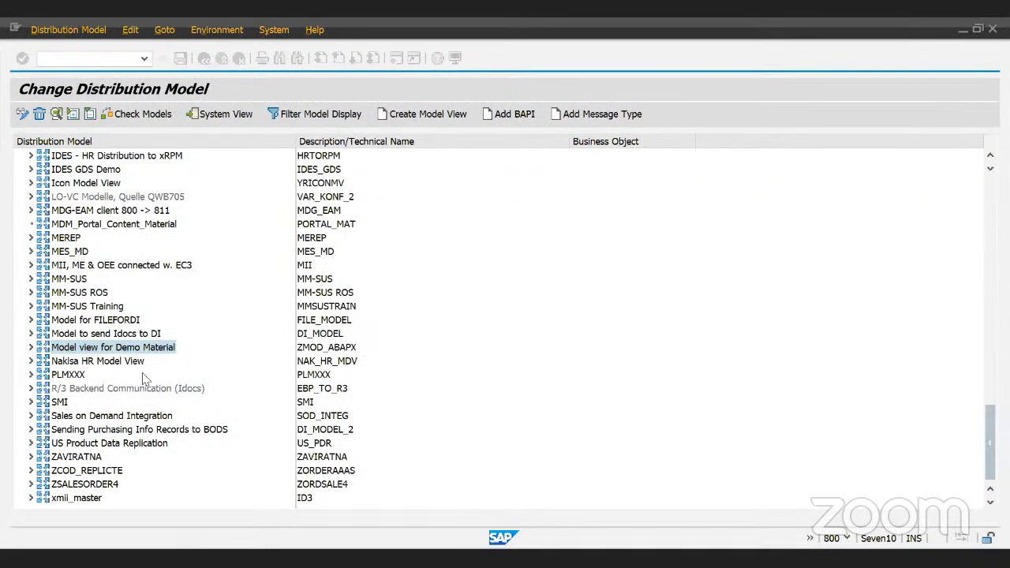
- Expand Model view for Demo Material through SendingClient and RECEIVING CLIENT to MATMAS's No filter set
{"action": "left_click", "coordinate": [32, 349]}
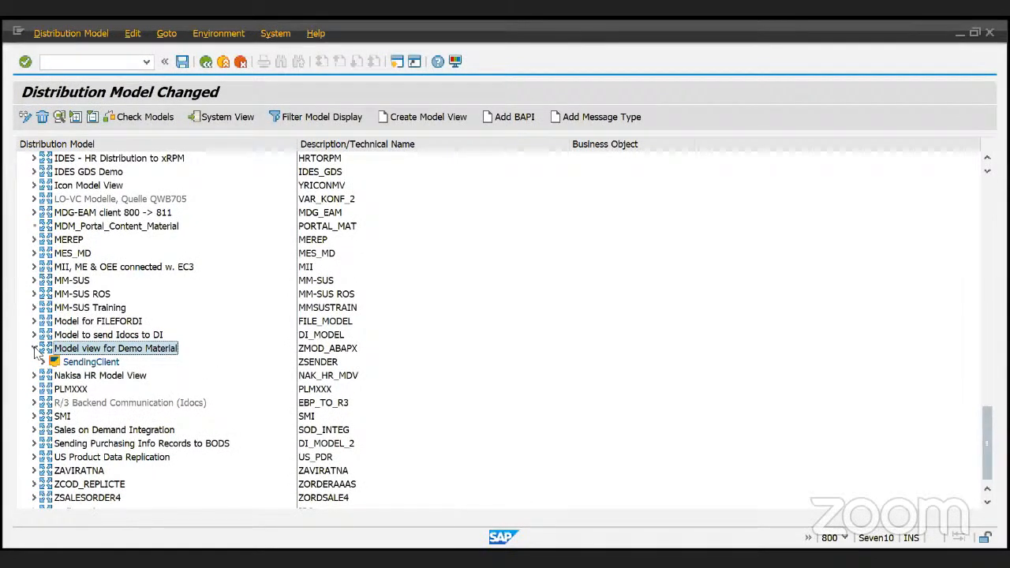
{"action": "left_click", "coordinate": [59, 363]}
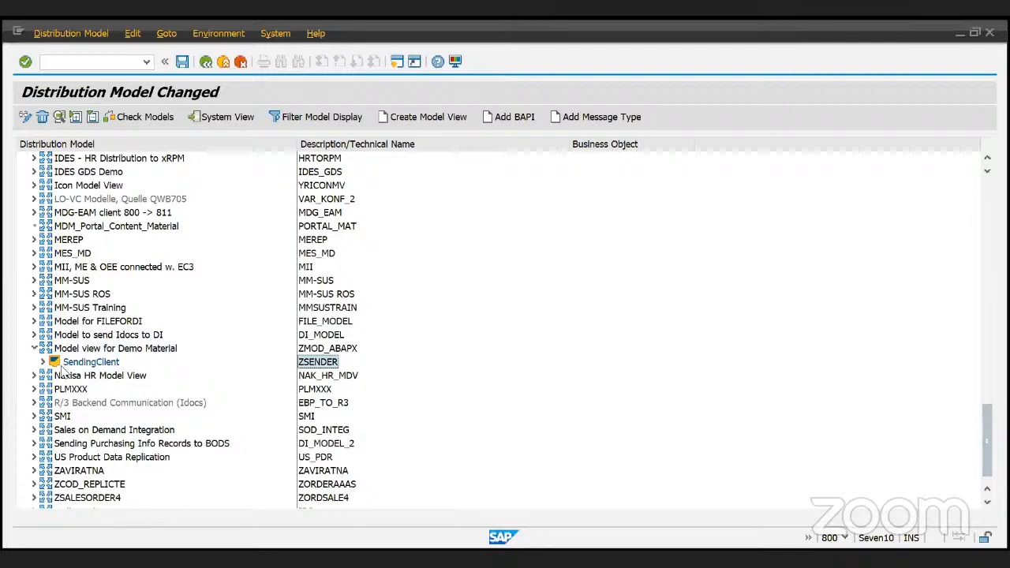
{"action": "double_click", "coordinate": [60, 366]}
{"action": "left_click", "coordinate": [52, 376]}
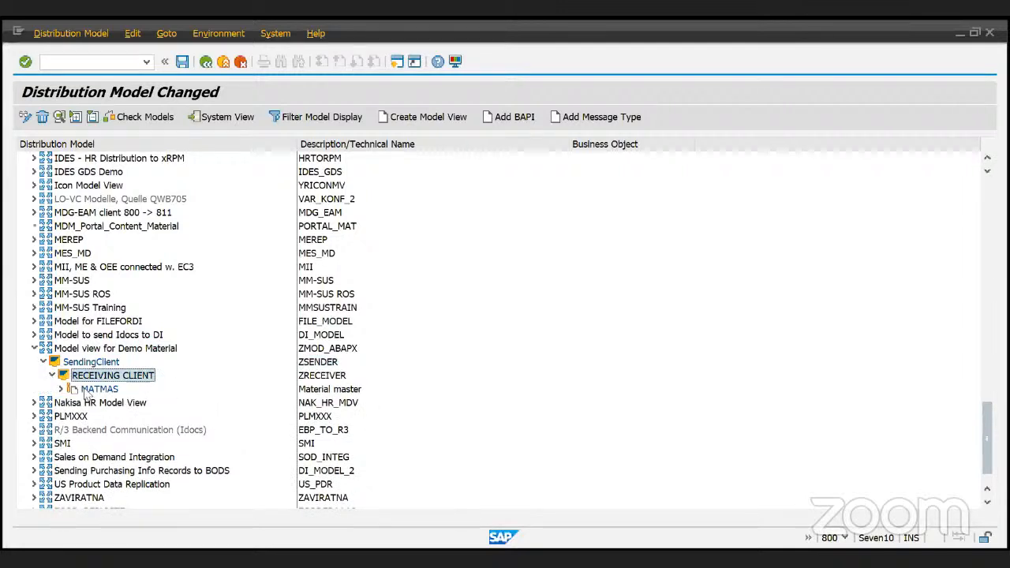
{"action": "left_click", "coordinate": [98, 390]}
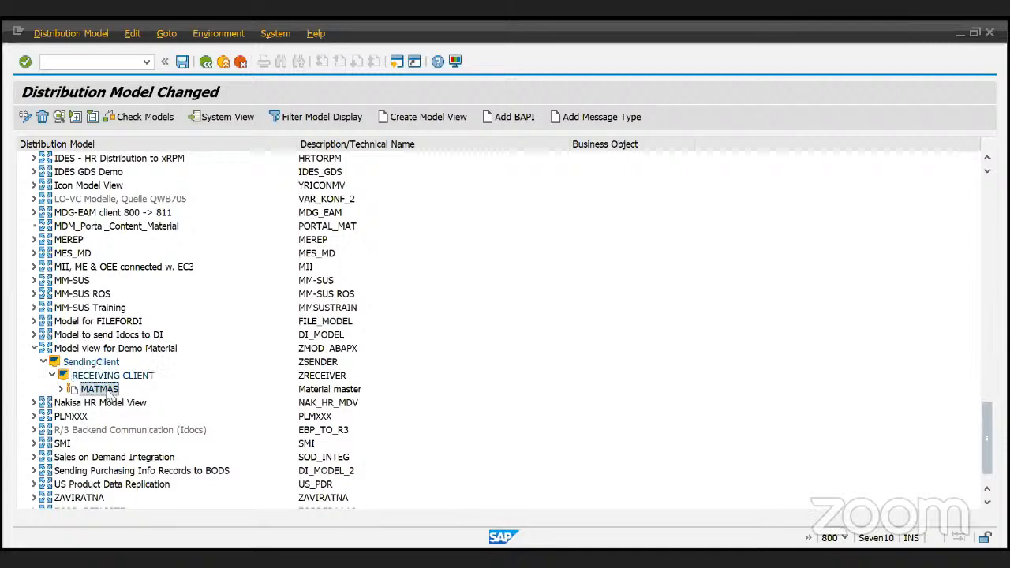
{"action": "double_click", "coordinate": [71, 391]}
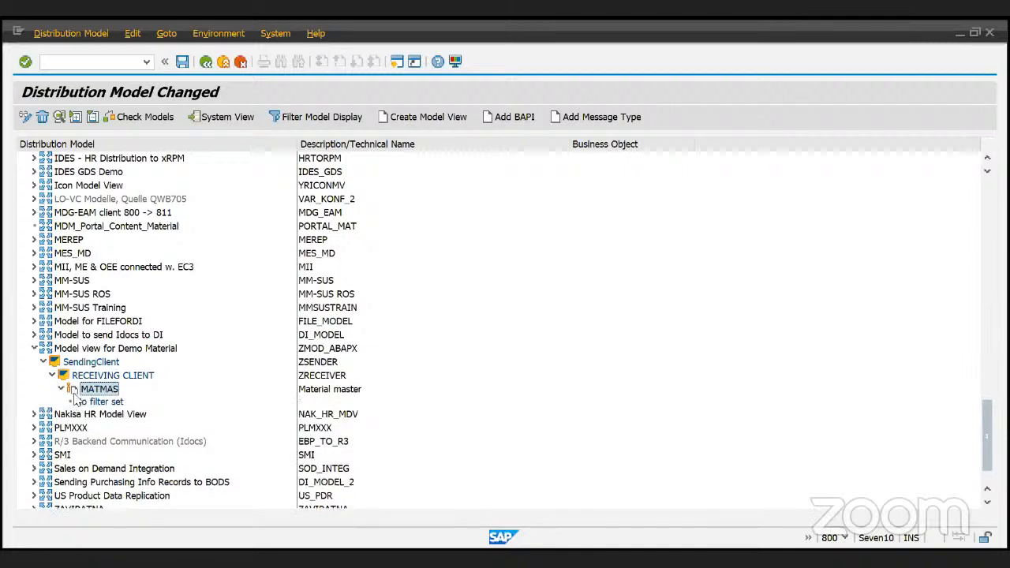
{"action": "left_click", "coordinate": [103, 401]}
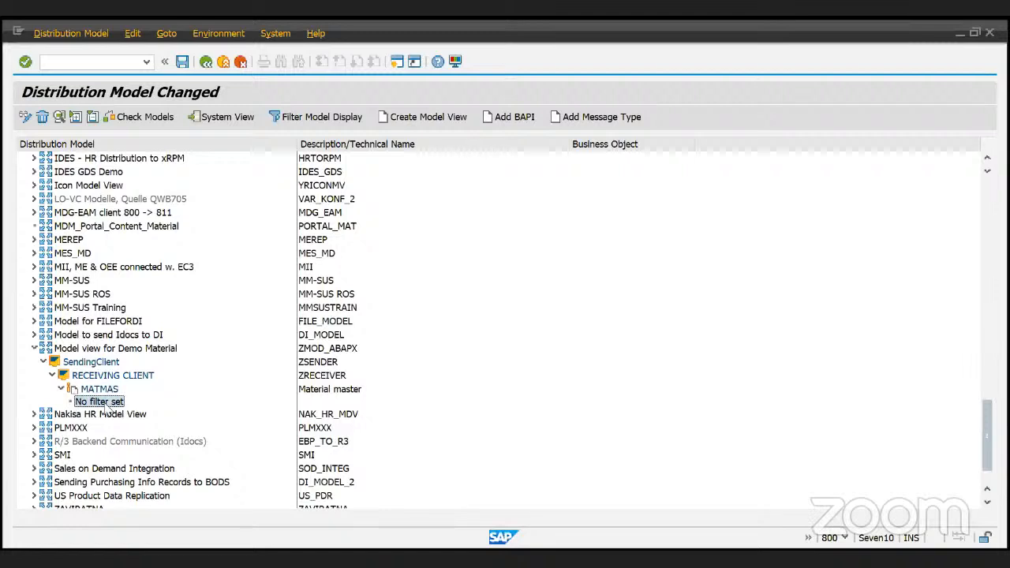
{"action": "left_click", "coordinate": [103, 392]}
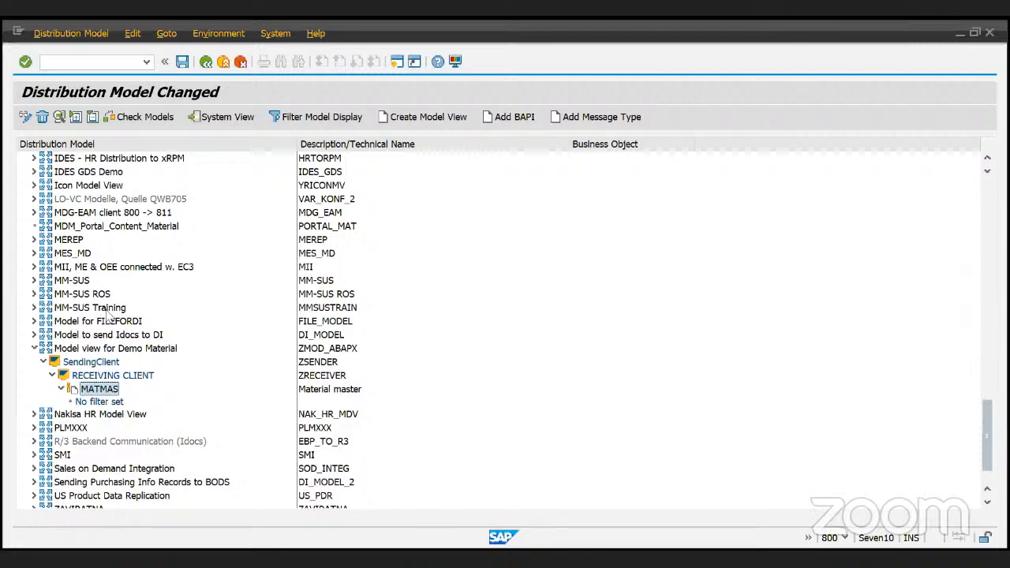
- Add a Material Group filter group to MATMAS, activating its data filter, and reselect the demo model view
{"action": "double_click", "coordinate": [98, 401]}
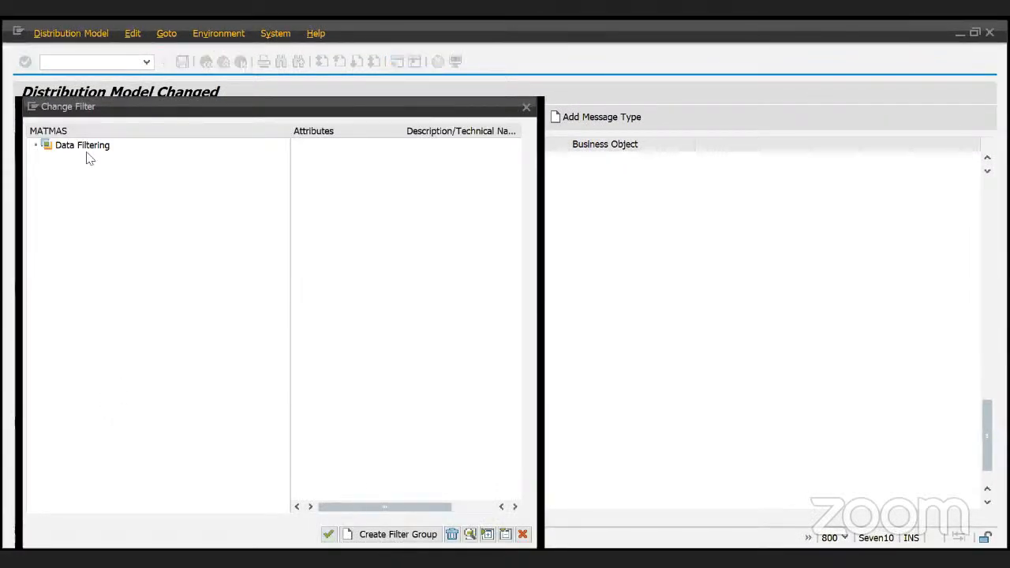
{"action": "left_click", "coordinate": [396, 535]}
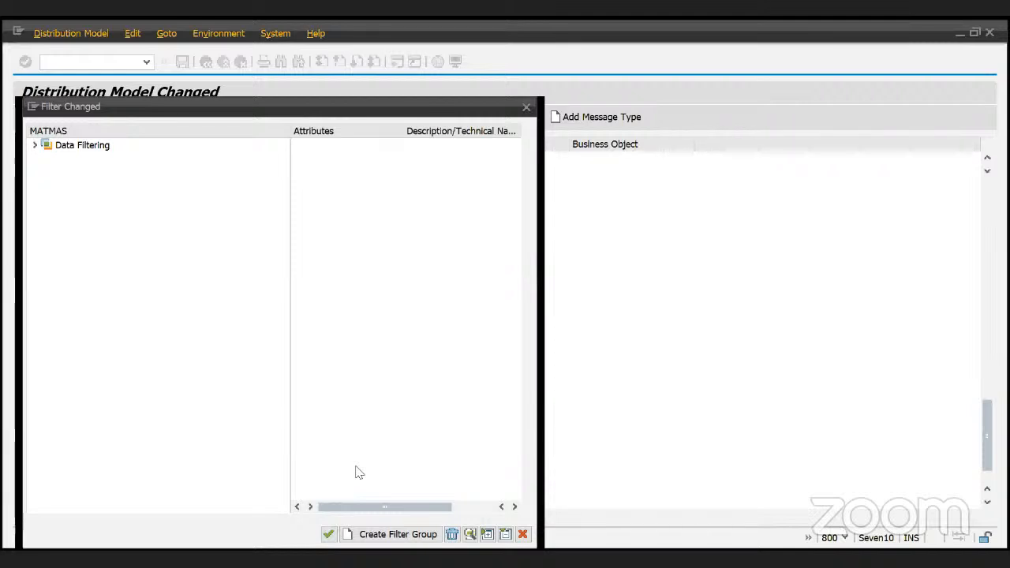
{"action": "left_click", "coordinate": [35, 146]}
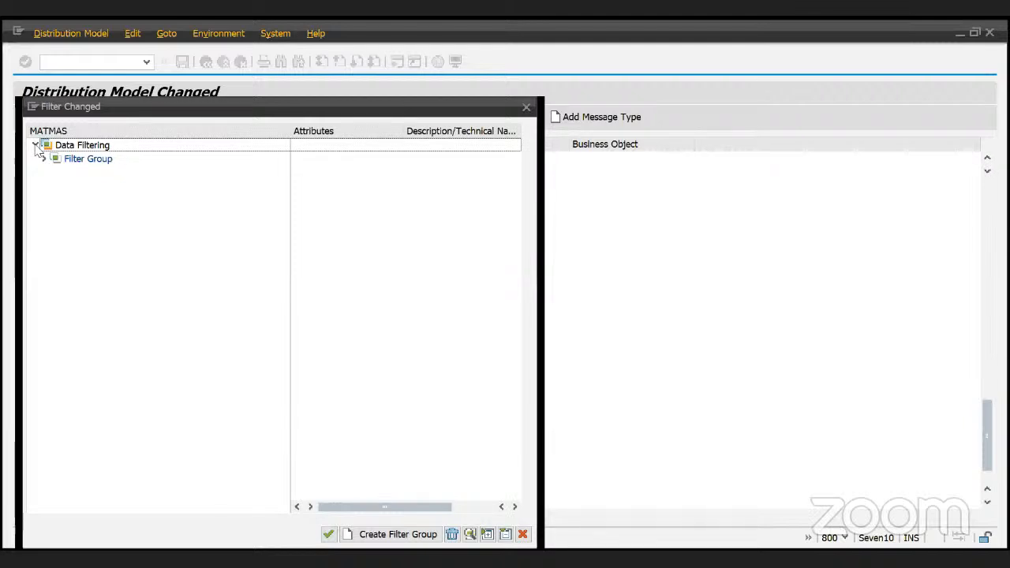
{"action": "left_click", "coordinate": [43, 159]}
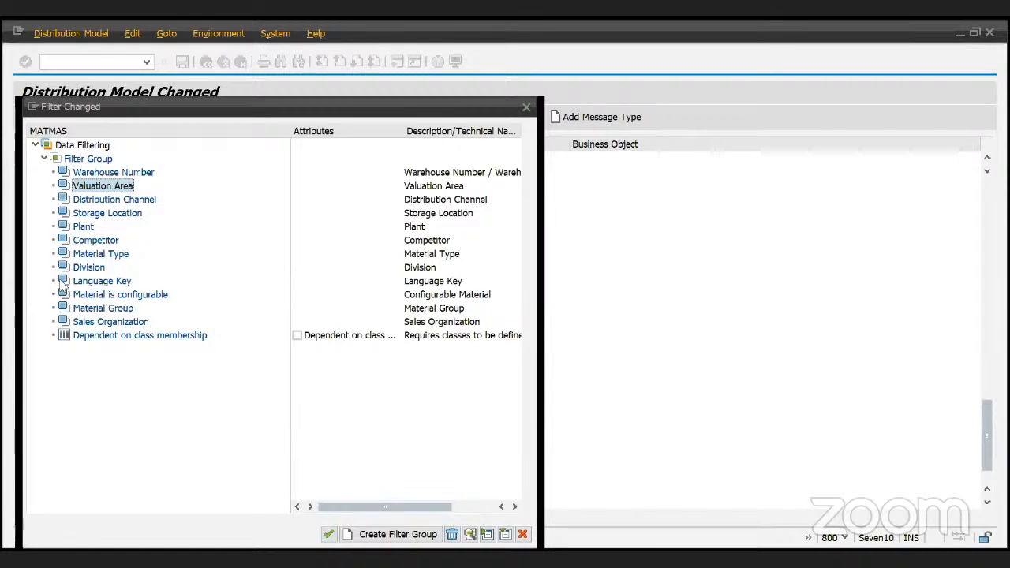
{"action": "double_click", "coordinate": [81, 309]}
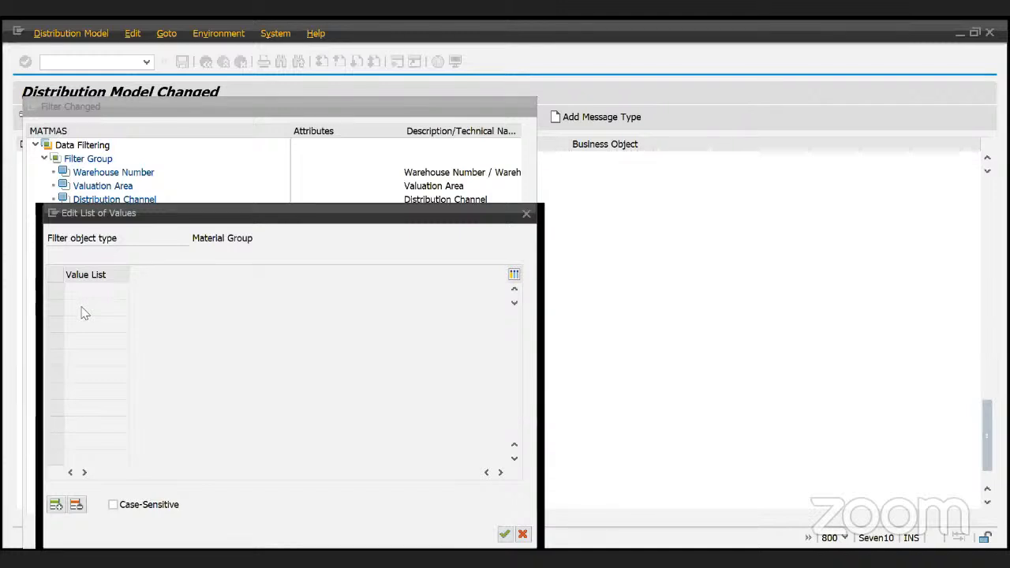
{"action": "left_click", "coordinate": [56, 504]}
{"action": "left_click", "coordinate": [136, 291]}
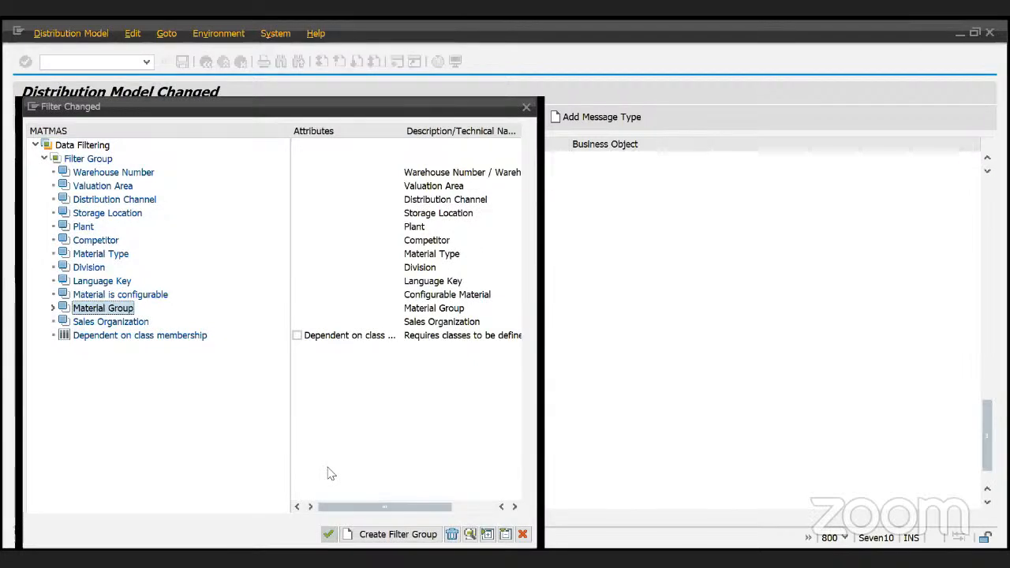
{"action": "key", "text": "Return"}
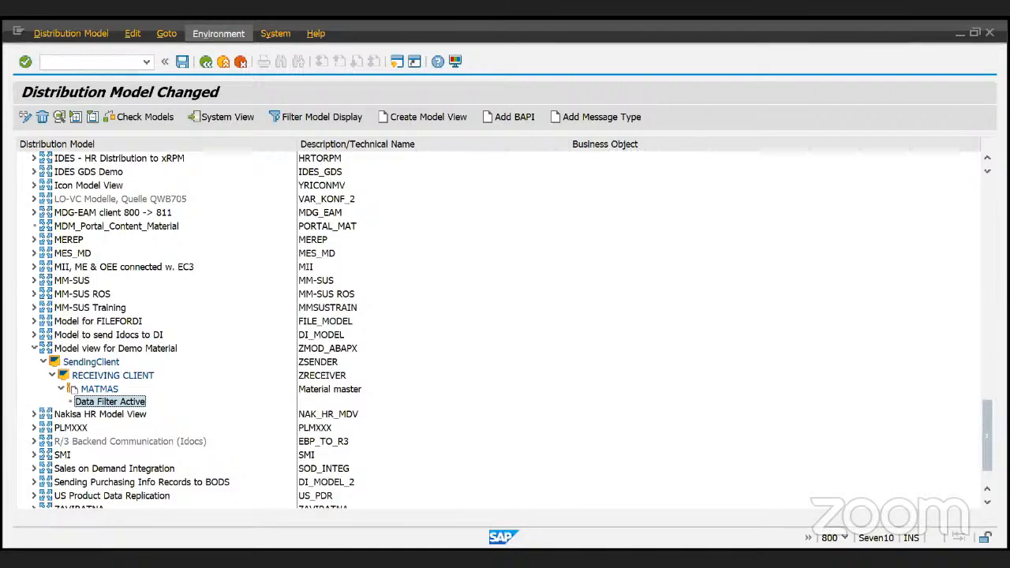
{"action": "left_click", "coordinate": [107, 350]}
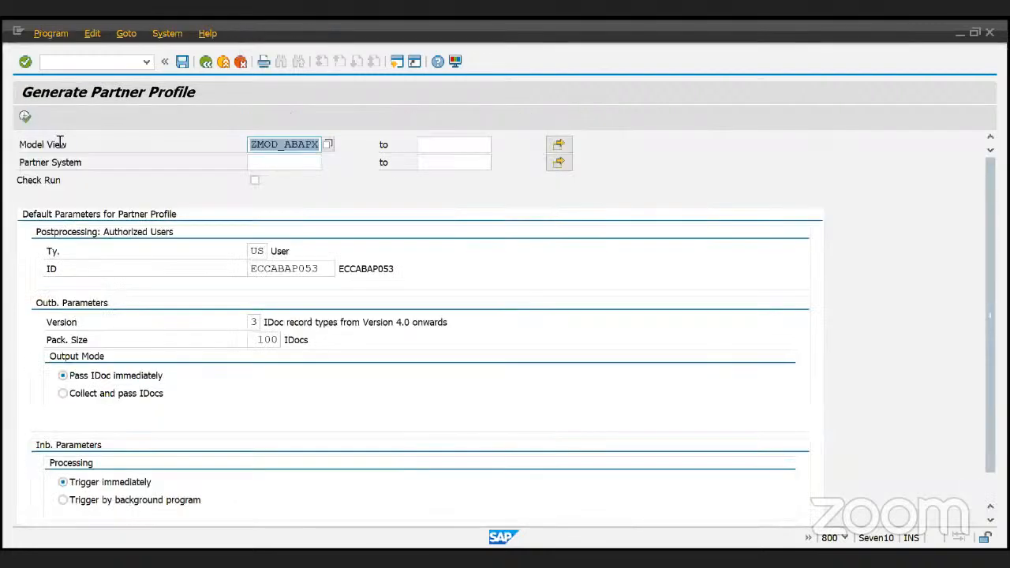
- Review the BD82 user ID and package size for ZMOD_ABAPX, then execute generation
{"action": "left_click_drag", "start_coordinate": [271, 144], "coordinate": [303, 145]}
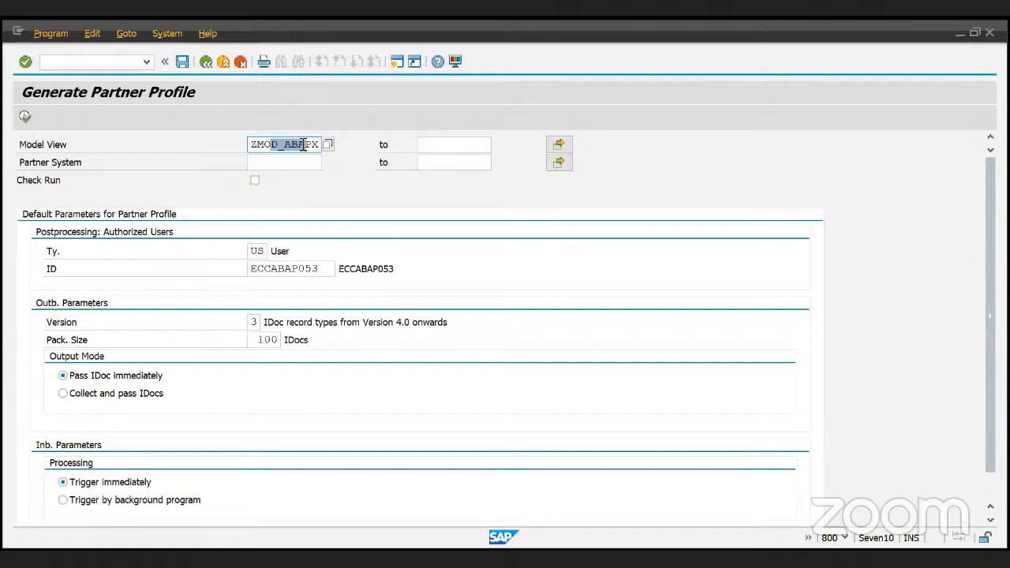
{"action": "left_click", "coordinate": [304, 144]}
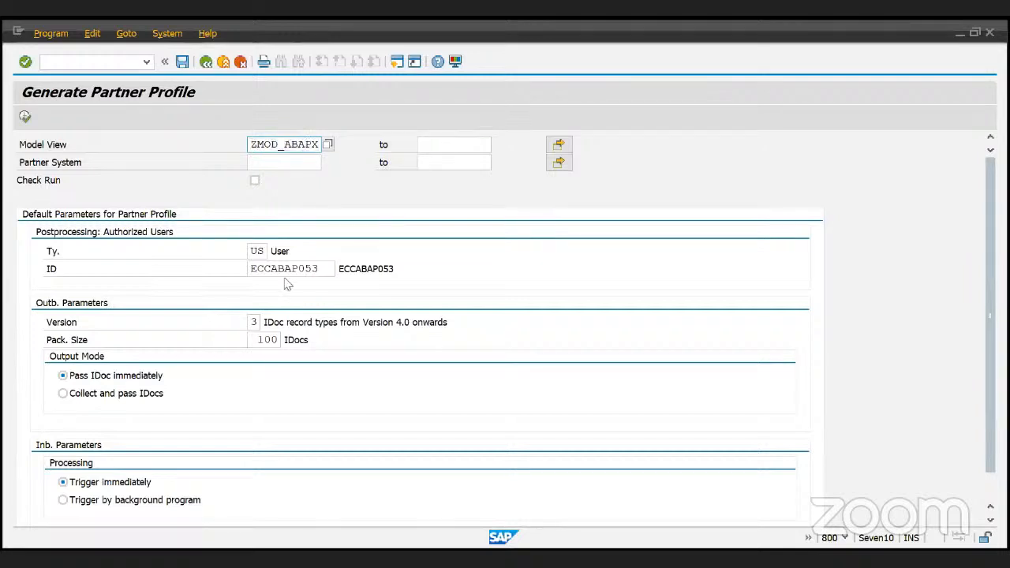
{"action": "left_click_drag", "start_coordinate": [322, 269], "coordinate": [223, 288]}
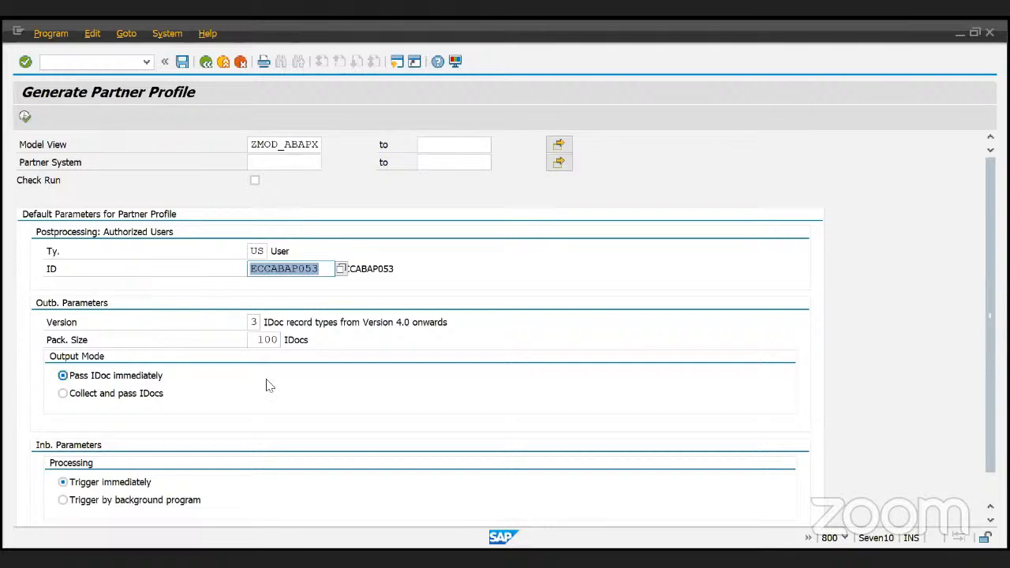
{"action": "double_click", "coordinate": [278, 341]}
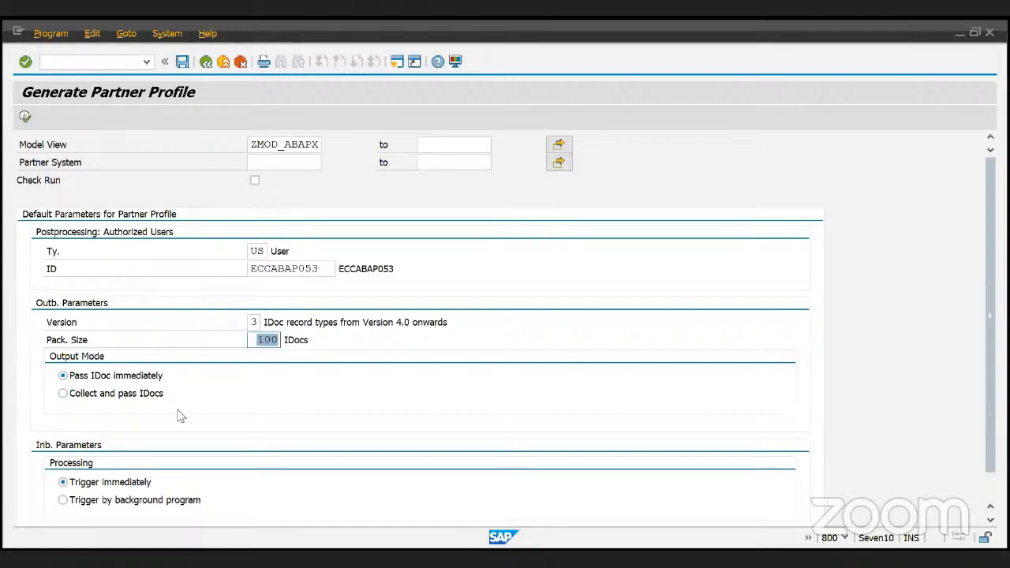
{"action": "scroll", "coordinate": [180, 416], "scroll_direction": "down", "scroll_amount": 1}
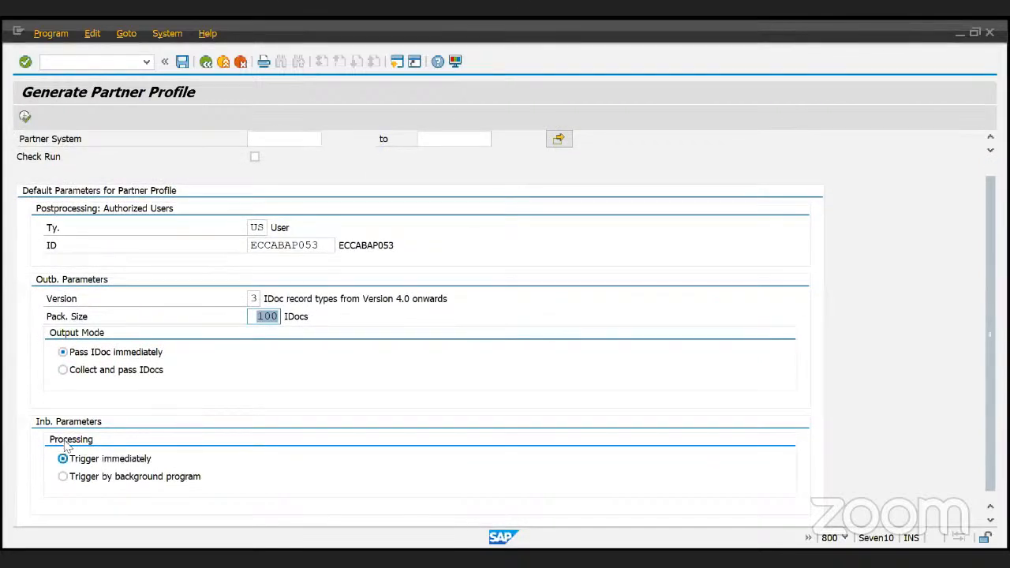
{"action": "scroll", "coordinate": [129, 460], "scroll_direction": "up", "scroll_amount": 1}
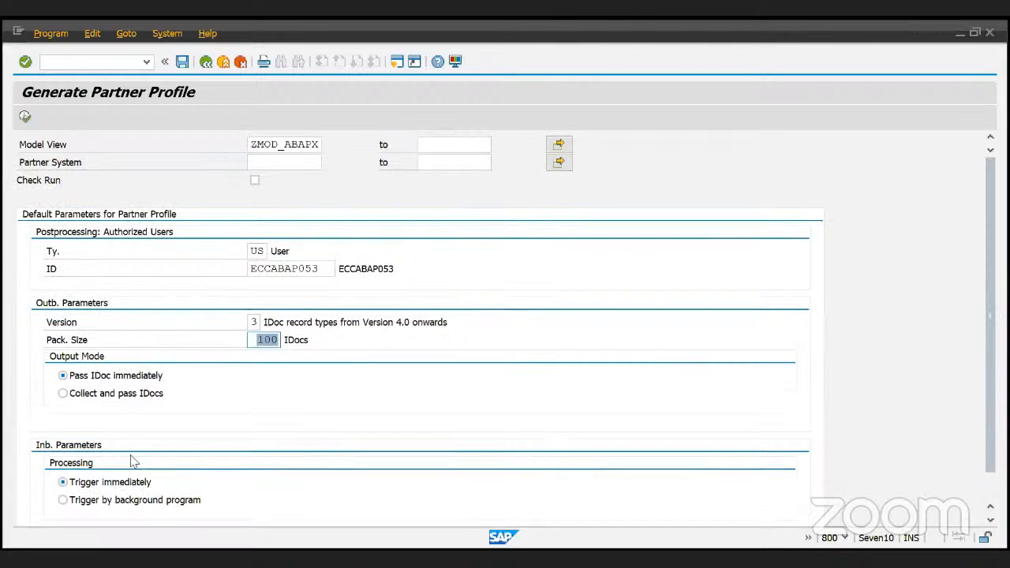
{"action": "left_click", "coordinate": [25, 117]}
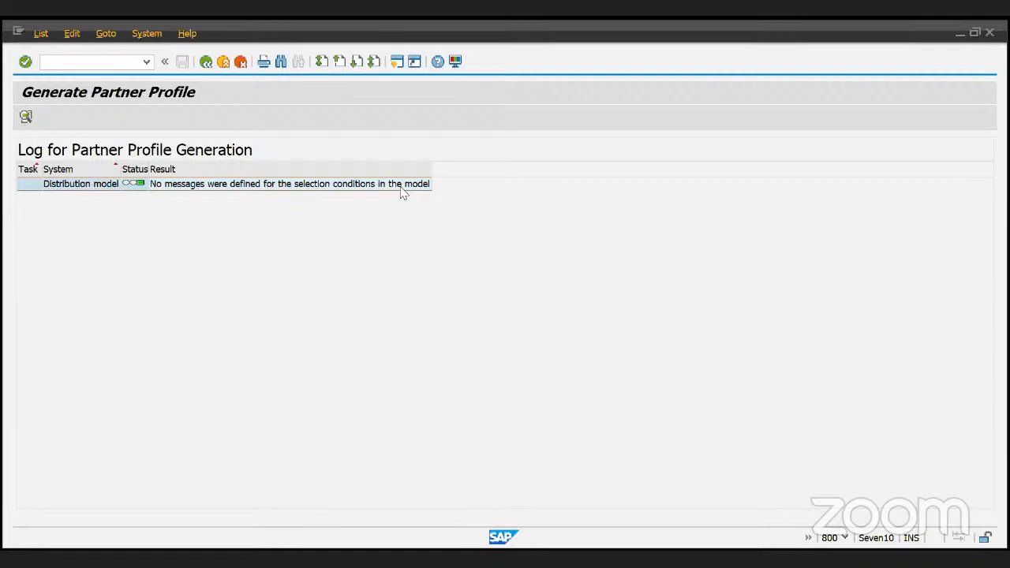
- Back out of the generation log to the Demo Material distribution model tree
{"action": "left_click", "coordinate": [150, 167]}
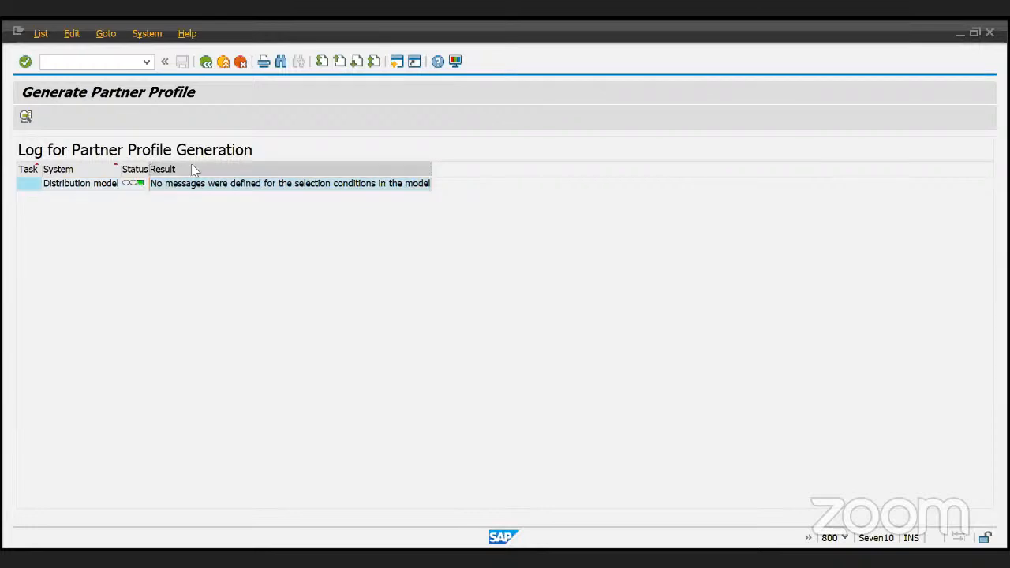
{"action": "left_click", "coordinate": [206, 64]}
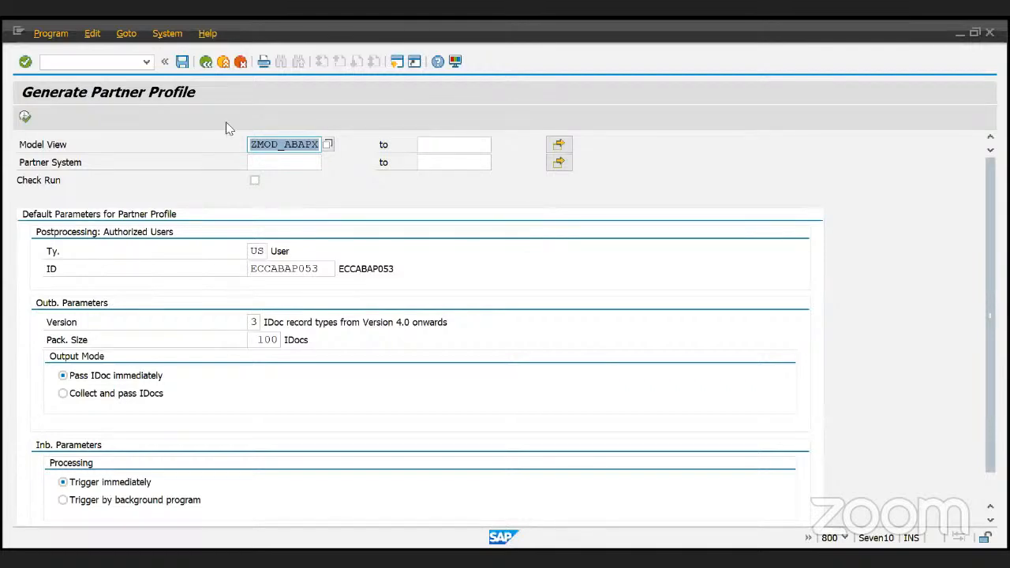
{"action": "left_click", "coordinate": [210, 64]}
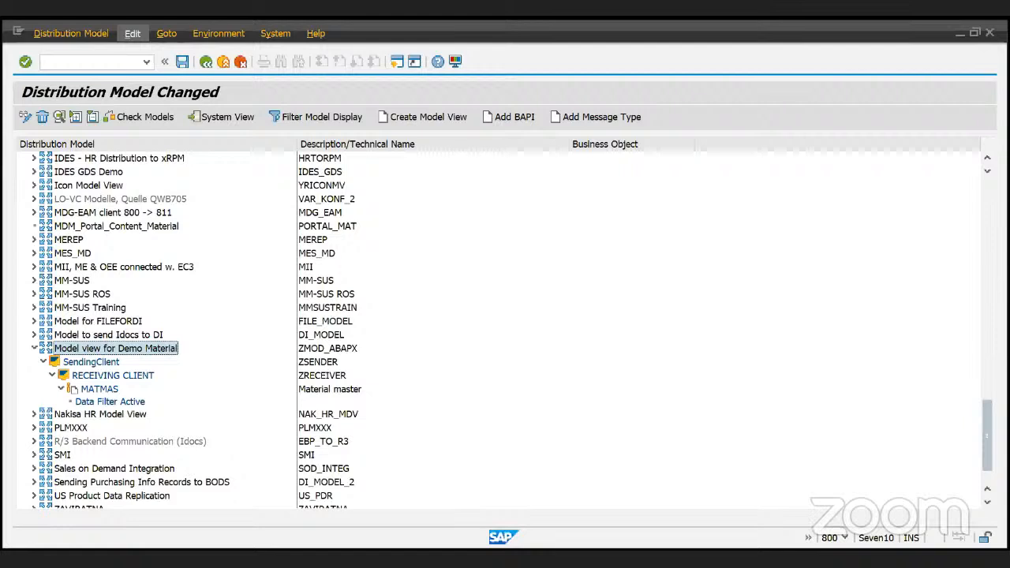
- Attempt to send the model view to a transport, then save the distribution model
{"action": "mouse_move", "coordinate": [190, 156]}
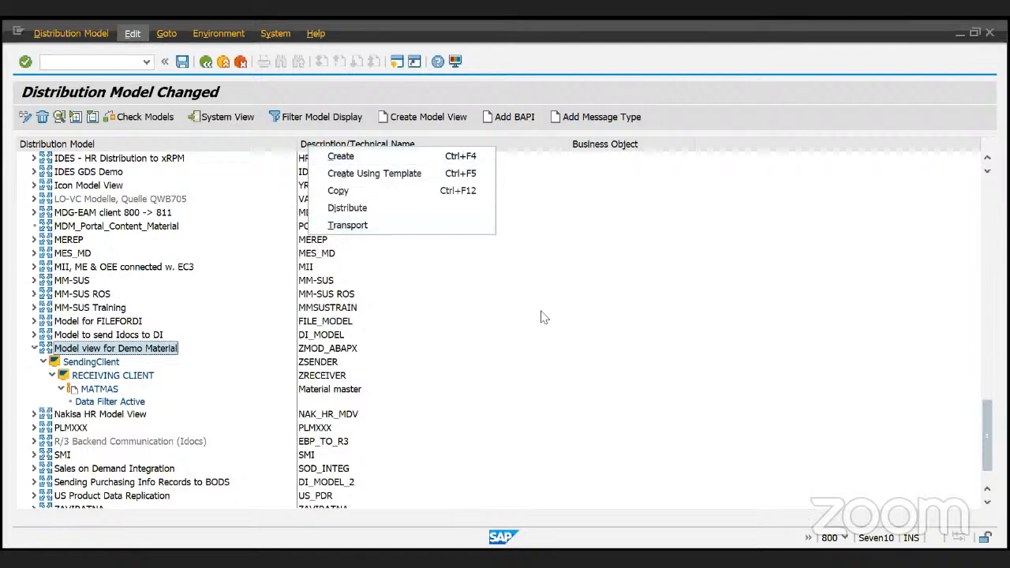
{"action": "left_click", "coordinate": [411, 229]}
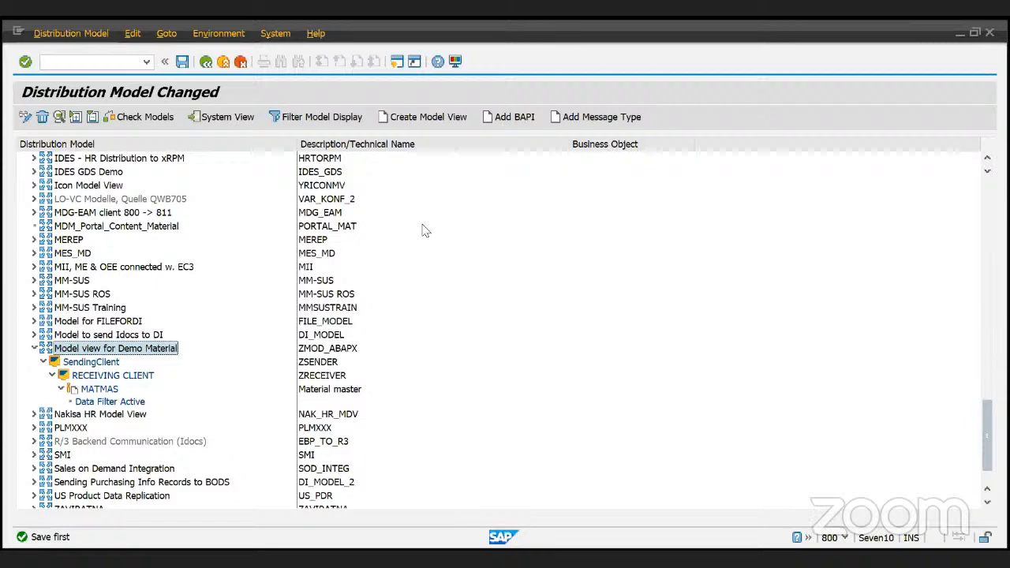
{"action": "left_click", "coordinate": [182, 61]}
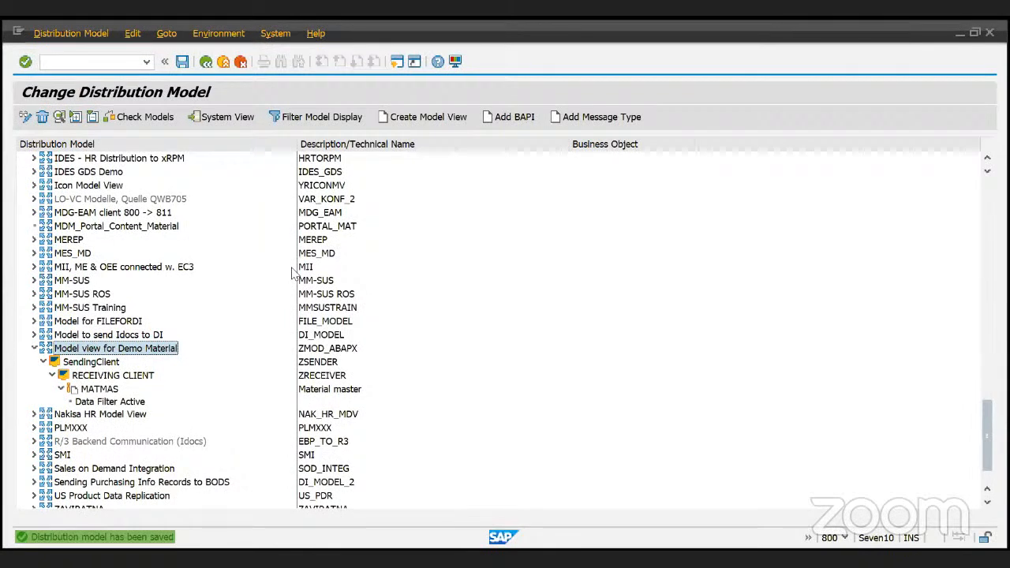
- Try transporting the model view, cancel the customizing request prompt, and leave the tree
{"action": "left_click", "coordinate": [135, 35]}
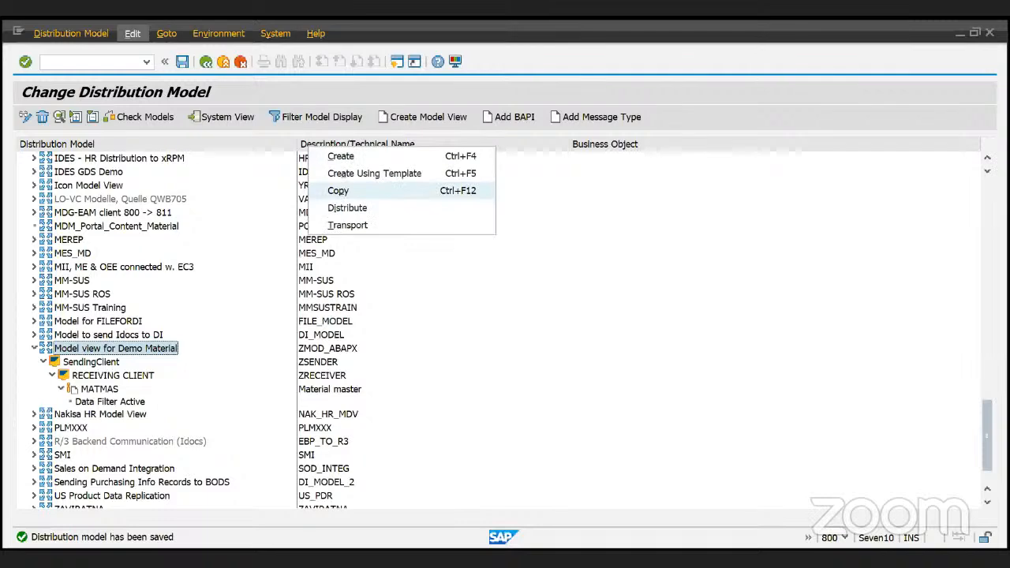
{"action": "left_click", "coordinate": [351, 225]}
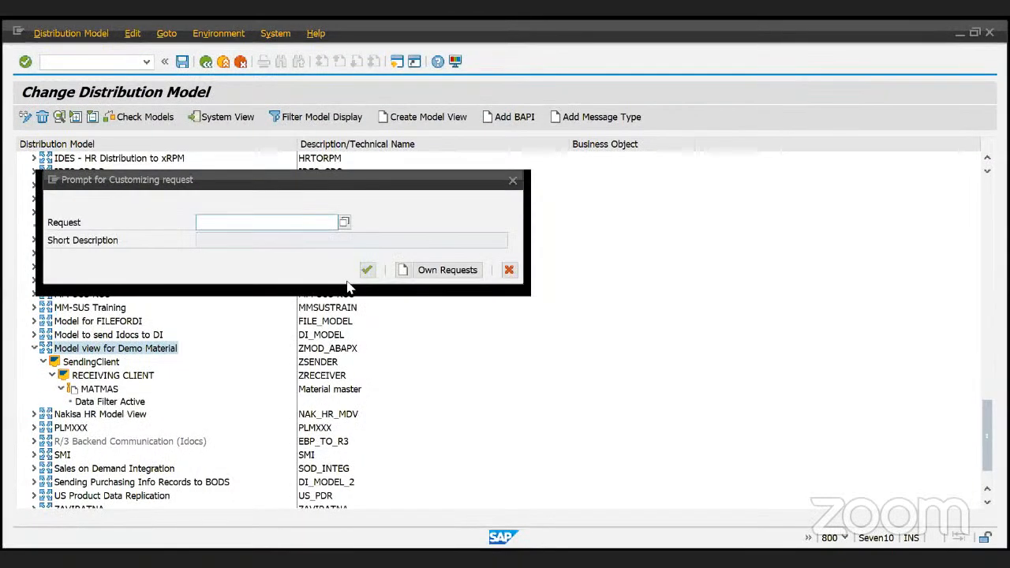
{"action": "left_click", "coordinate": [513, 181]}
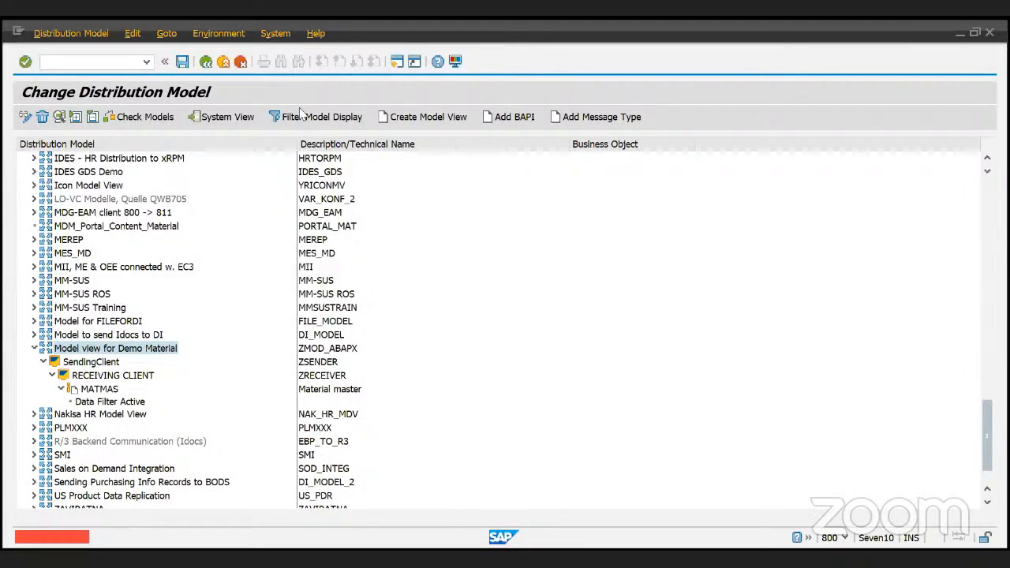
{"action": "left_click", "coordinate": [205, 63]}
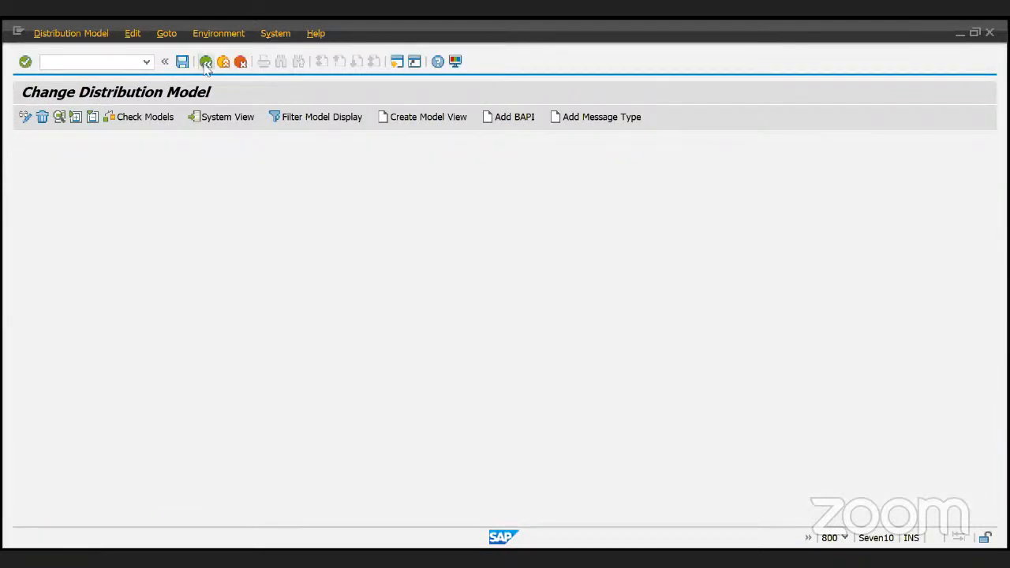
- Return to SAP Easy Access and start port definition with WE21
{"action": "left_click", "coordinate": [222, 65]}
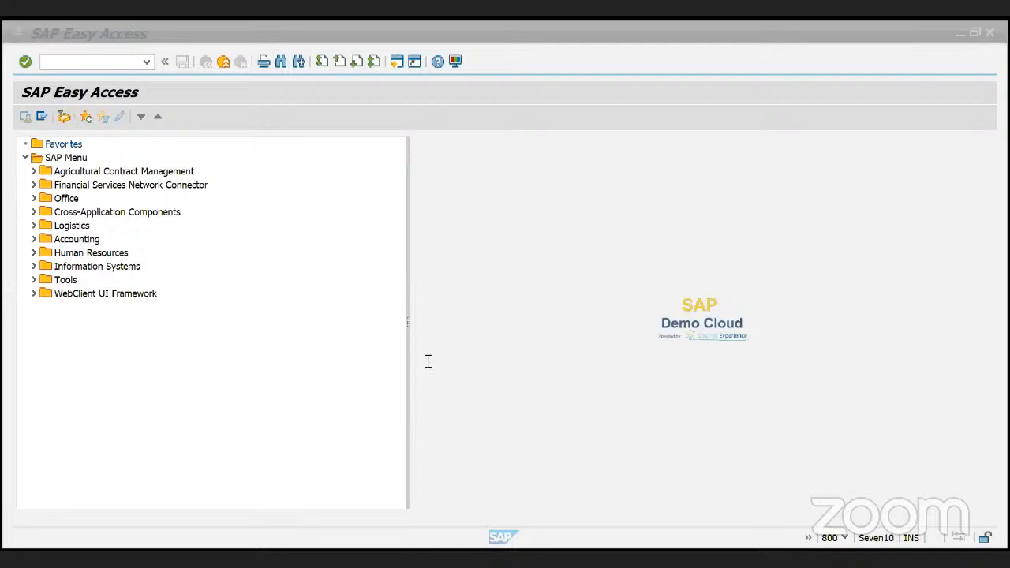
{"action": "left_click", "coordinate": [94, 61]}
{"action": "type", "text": "WE21"}
{"action": "key", "text": "Return"}
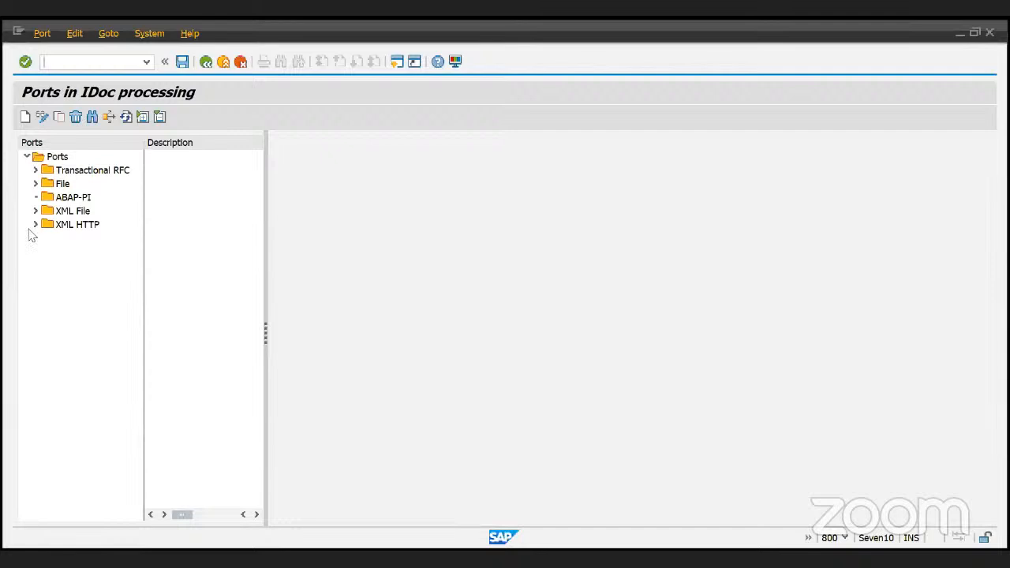
- Check the Transactional RFC ports, then launch the WE20 partner profiles transaction
{"action": "left_click", "coordinate": [32, 168]}
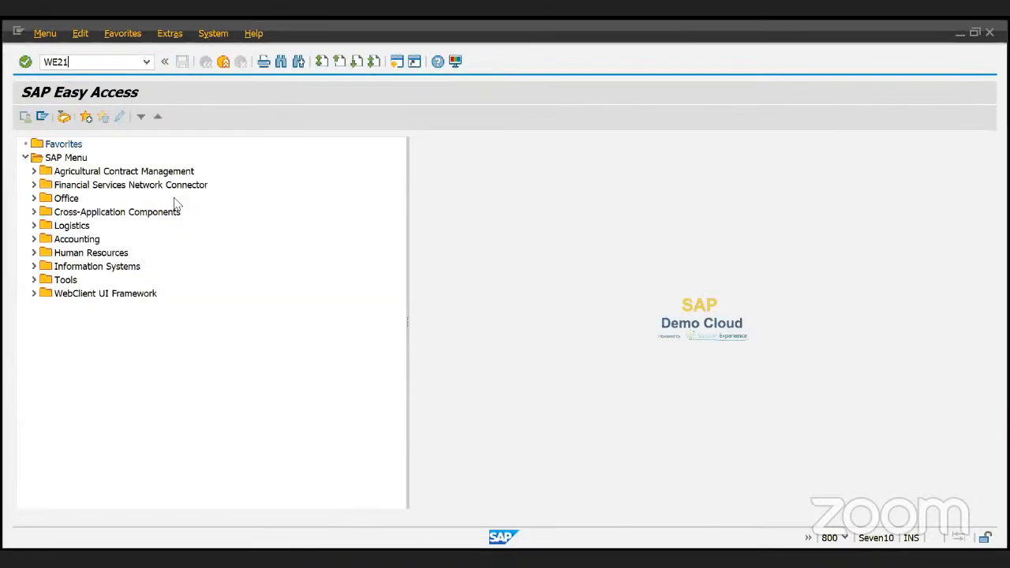
{"action": "key", "text": "Return"}
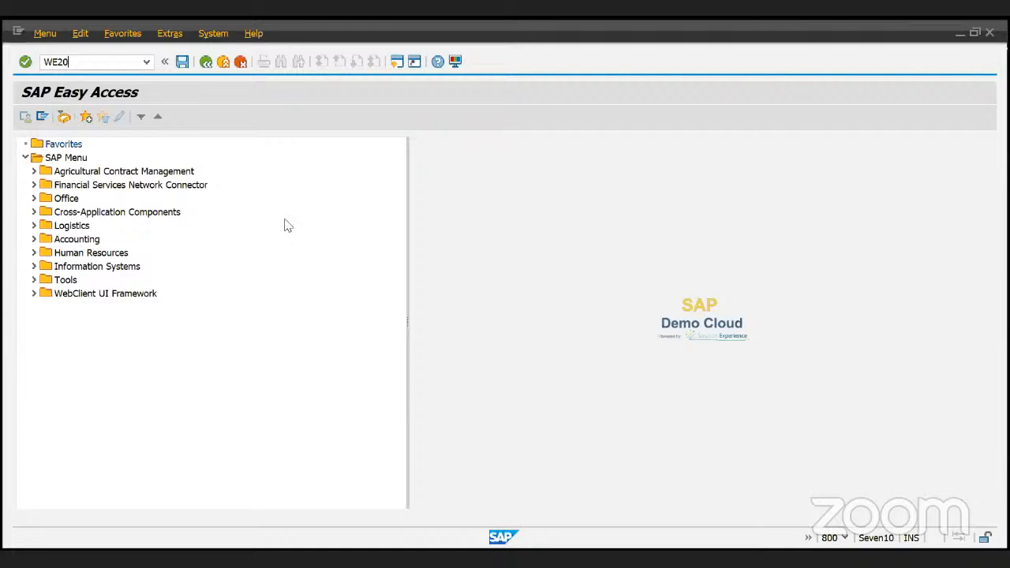
{"action": "key", "text": "Return"}
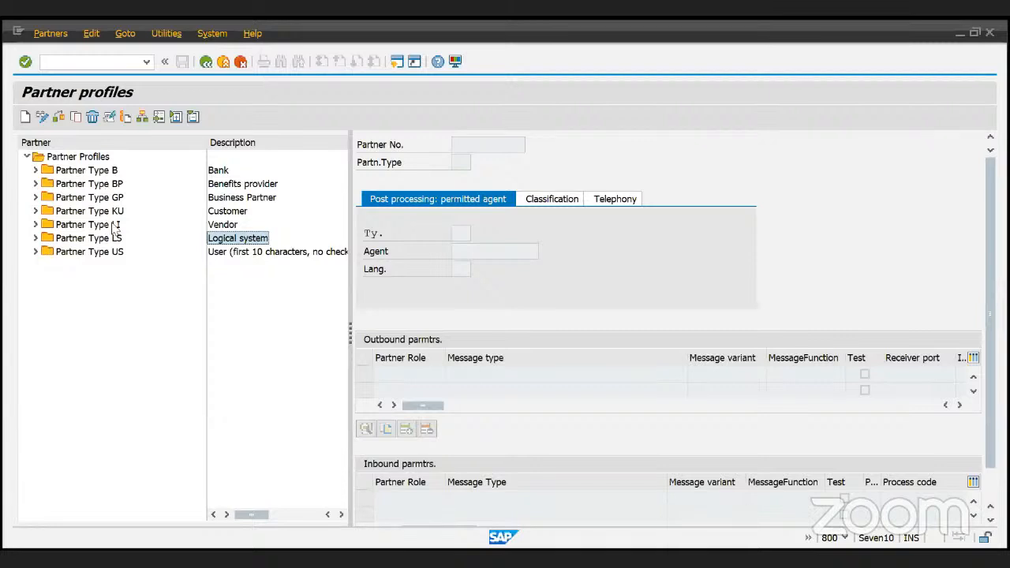
- Expand Partner Type LS to list the logical system partners
{"action": "left_click", "coordinate": [35, 238]}
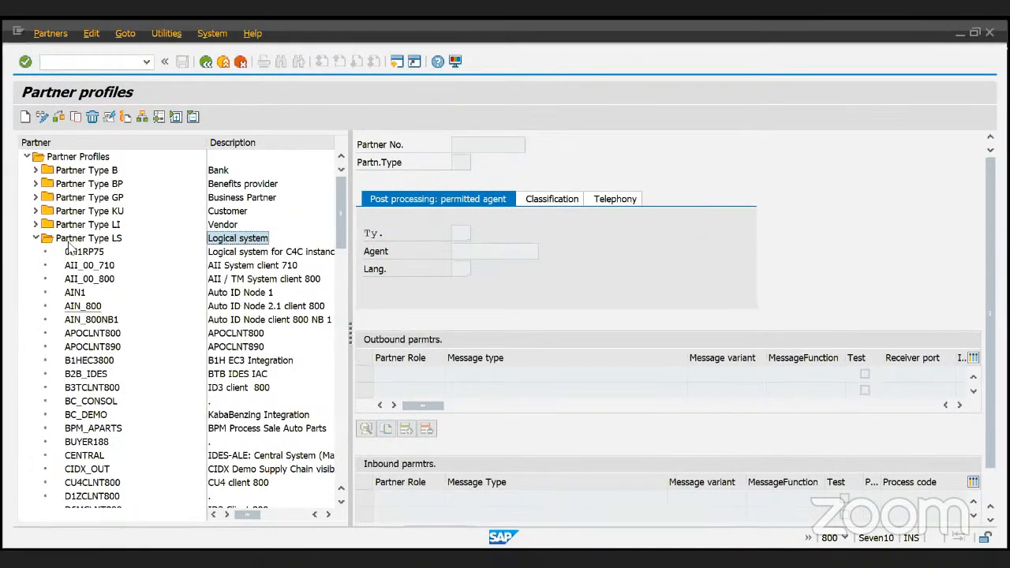
{"action": "scroll", "coordinate": [68, 249], "scroll_direction": "down", "scroll_amount": 2}
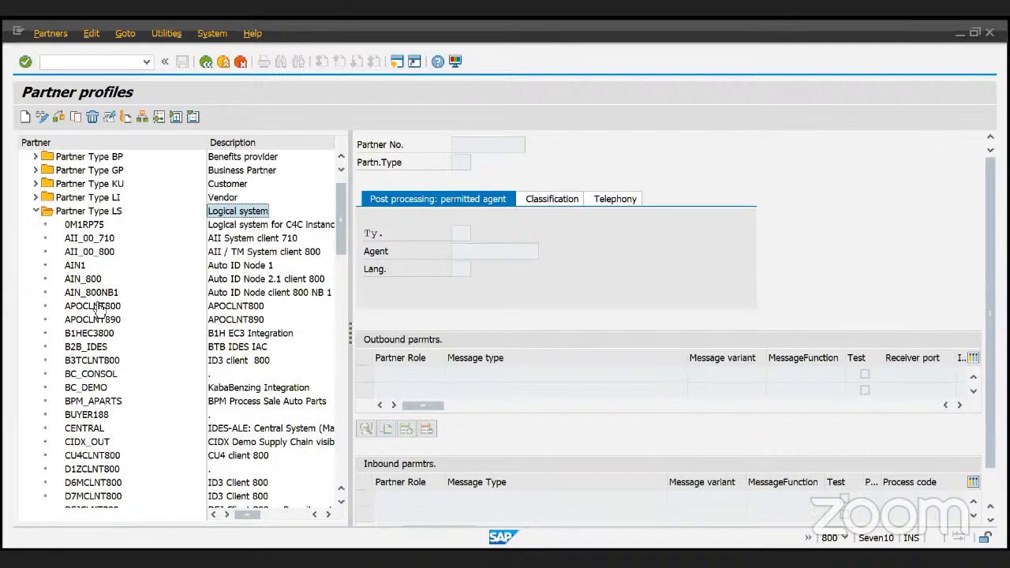
{"action": "left_click", "coordinate": [70, 213]}
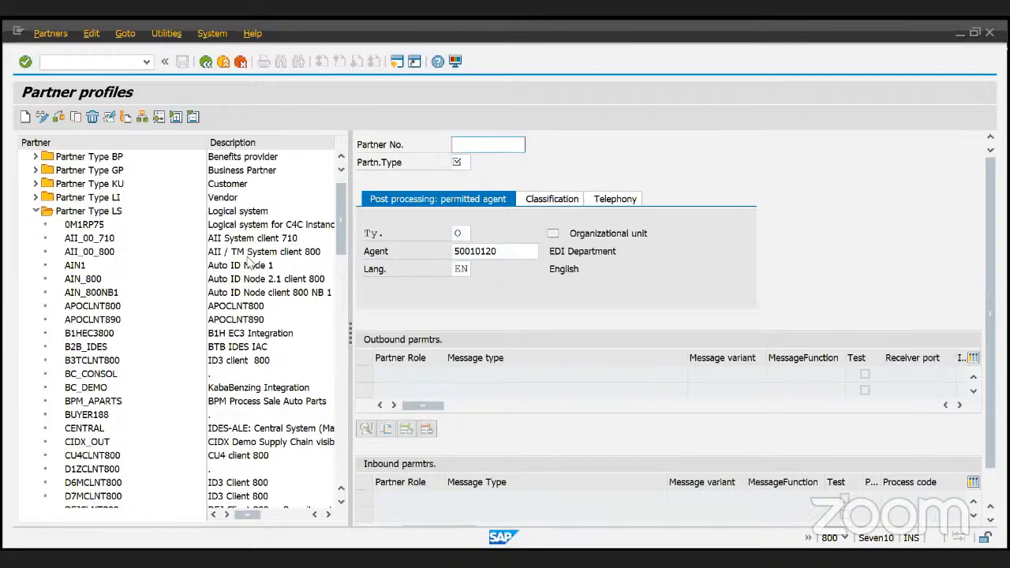
{"action": "scroll", "coordinate": [523, 444], "scroll_direction": "down", "scroll_amount": 1}
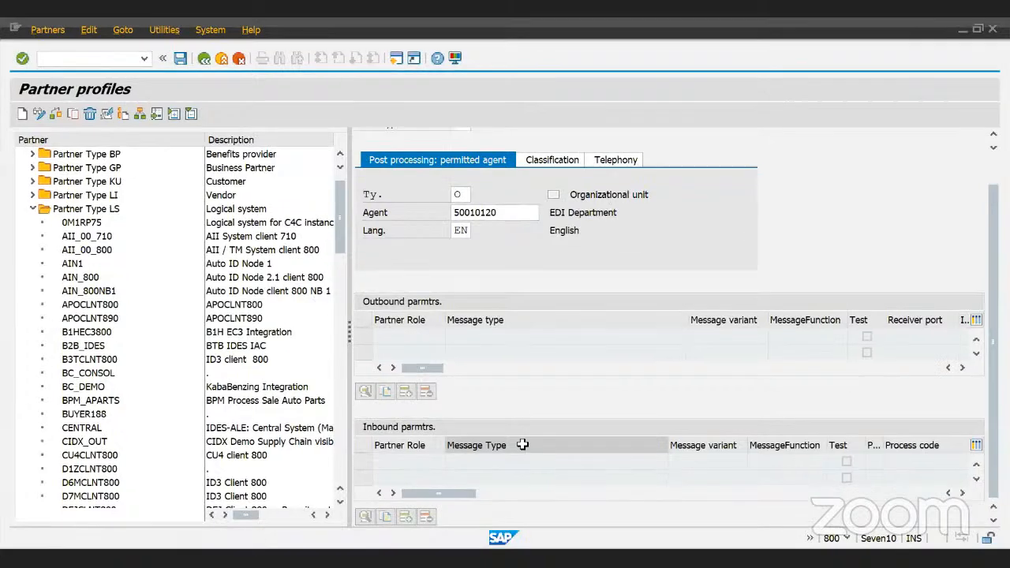
{"action": "scroll", "coordinate": [523, 444], "scroll_direction": "up", "scroll_amount": 1}
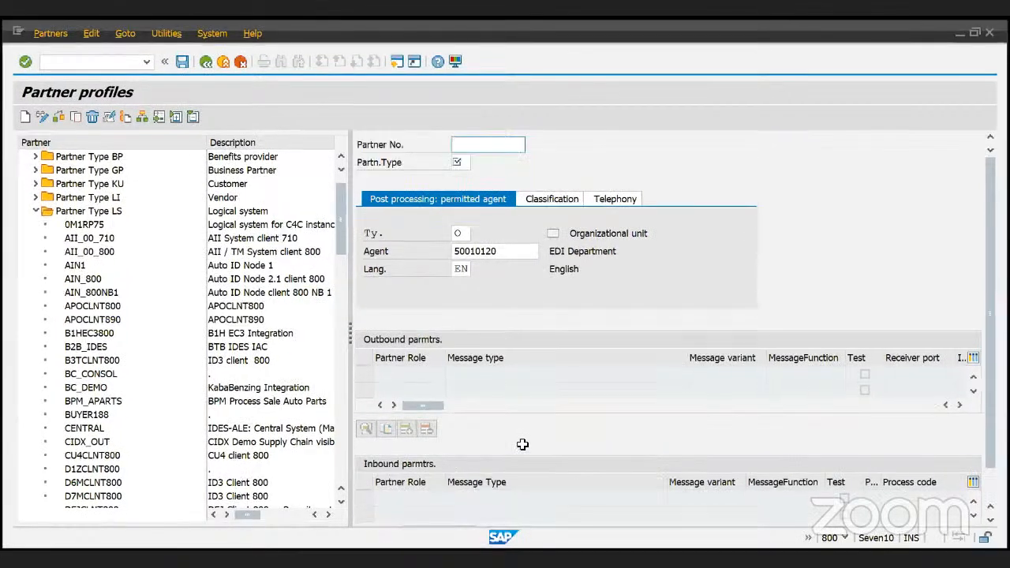
{"action": "scroll", "coordinate": [122, 211], "scroll_direction": "up", "scroll_amount": 1}
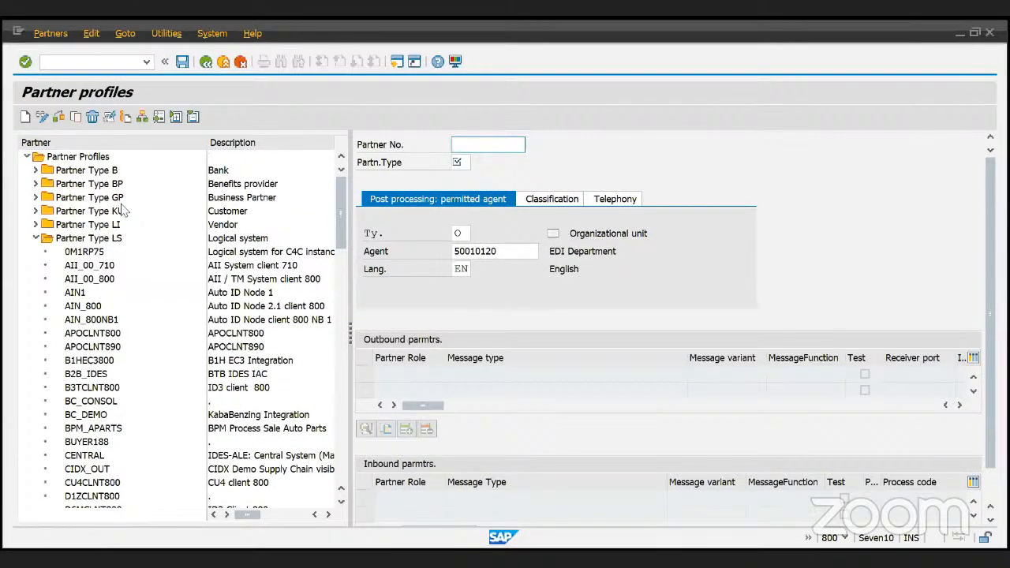
- Cancel the blank partner entry, confirm discarding it, and scroll down the LS list
{"action": "left_click", "coordinate": [92, 117]}
{"action": "left_click", "coordinate": [240, 63]}
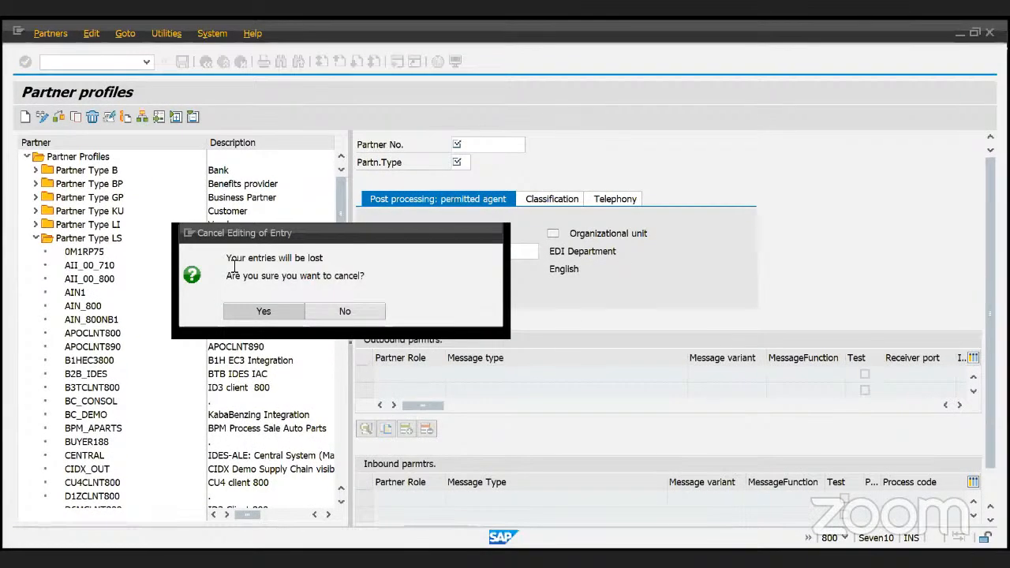
{"action": "key", "text": "Return"}
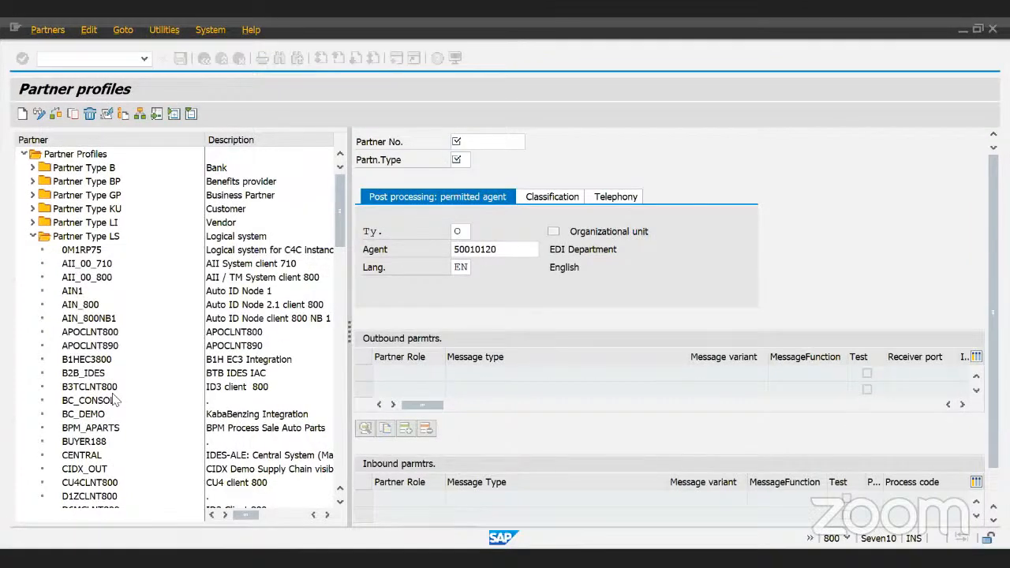
{"action": "scroll", "coordinate": [116, 401], "scroll_direction": "down", "scroll_amount": 8}
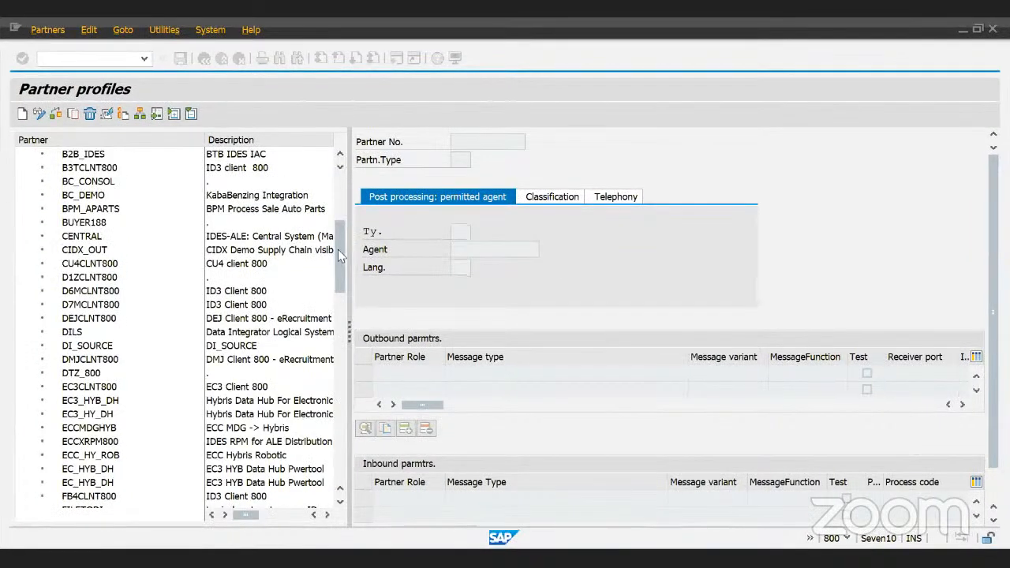
{"action": "scroll", "coordinate": [343, 317], "scroll_direction": "down", "scroll_amount": 3}
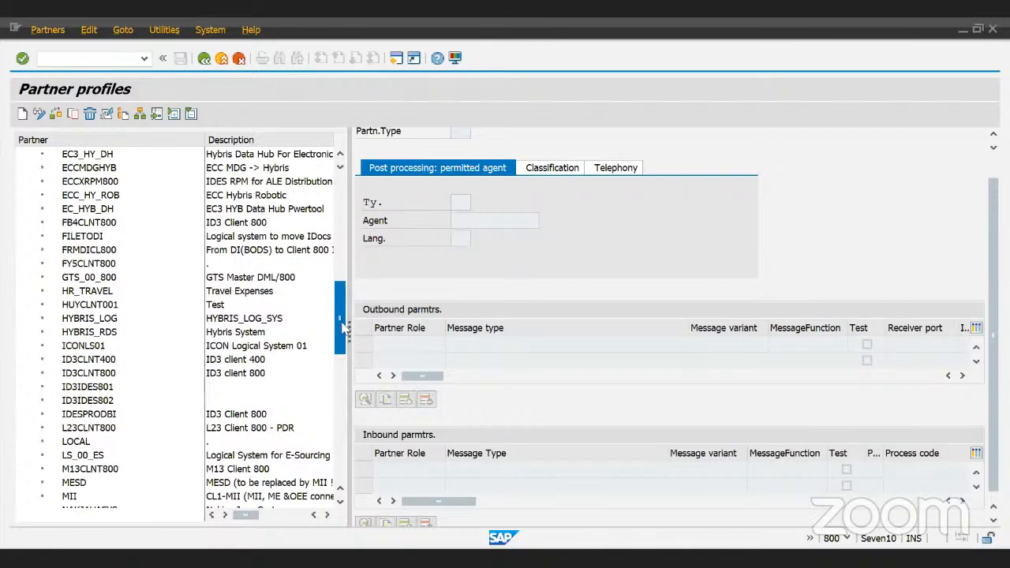
{"action": "scroll", "coordinate": [343, 324], "scroll_direction": "down", "scroll_amount": 4}
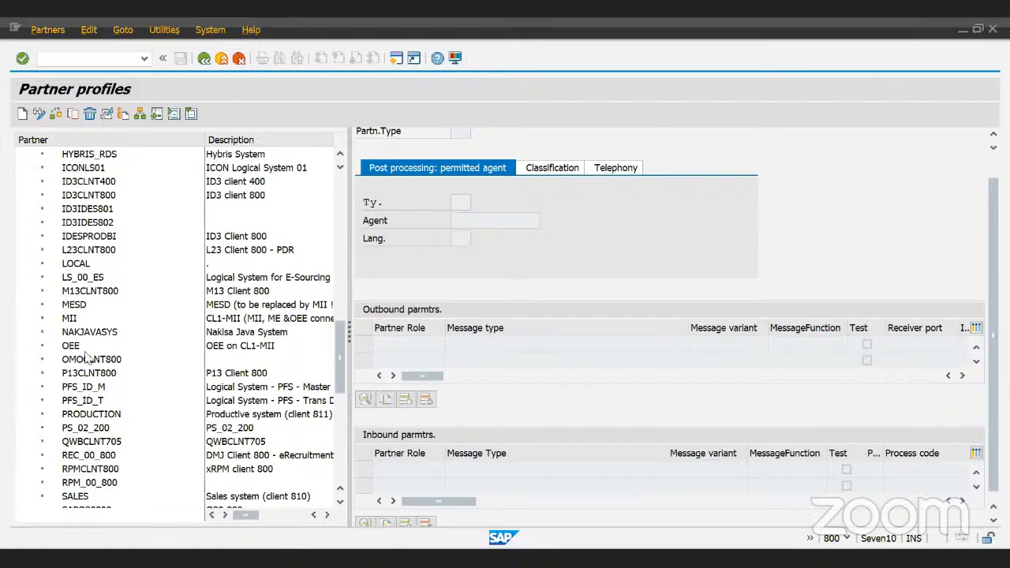
{"action": "scroll", "coordinate": [344, 371], "scroll_direction": "down", "scroll_amount": 1}
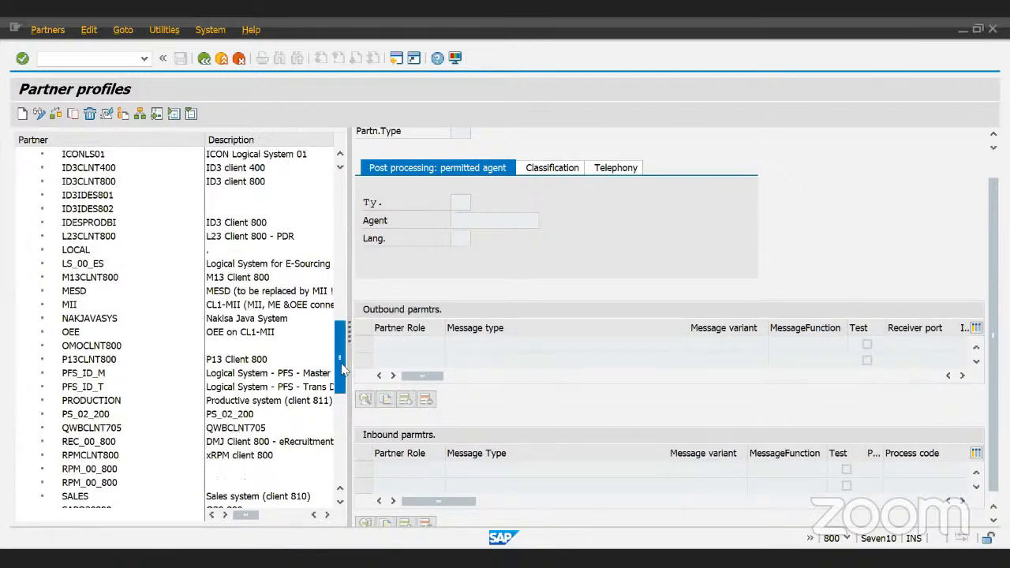
- Scroll the LS list to the ZRECEIVER entry described as RECEIVING CLIENT
{"action": "left_click_drag", "start_coordinate": [342, 371], "coordinate": [350, 456]}
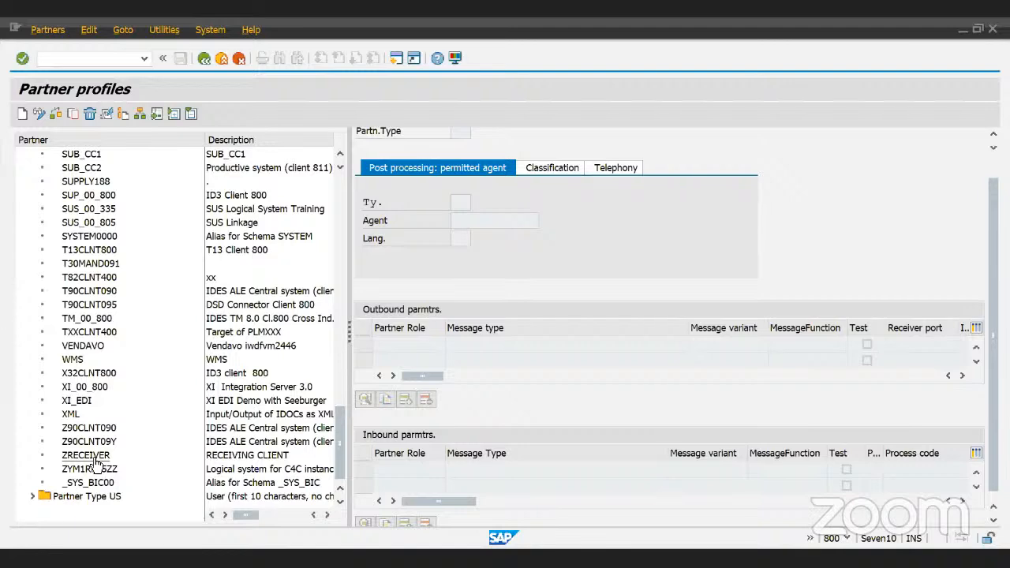
{"action": "double_click", "coordinate": [93, 458]}
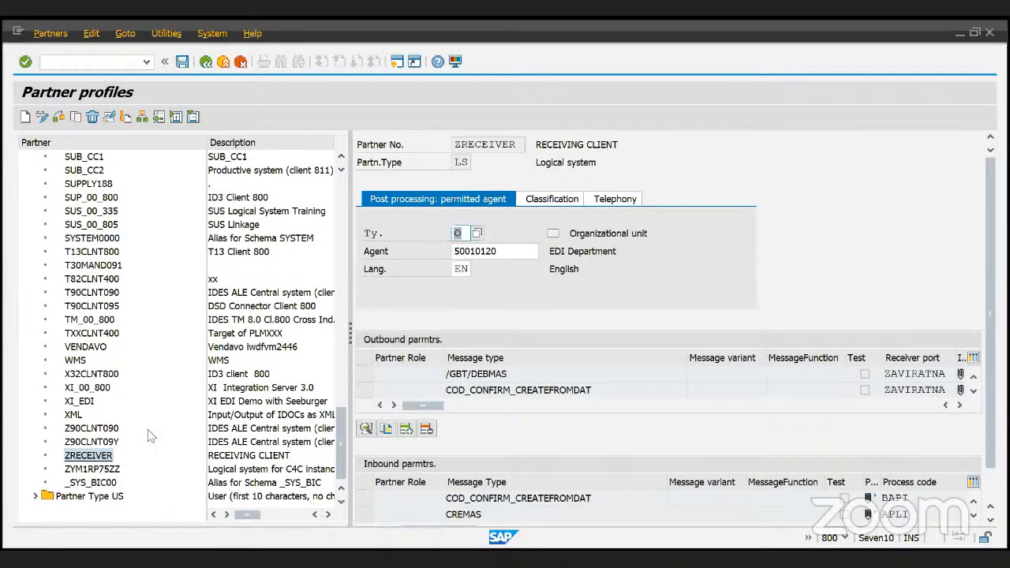
{"action": "left_click", "coordinate": [96, 458]}
{"action": "left_click_drag", "start_coordinate": [475, 145], "coordinate": [445, 146]}
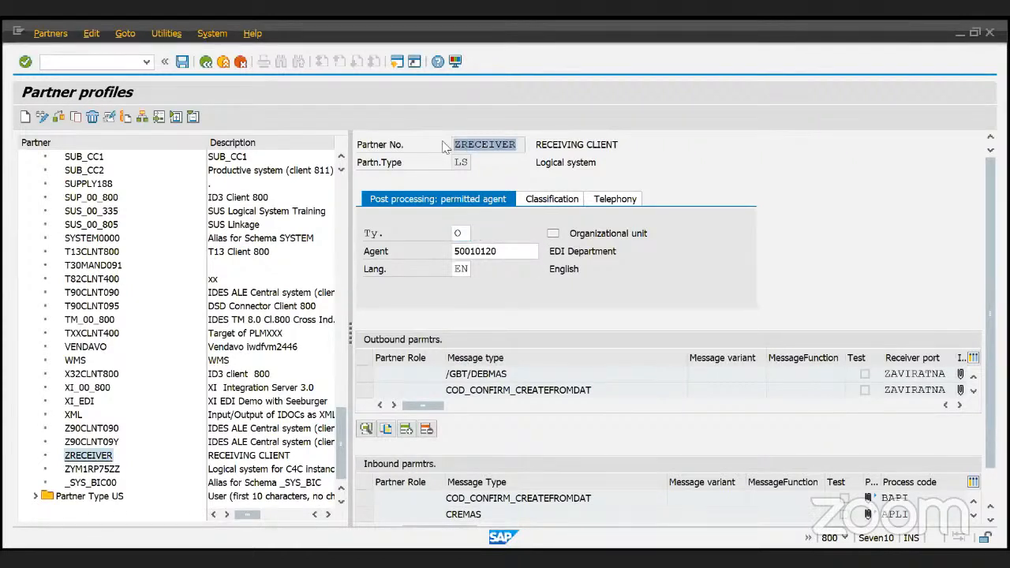
{"action": "left_click", "coordinate": [453, 164]}
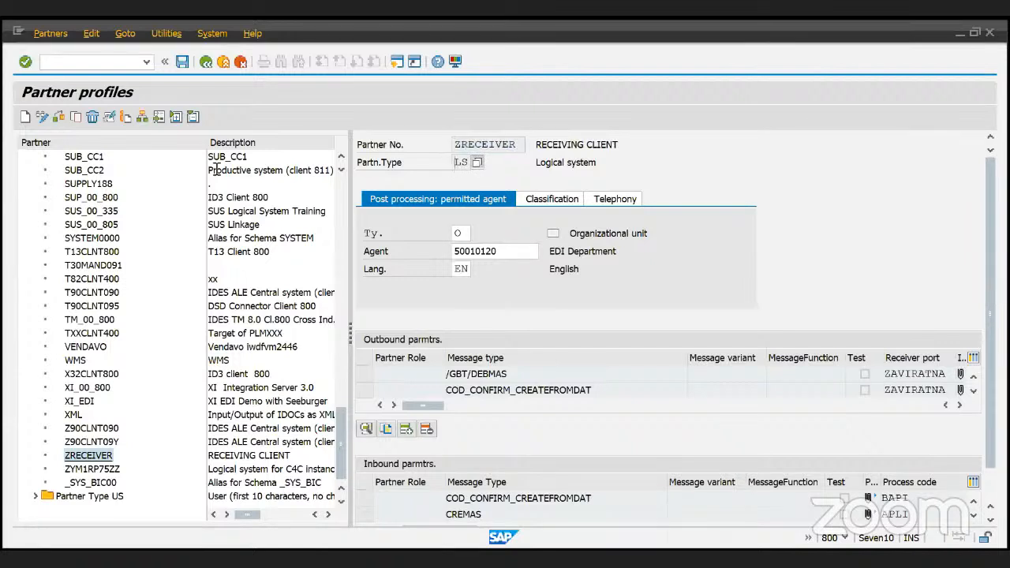
{"action": "scroll", "coordinate": [73, 170], "scroll_direction": "up", "scroll_amount": 1}
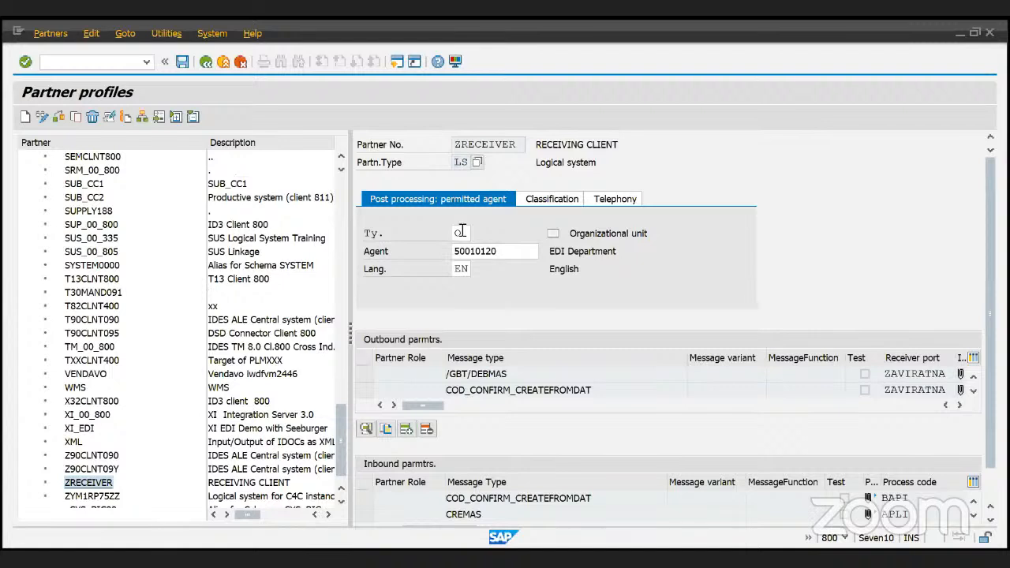
{"action": "double_click", "coordinate": [514, 252]}
{"action": "left_click", "coordinate": [508, 252]}
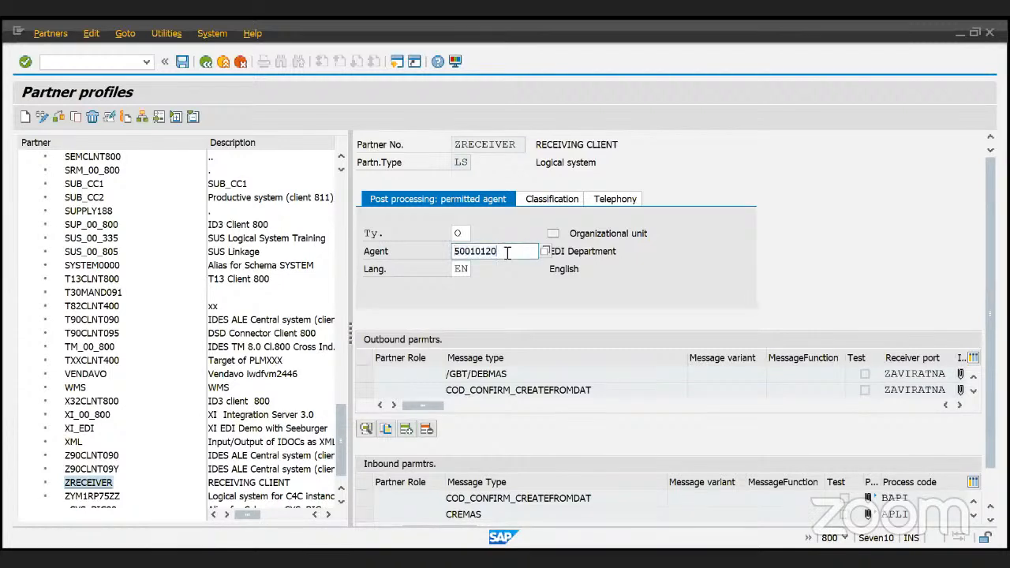
{"action": "left_click_drag", "start_coordinate": [617, 251], "coordinate": [578, 251]}
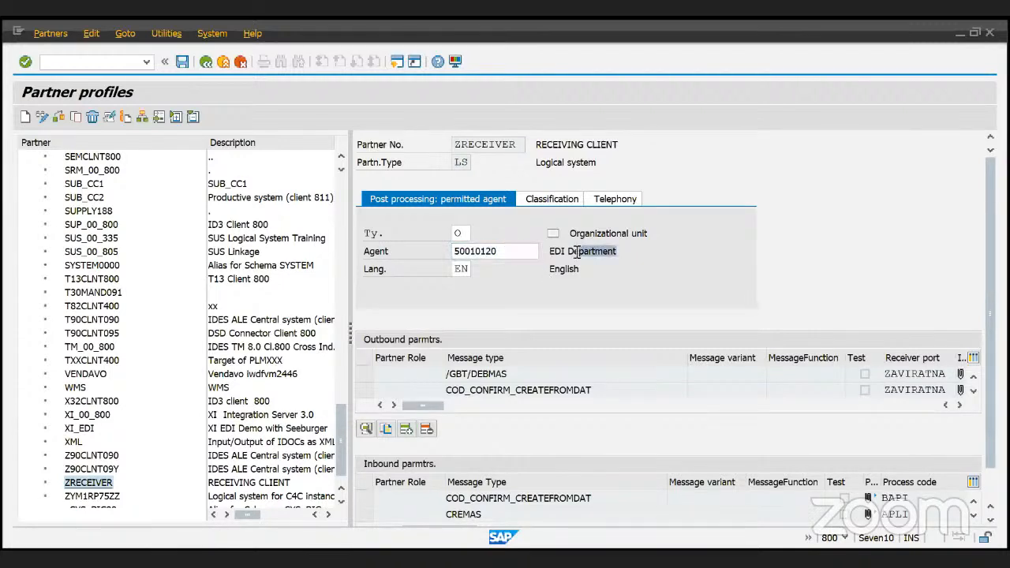
{"action": "scroll", "coordinate": [653, 310], "scroll_direction": "down", "scroll_amount": 1}
{"action": "scroll", "coordinate": [653, 310], "scroll_direction": "down", "scroll_amount": 1}
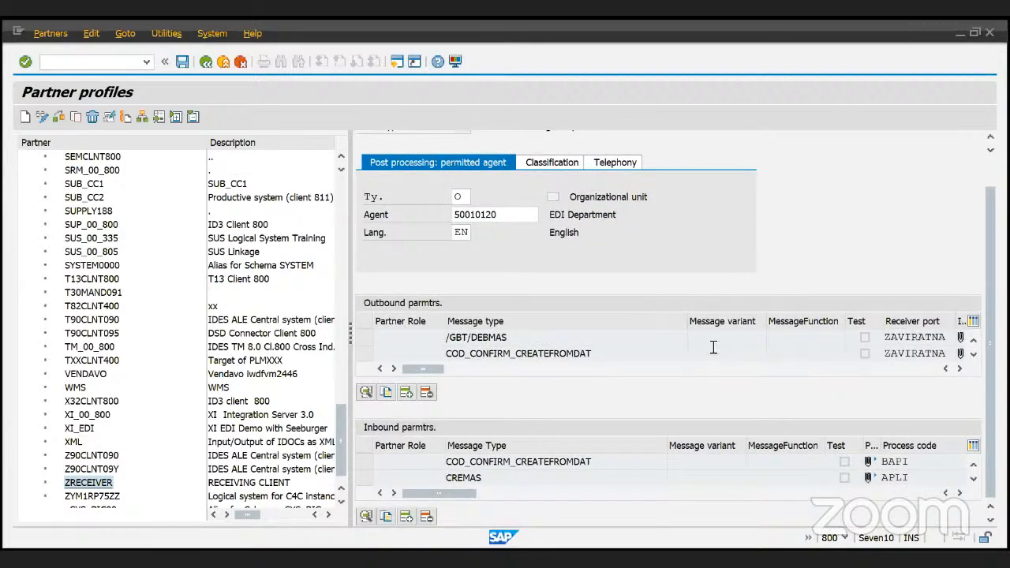
{"action": "scroll", "coordinate": [713, 347], "scroll_direction": "down", "scroll_amount": 1}
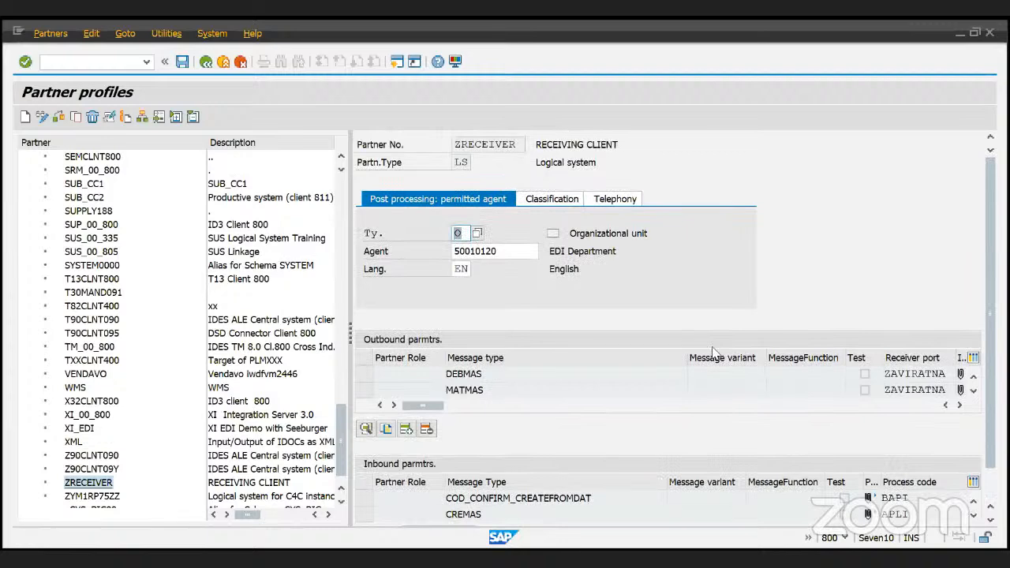
{"action": "scroll", "coordinate": [572, 410], "scroll_direction": "down", "scroll_amount": 1}
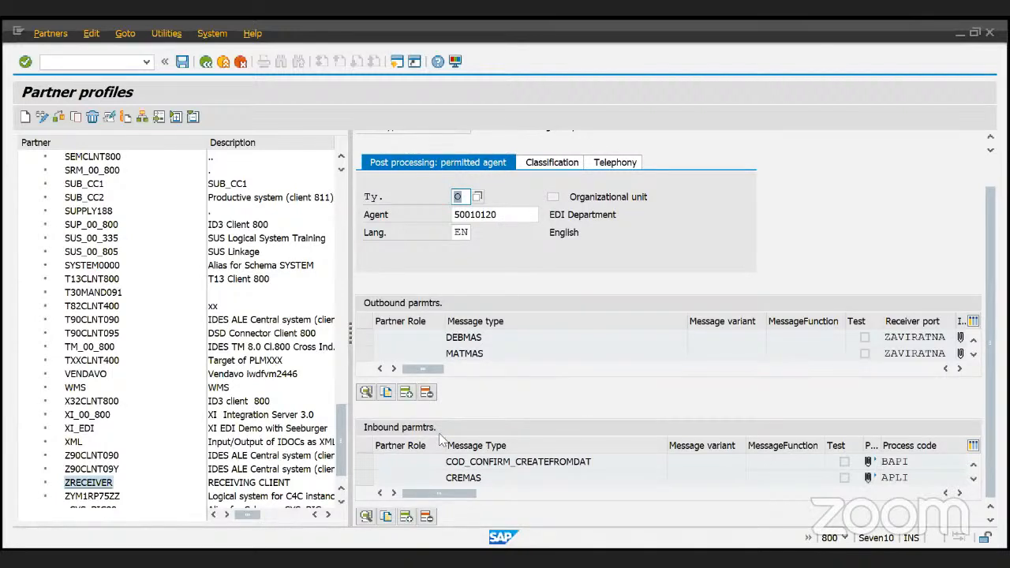
{"action": "left_click", "coordinate": [98, 488]}
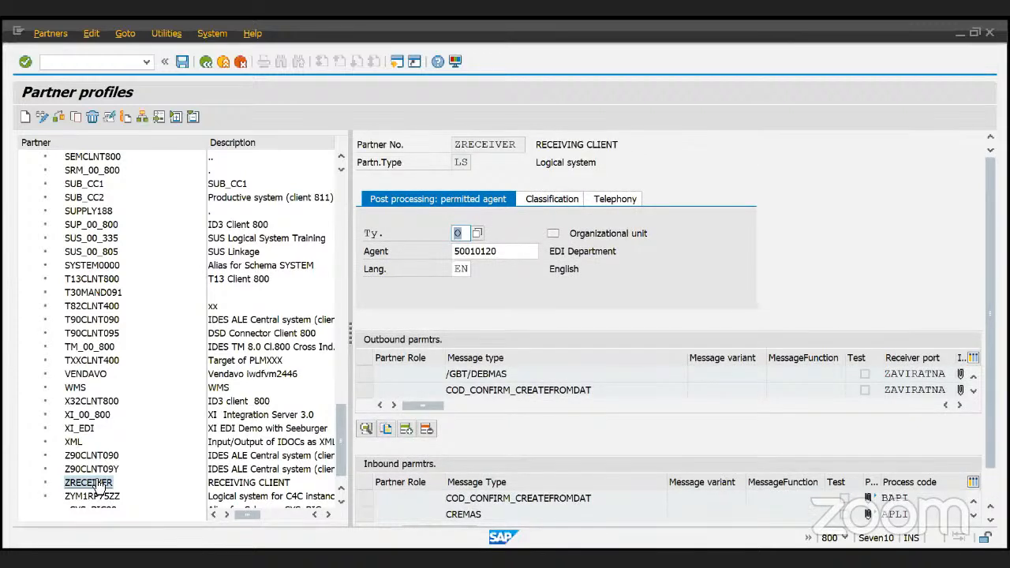
{"action": "left_click", "coordinate": [559, 372]}
{"action": "left_click_drag", "start_coordinate": [620, 390], "coordinate": [452, 404]}
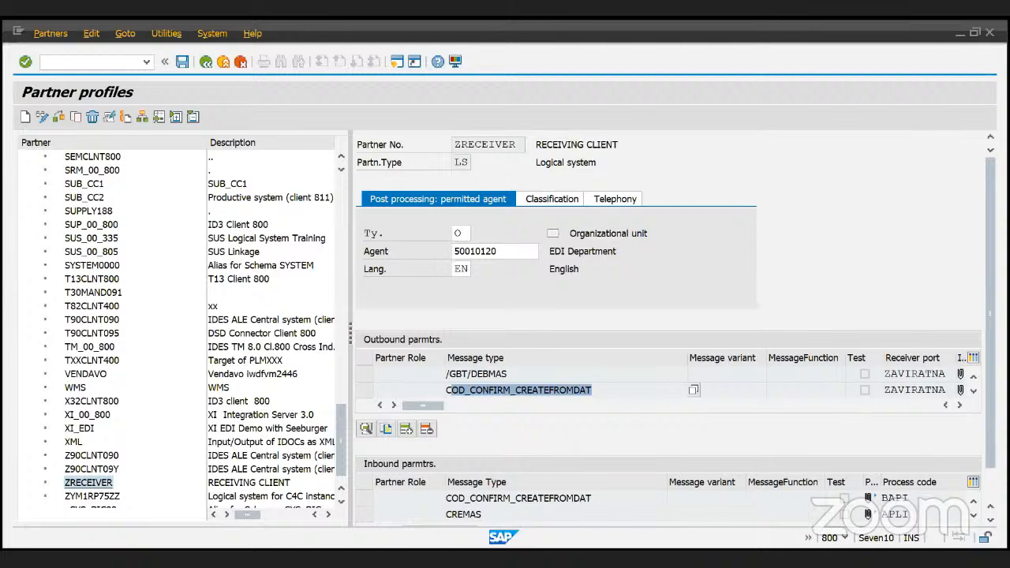
{"action": "left_click", "coordinate": [522, 375]}
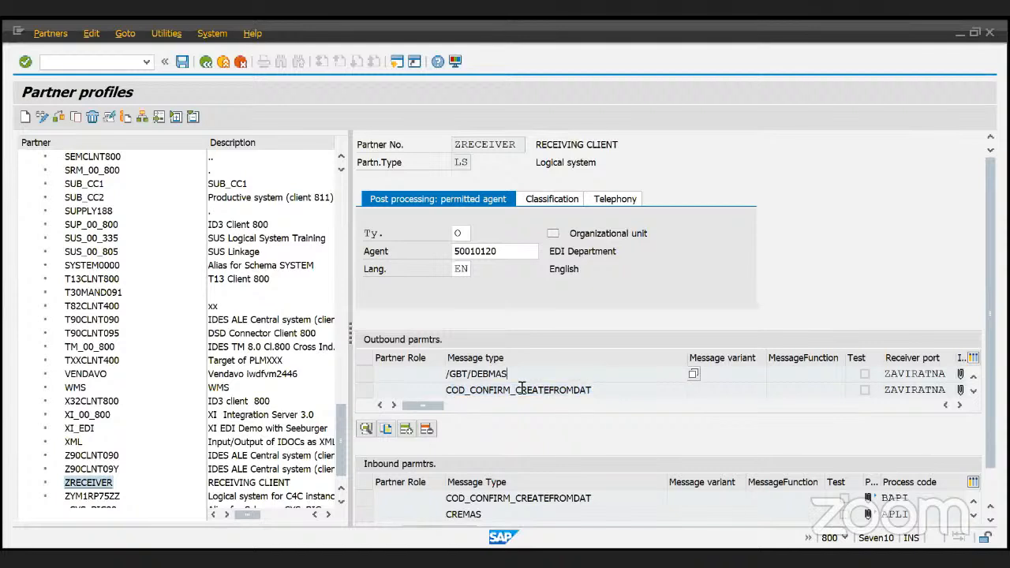
{"action": "left_click_drag", "start_coordinate": [509, 374], "coordinate": [419, 368]}
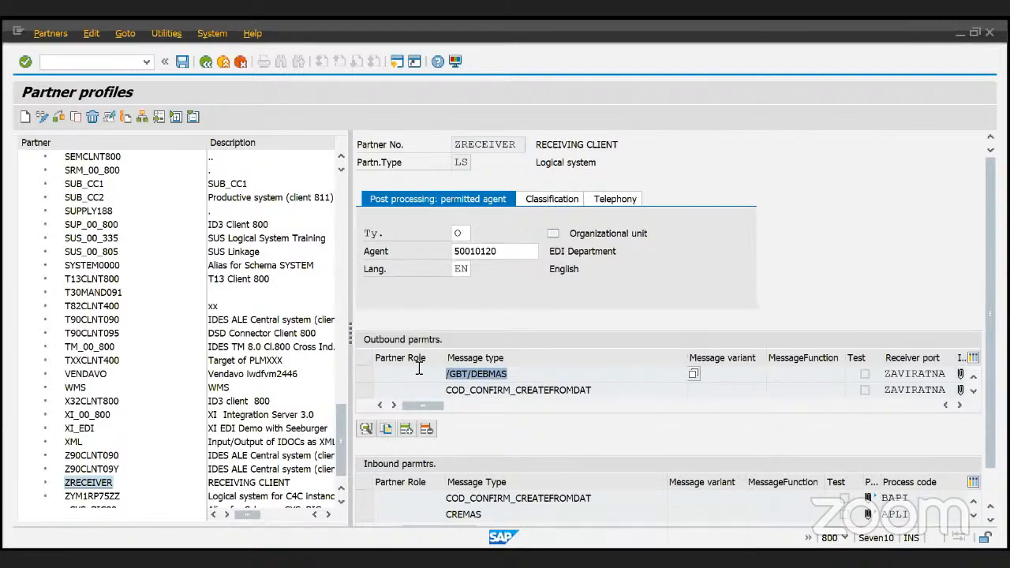
{"action": "left_click", "coordinate": [535, 377]}
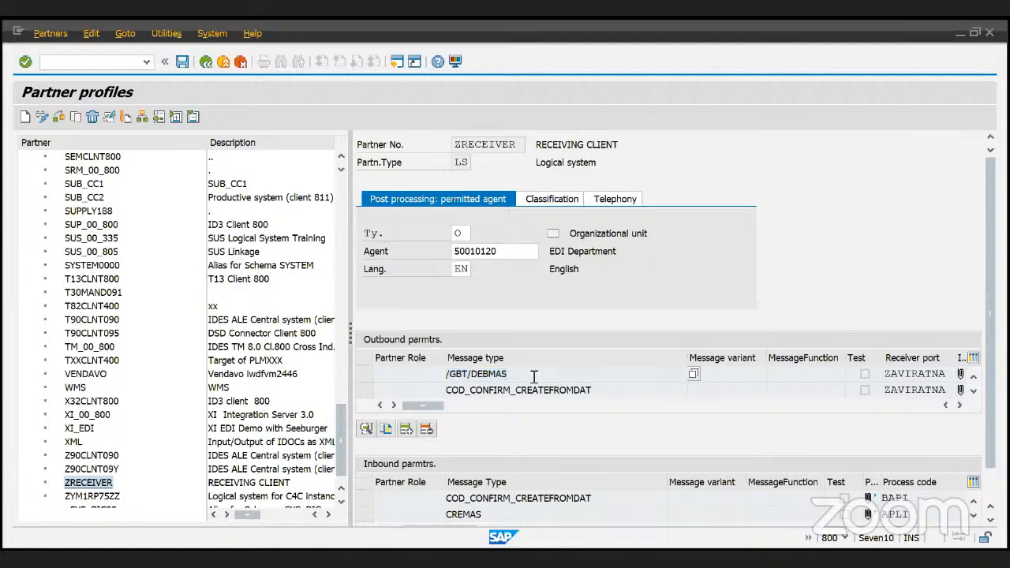
{"action": "double_click", "coordinate": [534, 377]}
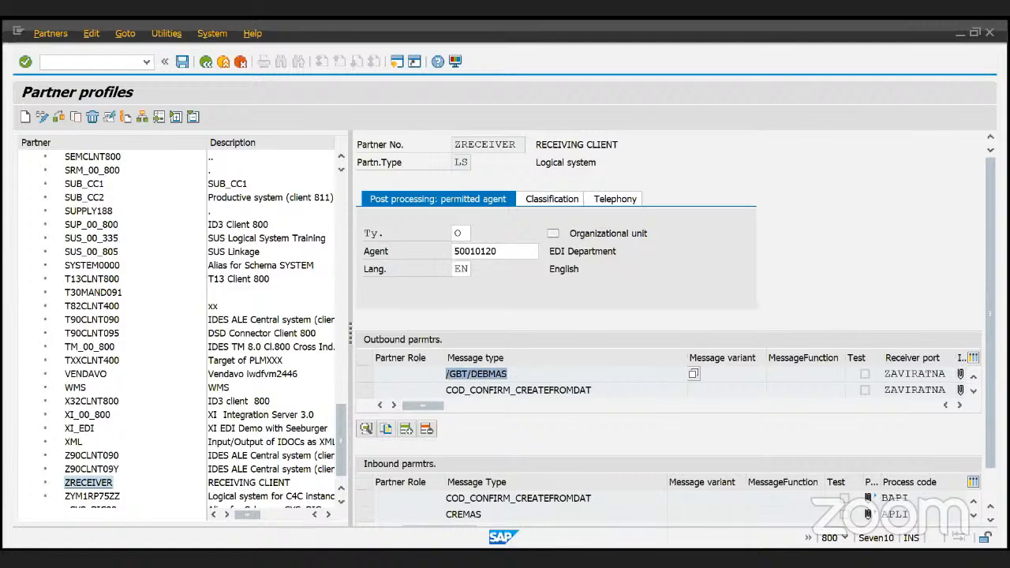
{"action": "left_click_drag", "start_coordinate": [998, 351], "coordinate": [997, 414]}
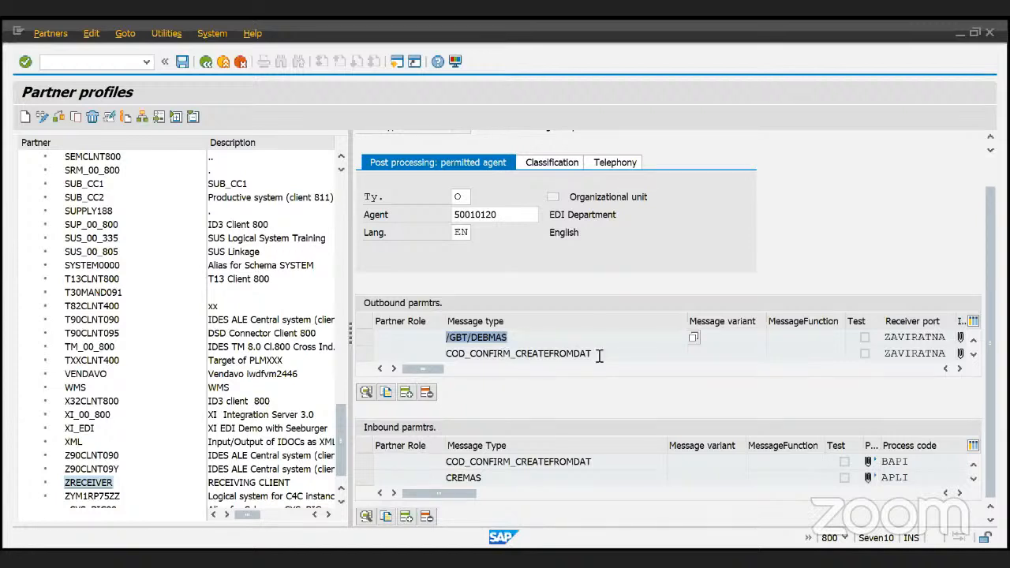
{"action": "left_click_drag", "start_coordinate": [442, 354], "coordinate": [567, 354]}
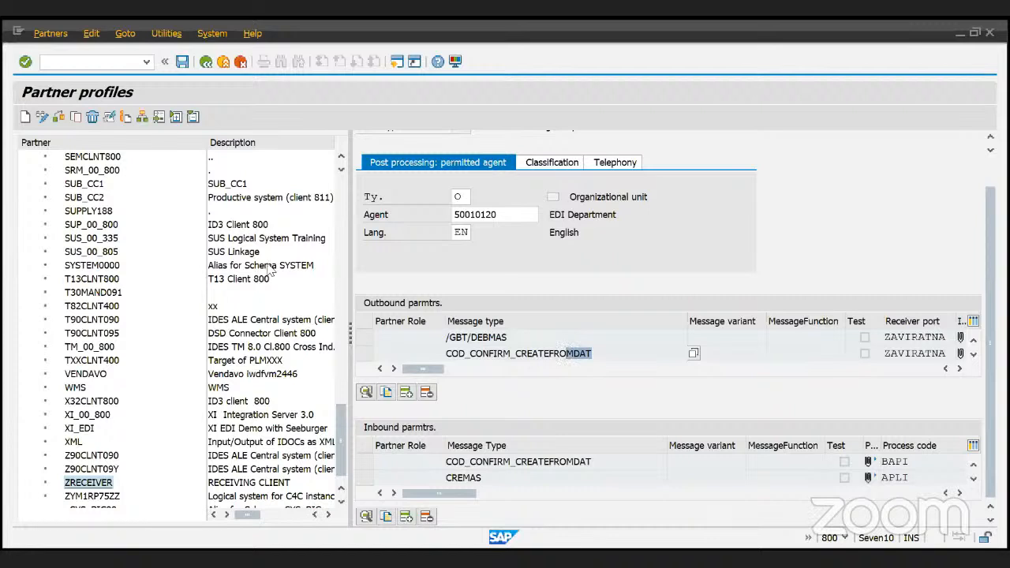
{"action": "left_click", "coordinate": [589, 353]}
{"action": "left_click_drag", "start_coordinate": [588, 354], "coordinate": [440, 349]}
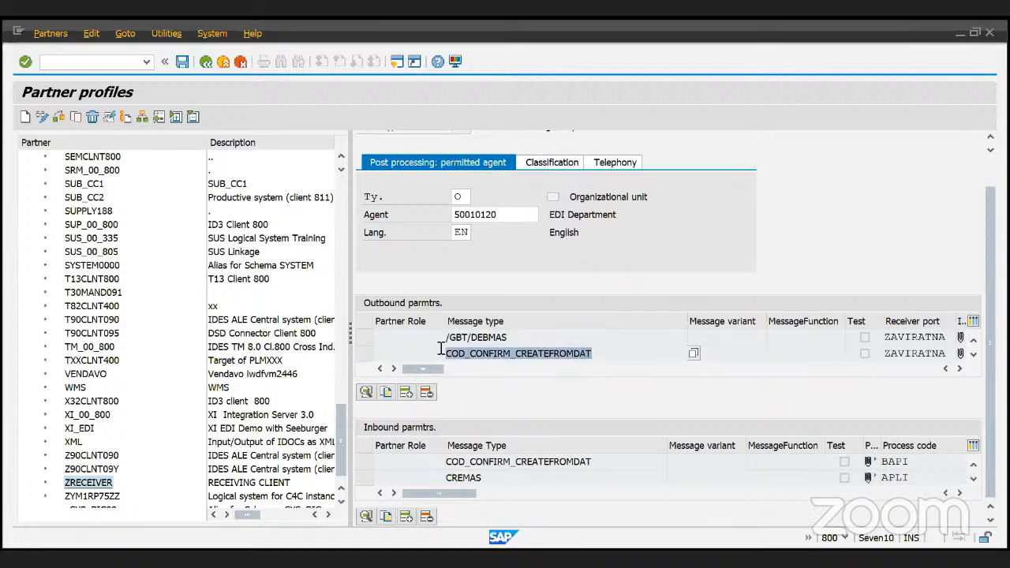
{"action": "left_click", "coordinate": [667, 345]}
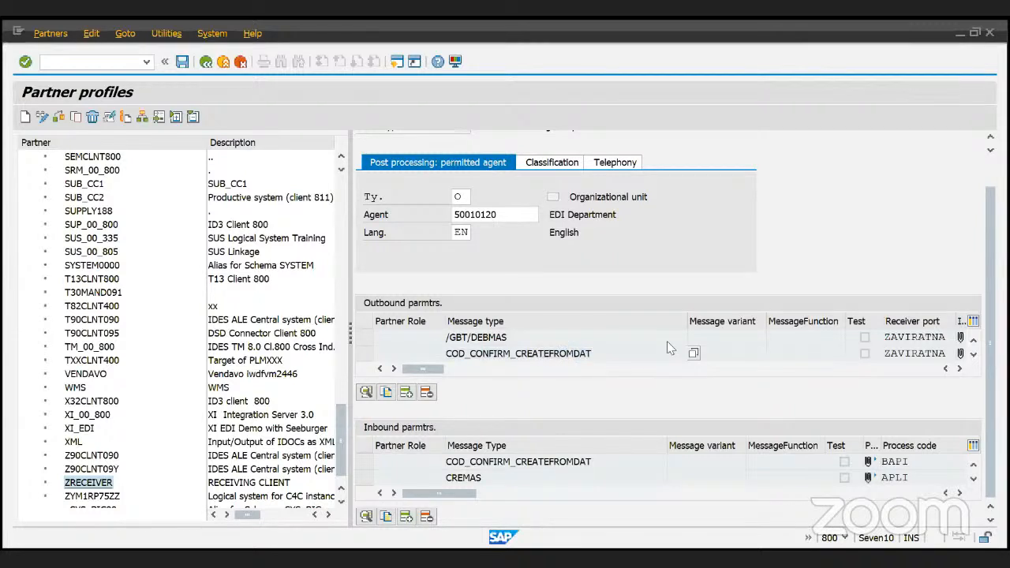
{"action": "left_click", "coordinate": [944, 355]}
- Open ZRECEIVER's outbound parameters for message type COD_CONFIRM_CREATEFROMDAT
{"action": "double_click", "coordinate": [550, 354]}
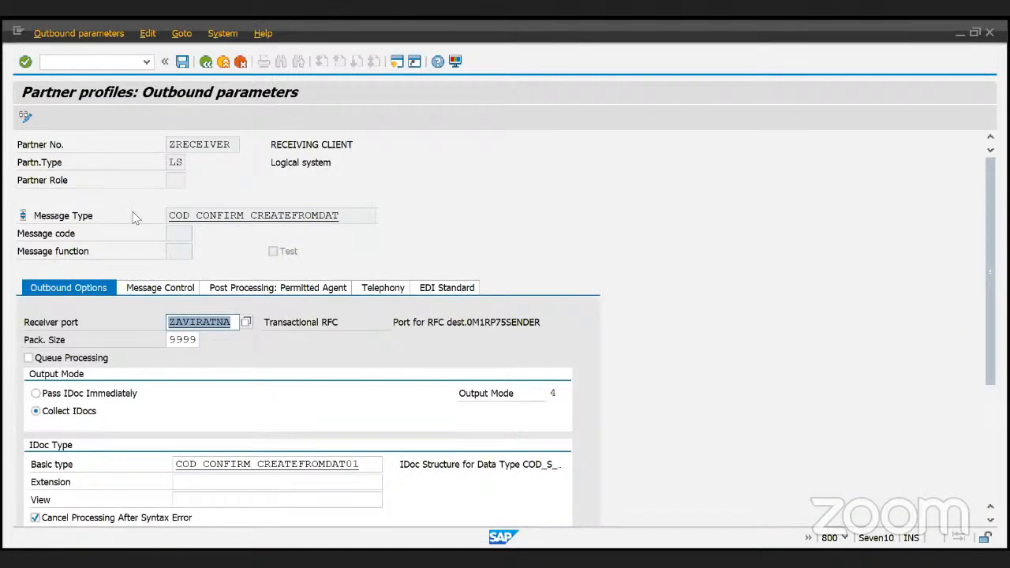
{"action": "left_click", "coordinate": [356, 214]}
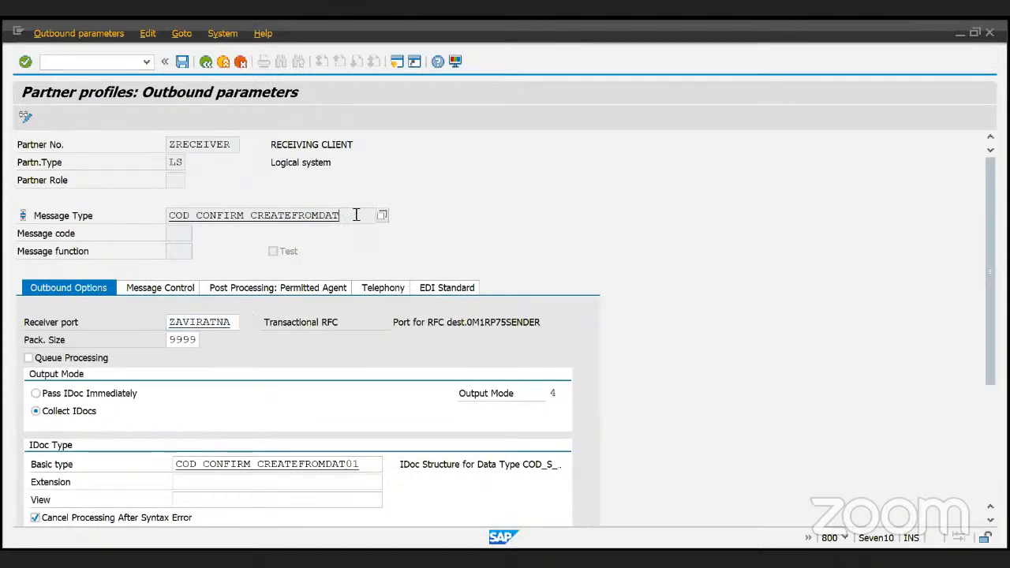
{"action": "left_click_drag", "start_coordinate": [356, 214], "coordinate": [142, 217]}
{"action": "left_click", "coordinate": [425, 217]}
{"action": "double_click", "coordinate": [363, 219]}
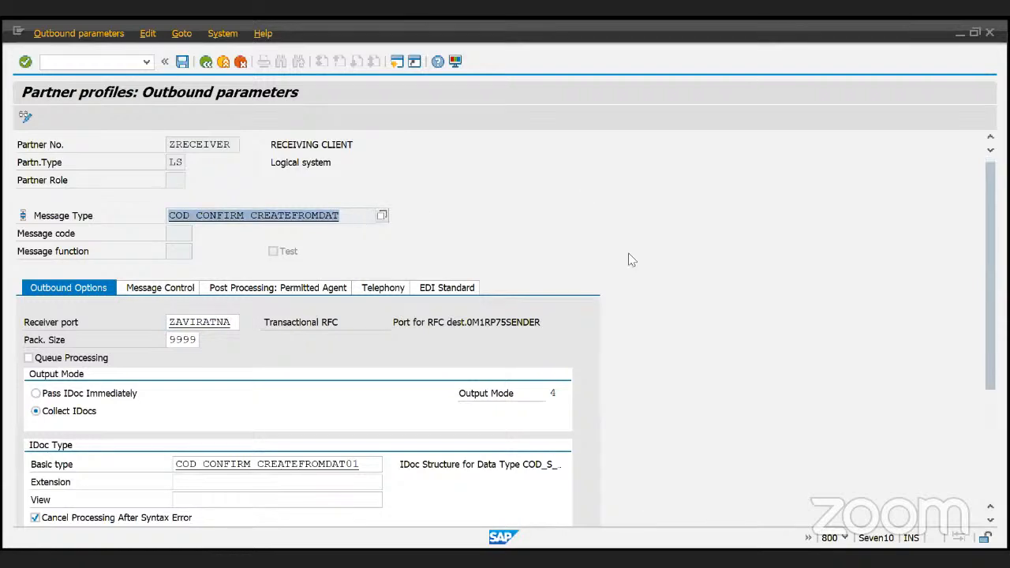
- Highlight receiver port ZAVIRATNA, package size 9999, Transactional RFC port type and RFC destination
{"action": "scroll", "coordinate": [631, 261], "scroll_direction": "down", "scroll_amount": 1}
{"action": "left_click_drag", "start_coordinate": [234, 307], "coordinate": [167, 306]}
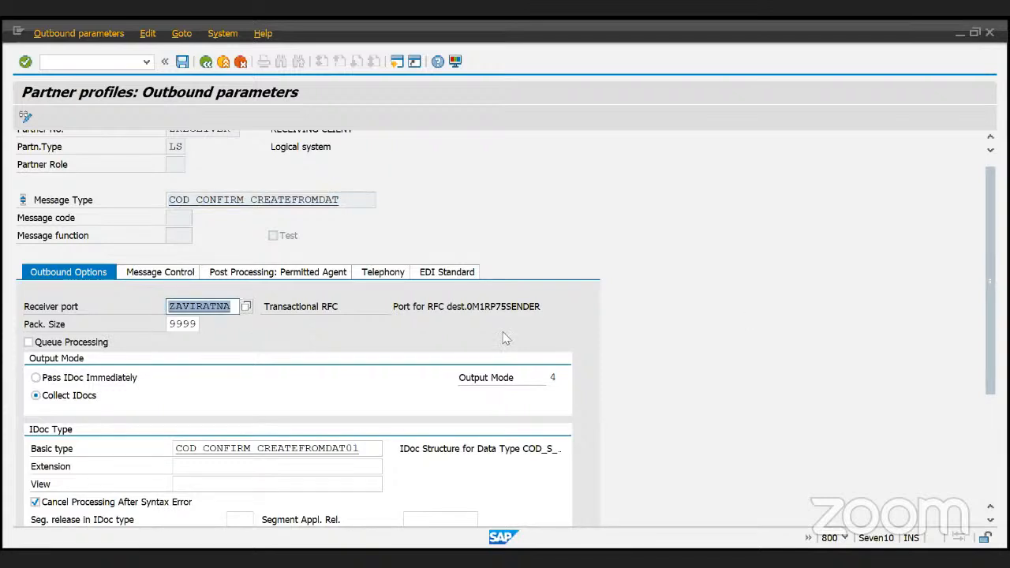
{"action": "double_click", "coordinate": [195, 325]}
{"action": "left_click", "coordinate": [288, 310]}
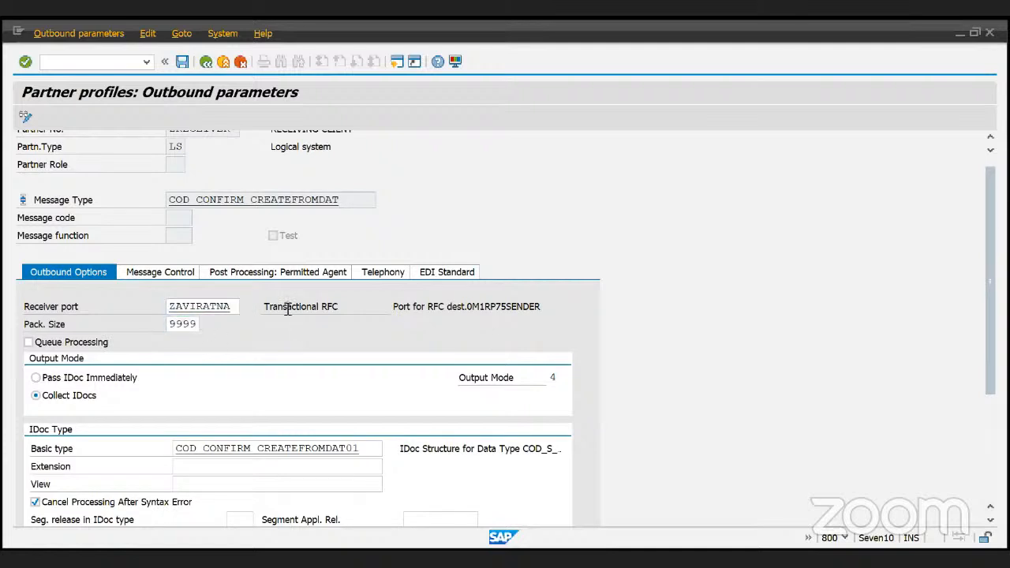
{"action": "left_click_drag", "start_coordinate": [288, 310], "coordinate": [449, 314]}
{"action": "left_click_drag", "start_coordinate": [543, 308], "coordinate": [469, 307]}
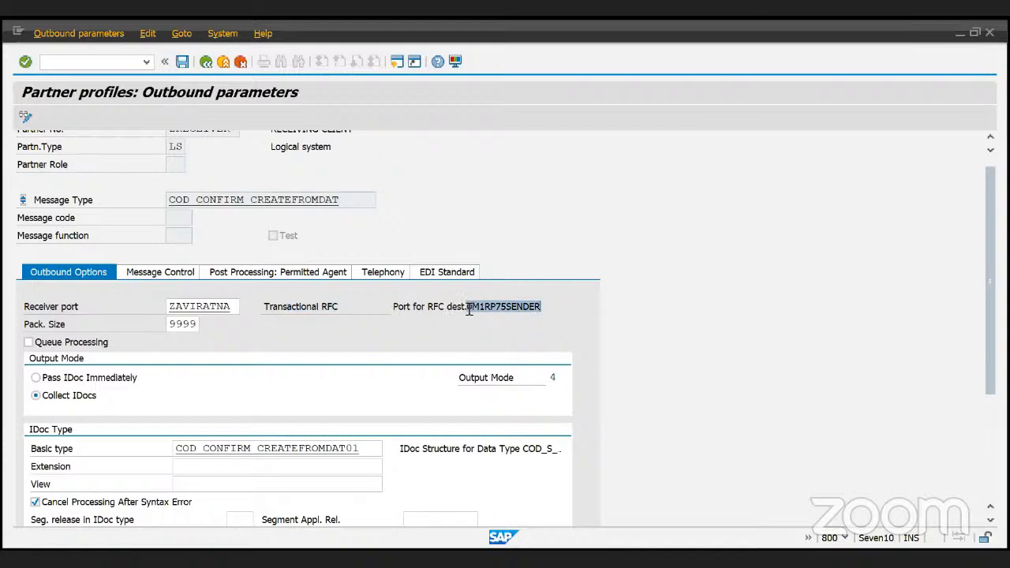
{"action": "left_click", "coordinate": [543, 308]}
- Scroll to the output options and point out output mode 4, collecting IDocs
{"action": "scroll", "coordinate": [163, 345], "scroll_direction": "down", "scroll_amount": 1}
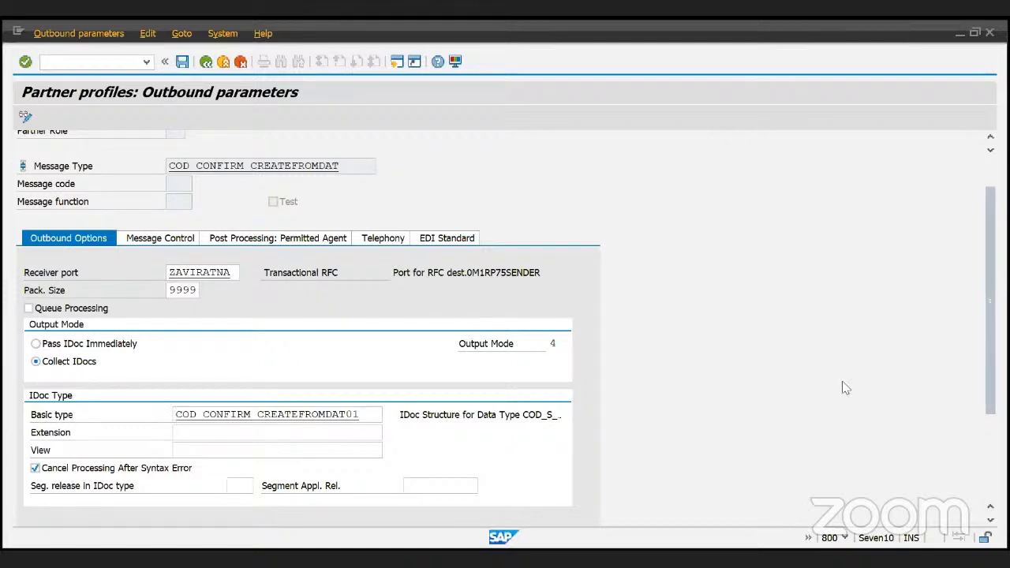
{"action": "scroll", "coordinate": [845, 387], "scroll_direction": "down", "scroll_amount": 1}
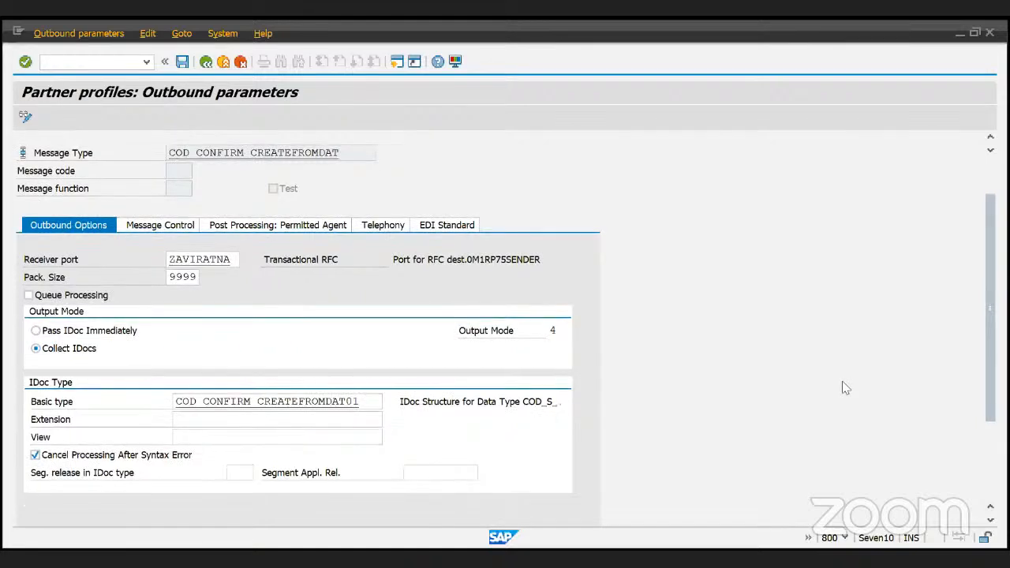
{"action": "scroll", "coordinate": [844, 387], "scroll_direction": "up", "scroll_amount": 3}
{"action": "scroll", "coordinate": [293, 368], "scroll_direction": "down", "scroll_amount": 1}
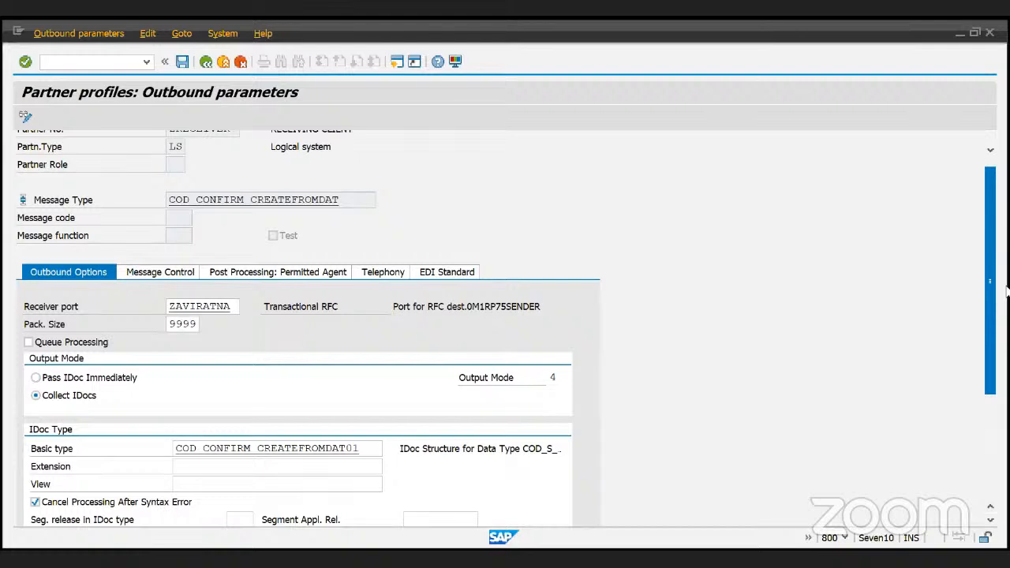
{"action": "scroll", "coordinate": [1004, 291], "scroll_direction": "down", "scroll_amount": 5}
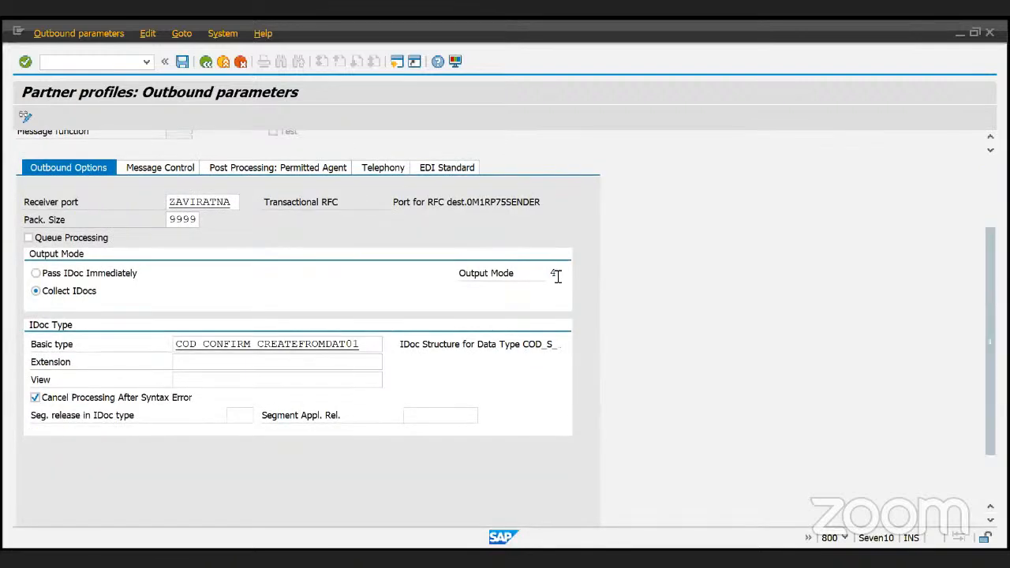
{"action": "left_click", "coordinate": [553, 273]}
- Highlight the basic type COD_CONFIRM_CREATEFROMDAT01
{"action": "double_click", "coordinate": [238, 344]}
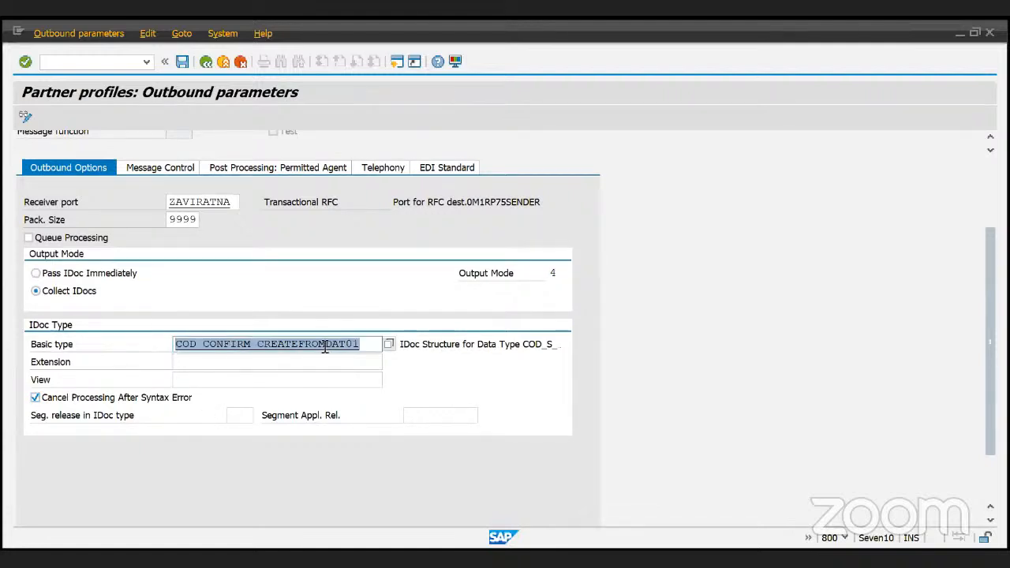
{"action": "left_click", "coordinate": [369, 347]}
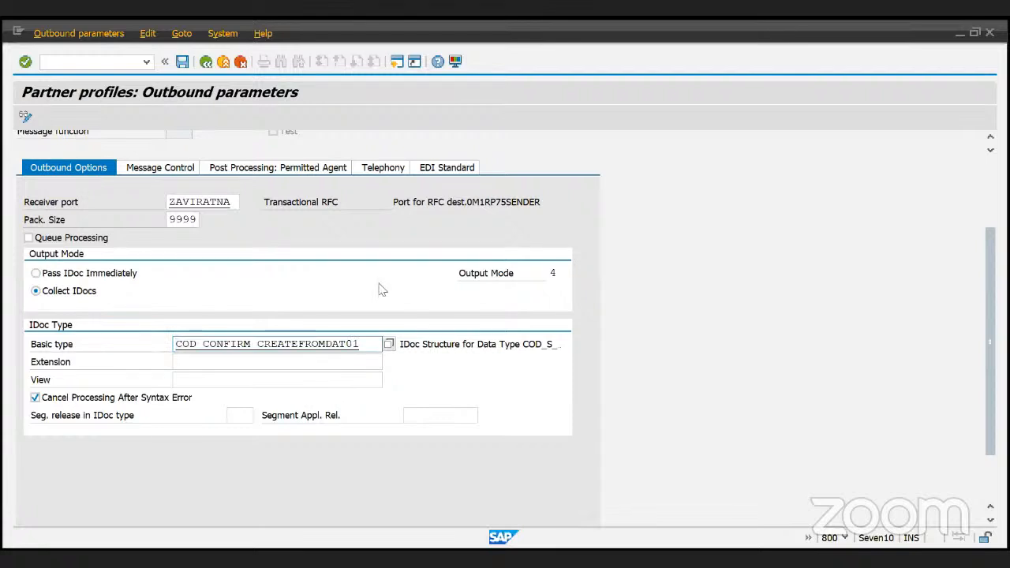
{"action": "double_click", "coordinate": [290, 343]}
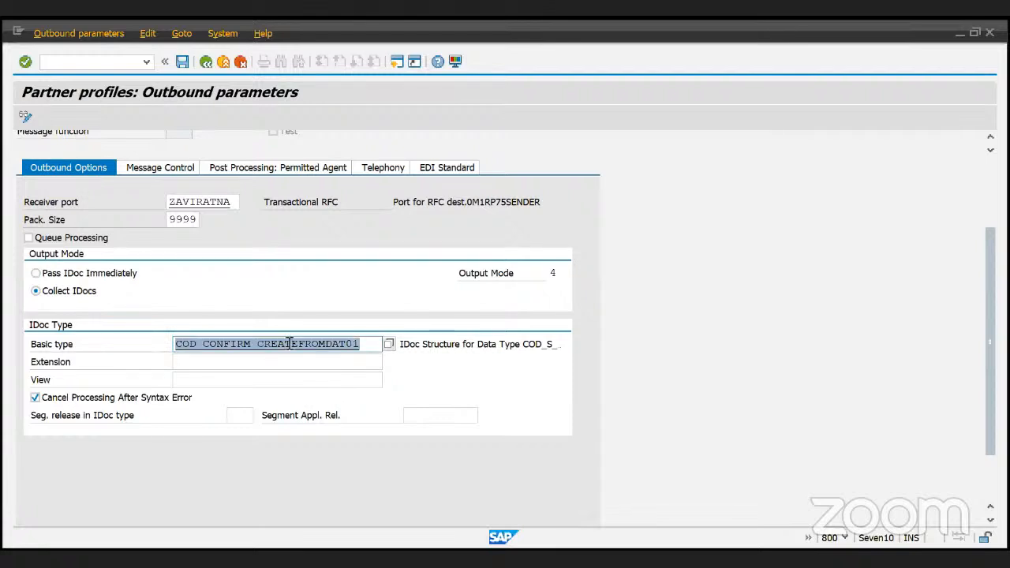
{"action": "mouse_move", "coordinate": [359, 344]}
{"action": "left_mouse_down"}
{"action": "mouse_move", "coordinate": [177, 361]}
{"action": "mouse_move", "coordinate": [207, 344]}
{"action": "mouse_move", "coordinate": [365, 344]}
{"action": "left_mouse_up"}
{"action": "double_click", "coordinate": [314, 343]}
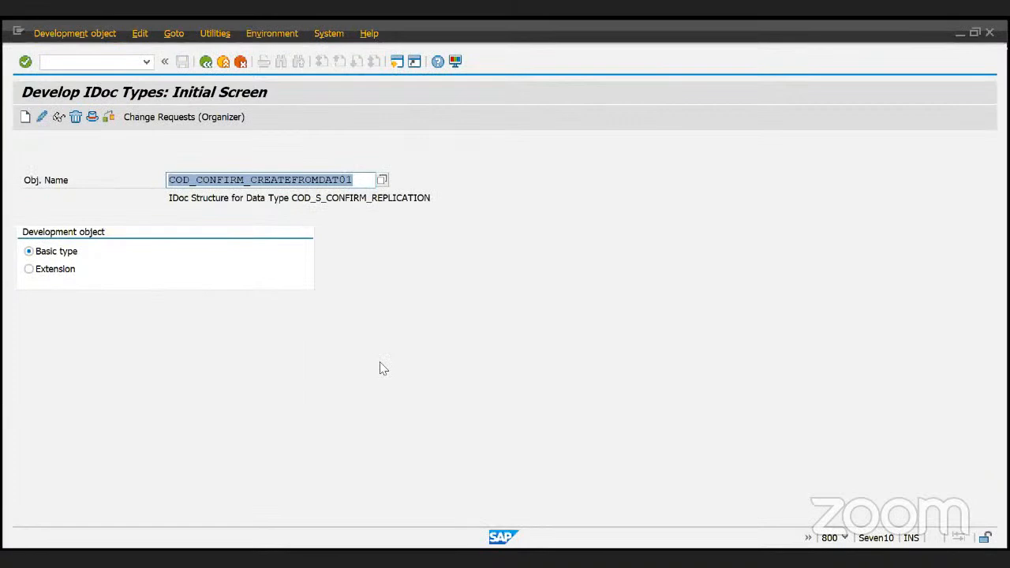
{"action": "left_click", "coordinate": [58, 117]}
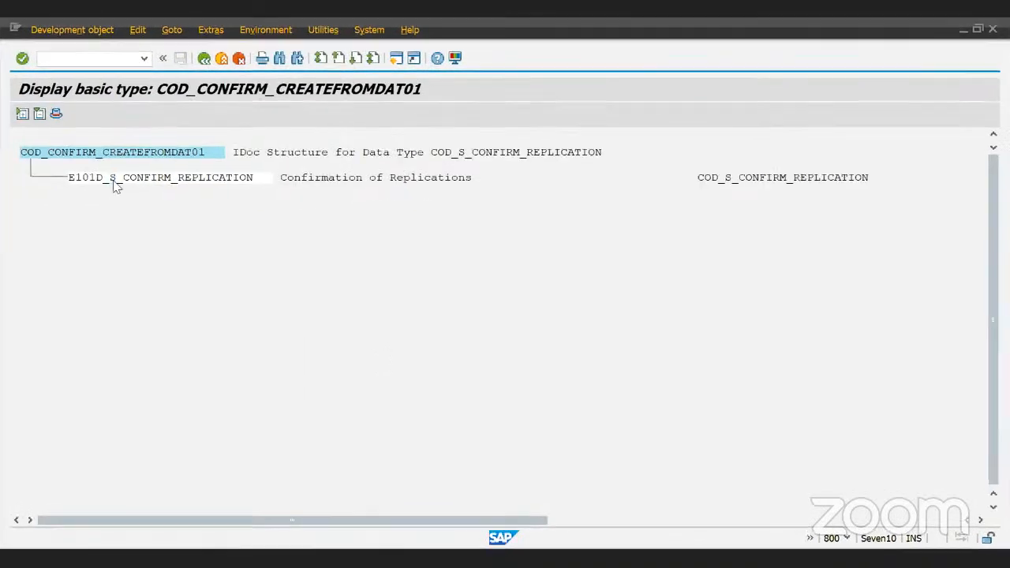
{"action": "double_click", "coordinate": [114, 181]}
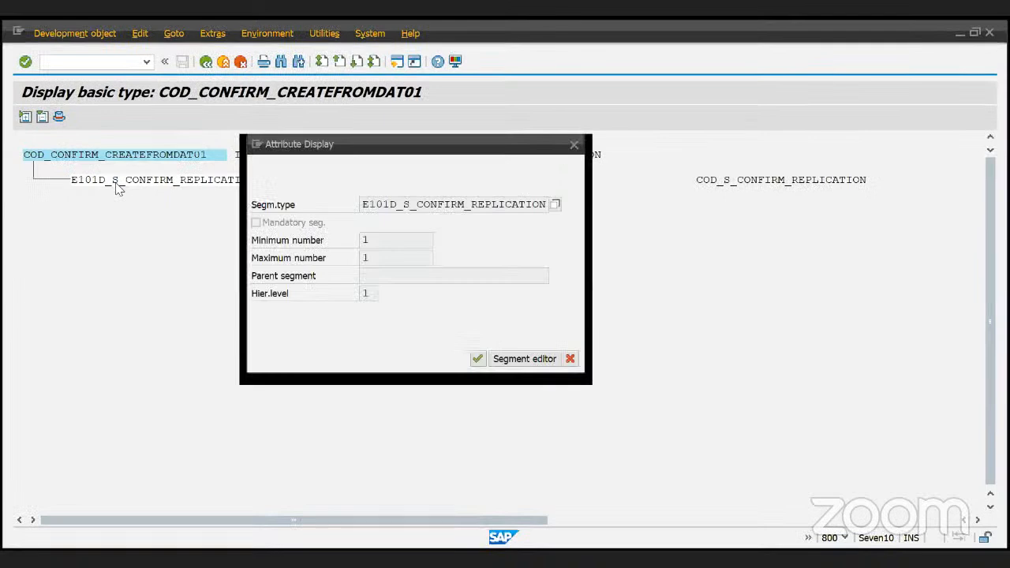
{"action": "left_click", "coordinate": [524, 359]}
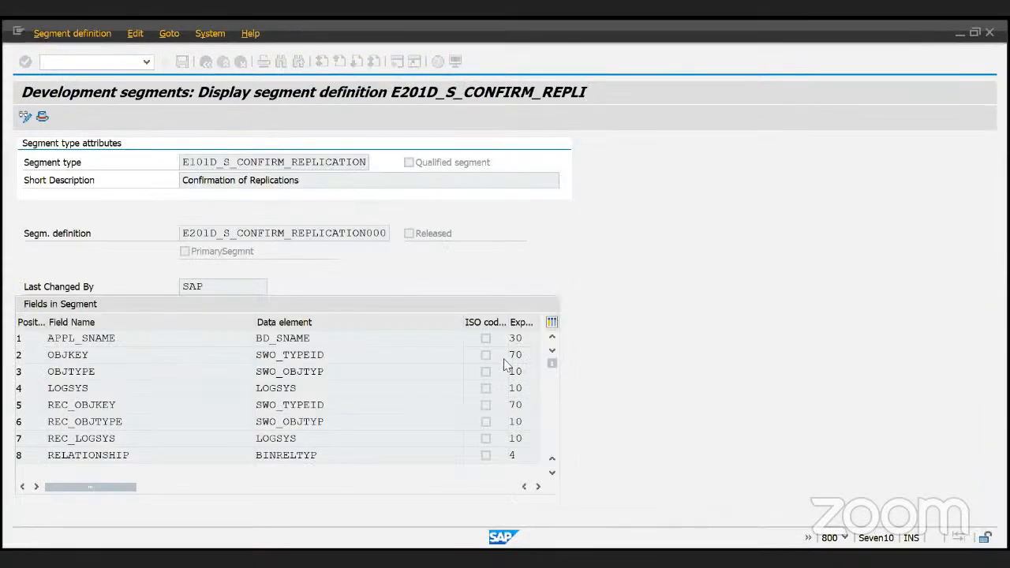
{"action": "left_click", "coordinate": [132, 341]}
{"action": "key", "text": "Down"}
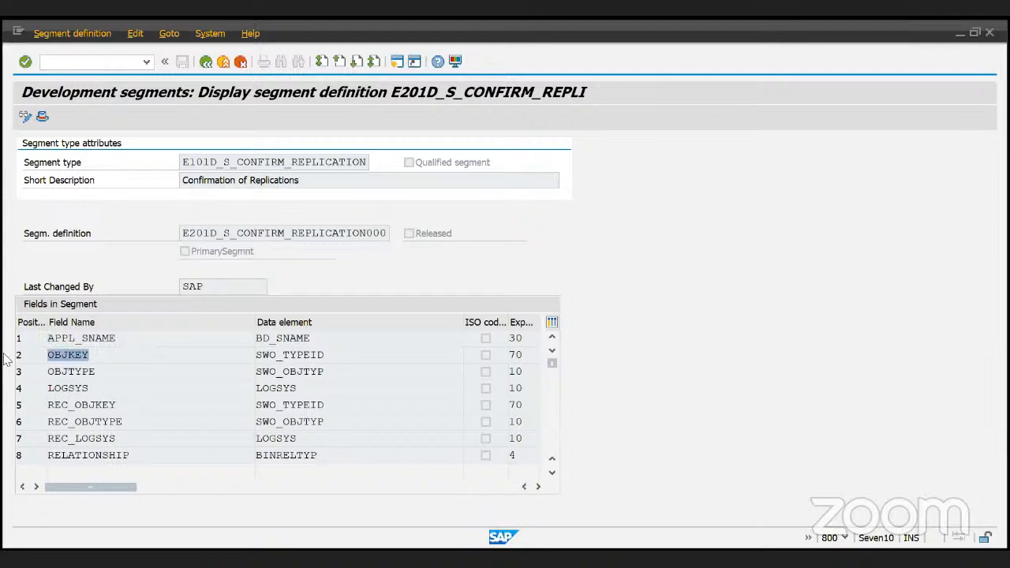
{"action": "key", "text": "Down"}
{"action": "key", "text": "Down"}
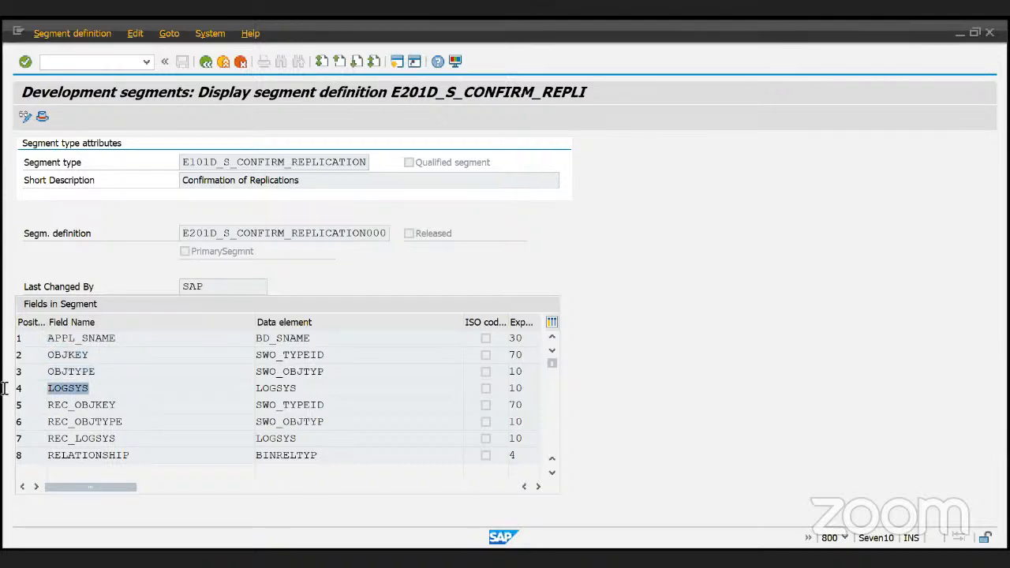
{"action": "key", "text": "Down"}
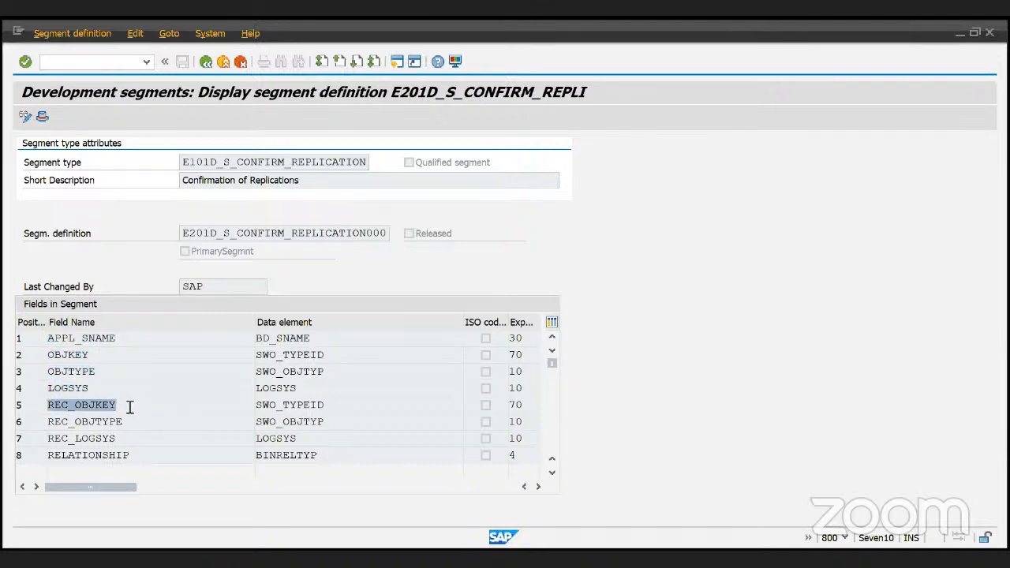
{"action": "left_click", "coordinate": [135, 421]}
{"action": "double_click", "coordinate": [136, 421]}
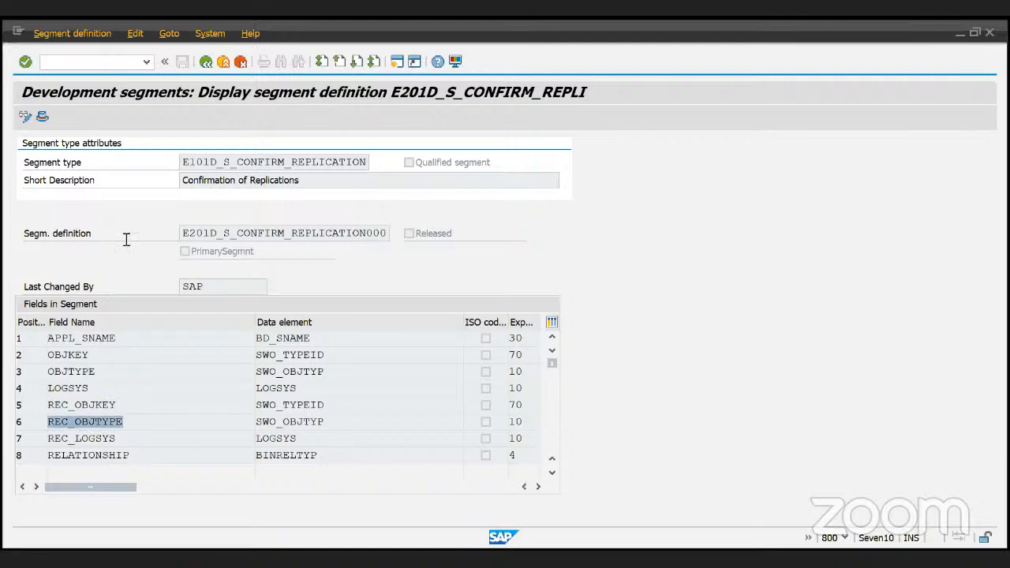
{"action": "left_click", "coordinate": [207, 63]}
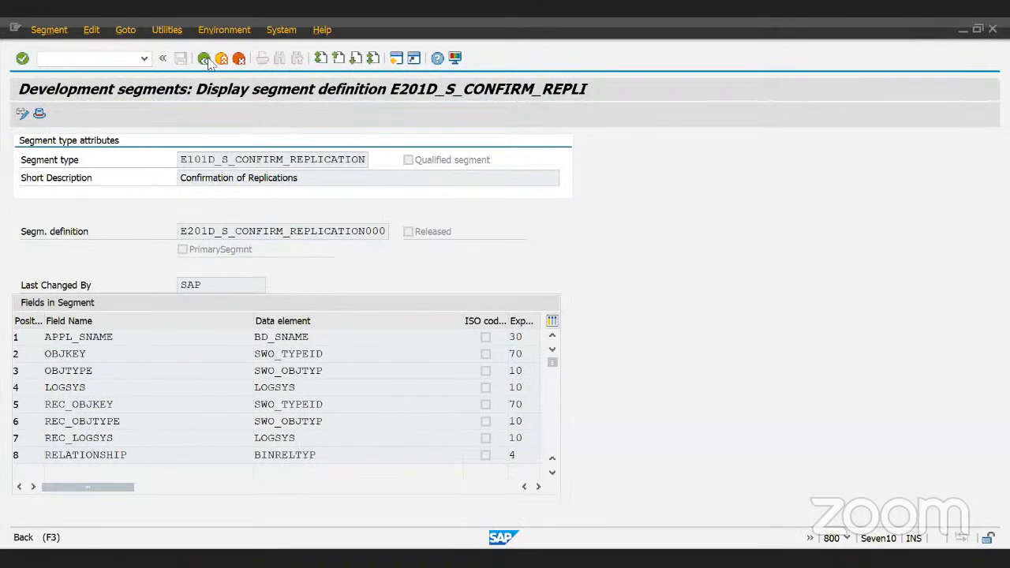
{"action": "left_click", "coordinate": [206, 63]}
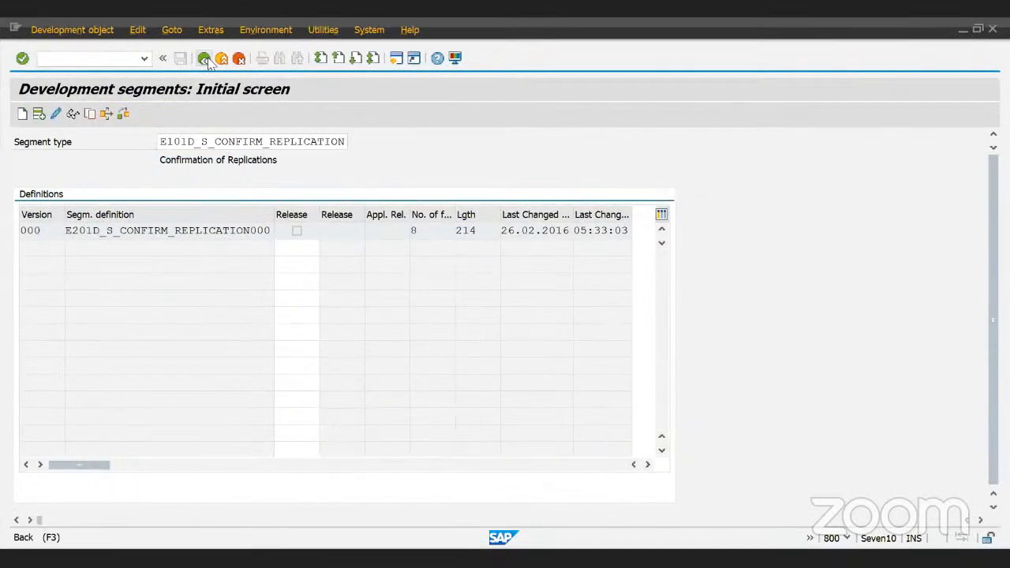
{"action": "left_click", "coordinate": [207, 62]}
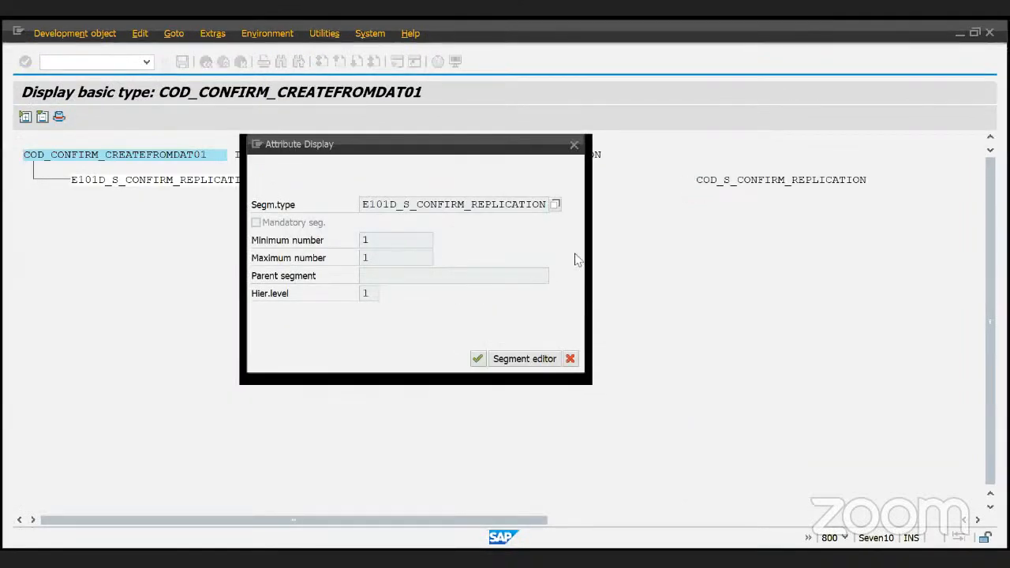
{"action": "left_click", "coordinate": [575, 147]}
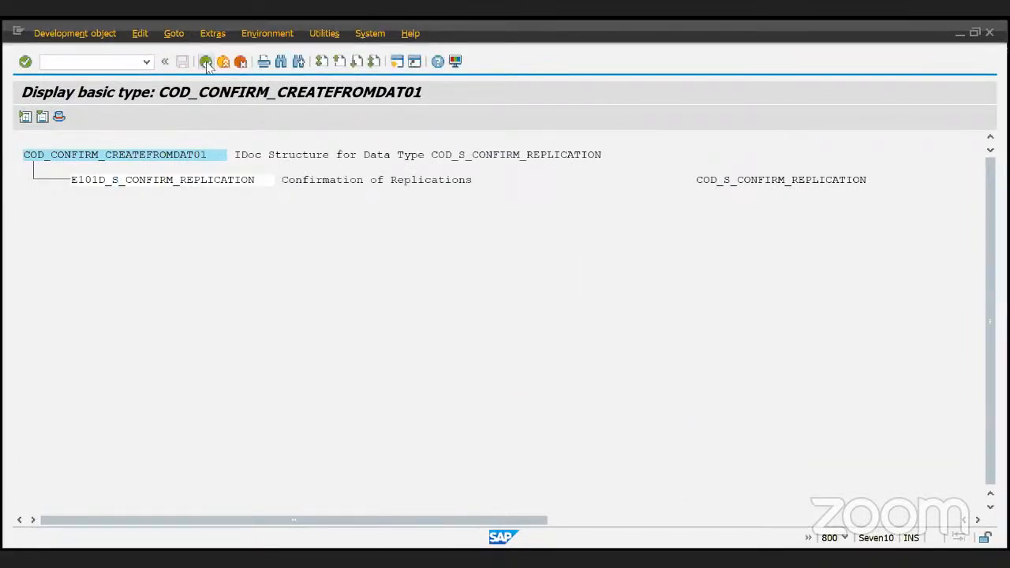
{"action": "left_click", "coordinate": [207, 63]}
{"action": "left_click", "coordinate": [206, 63]}
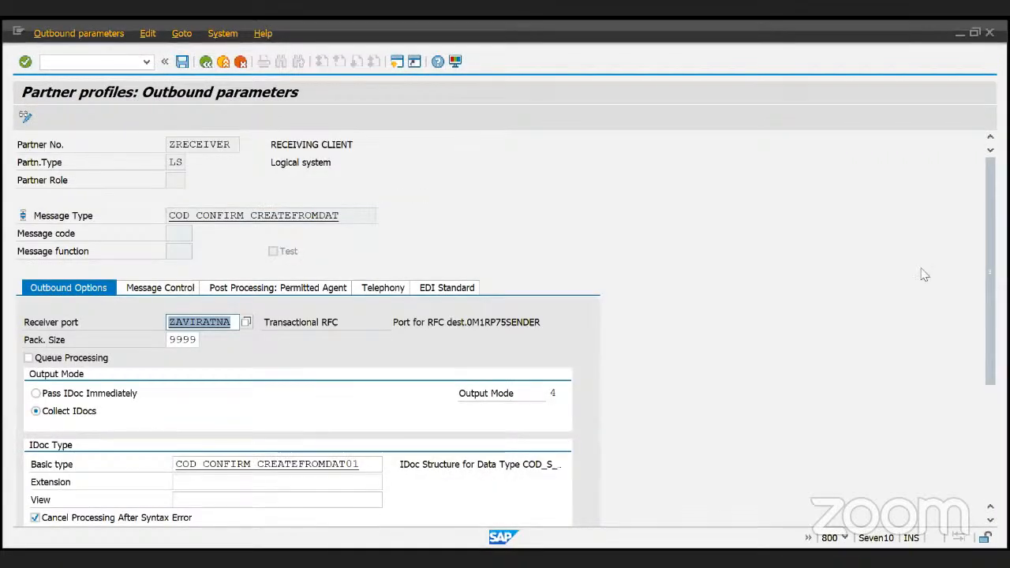
- Show the Message Control tab and inspect process code ABI_AIDN_OUT
{"action": "left_click_drag", "start_coordinate": [992, 267], "coordinate": [985, 401]}
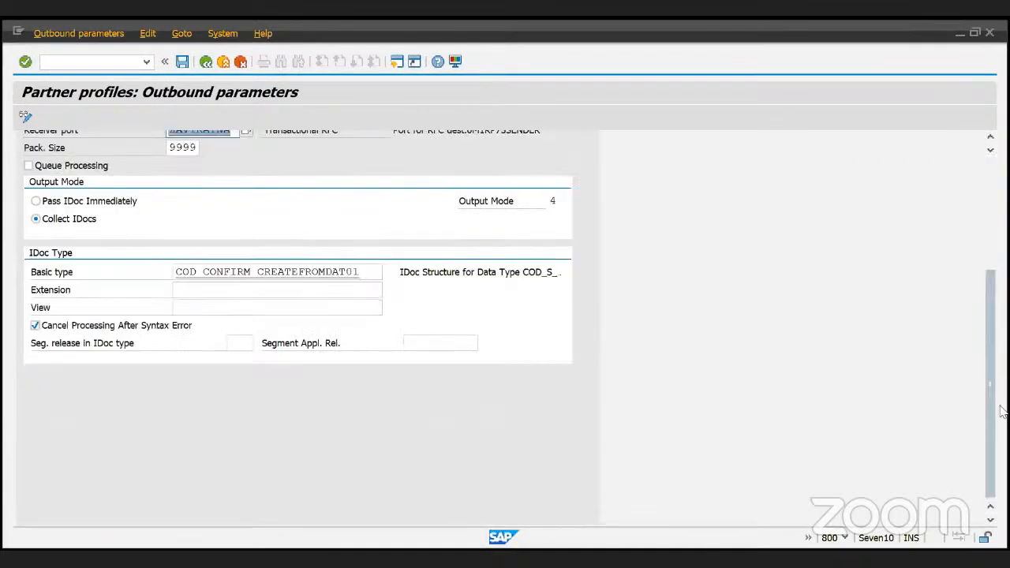
{"action": "scroll", "coordinate": [992, 363], "scroll_direction": "up", "scroll_amount": 3}
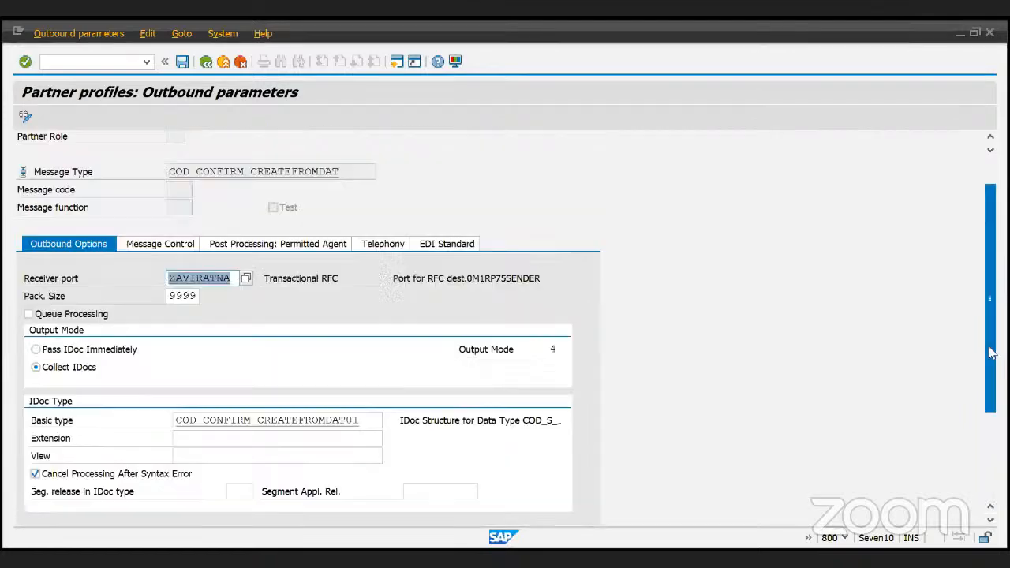
{"action": "scroll", "coordinate": [992, 347], "scroll_direction": "down", "scroll_amount": 2}
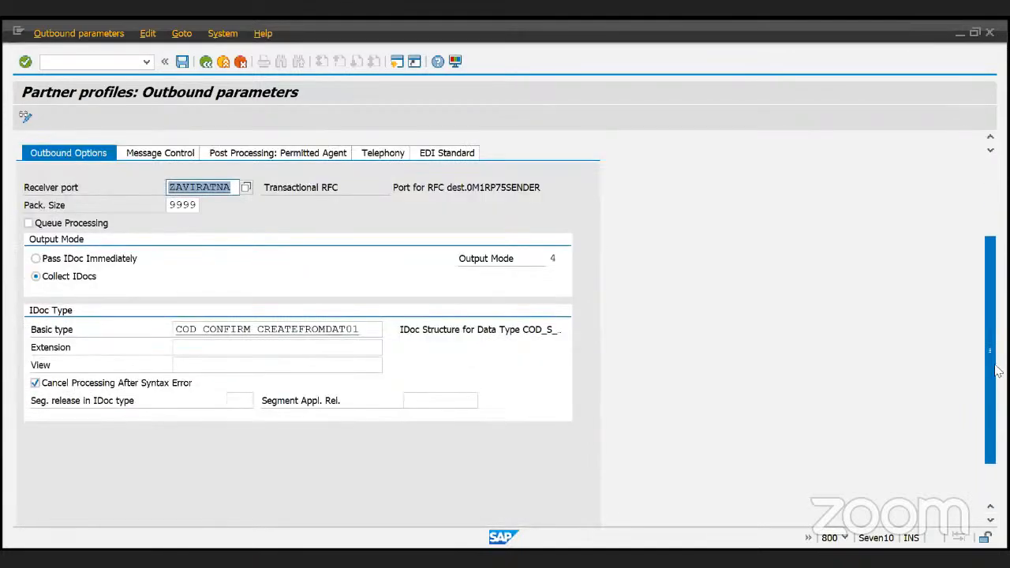
{"action": "left_click_drag", "start_coordinate": [997, 371], "coordinate": [997, 338]}
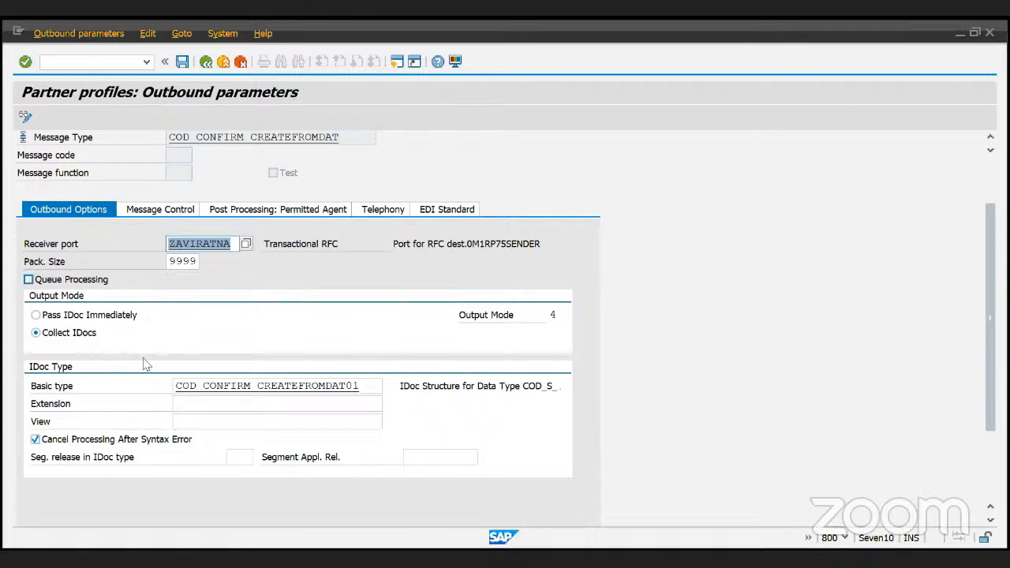
{"action": "left_click", "coordinate": [162, 210]}
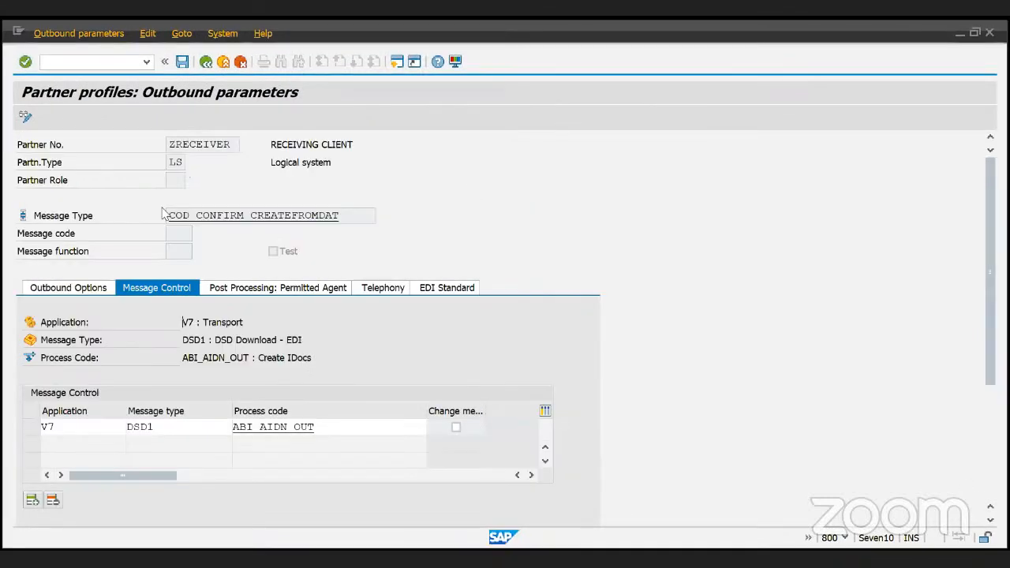
{"action": "left_click", "coordinate": [345, 427]}
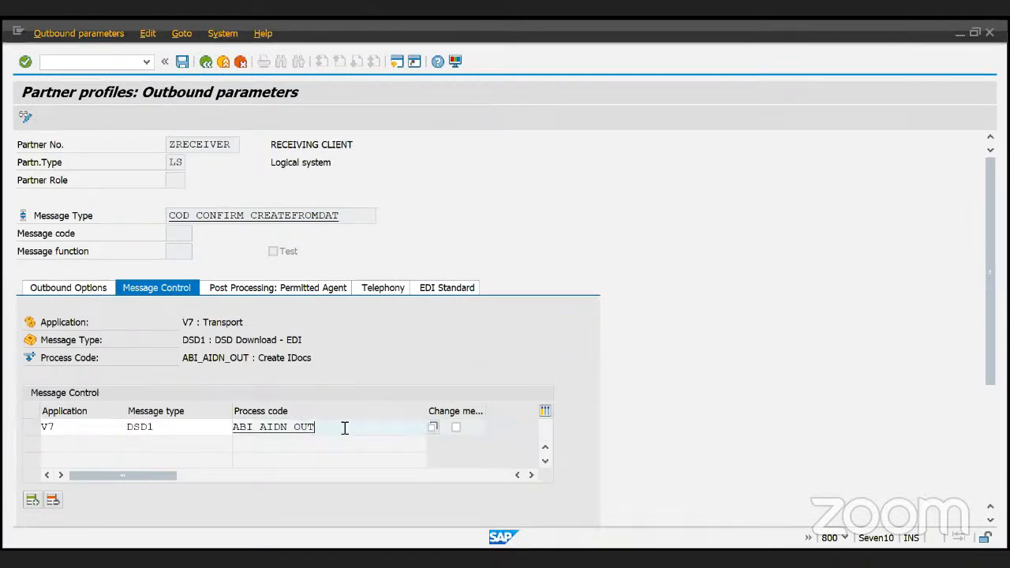
- Review the Post Processing, Telephony and EDI Standard tabs, then return to the partner overview
{"action": "left_click", "coordinate": [250, 292]}
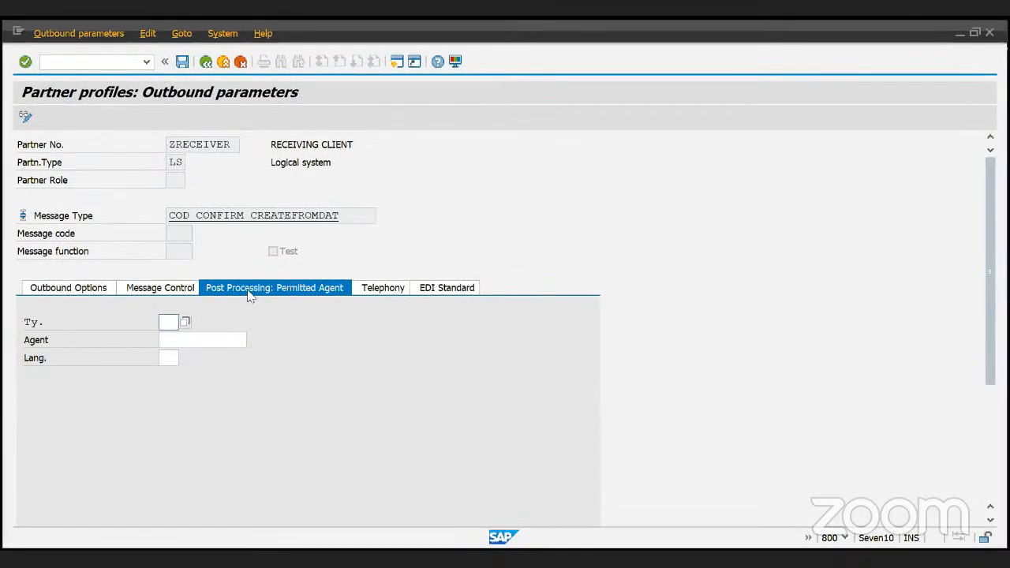
{"action": "left_click", "coordinate": [382, 291]}
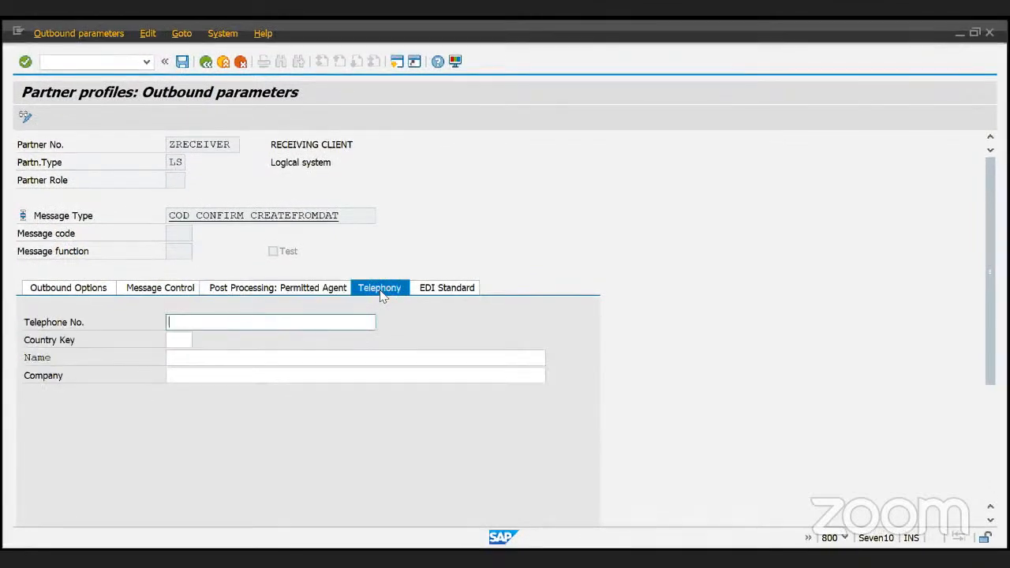
{"action": "left_click", "coordinate": [177, 339]}
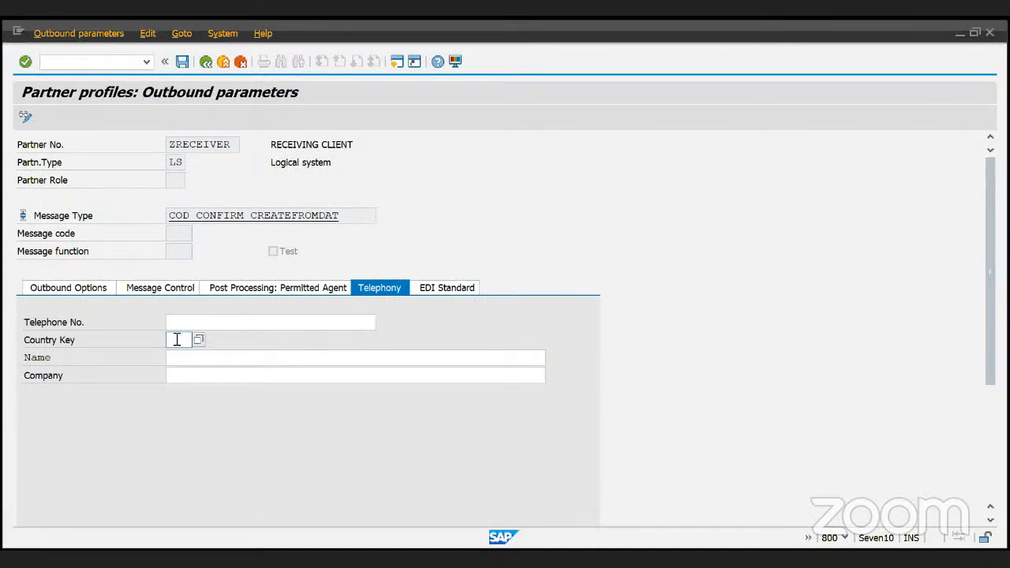
{"action": "left_click", "coordinate": [184, 359]}
{"action": "left_click", "coordinate": [190, 371]}
{"action": "left_click", "coordinate": [193, 324]}
{"action": "left_click", "coordinate": [184, 339]}
{"action": "left_click", "coordinate": [247, 322]}
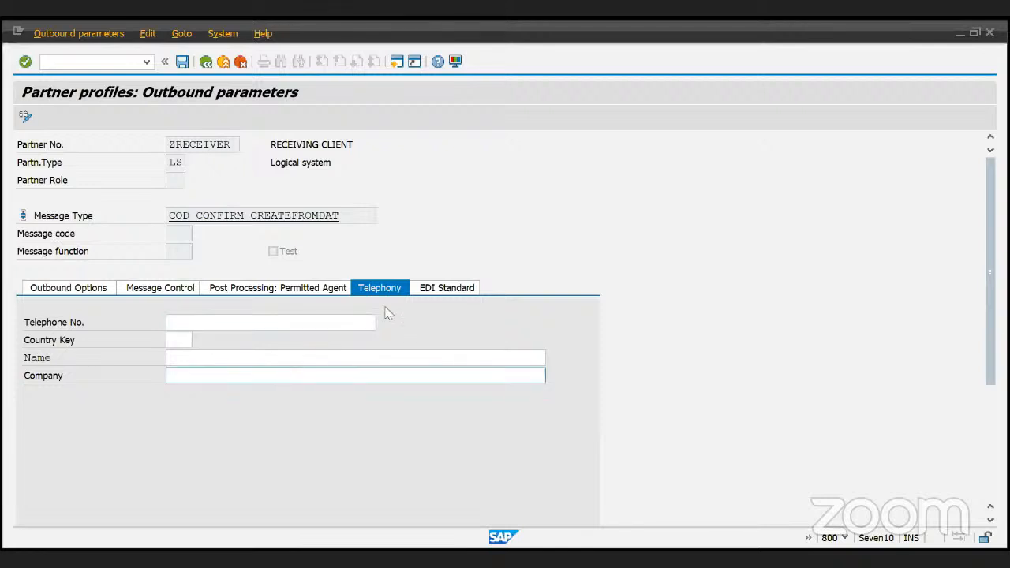
{"action": "left_click", "coordinate": [455, 289]}
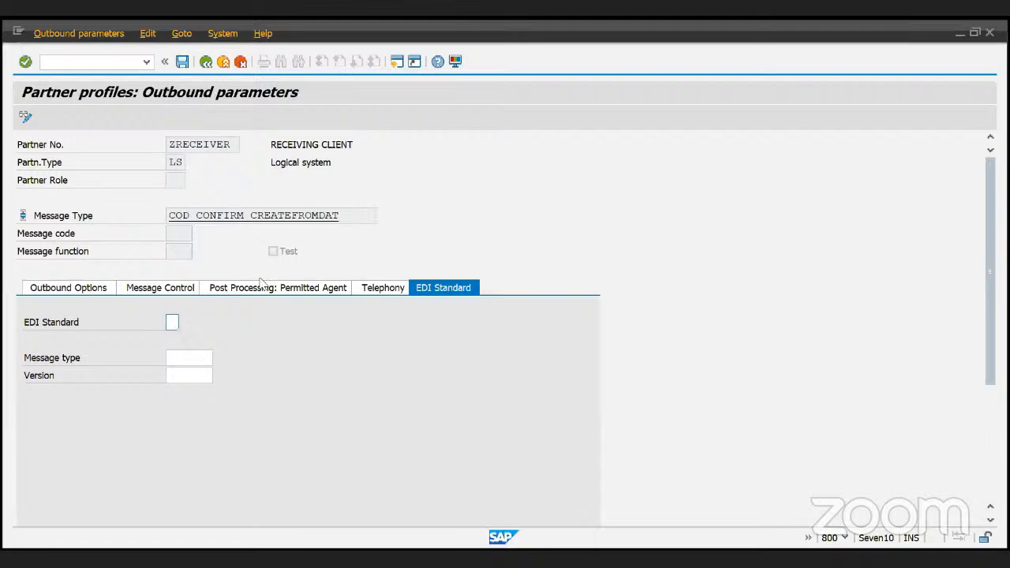
{"action": "left_click", "coordinate": [206, 61]}
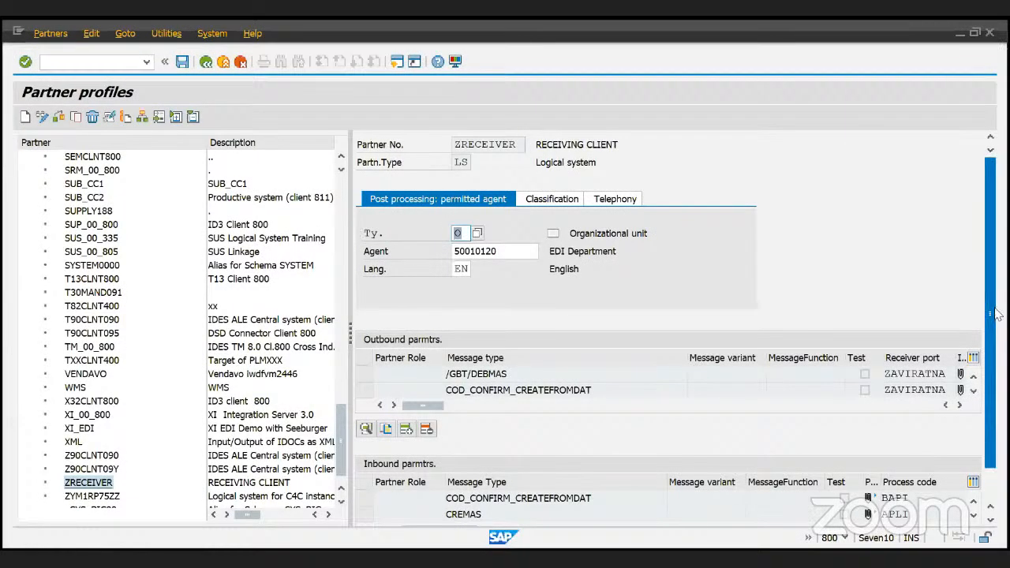
- Browse the inbound entries COD_CONFIRM_CREATEFROMDAT and CREMAS in ZRECEIVER's inbound parameters
{"action": "left_click_drag", "start_coordinate": [996, 314], "coordinate": [996, 392]}
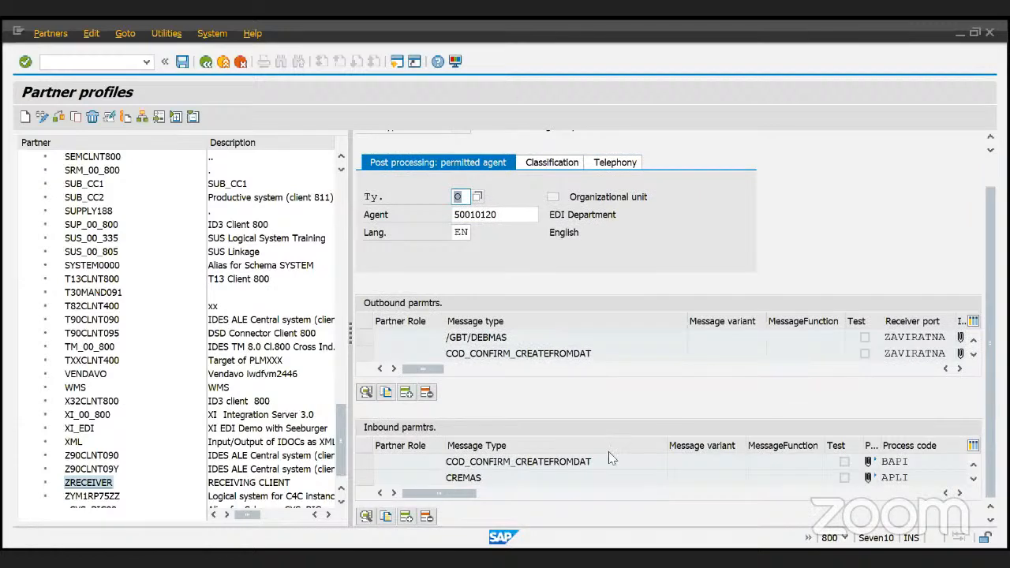
{"action": "left_click_drag", "start_coordinate": [608, 459], "coordinate": [424, 466]}
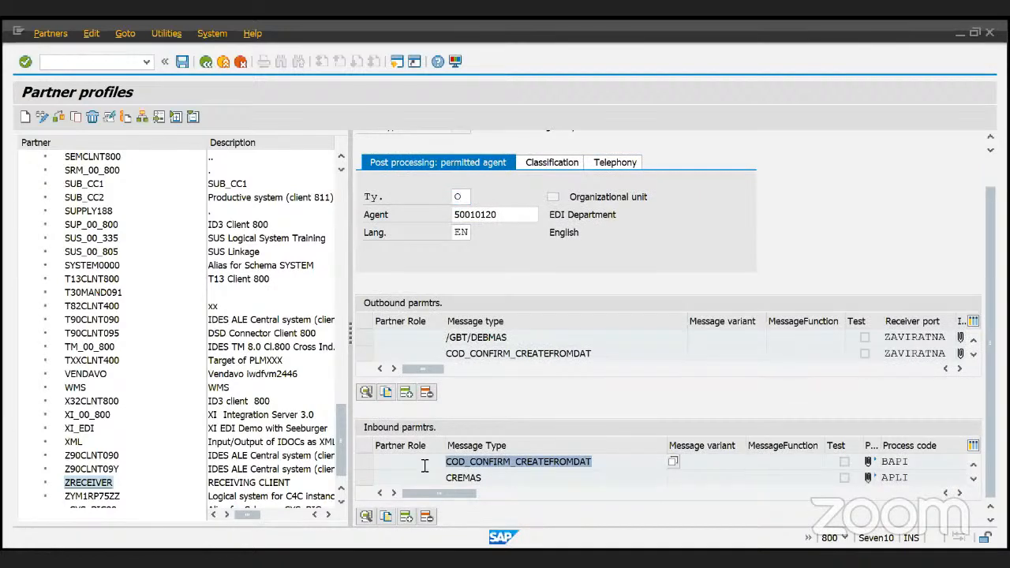
{"action": "left_click", "coordinate": [614, 474]}
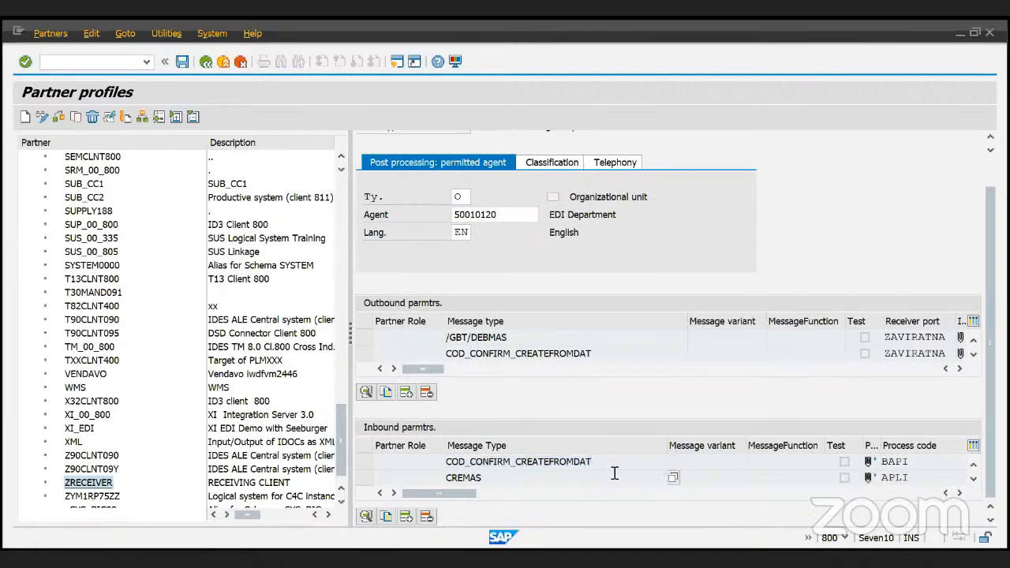
{"action": "left_click", "coordinate": [606, 464]}
- Scroll the inbound table and open the SALESORDER_CREATEFROMDAT2 inbound settings
{"action": "left_click", "coordinate": [974, 480]}
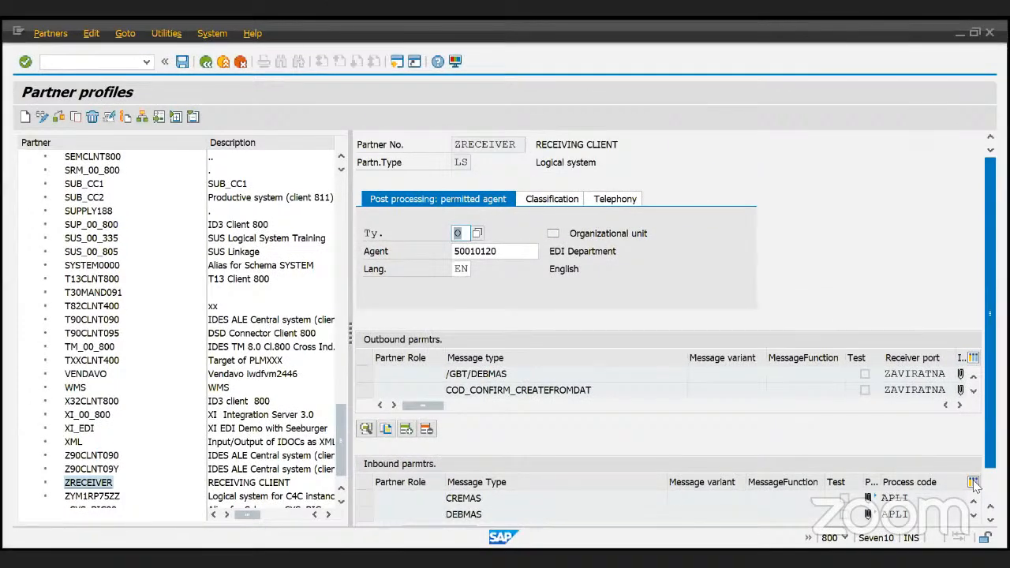
{"action": "scroll", "coordinate": [986, 458], "scroll_direction": "down", "scroll_amount": 1}
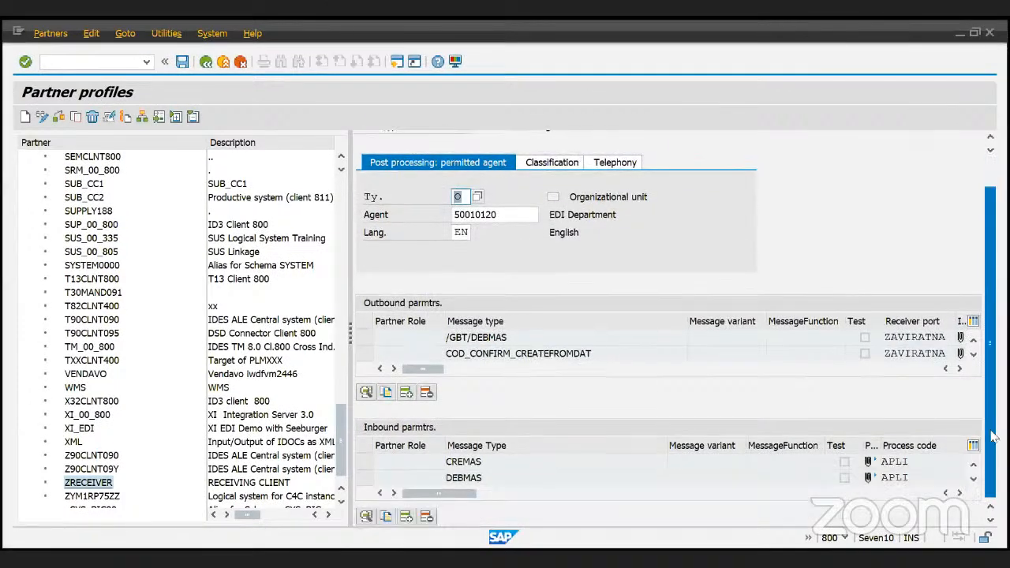
{"action": "left_click", "coordinate": [974, 479]}
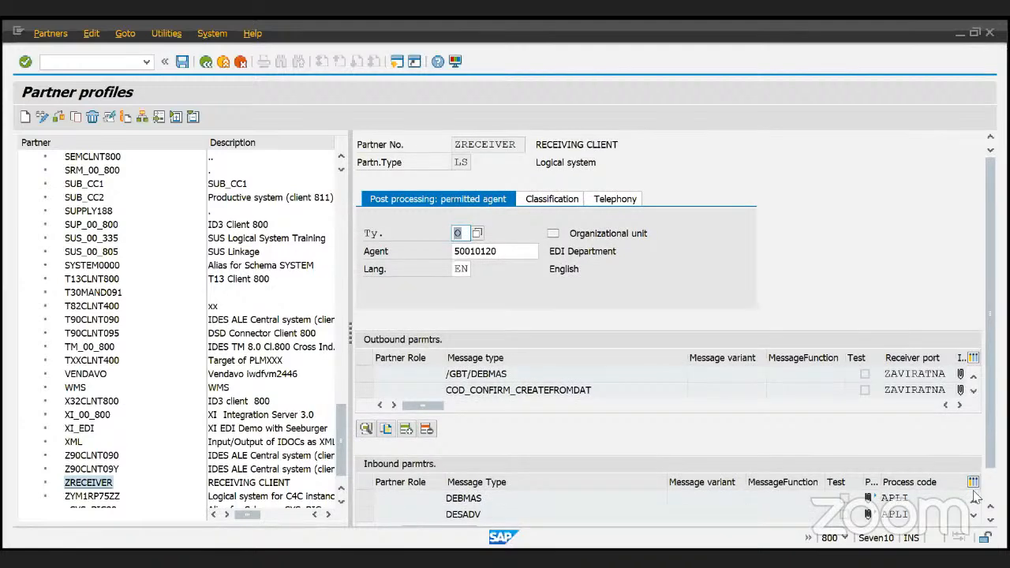
{"action": "left_click", "coordinate": [974, 514]}
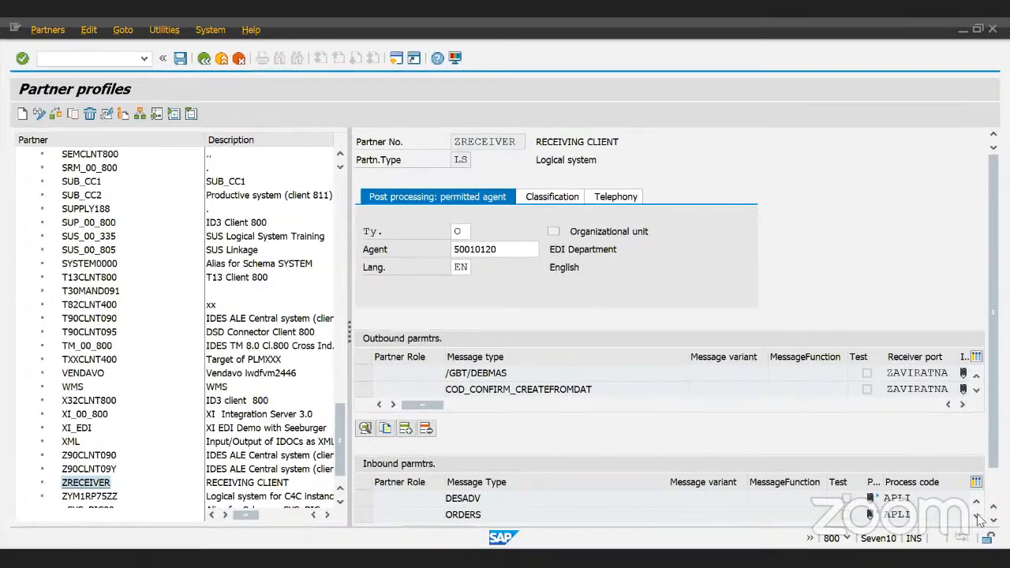
{"action": "left_click", "coordinate": [977, 517]}
{"action": "left_click", "coordinate": [977, 518]}
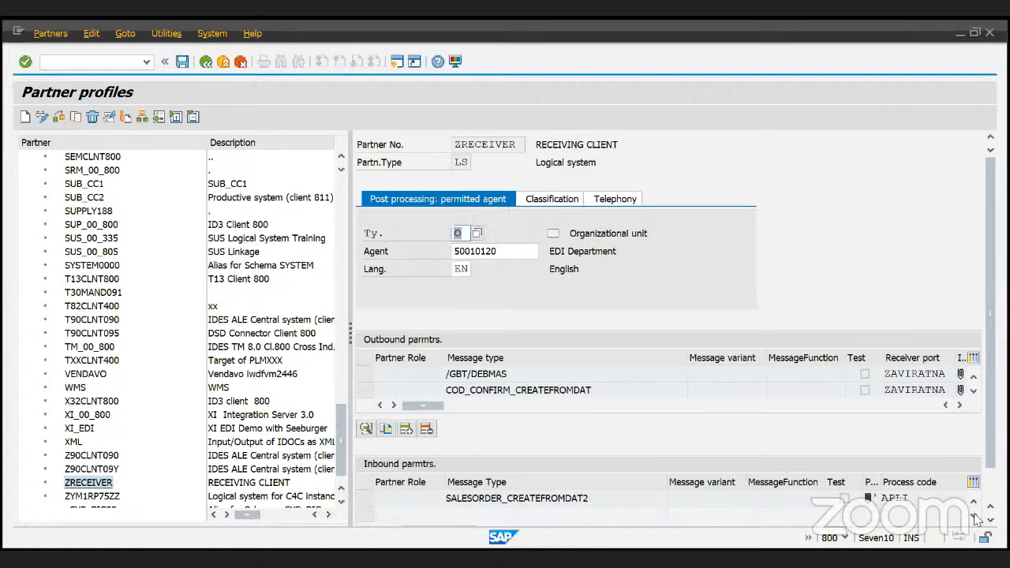
{"action": "left_click", "coordinate": [976, 505]}
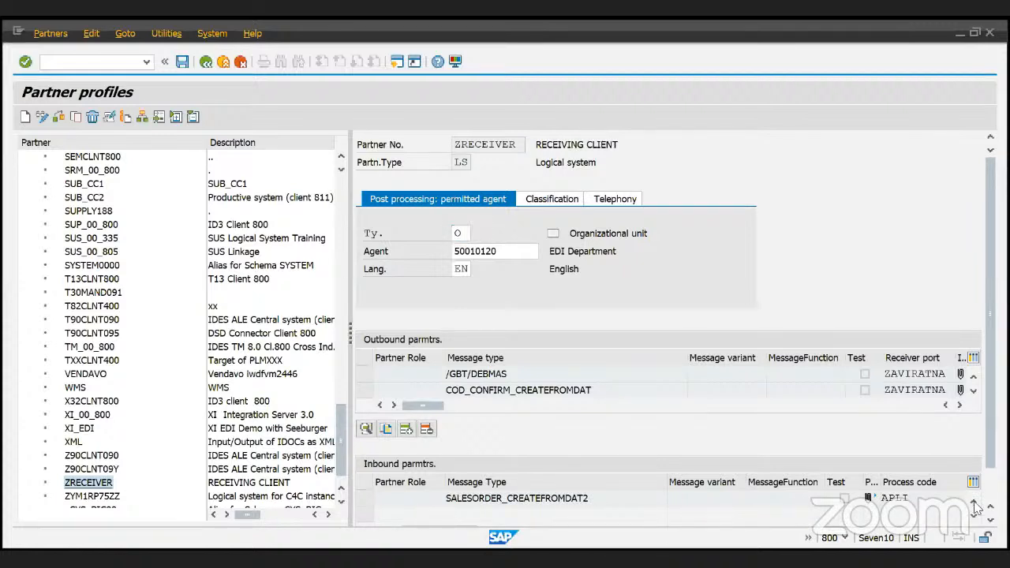
{"action": "double_click", "coordinate": [743, 514]}
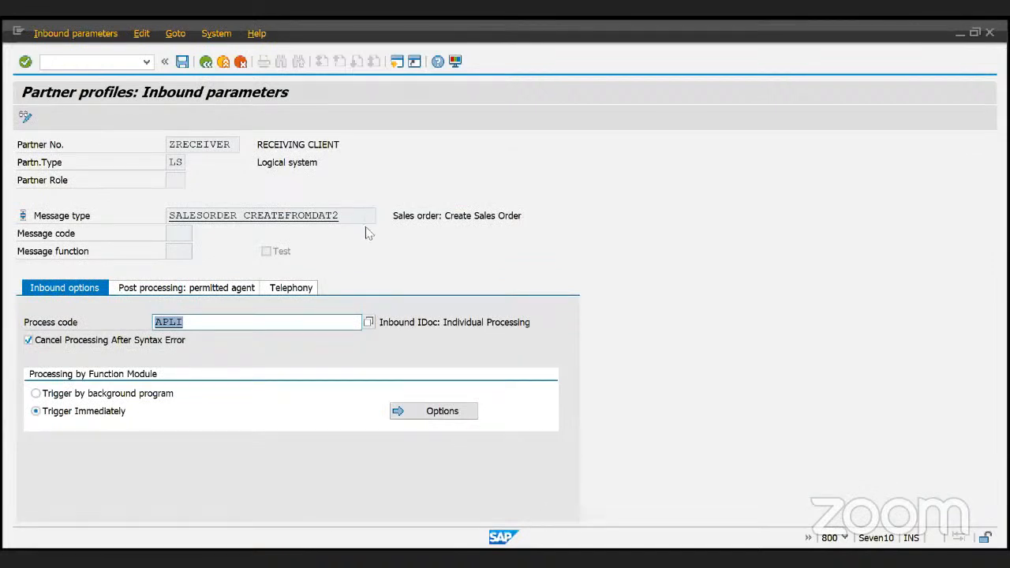
{"action": "left_click_drag", "start_coordinate": [354, 217], "coordinate": [126, 221]}
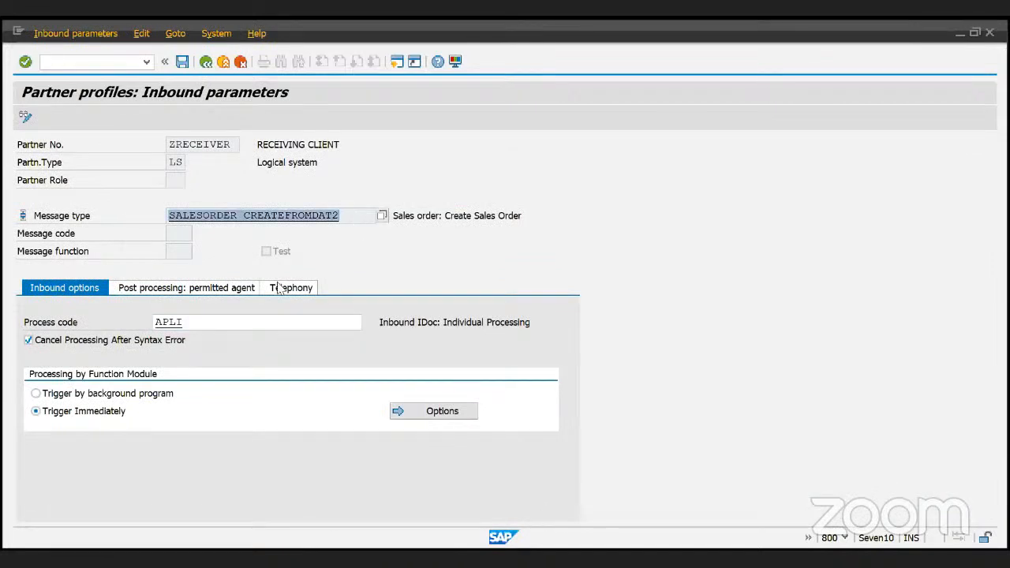
{"action": "double_click", "coordinate": [209, 317]}
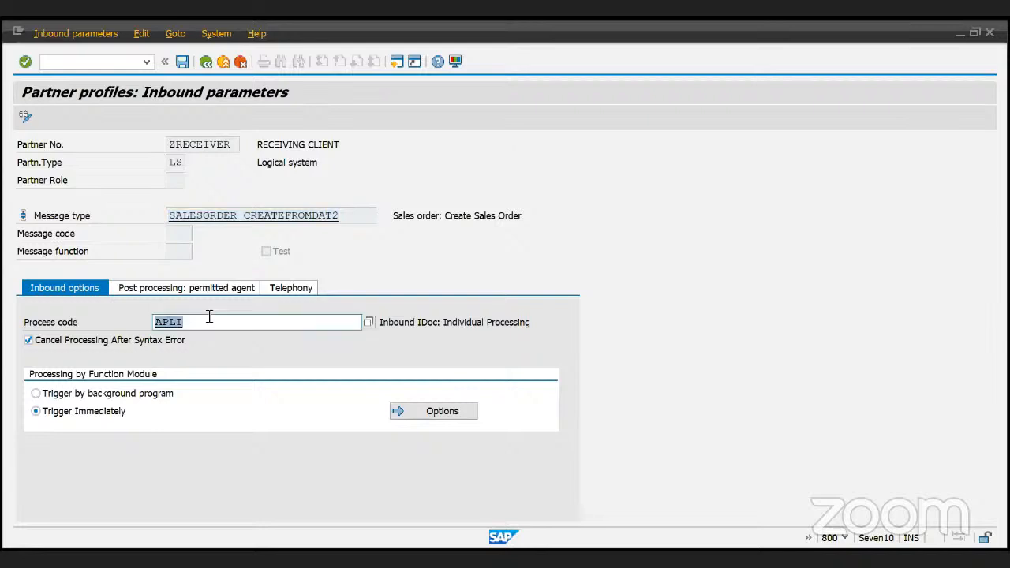
{"action": "left_click", "coordinate": [29, 330]}
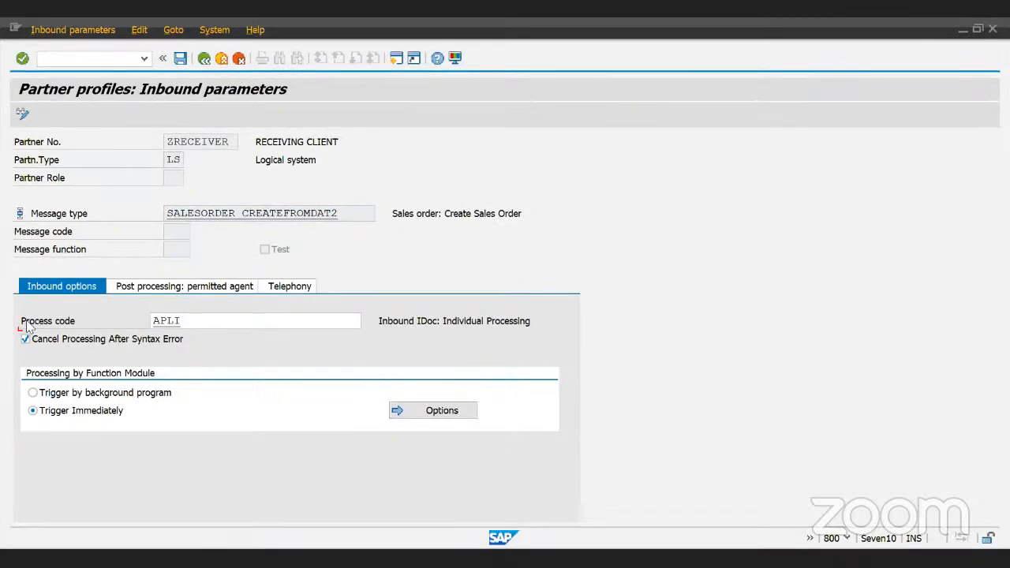
{"action": "key", "text": "alt+Tab"}
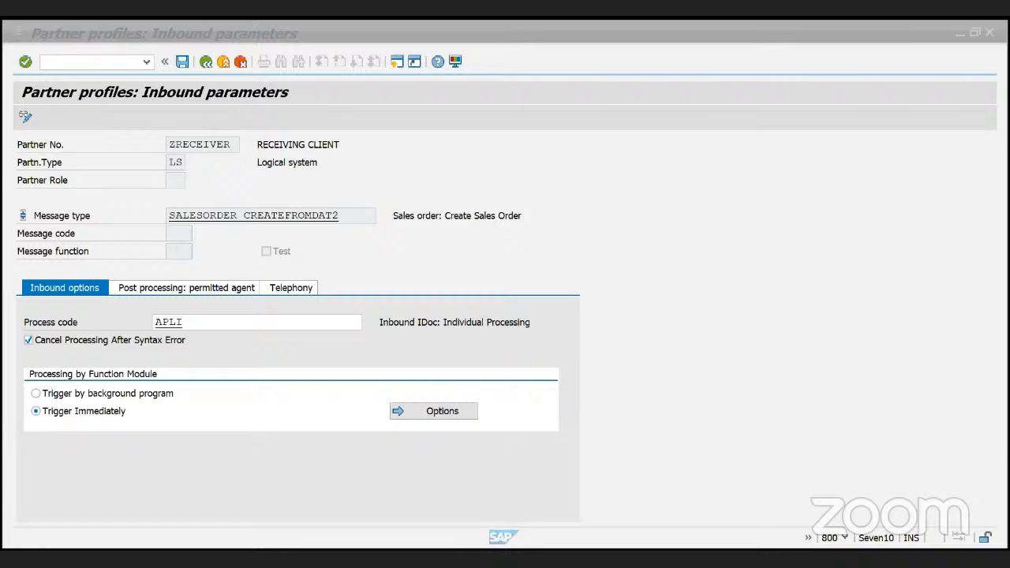
{"action": "left_click", "coordinate": [492, 390]}
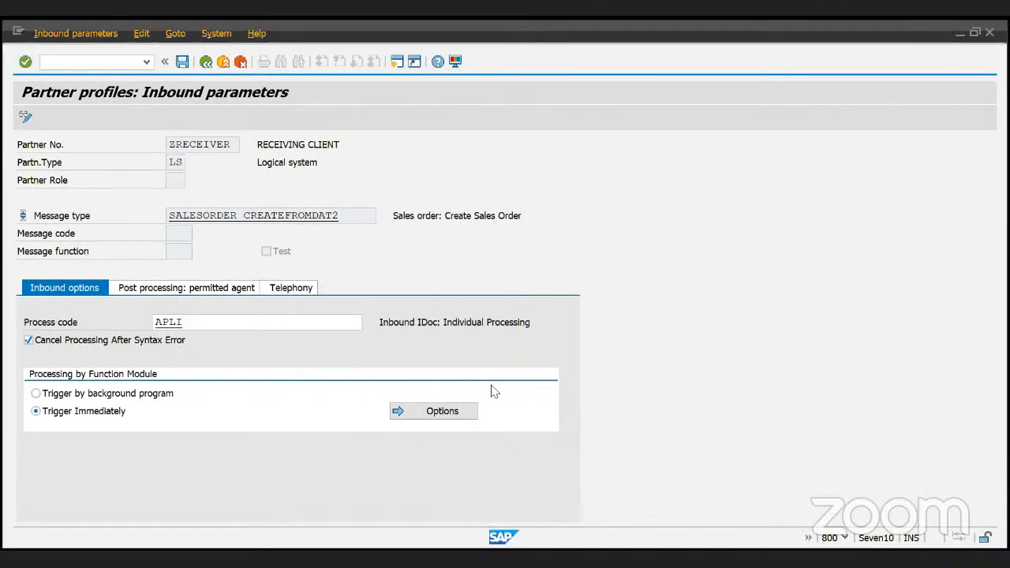
{"action": "left_click", "coordinate": [207, 325]}
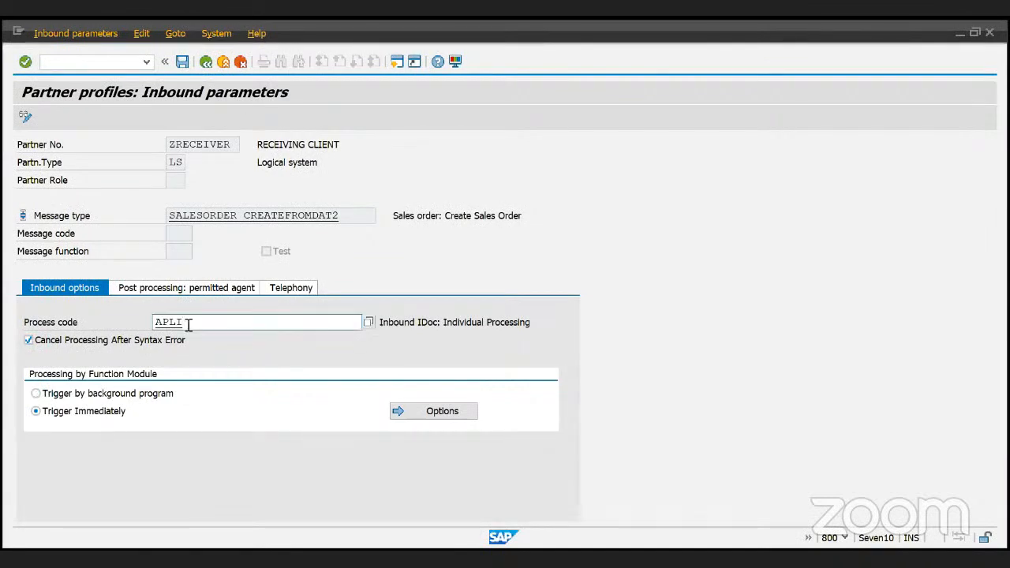
{"action": "left_click_drag", "start_coordinate": [187, 324], "coordinate": [153, 324]}
{"action": "left_click", "coordinate": [205, 323]}
{"action": "left_click_drag", "start_coordinate": [197, 323], "coordinate": [117, 330]}
{"action": "left_click", "coordinate": [279, 320]}
- Open process code APLI's details and highlight its function module APPL_IDOC_INPUTI
{"action": "double_click", "coordinate": [171, 323]}
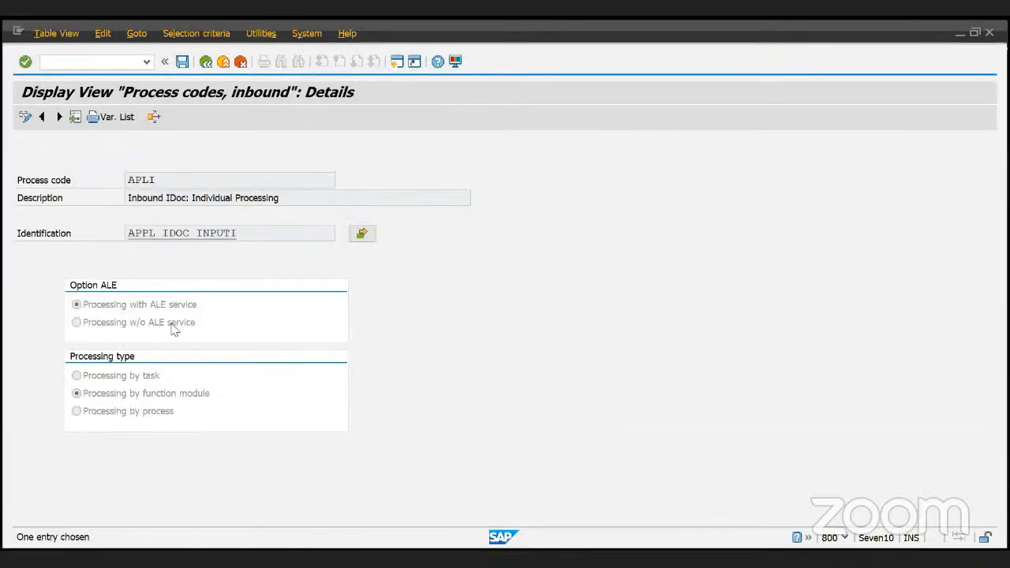
{"action": "double_click", "coordinate": [177, 181]}
{"action": "left_click", "coordinate": [255, 235]}
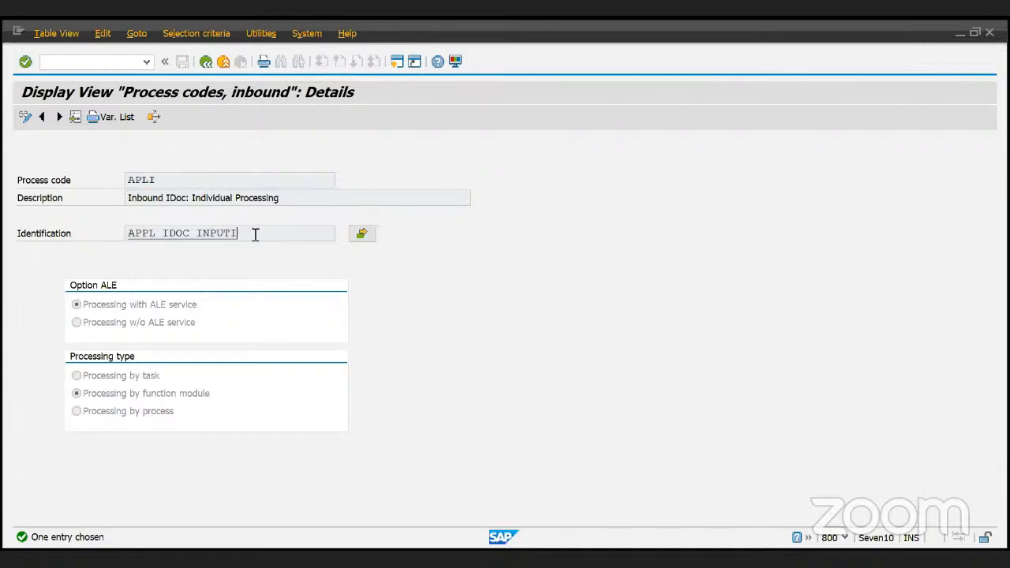
{"action": "left_click_drag", "start_coordinate": [255, 234], "coordinate": [126, 233]}
{"action": "left_click", "coordinate": [266, 234]}
{"action": "double_click", "coordinate": [191, 233]}
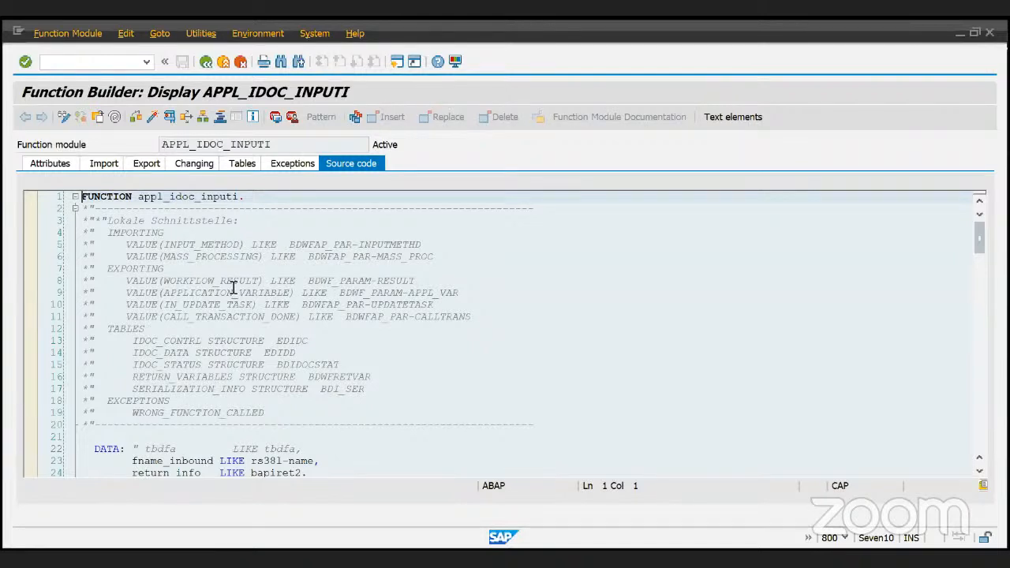
{"action": "left_click", "coordinate": [50, 164]}
{"action": "left_click", "coordinate": [658, 290]}
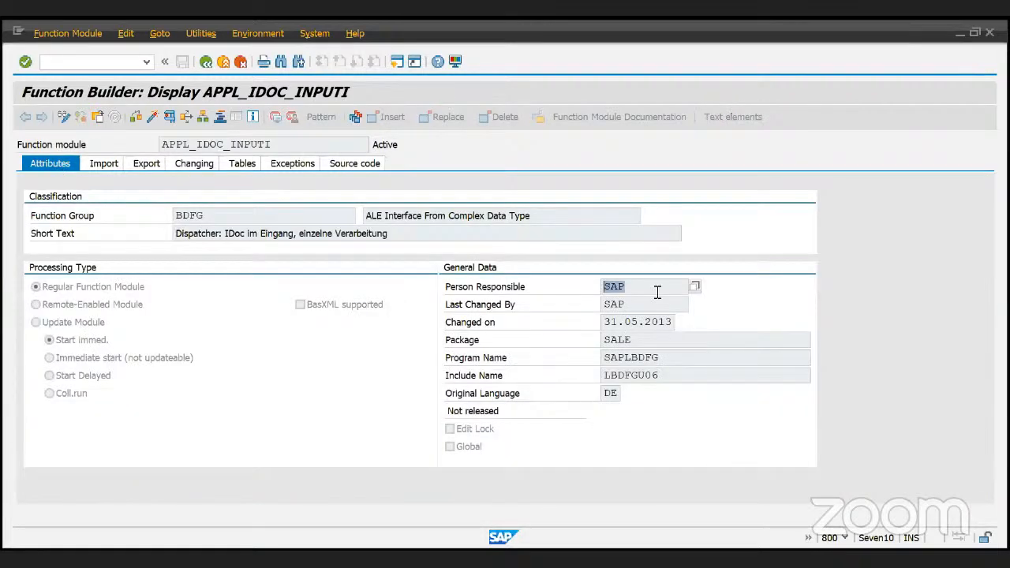
{"action": "left_click", "coordinate": [644, 340]}
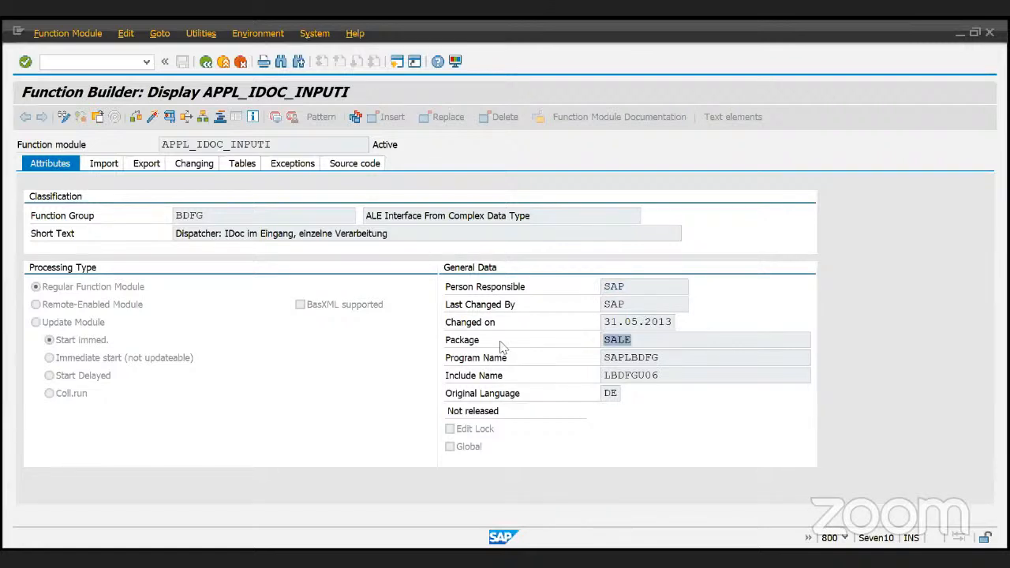
{"action": "left_click", "coordinate": [76, 347]}
{"action": "left_click", "coordinate": [206, 63]}
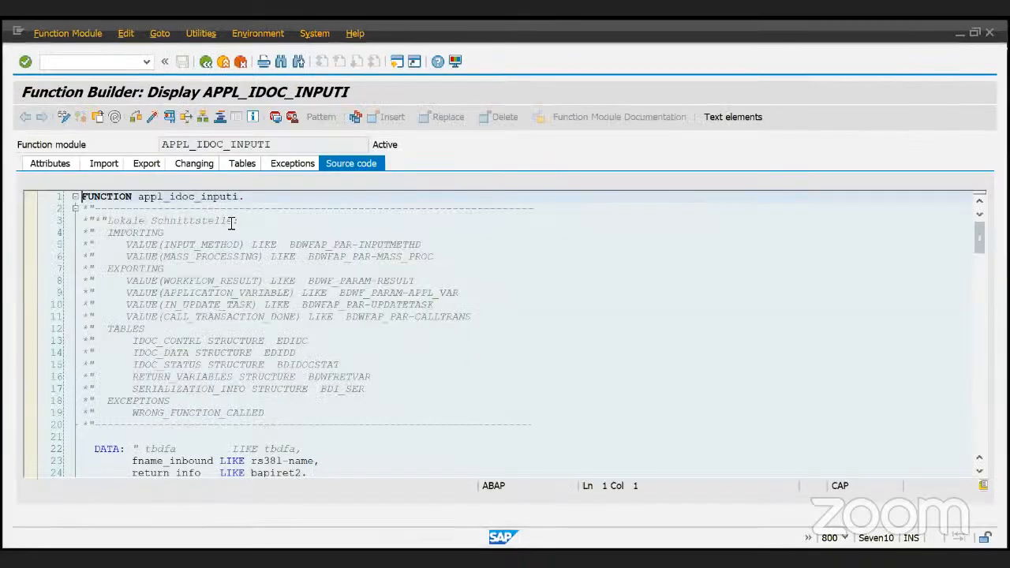
{"action": "left_click", "coordinate": [276, 401]}
{"action": "scroll", "coordinate": [276, 401], "scroll_direction": "down", "scroll_amount": 10}
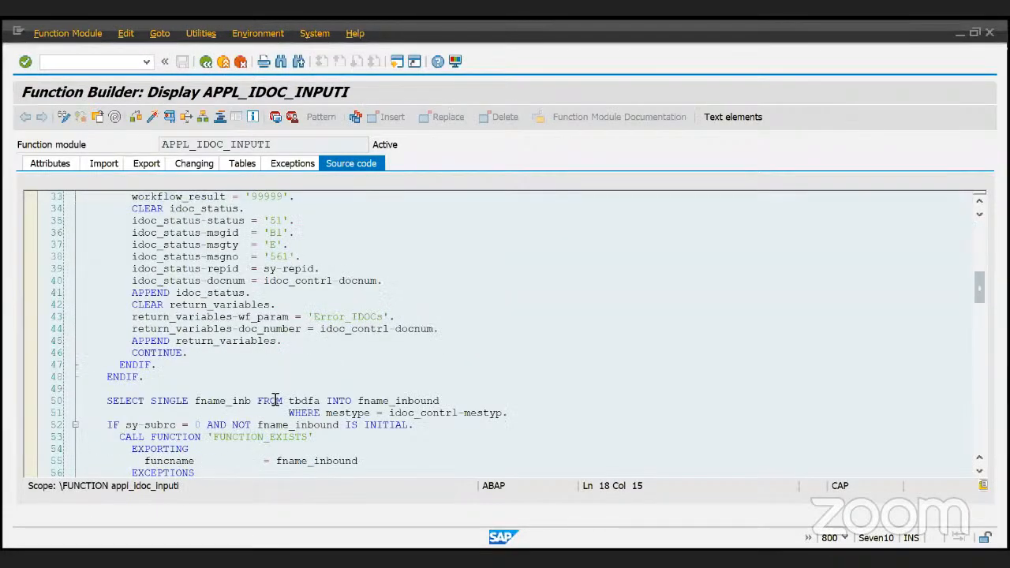
{"action": "scroll", "coordinate": [276, 401], "scroll_direction": "up", "scroll_amount": 5}
{"action": "left_click", "coordinate": [104, 234]}
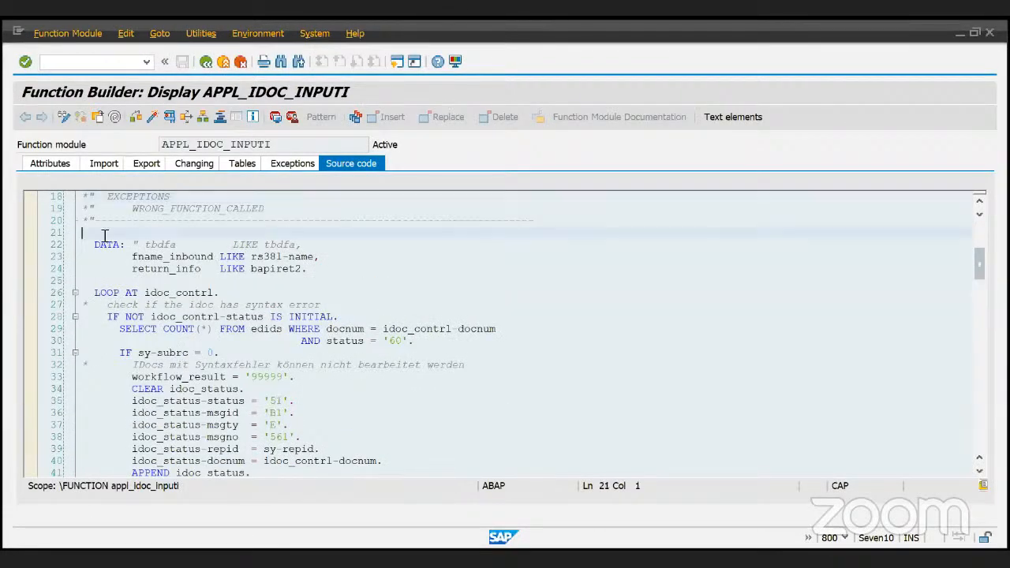
{"action": "left_click", "coordinate": [284, 414]}
{"action": "scroll", "coordinate": [283, 420], "scroll_direction": "down", "scroll_amount": 2}
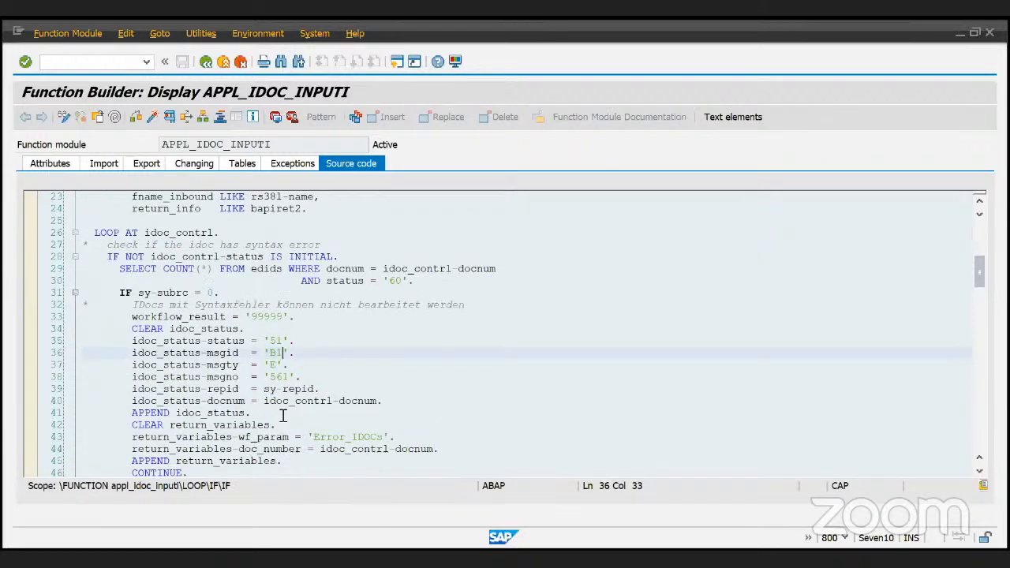
{"action": "left_click", "coordinate": [283, 416]}
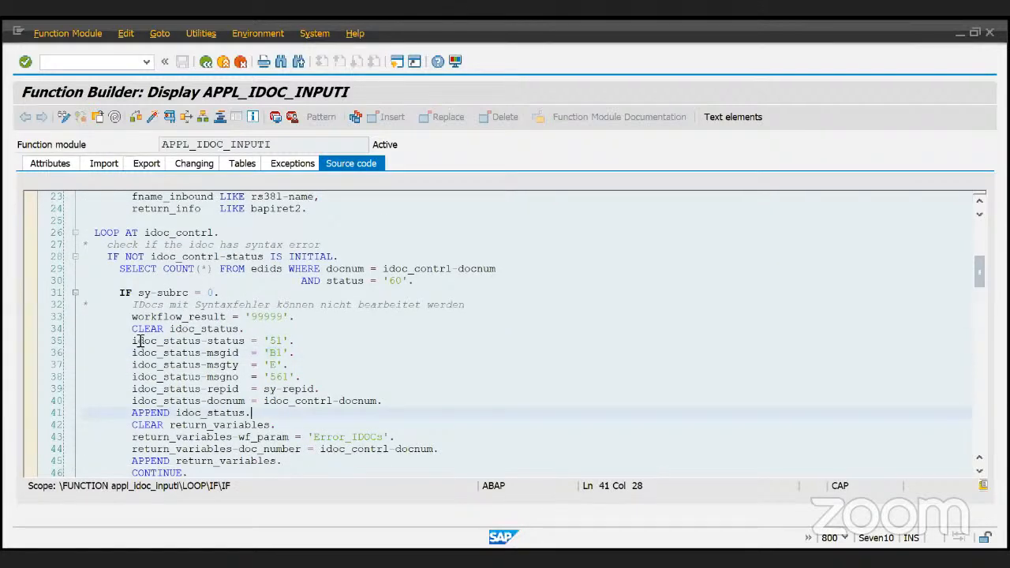
{"action": "scroll", "coordinate": [139, 341], "scroll_direction": "down", "scroll_amount": 8}
{"action": "left_click", "coordinate": [141, 269]}
{"action": "left_click", "coordinate": [268, 364]}
{"action": "scroll", "coordinate": [268, 364], "scroll_direction": "down", "scroll_amount": 3}
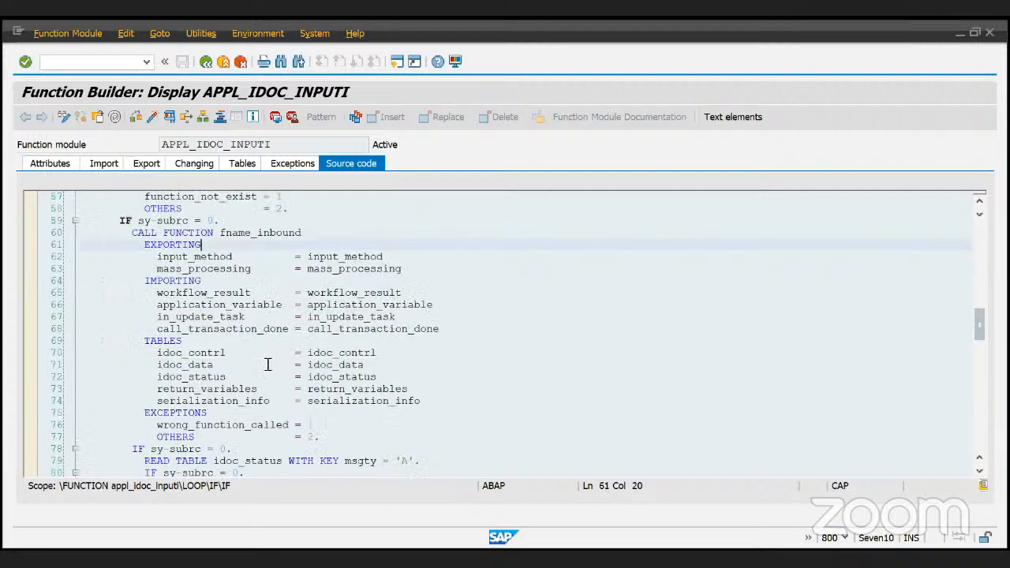
{"action": "scroll", "coordinate": [268, 364], "scroll_direction": "down", "scroll_amount": 2}
{"action": "left_click_drag", "start_coordinate": [350, 449], "coordinate": [141, 323]}
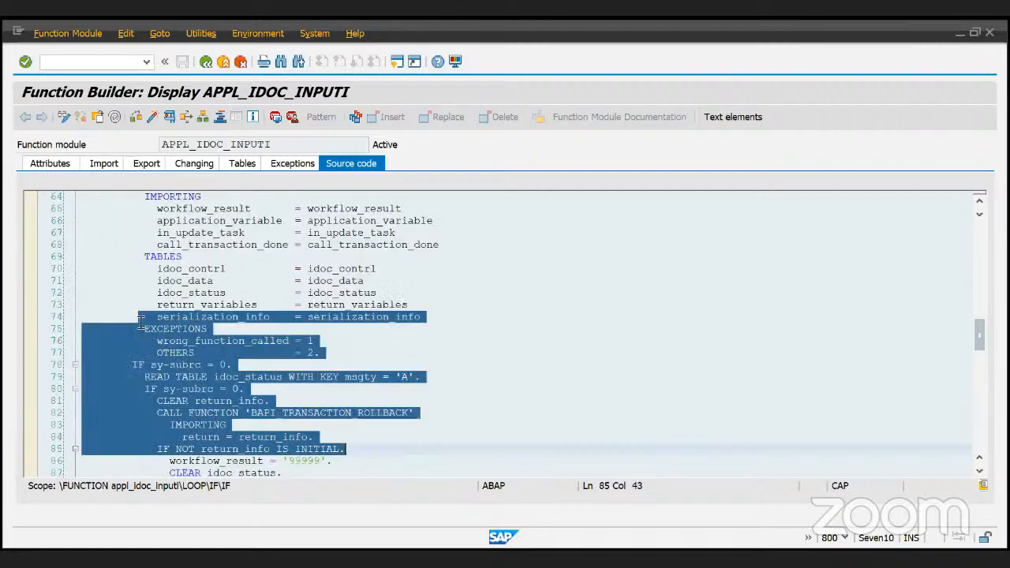
{"action": "left_click", "coordinate": [352, 448]}
{"action": "scroll", "coordinate": [352, 442], "scroll_direction": "down", "scroll_amount": 6}
{"action": "left_click", "coordinate": [350, 358]}
{"action": "scroll", "coordinate": [350, 360], "scroll_direction": "down", "scroll_amount": 5}
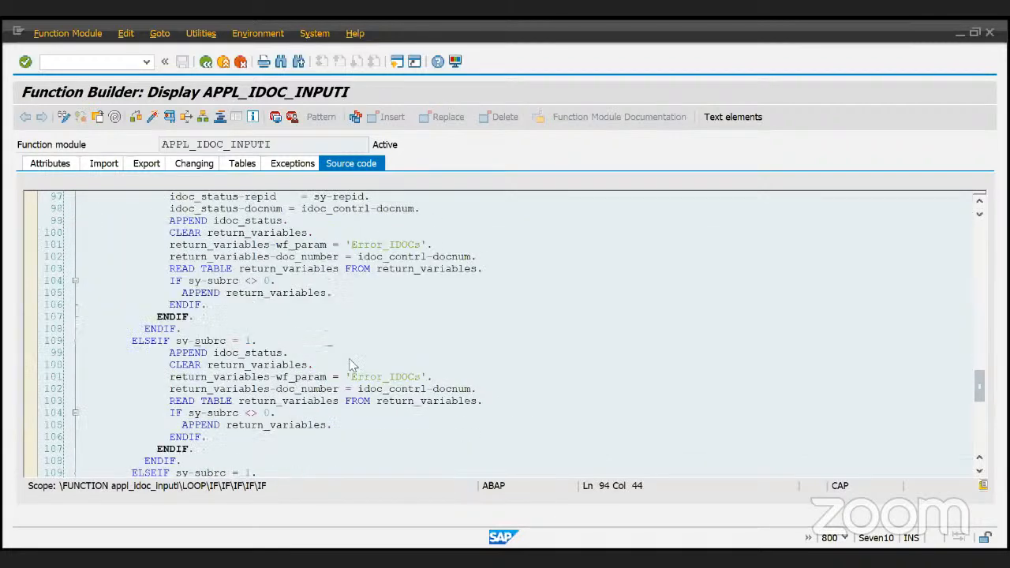
{"action": "left_click_drag", "start_coordinate": [352, 365], "coordinate": [410, 453]}
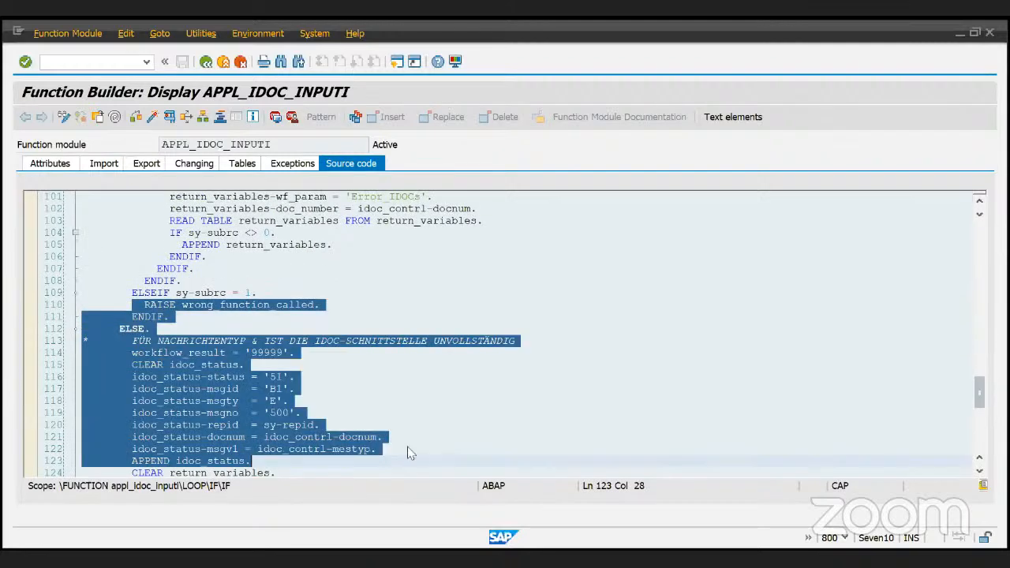
{"action": "left_click", "coordinate": [397, 392]}
{"action": "scroll", "coordinate": [394, 396], "scroll_direction": "up", "scroll_amount": 2}
{"action": "left_click", "coordinate": [313, 319]}
{"action": "scroll", "coordinate": [311, 322], "scroll_direction": "down", "scroll_amount": 2}
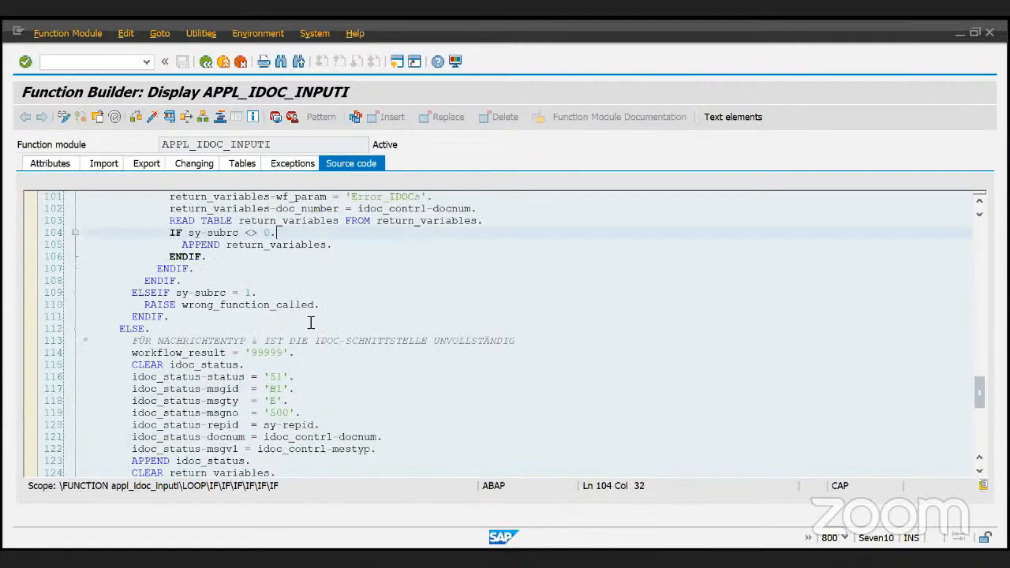
{"action": "scroll", "coordinate": [311, 322], "scroll_direction": "down", "scroll_amount": 2}
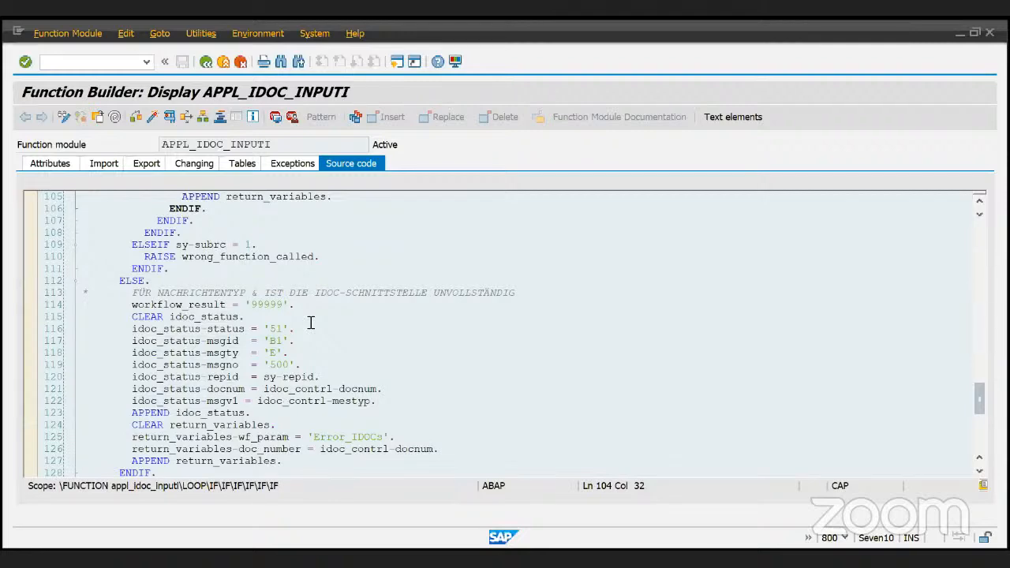
{"action": "scroll", "coordinate": [311, 322], "scroll_direction": "up", "scroll_amount": 4}
{"action": "left_click", "coordinate": [531, 302]}
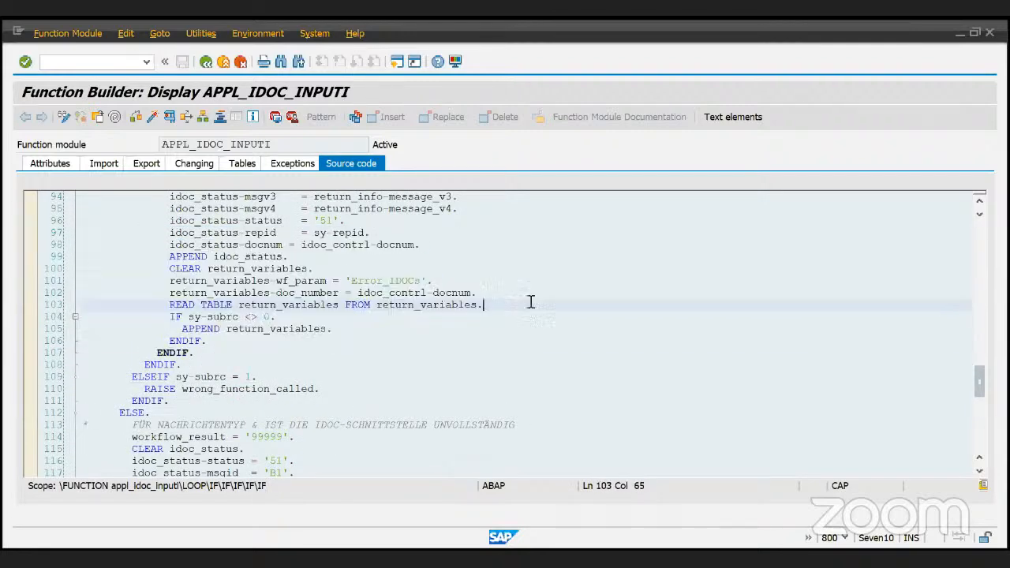
{"action": "scroll", "coordinate": [531, 302], "scroll_direction": "down", "scroll_amount": 2}
{"action": "scroll", "coordinate": [530, 302], "scroll_direction": "down", "scroll_amount": 2}
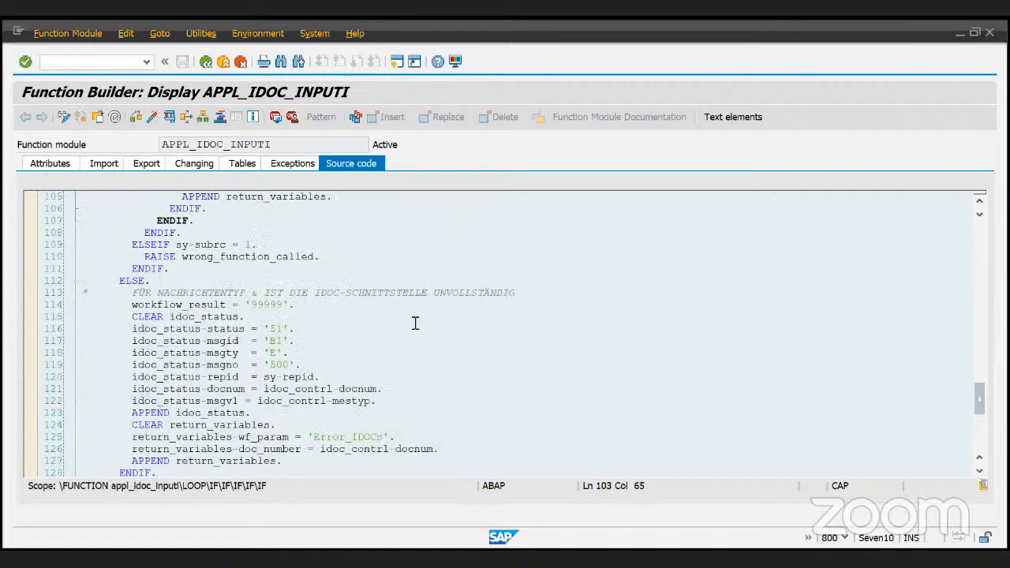
{"action": "left_click_drag", "start_coordinate": [258, 328], "coordinate": [313, 328]}
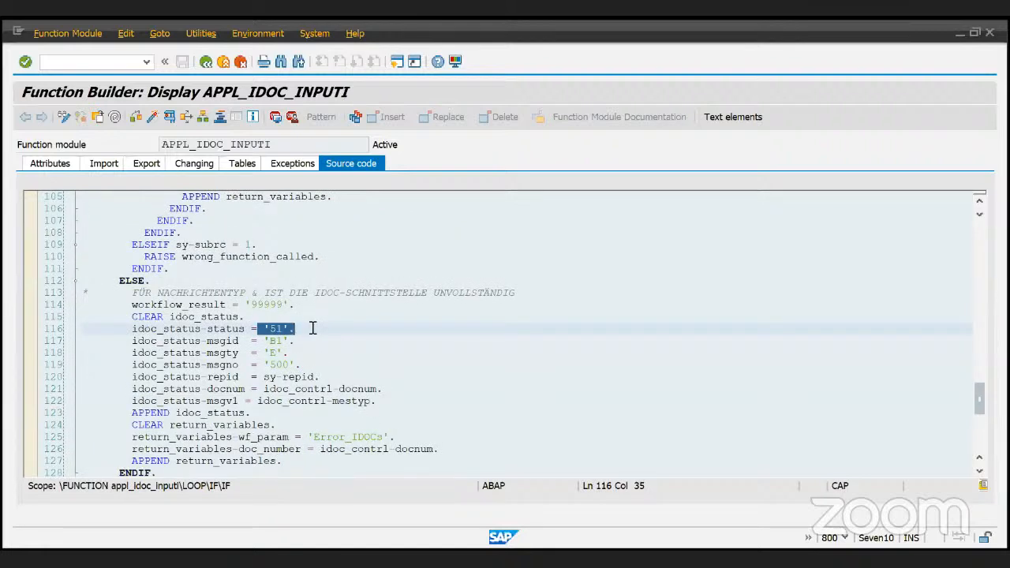
{"action": "left_click", "coordinate": [312, 329]}
{"action": "left_click_drag", "start_coordinate": [312, 328], "coordinate": [257, 328]}
{"action": "left_click", "coordinate": [256, 329]}
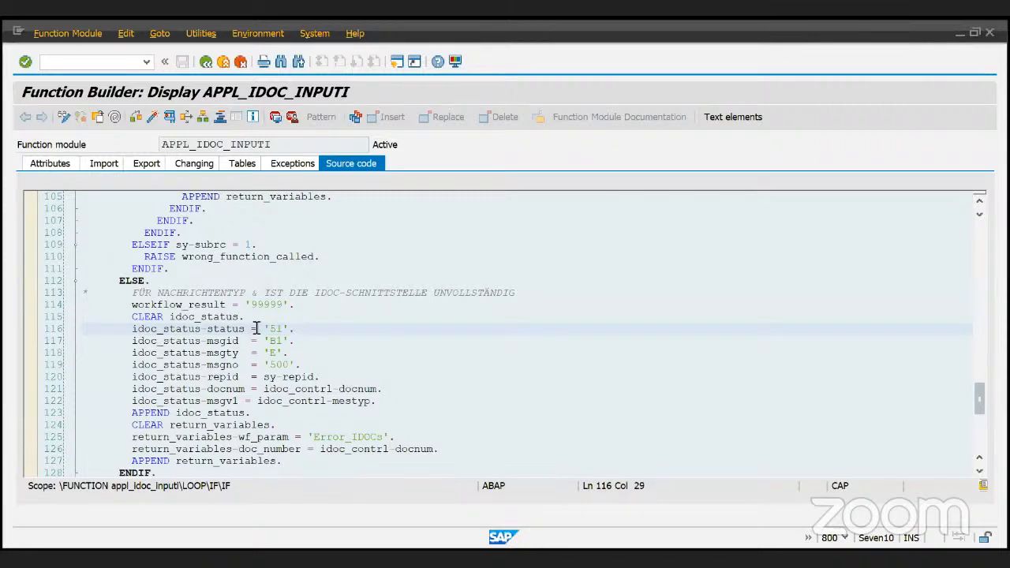
{"action": "left_click", "coordinate": [254, 329]}
{"action": "left_click", "coordinate": [290, 330]}
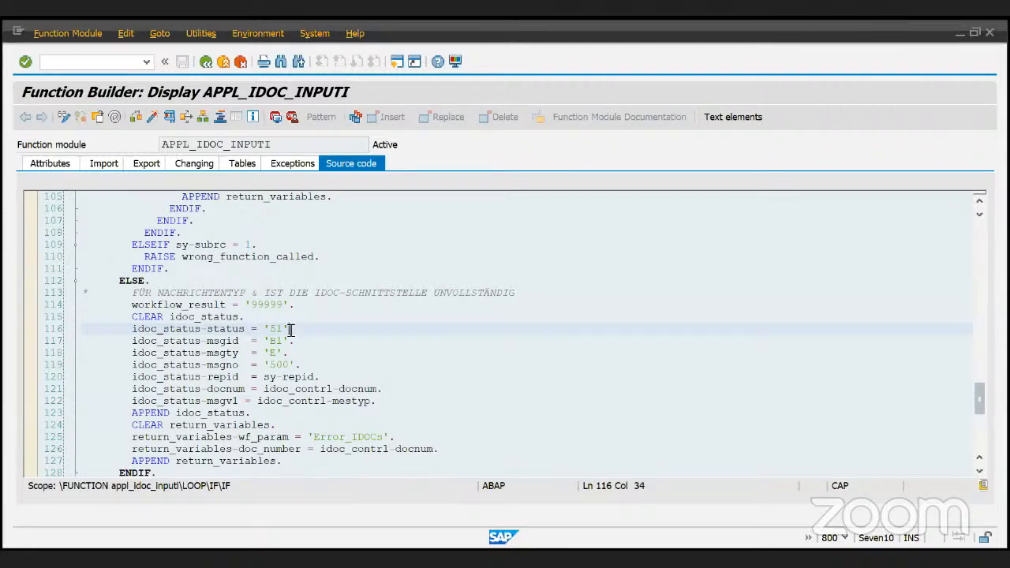
{"action": "scroll", "coordinate": [290, 330], "scroll_direction": "down", "scroll_amount": 6}
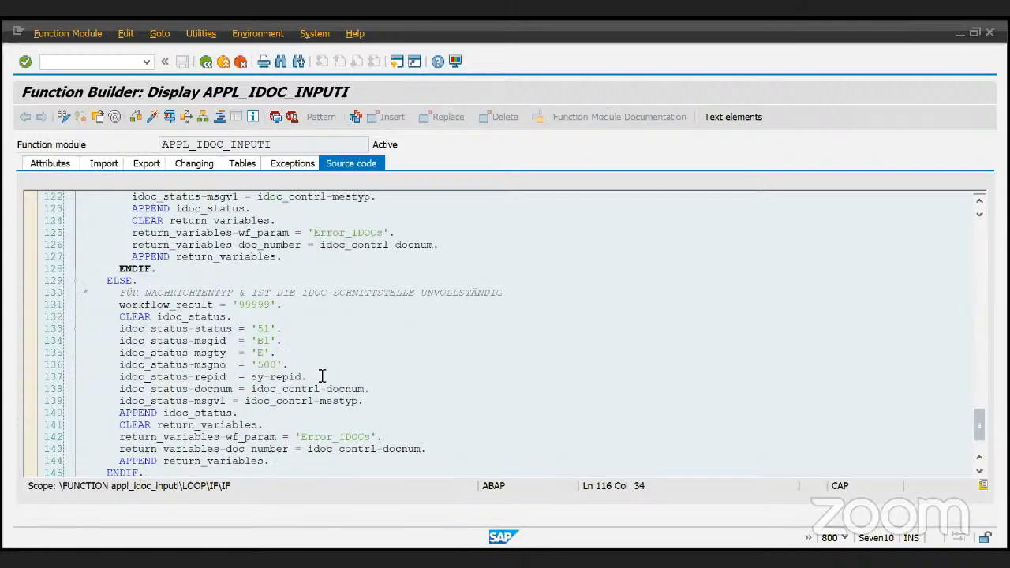
{"action": "scroll", "coordinate": [275, 345], "scroll_direction": "down", "scroll_amount": 5}
{"action": "scroll", "coordinate": [275, 345], "scroll_direction": "up", "scroll_amount": 1}
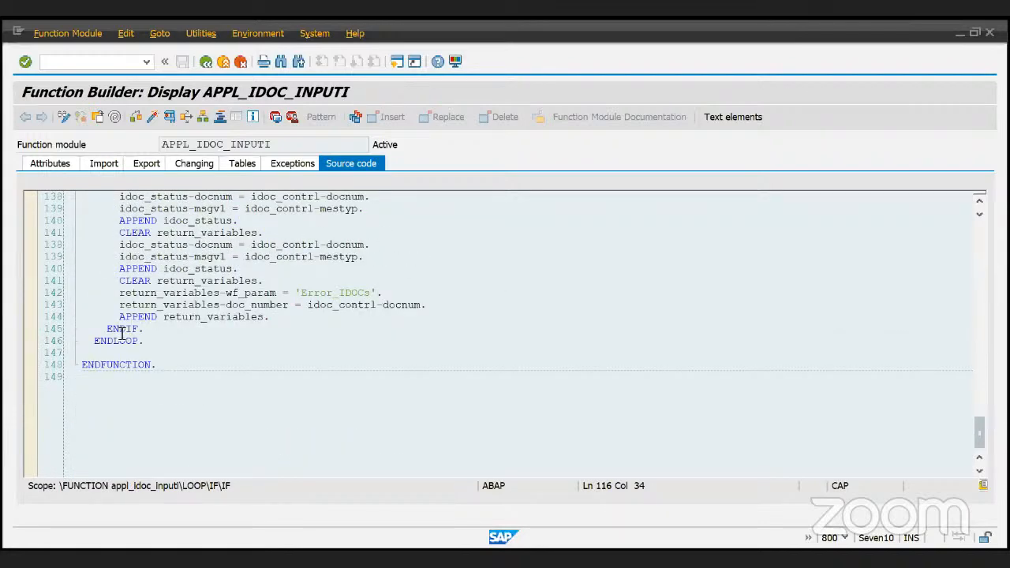
{"action": "scroll", "coordinate": [123, 333], "scroll_direction": "up", "scroll_amount": 20}
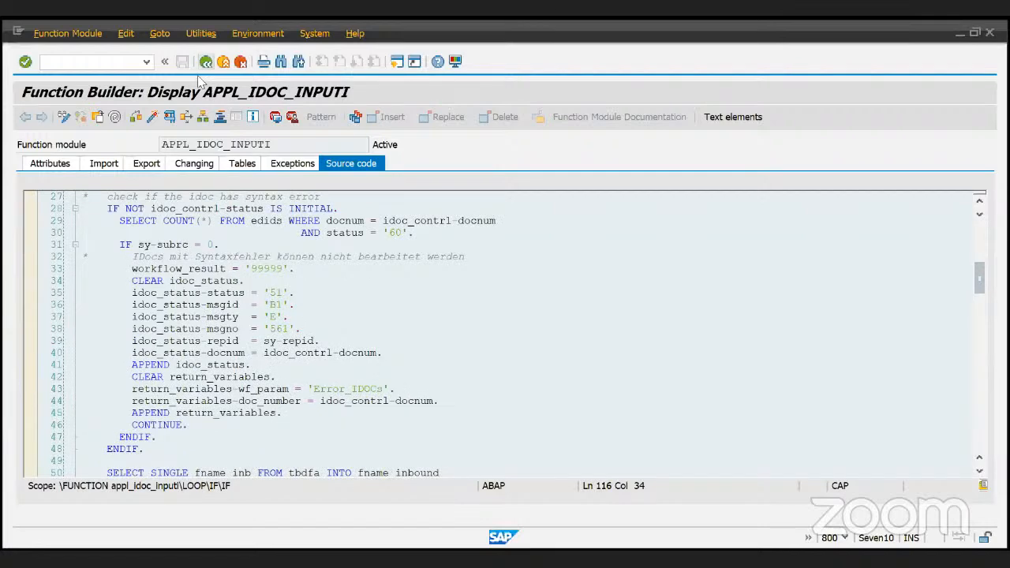
{"action": "left_click", "coordinate": [205, 62]}
- Back out through Process codes and Inbound parameters to ZRECEIVER's partner profile overview
{"action": "left_click", "coordinate": [206, 63]}
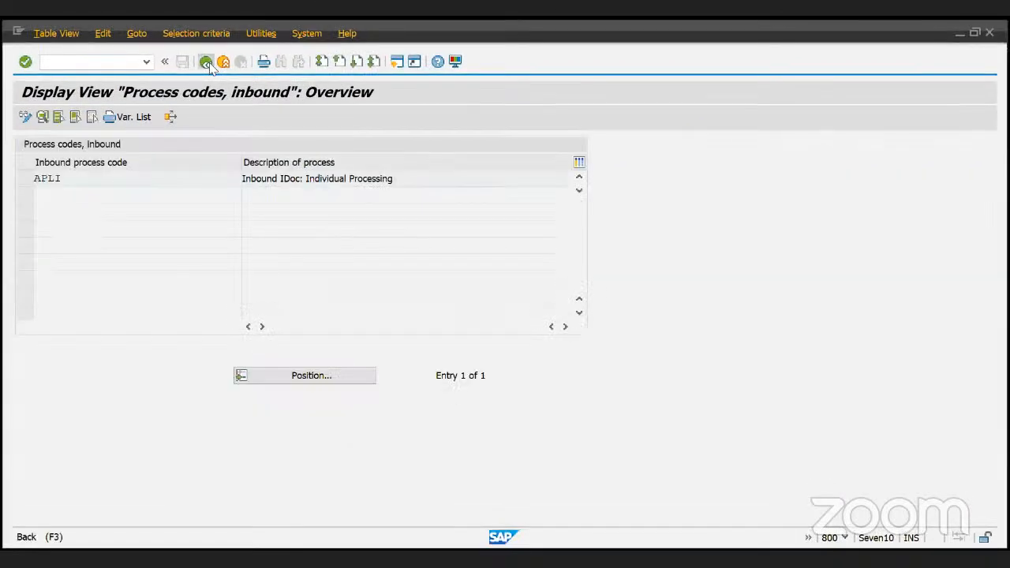
{"action": "left_click", "coordinate": [205, 61]}
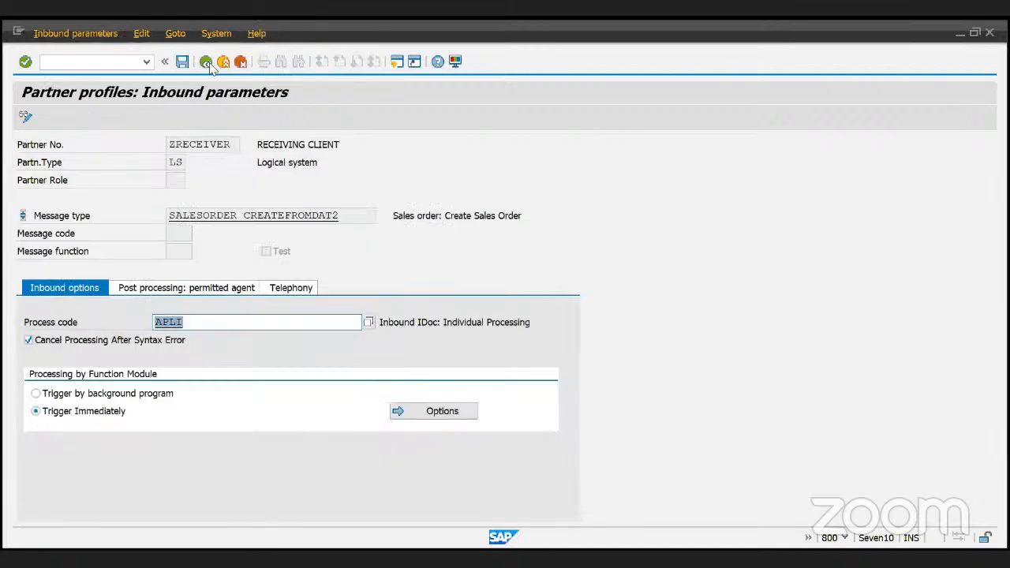
{"action": "left_click", "coordinate": [207, 62]}
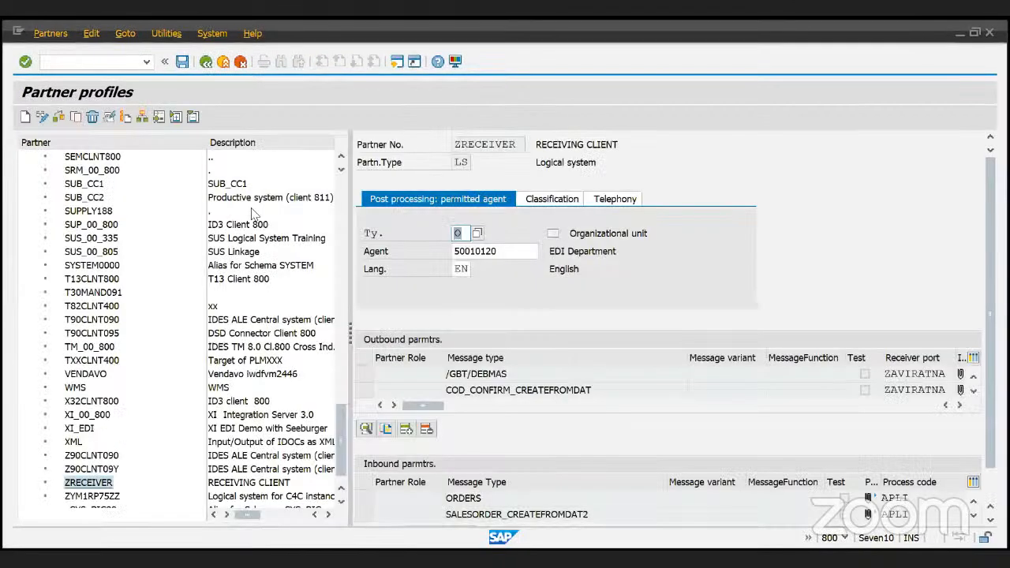
{"action": "key", "text": "alt+Tab"}
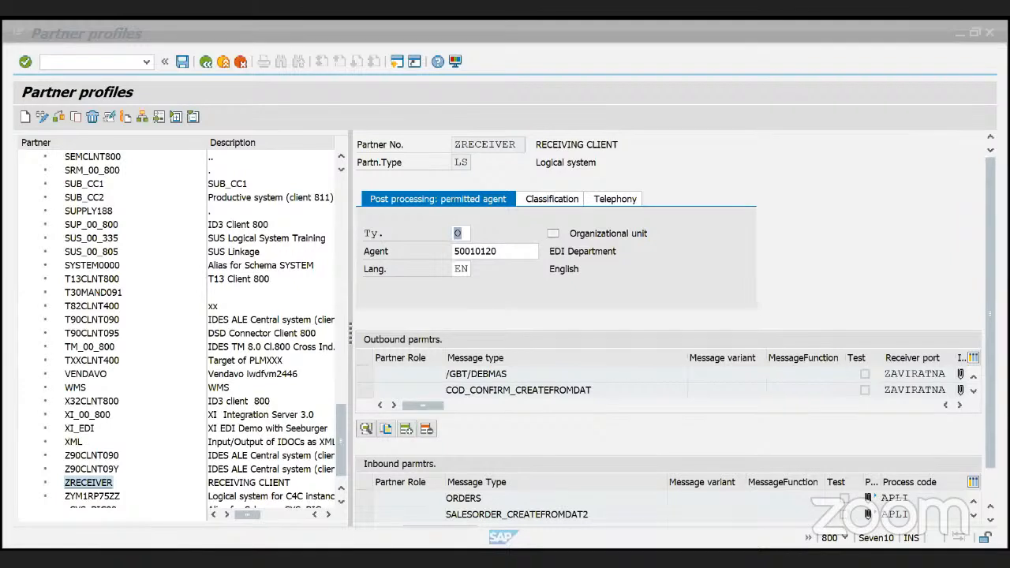
{"action": "left_click", "coordinate": [710, 373]}
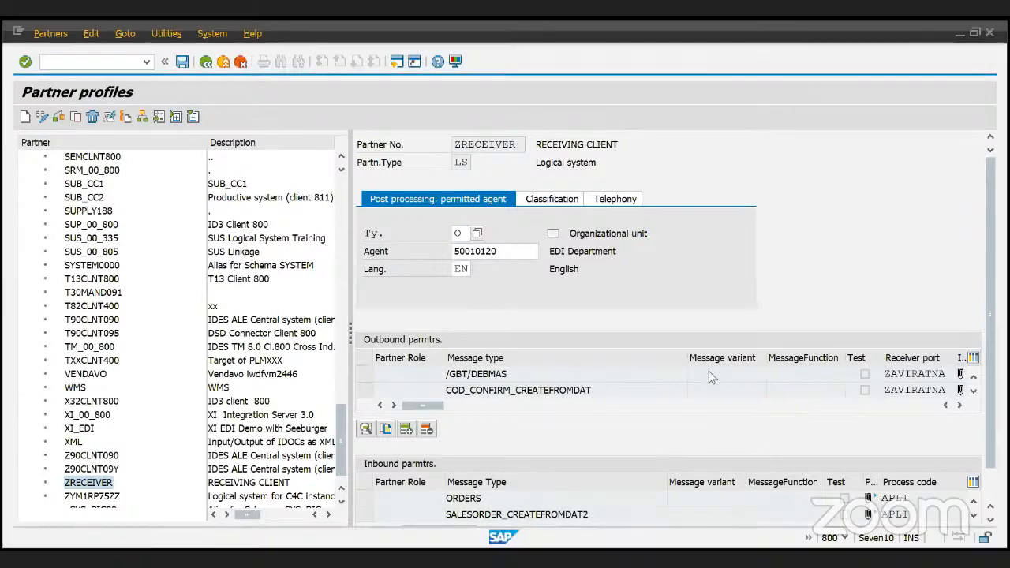
- Scroll the ZRECEIVER Outbound parmtrs. table down to ORDERS in WE20
{"action": "scroll", "coordinate": [640, 382], "scroll_direction": "down", "scroll_amount": 2}
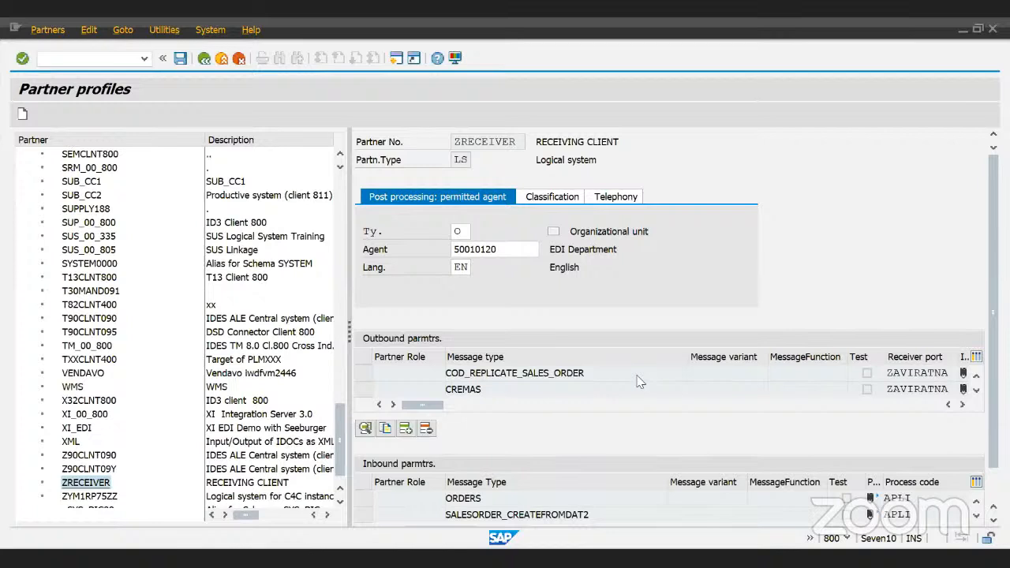
{"action": "scroll", "coordinate": [640, 382], "scroll_direction": "down", "scroll_amount": 2}
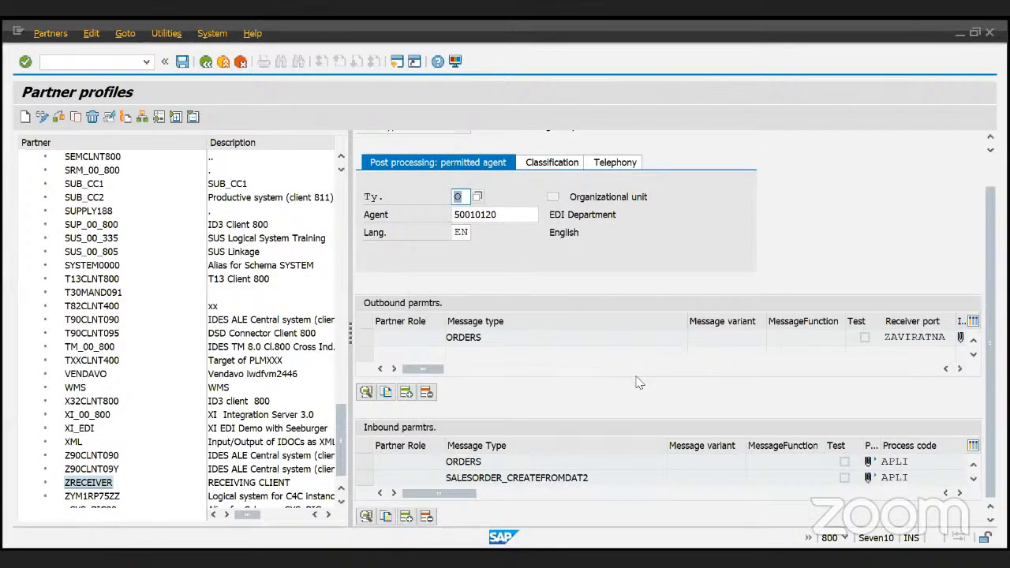
{"action": "key", "text": "alt+Tab"}
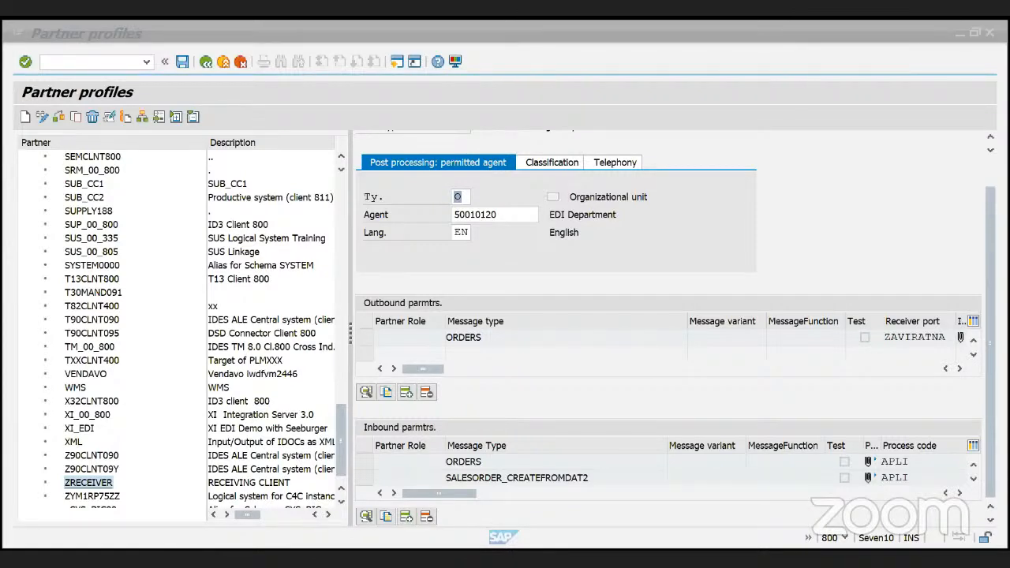
{"action": "left_click", "coordinate": [781, 313]}
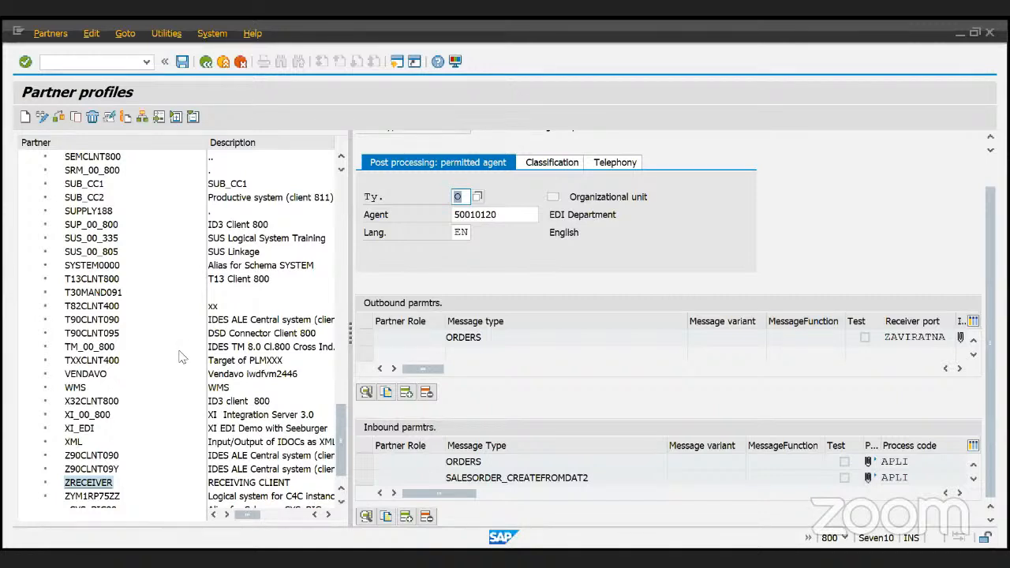
- Scroll the partner tree back up, then switch to PowerPoint's slide 7, 'IDOC Configuration Steps'
{"action": "scroll", "coordinate": [179, 357], "scroll_direction": "up", "scroll_amount": 7}
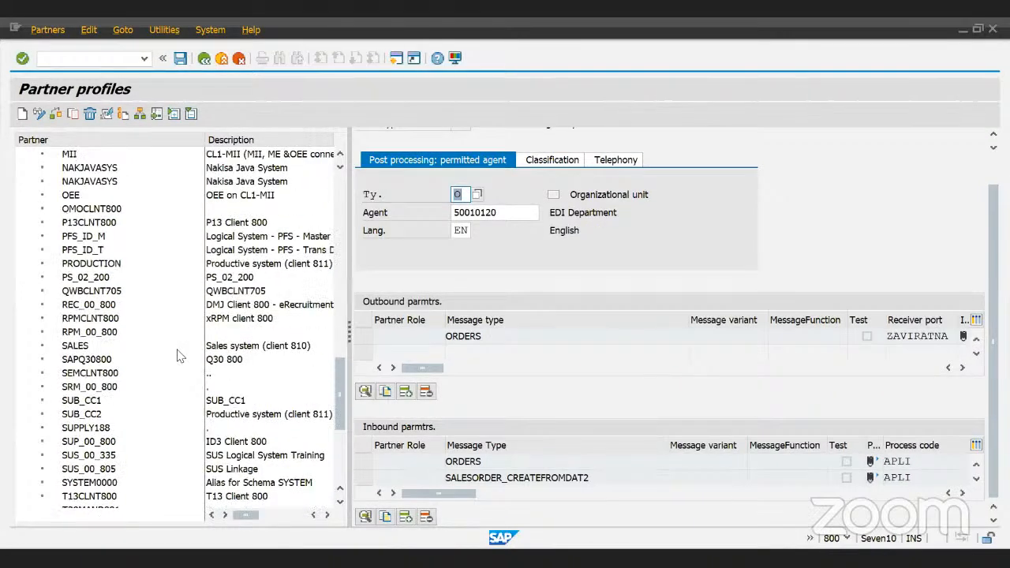
{"action": "scroll", "coordinate": [179, 356], "scroll_direction": "up", "scroll_amount": 2}
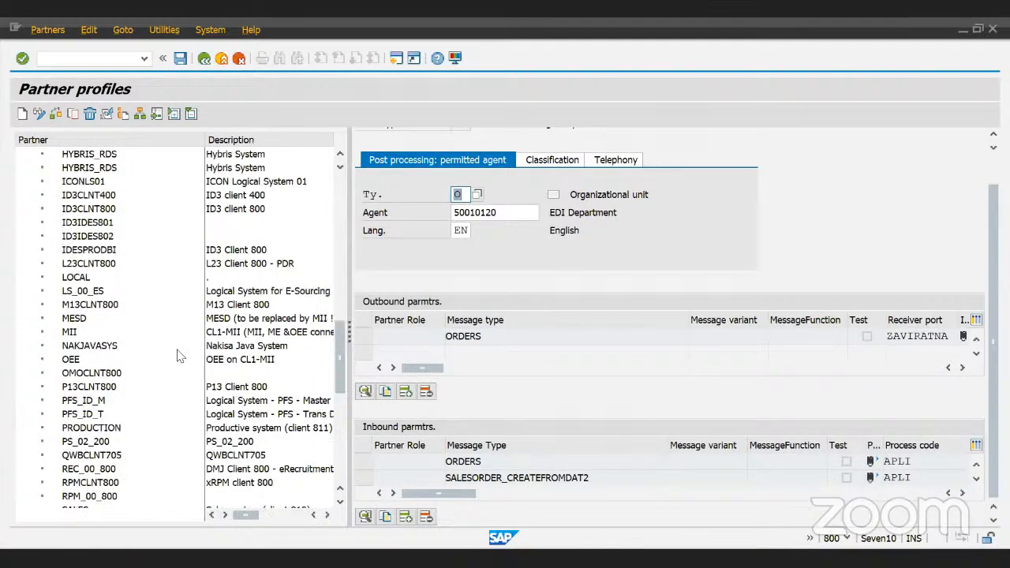
{"action": "scroll", "coordinate": [179, 356], "scroll_direction": "up", "scroll_amount": 1}
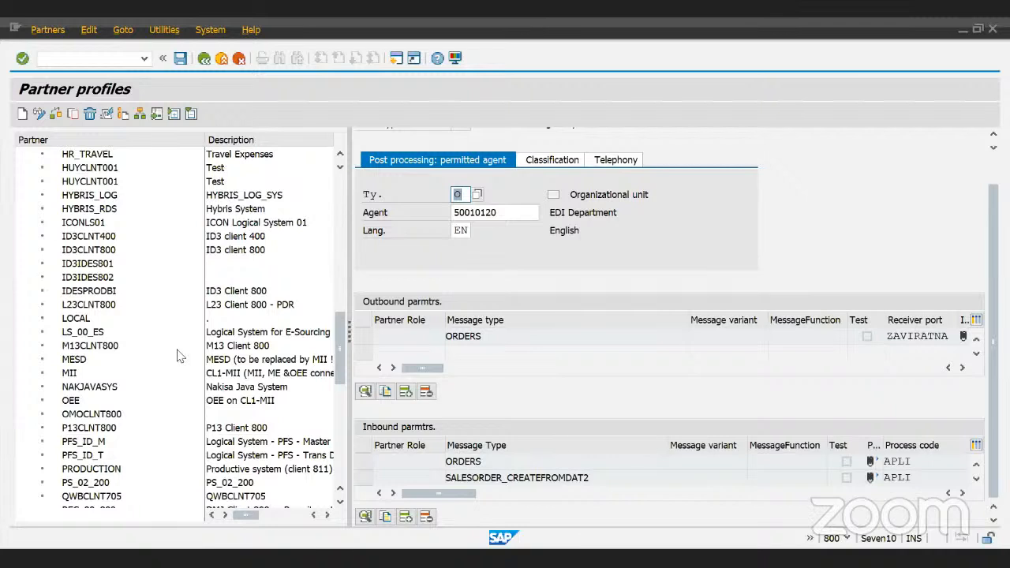
{"action": "scroll", "coordinate": [179, 356], "scroll_direction": "up", "scroll_amount": 1}
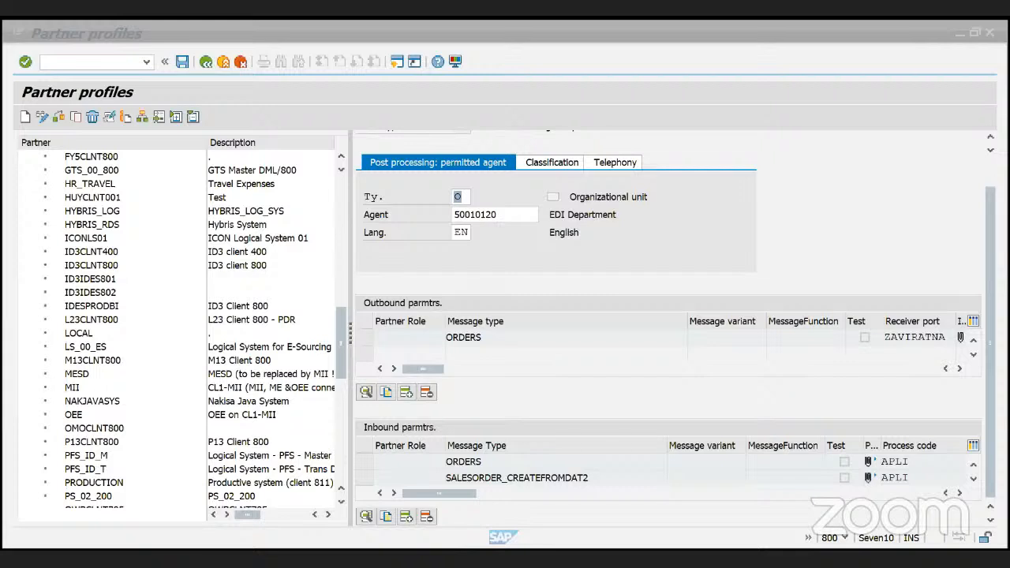
{"action": "key", "text": "alt+Tab"}
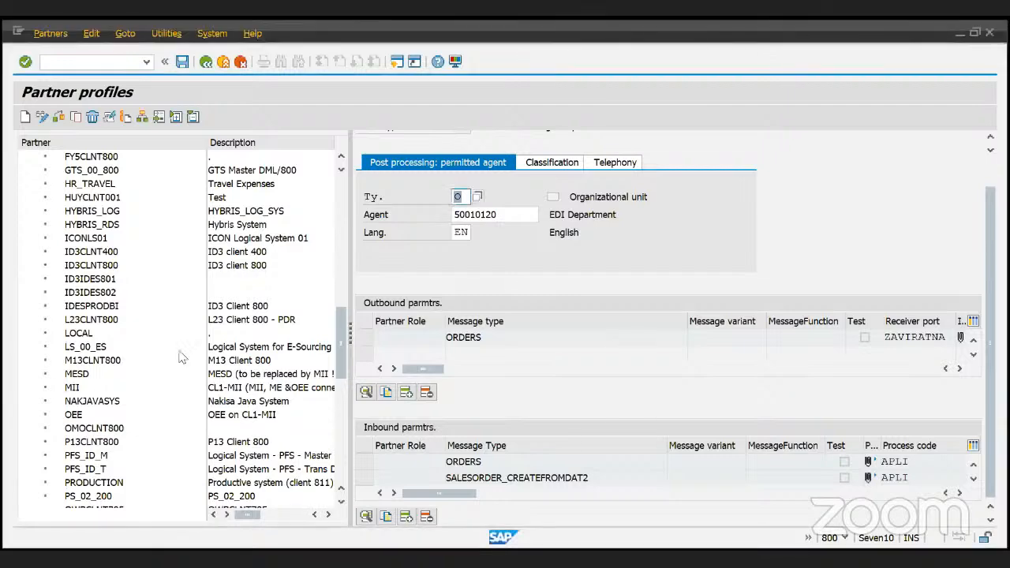
{"action": "key", "text": "alt+Tab"}
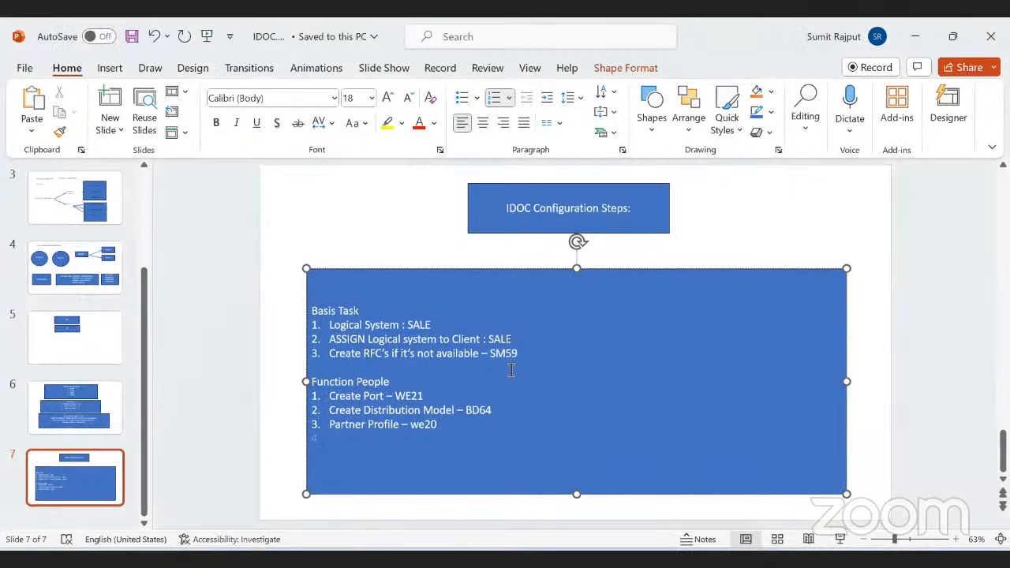
- Delete the empty fourth numbered item, then highlight 'System : SALE' and 'SM59' on slide 7
{"action": "left_click", "coordinate": [512, 370]}
{"action": "left_click", "coordinate": [413, 325]}
{"action": "left_click_drag", "start_coordinate": [414, 325], "coordinate": [387, 321]}
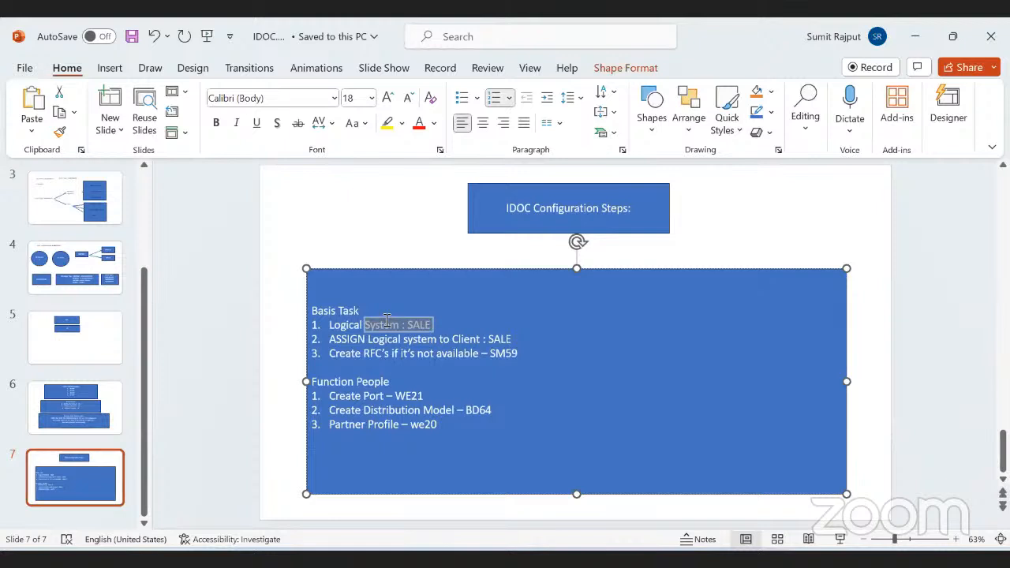
{"action": "left_click_drag", "start_coordinate": [508, 339], "coordinate": [444, 341]}
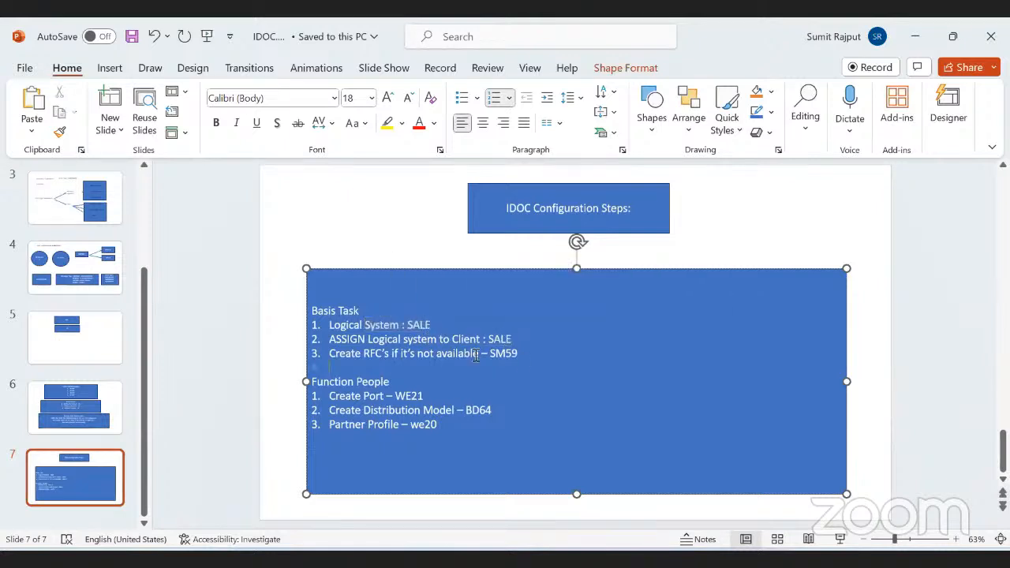